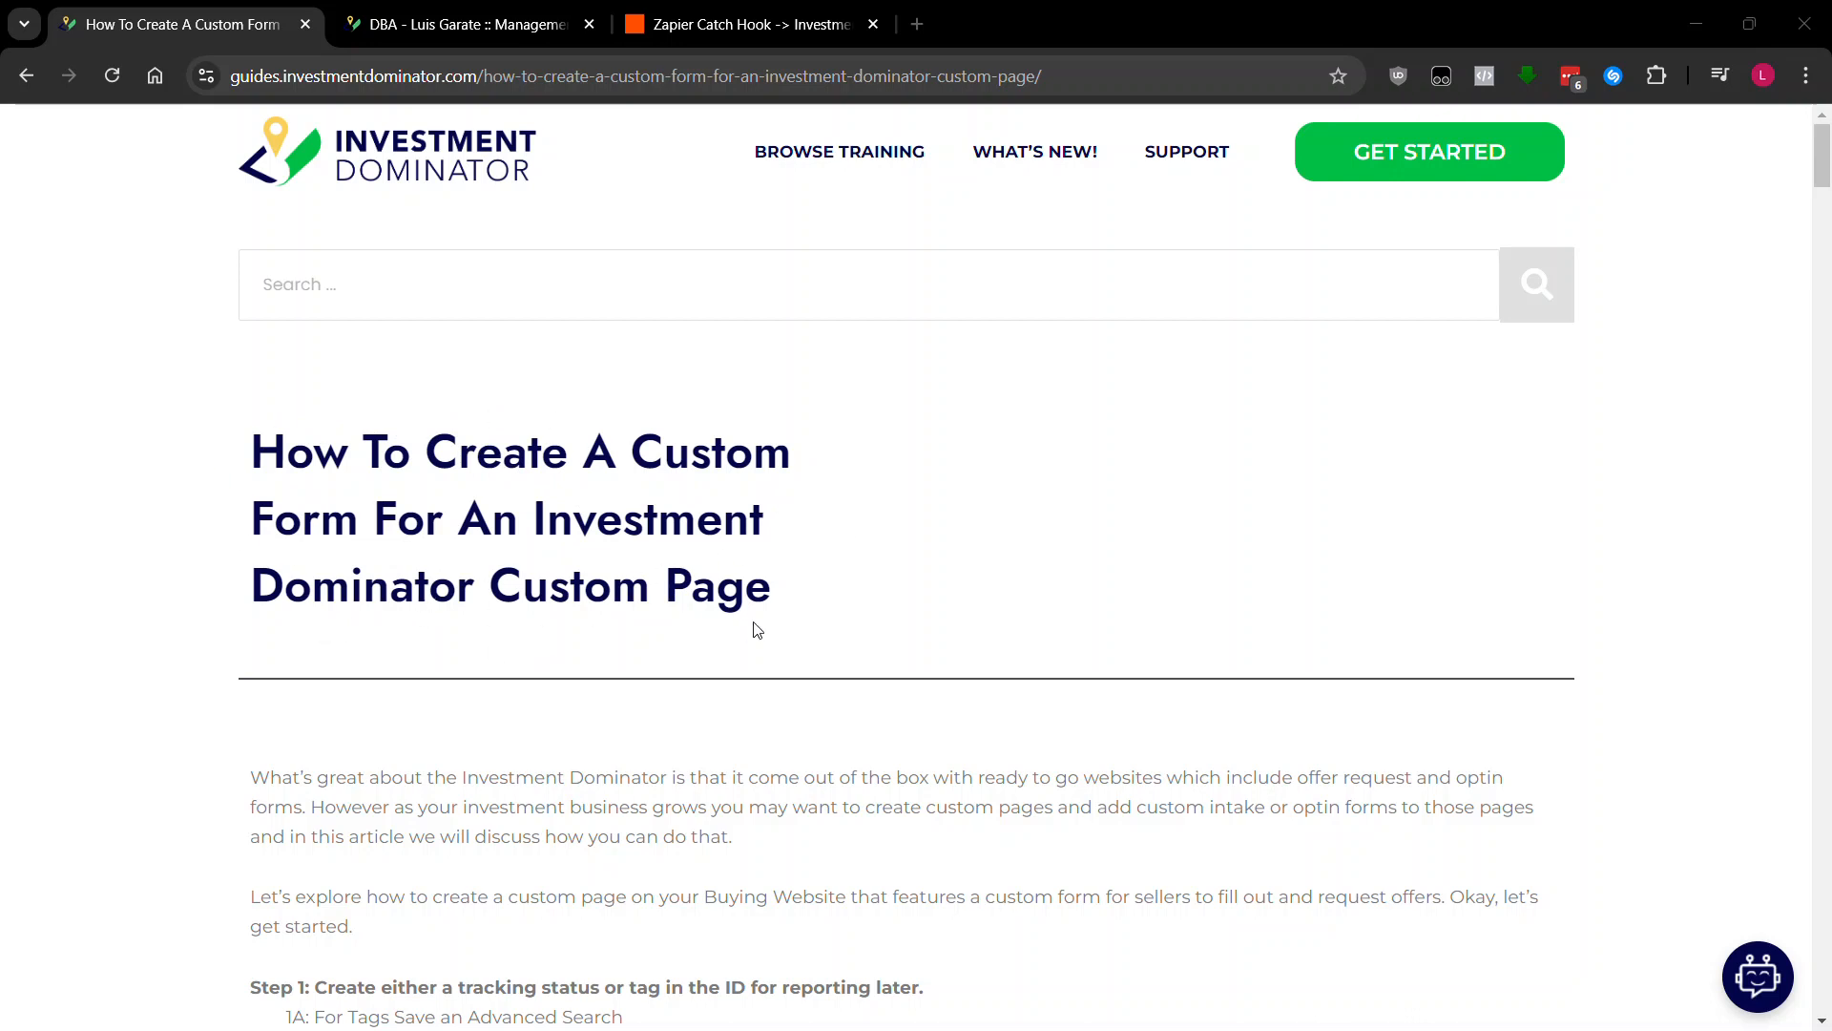
# - Open the Zapier Catch Hook template linked under Step 2 of the guide and start a Zap from it
pyautogui.scroll(-4, 753, 626)
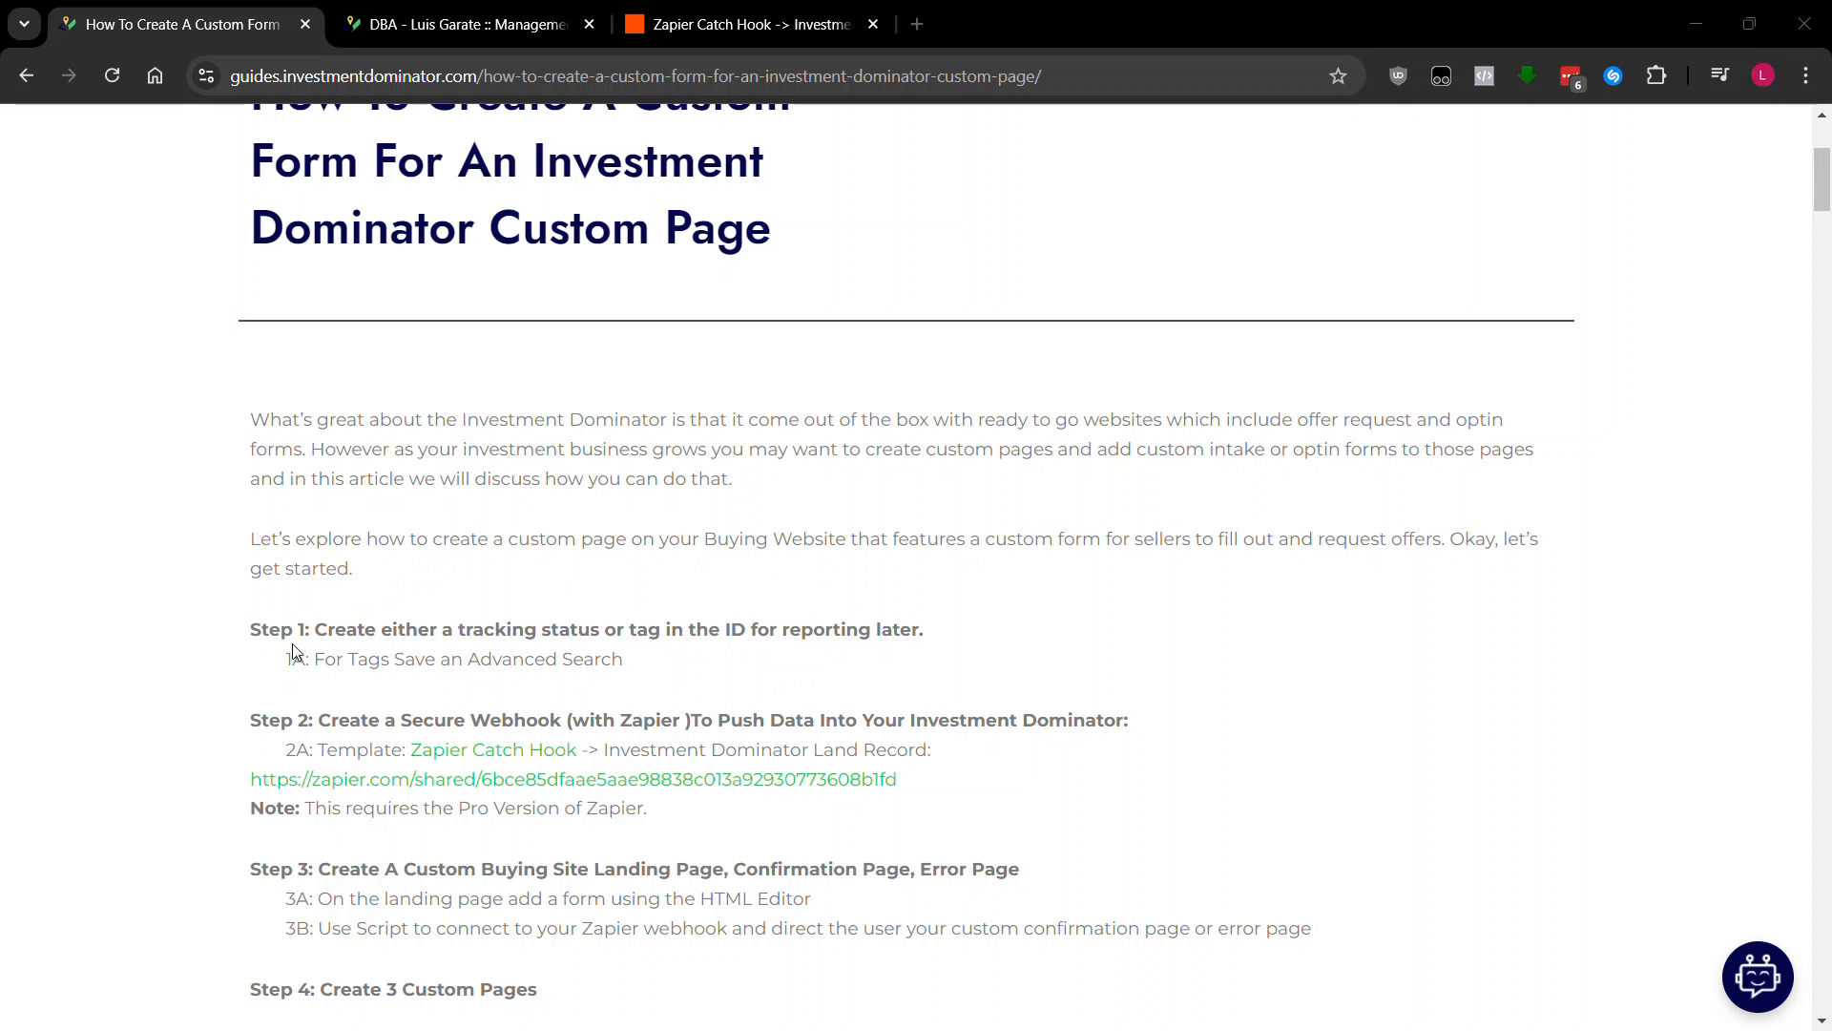
pyautogui.scroll(-1, 352, 649)
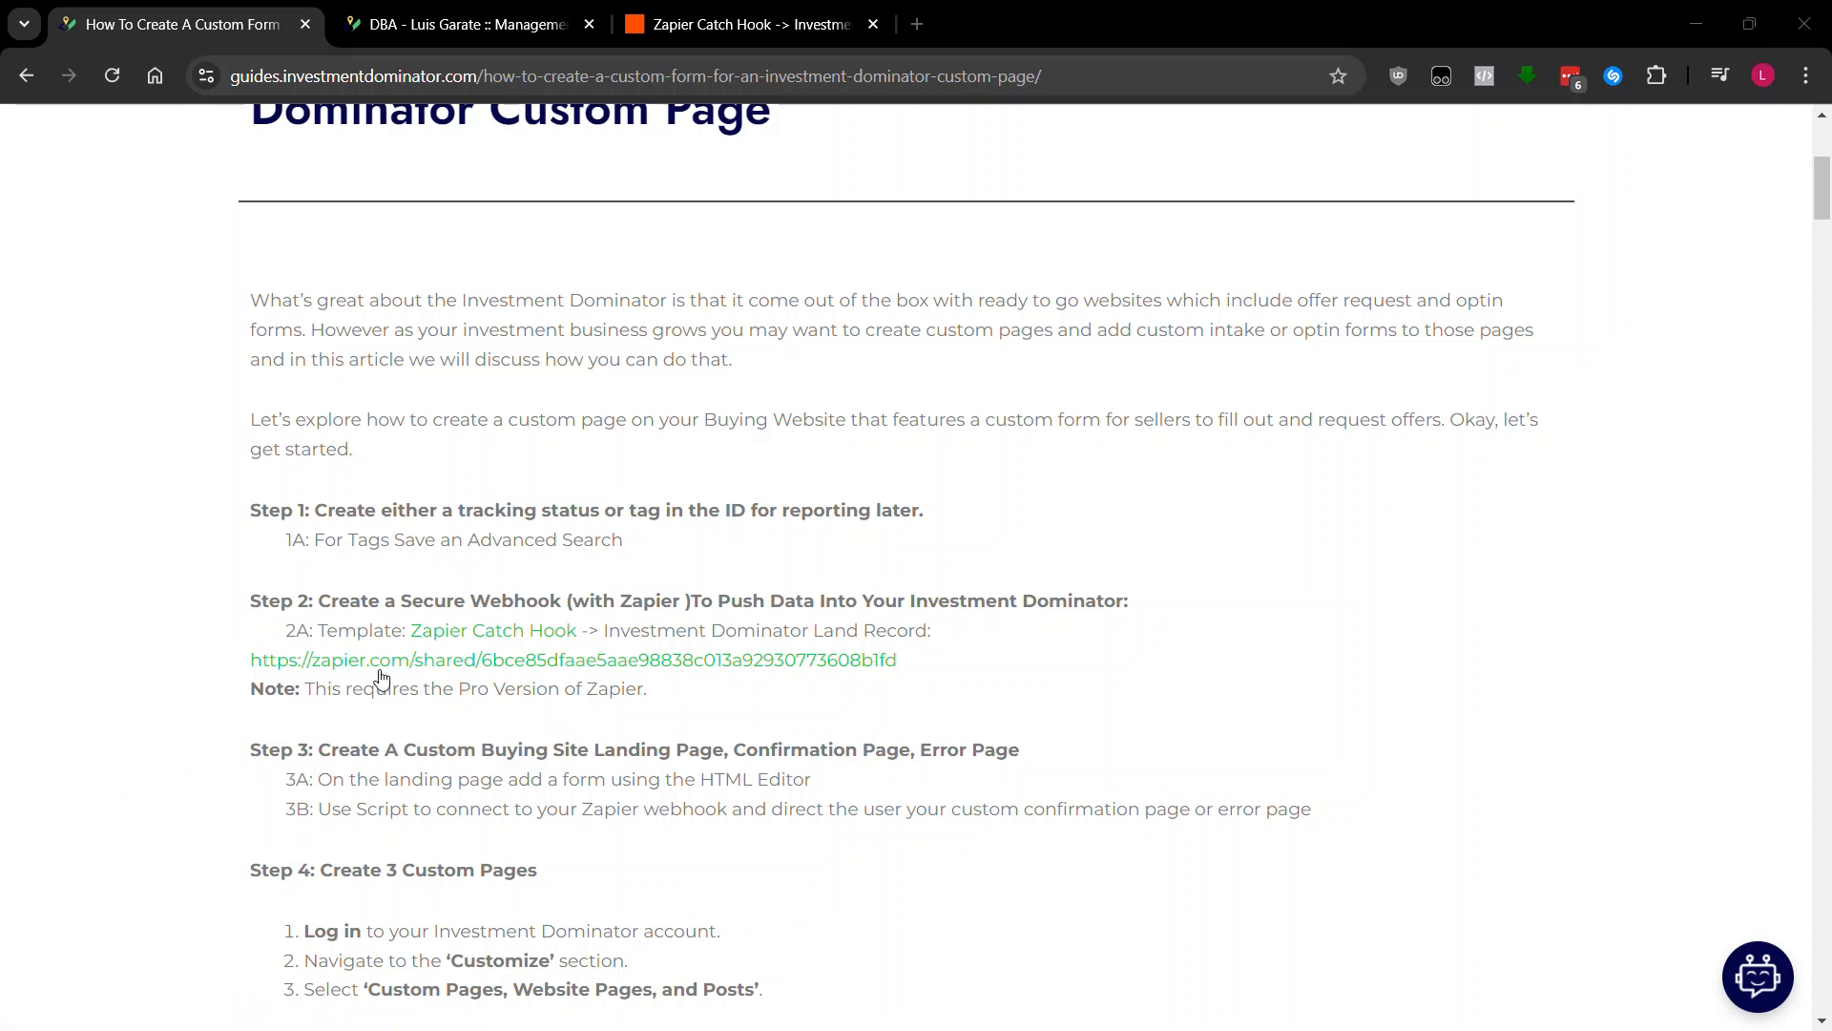
pyautogui.click(446, 668)
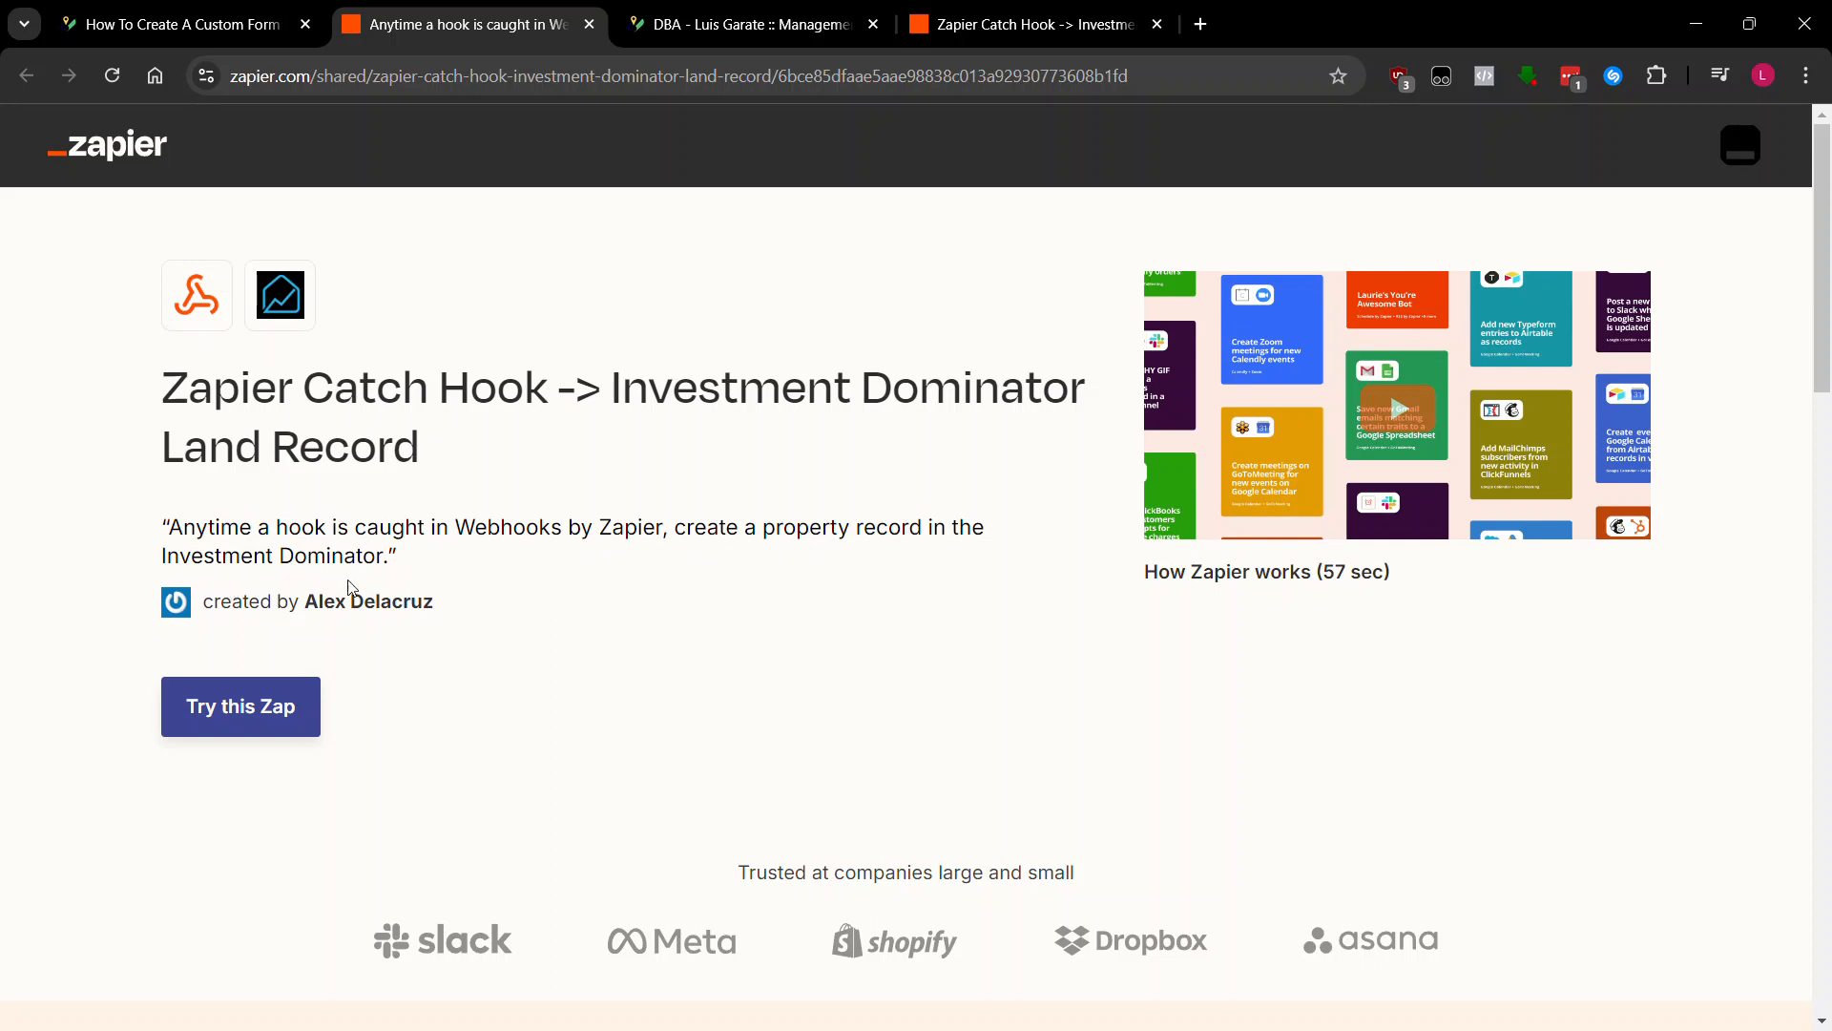
pyautogui.click(246, 718)
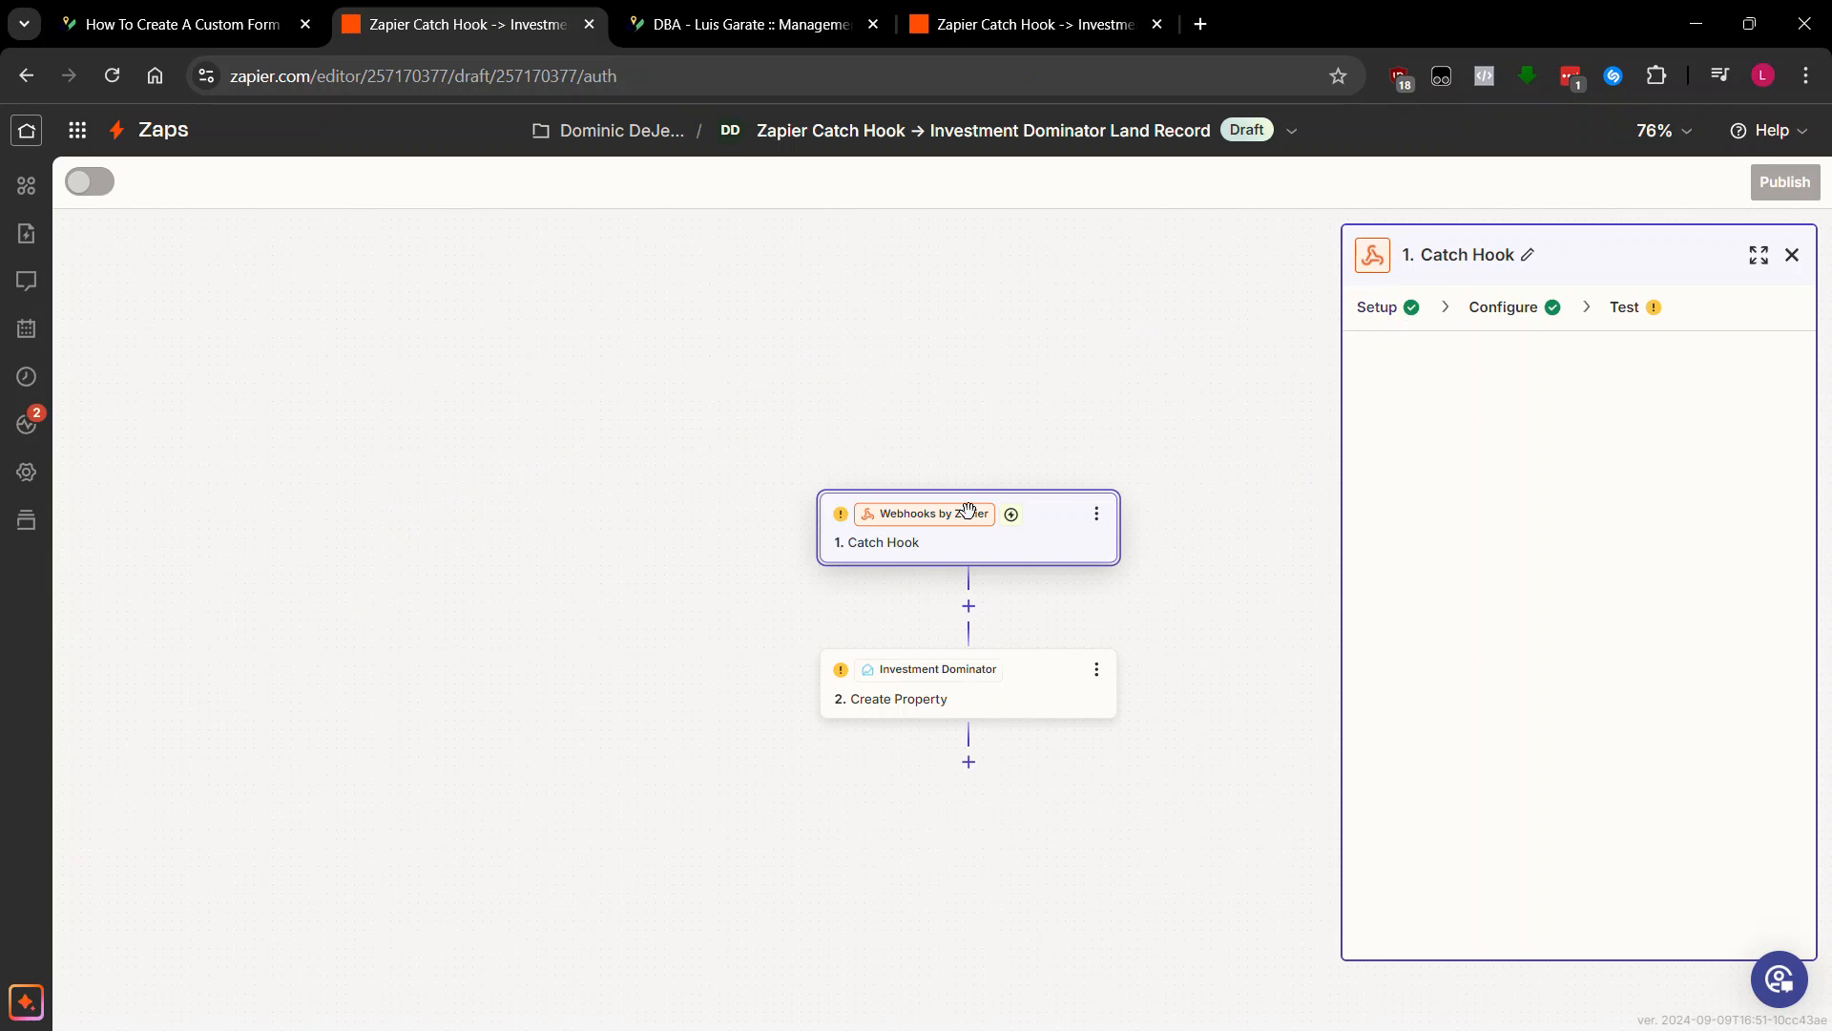
# - Review the Catch Hook trigger's setup, configuration and test sections, including its webhook URL
pyautogui.click(1381, 324)
pyautogui.click(1481, 315)
pyautogui.click(1616, 327)
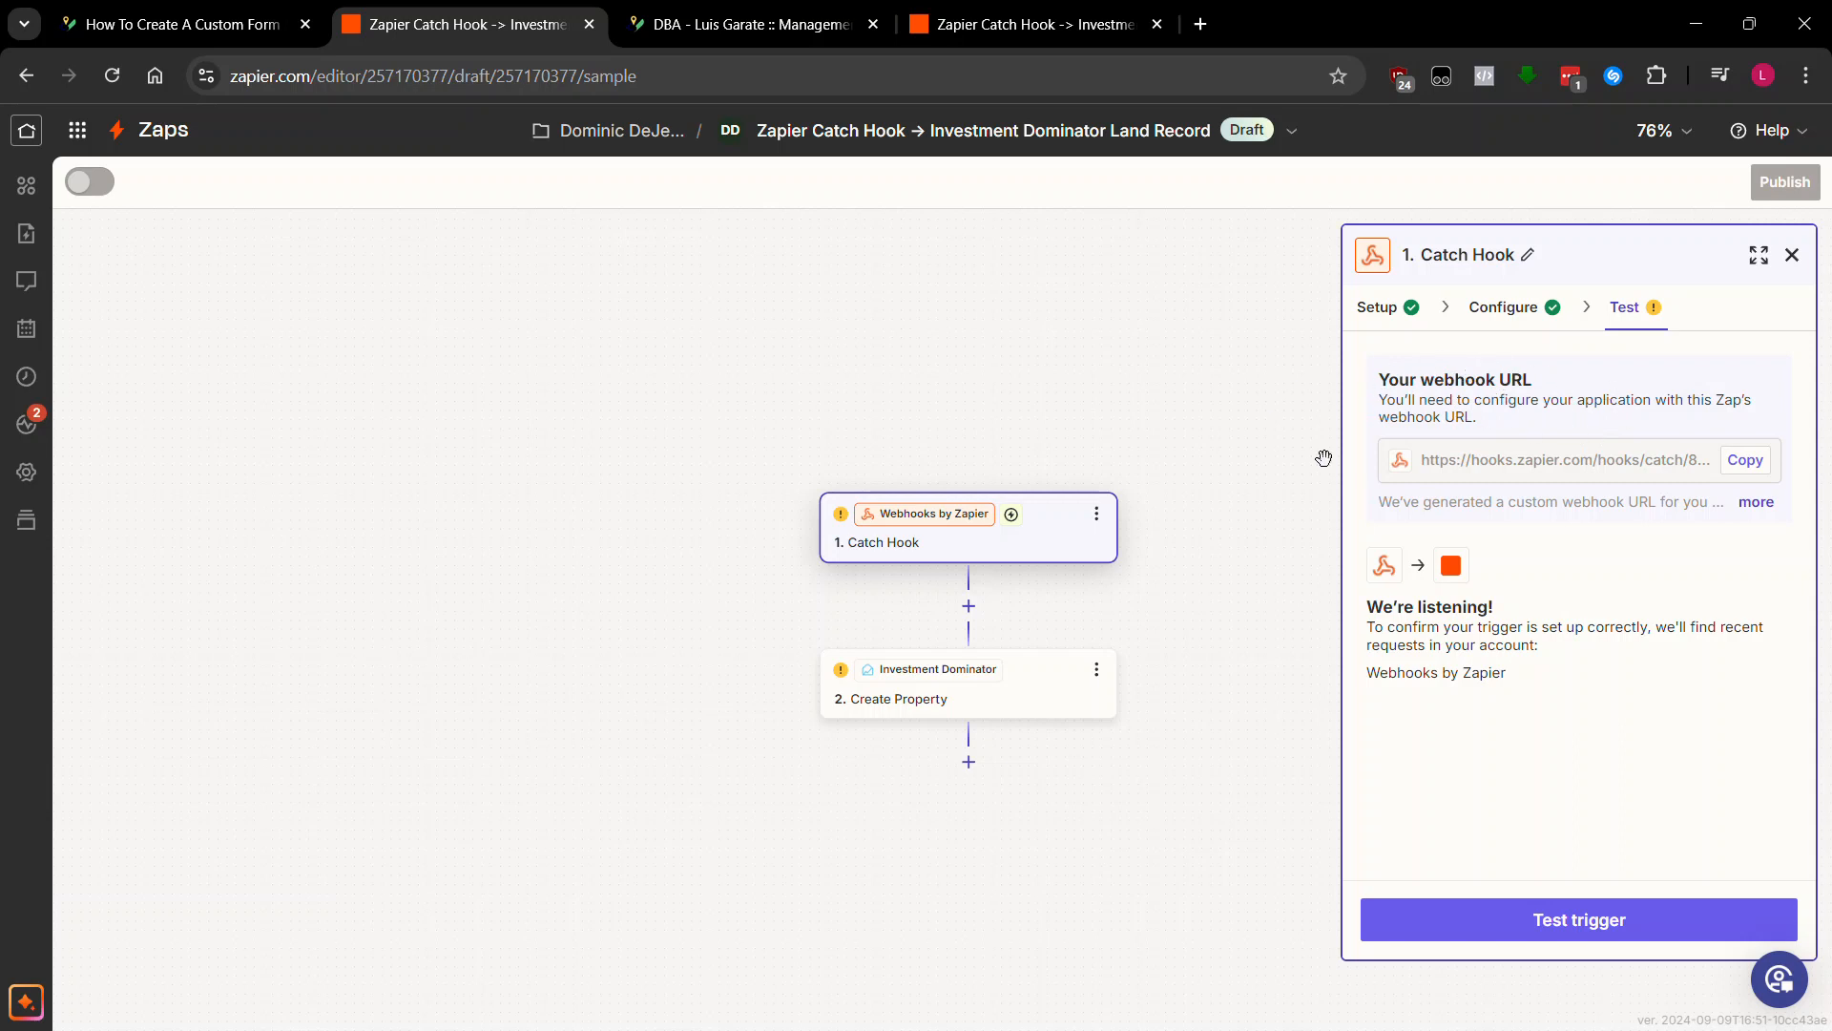
# - Open the Create Property action and start connecting a new Investment Dominator account to it
pyautogui.click(1009, 702)
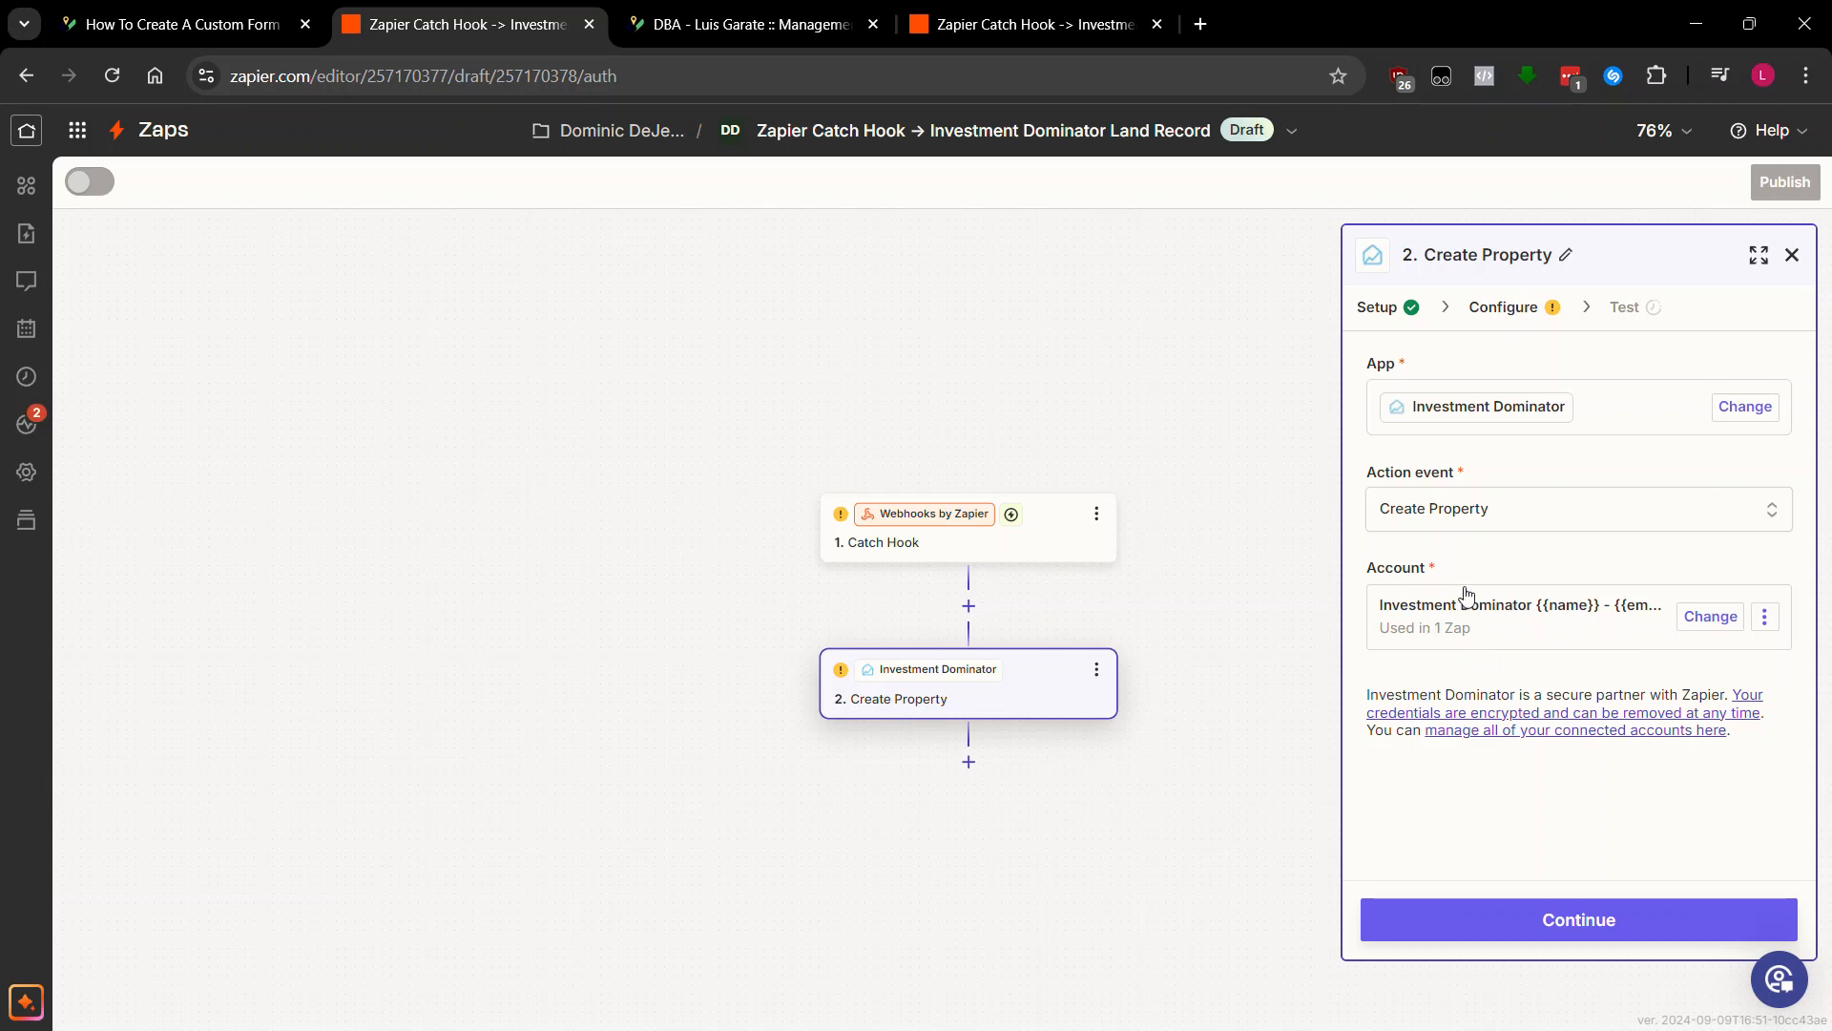
pyautogui.click(1705, 622)
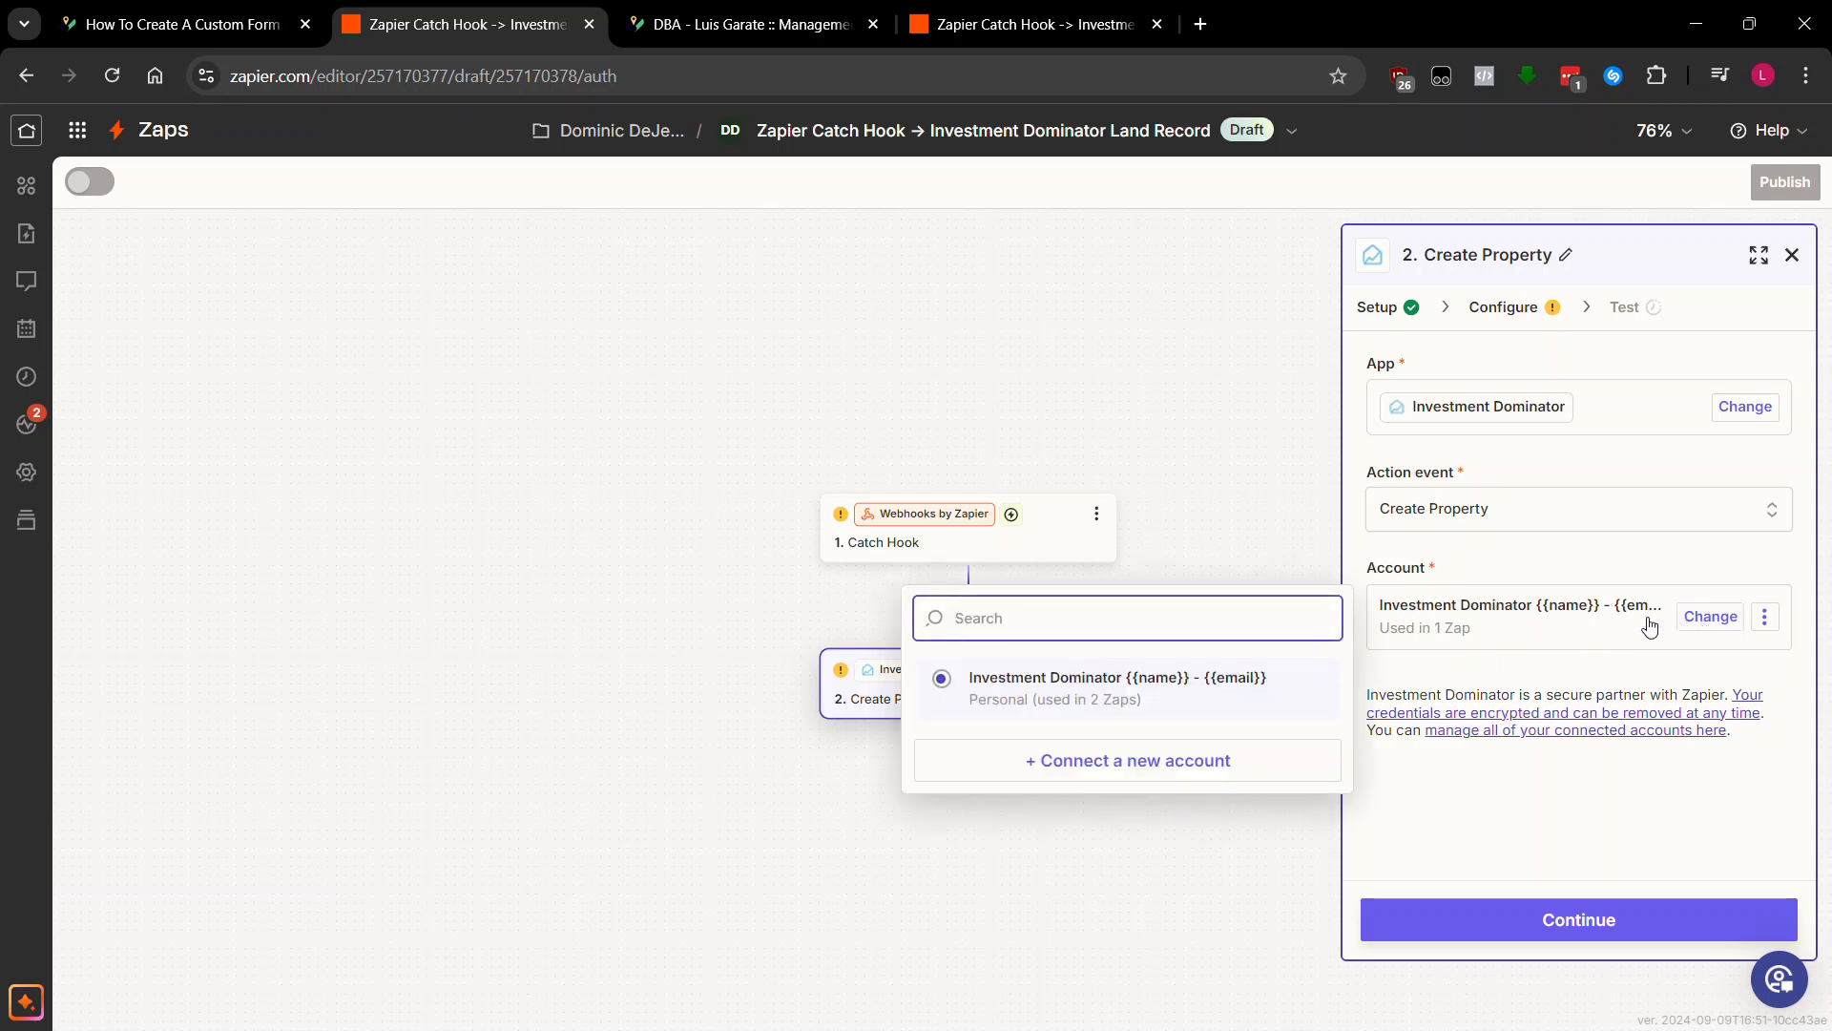
pyautogui.click(1132, 763)
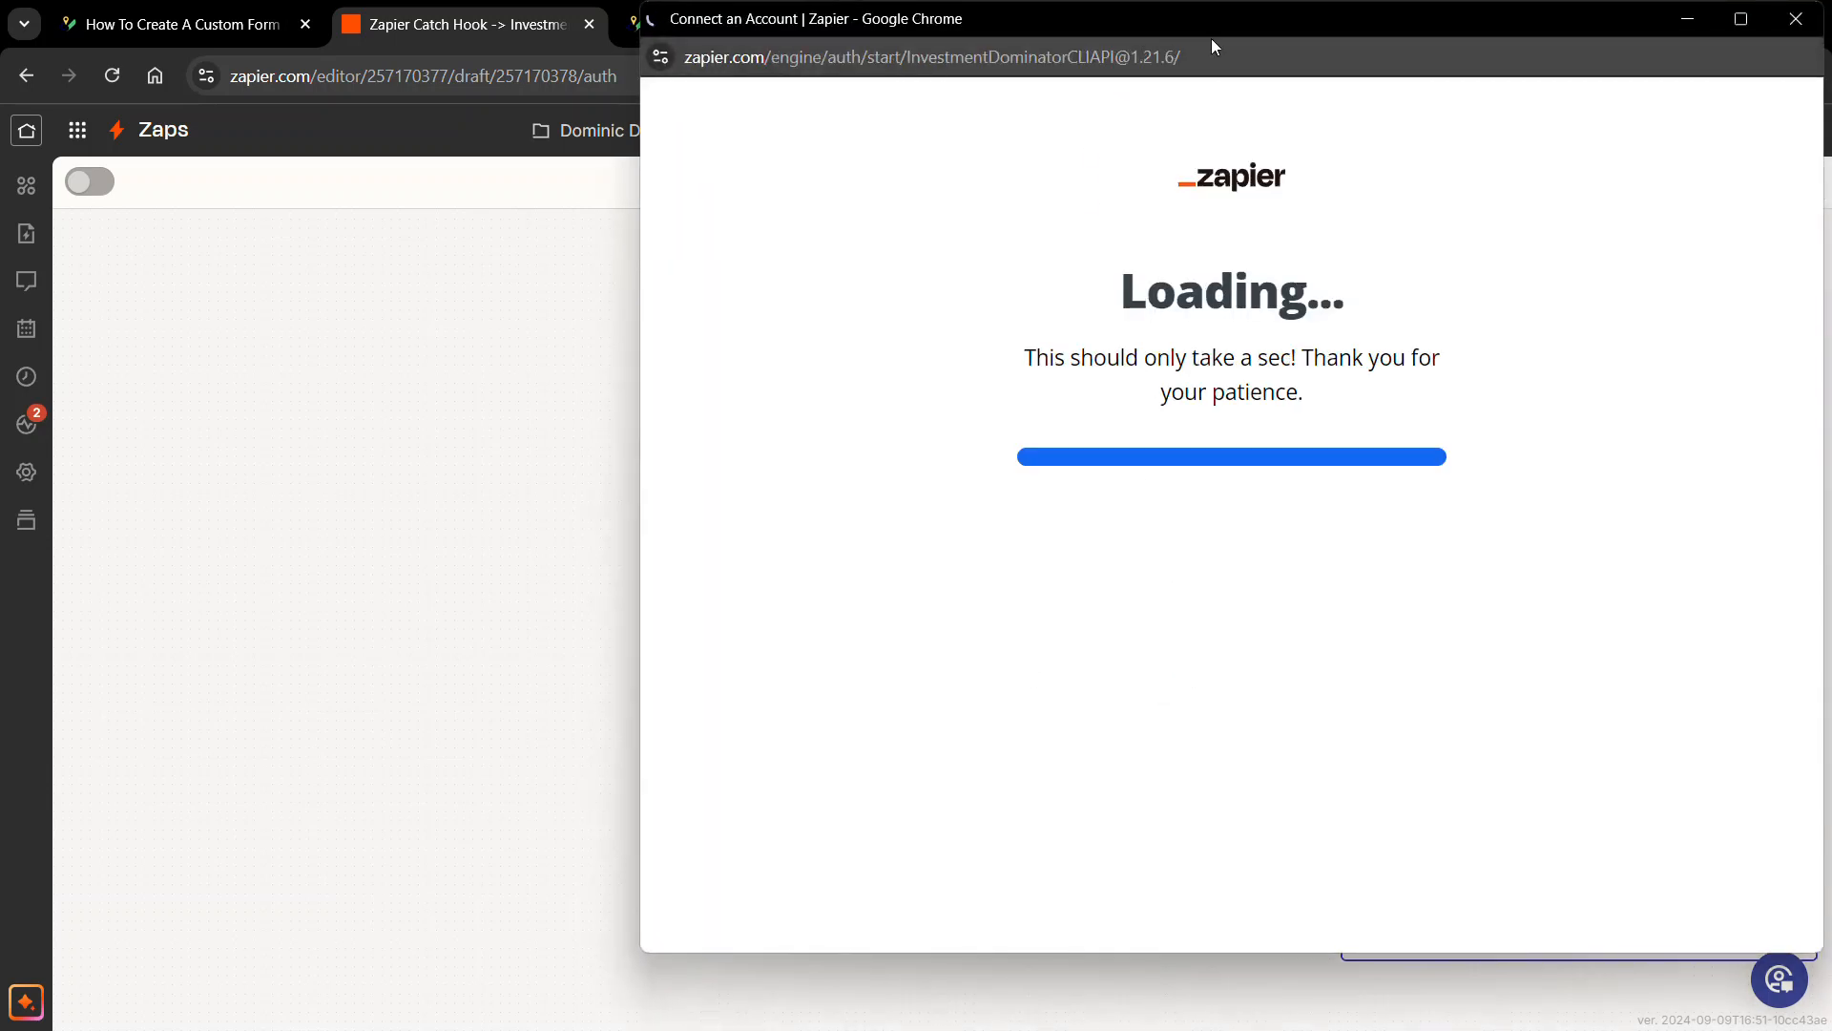
pyautogui.moveTo(1208, 31); pyautogui.dragTo(758, 82)
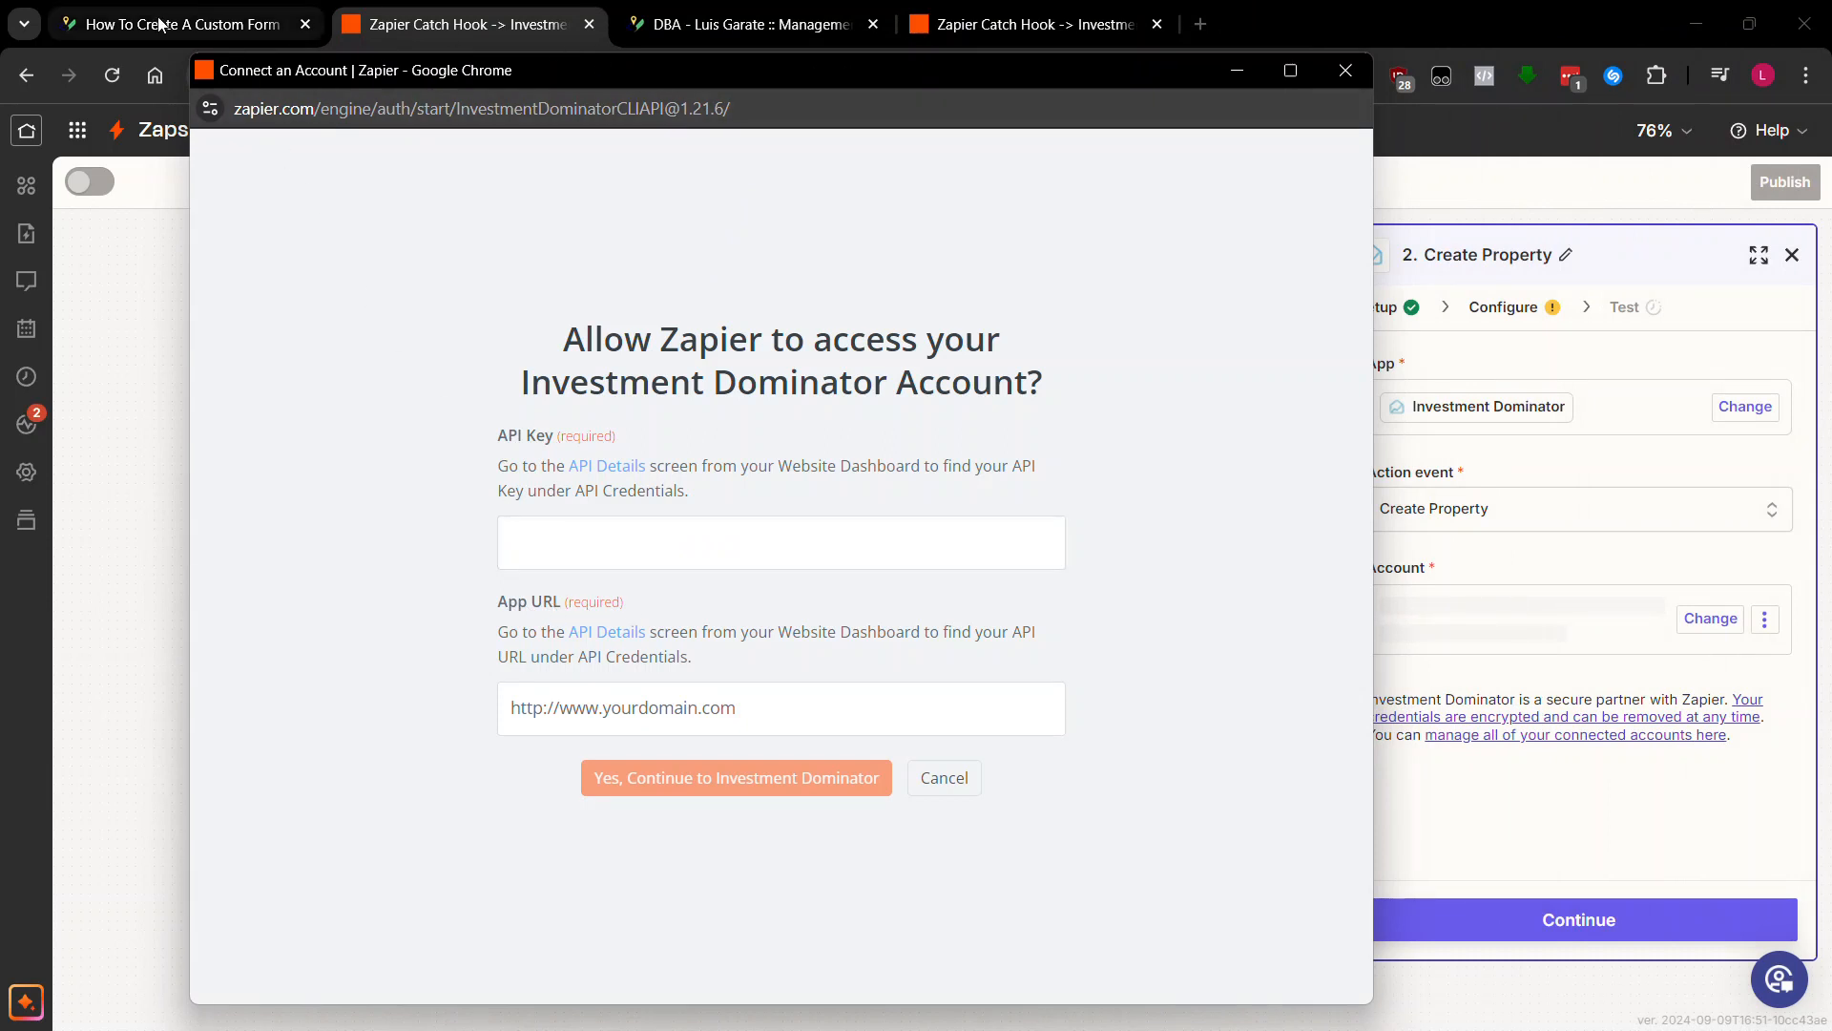
pyautogui.click(205, 21)
pyautogui.click(656, 26)
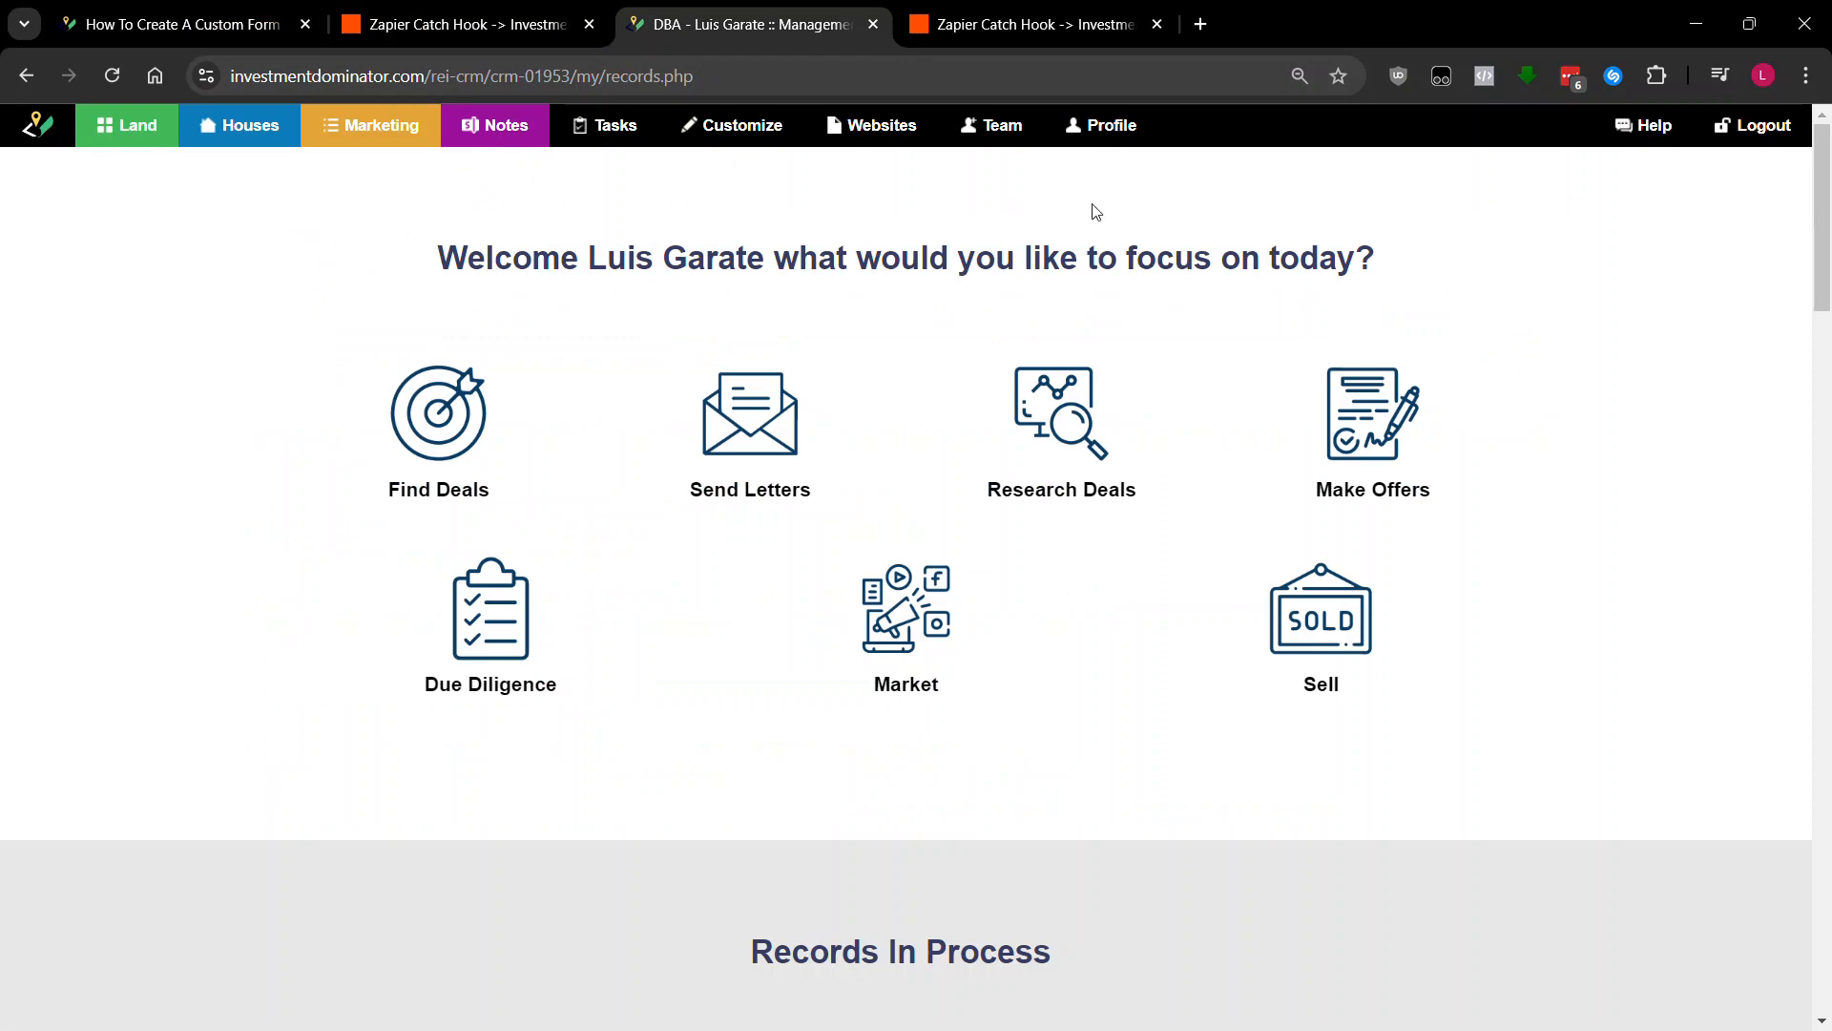
pyautogui.moveTo(1097, 122)
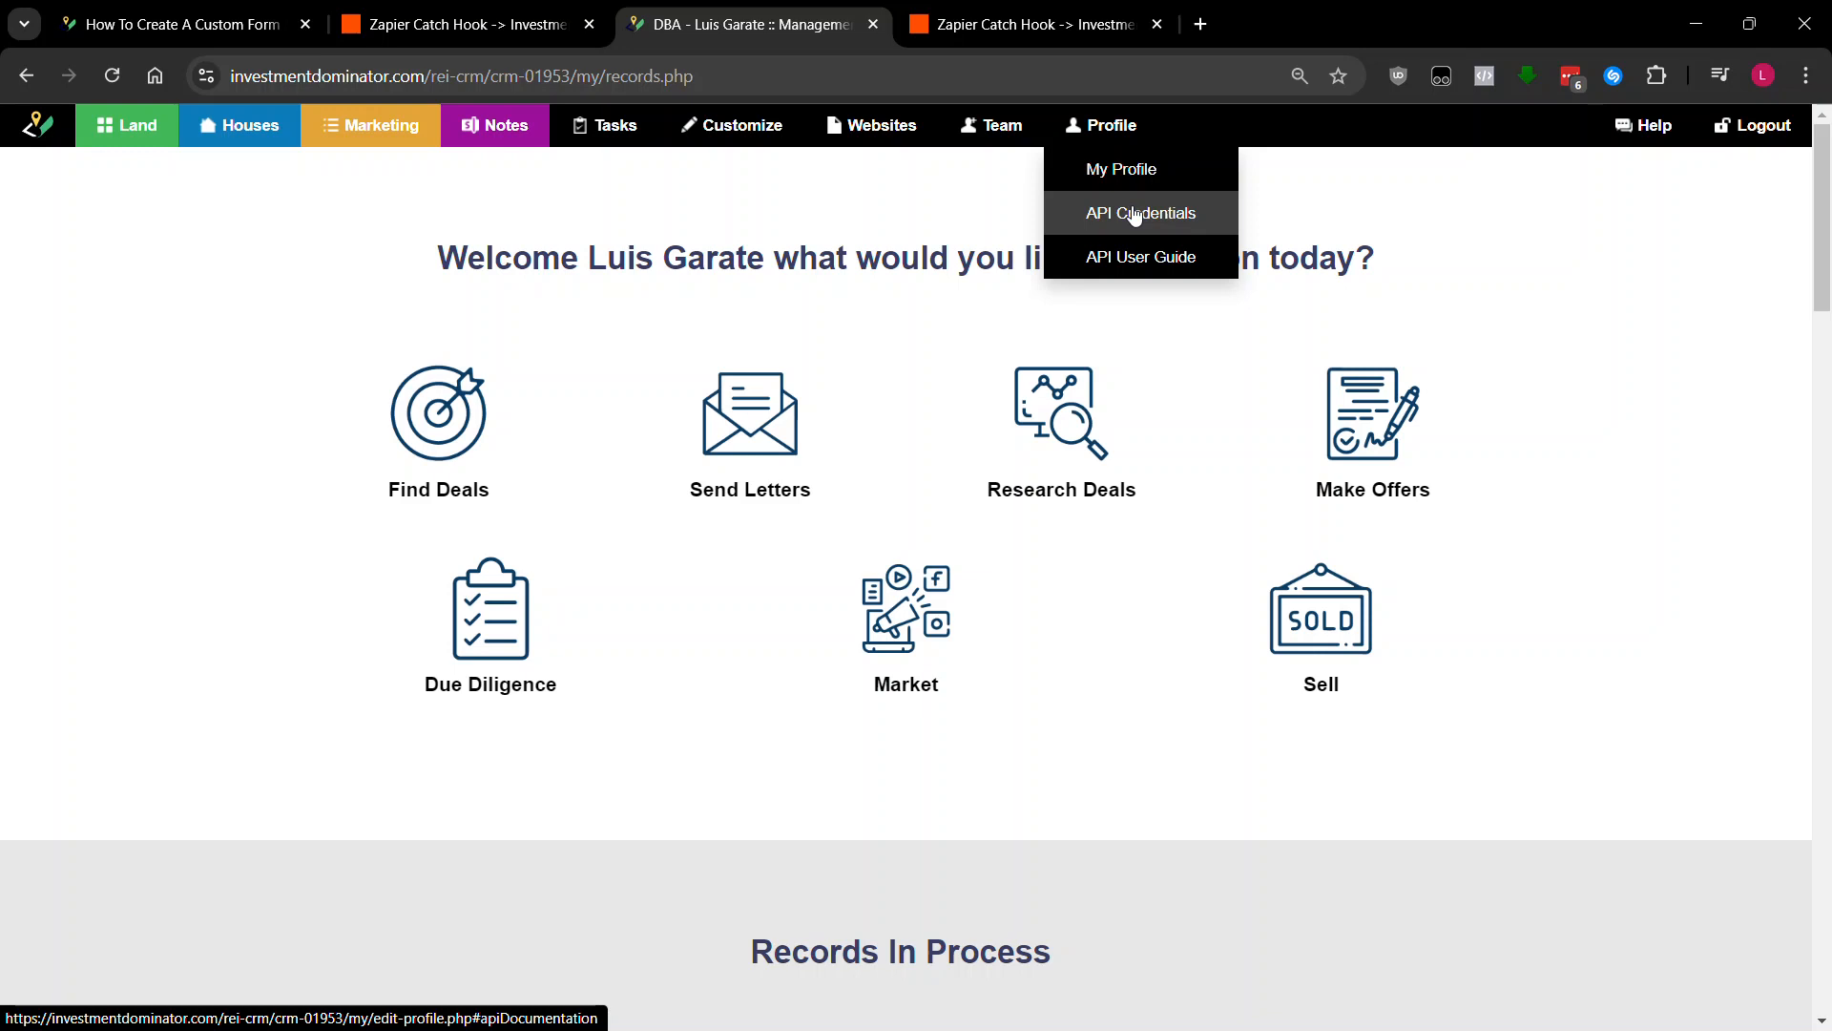
pyautogui.moveTo(908, 138)
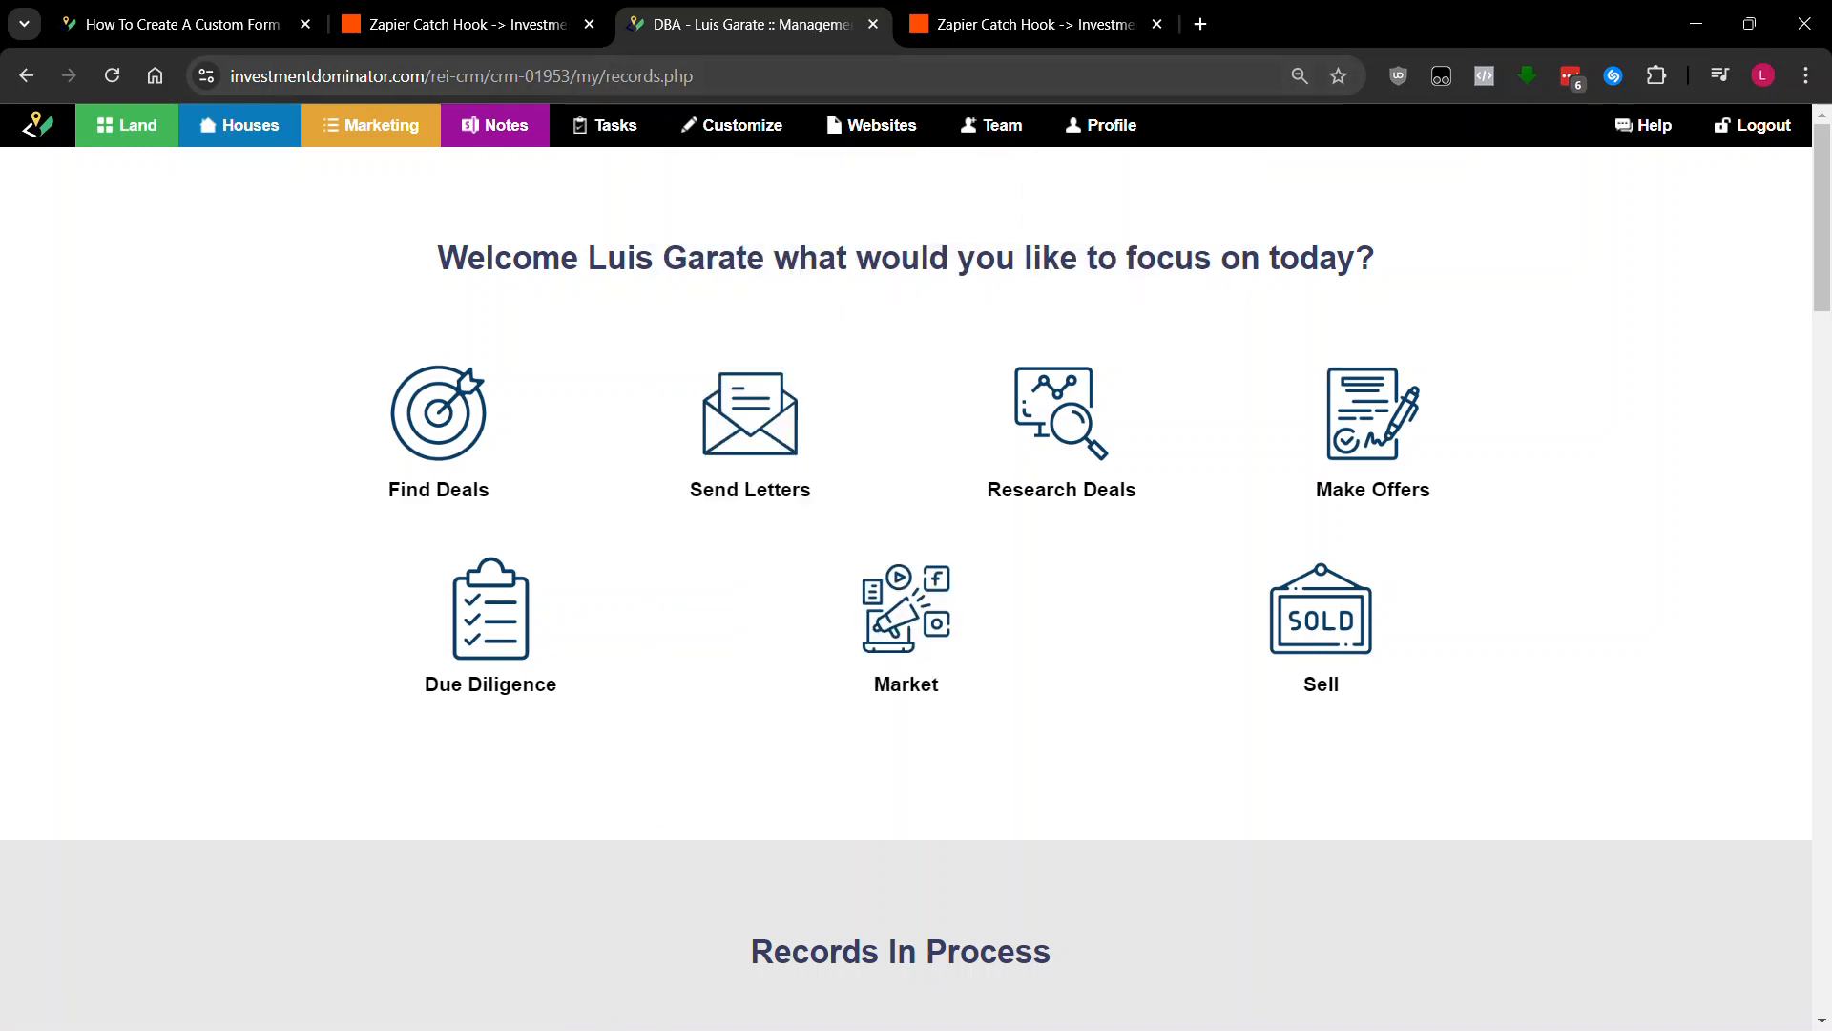
pyautogui.hotkey('alt', 'Tab')
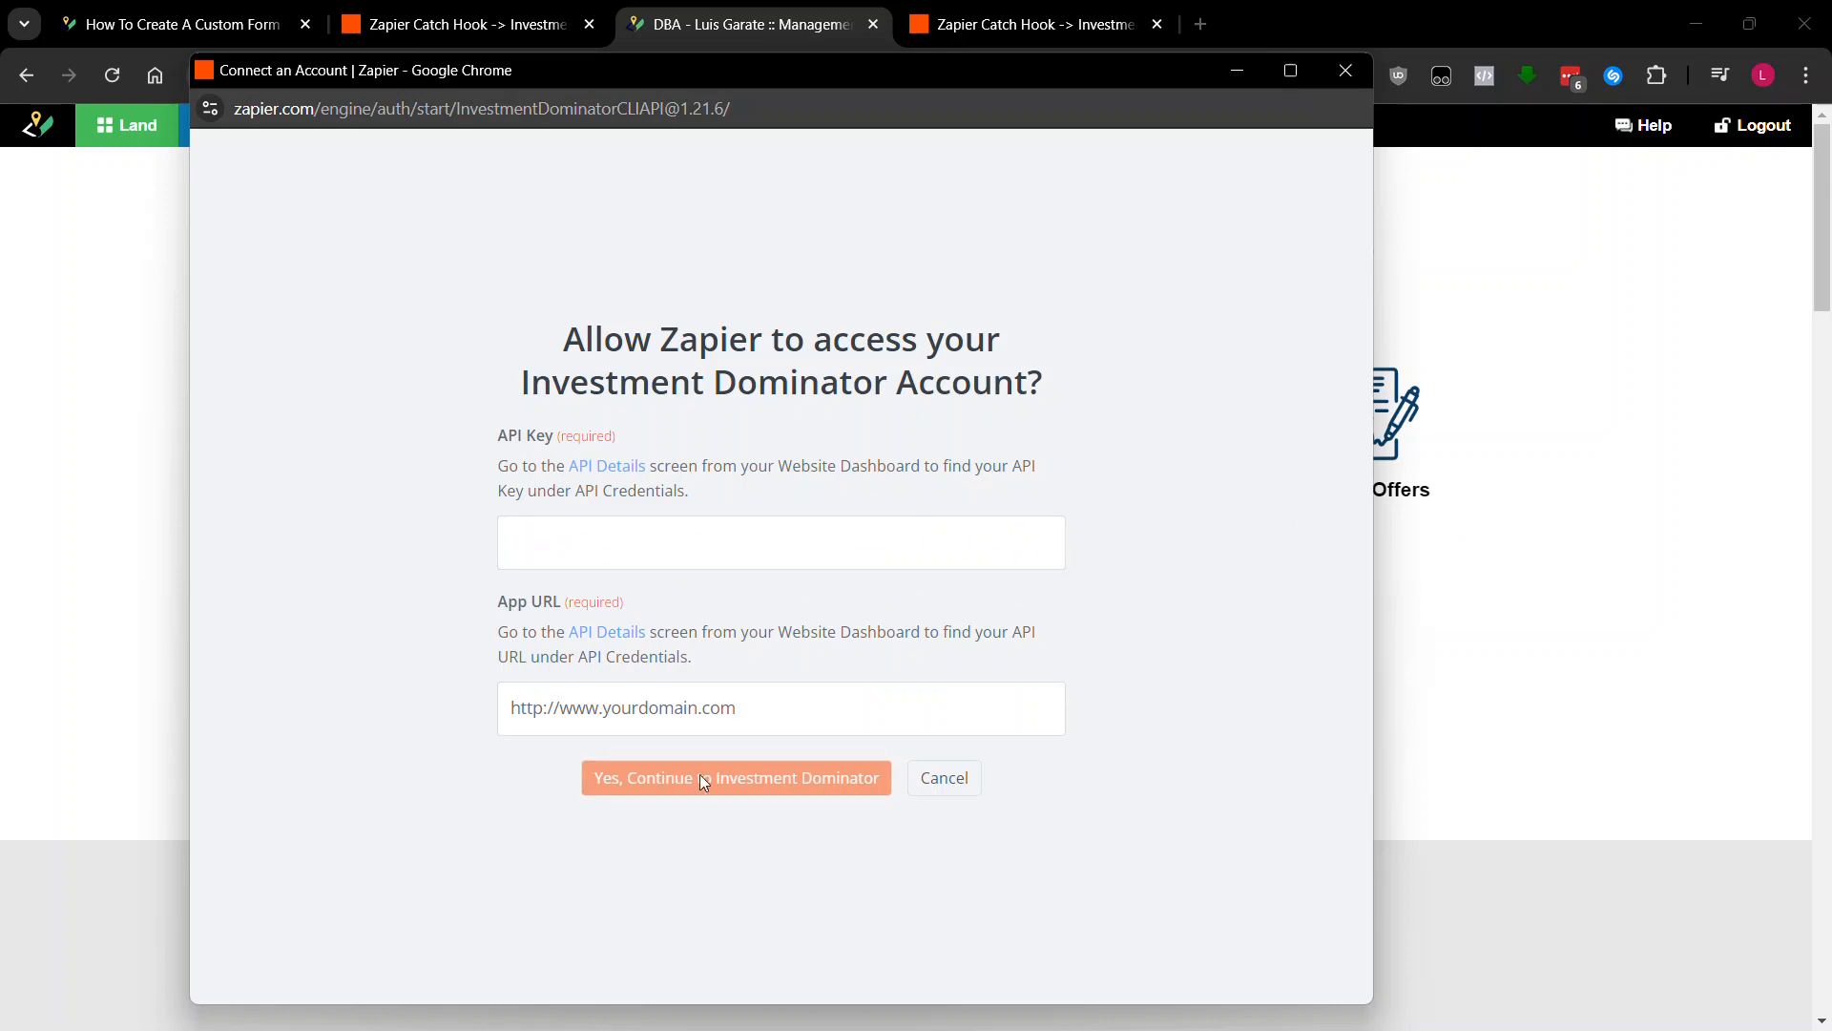
pyautogui.click(1346, 72)
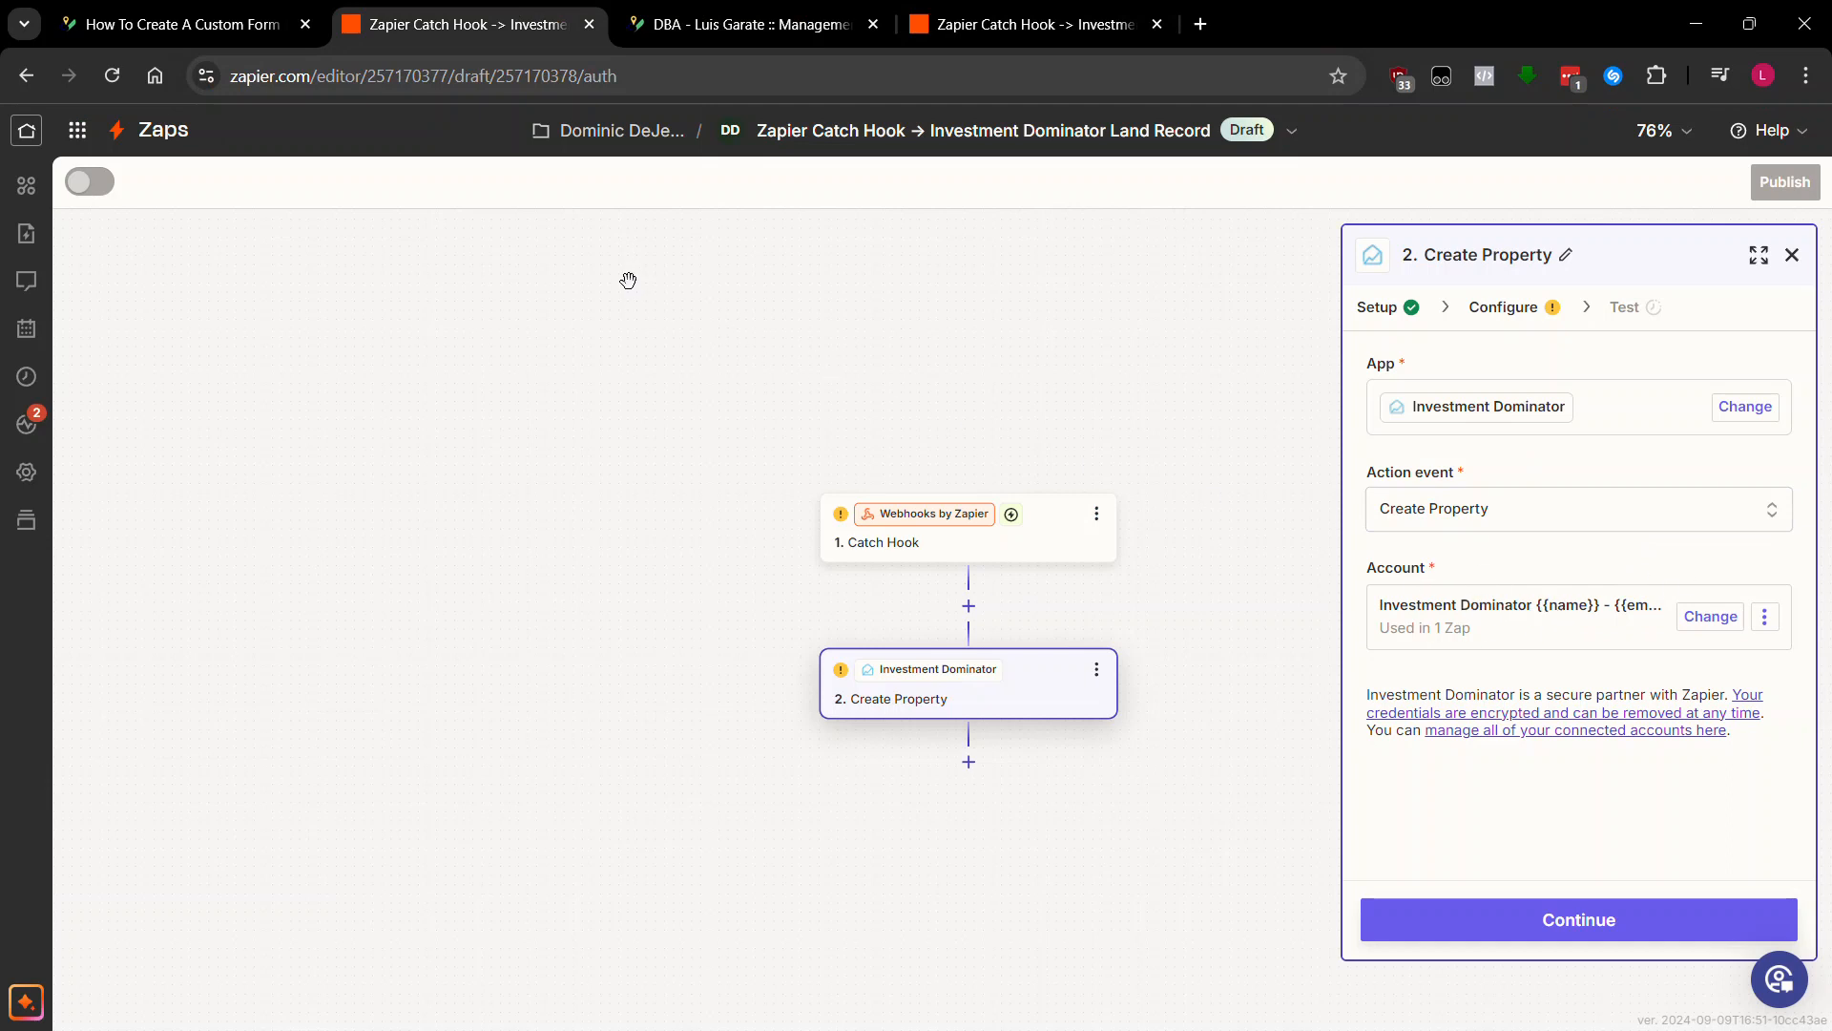
# - Examine Steps 3 to 7 of the custom form guide, covering the form, success and fail pages
pyautogui.click(203, 13)
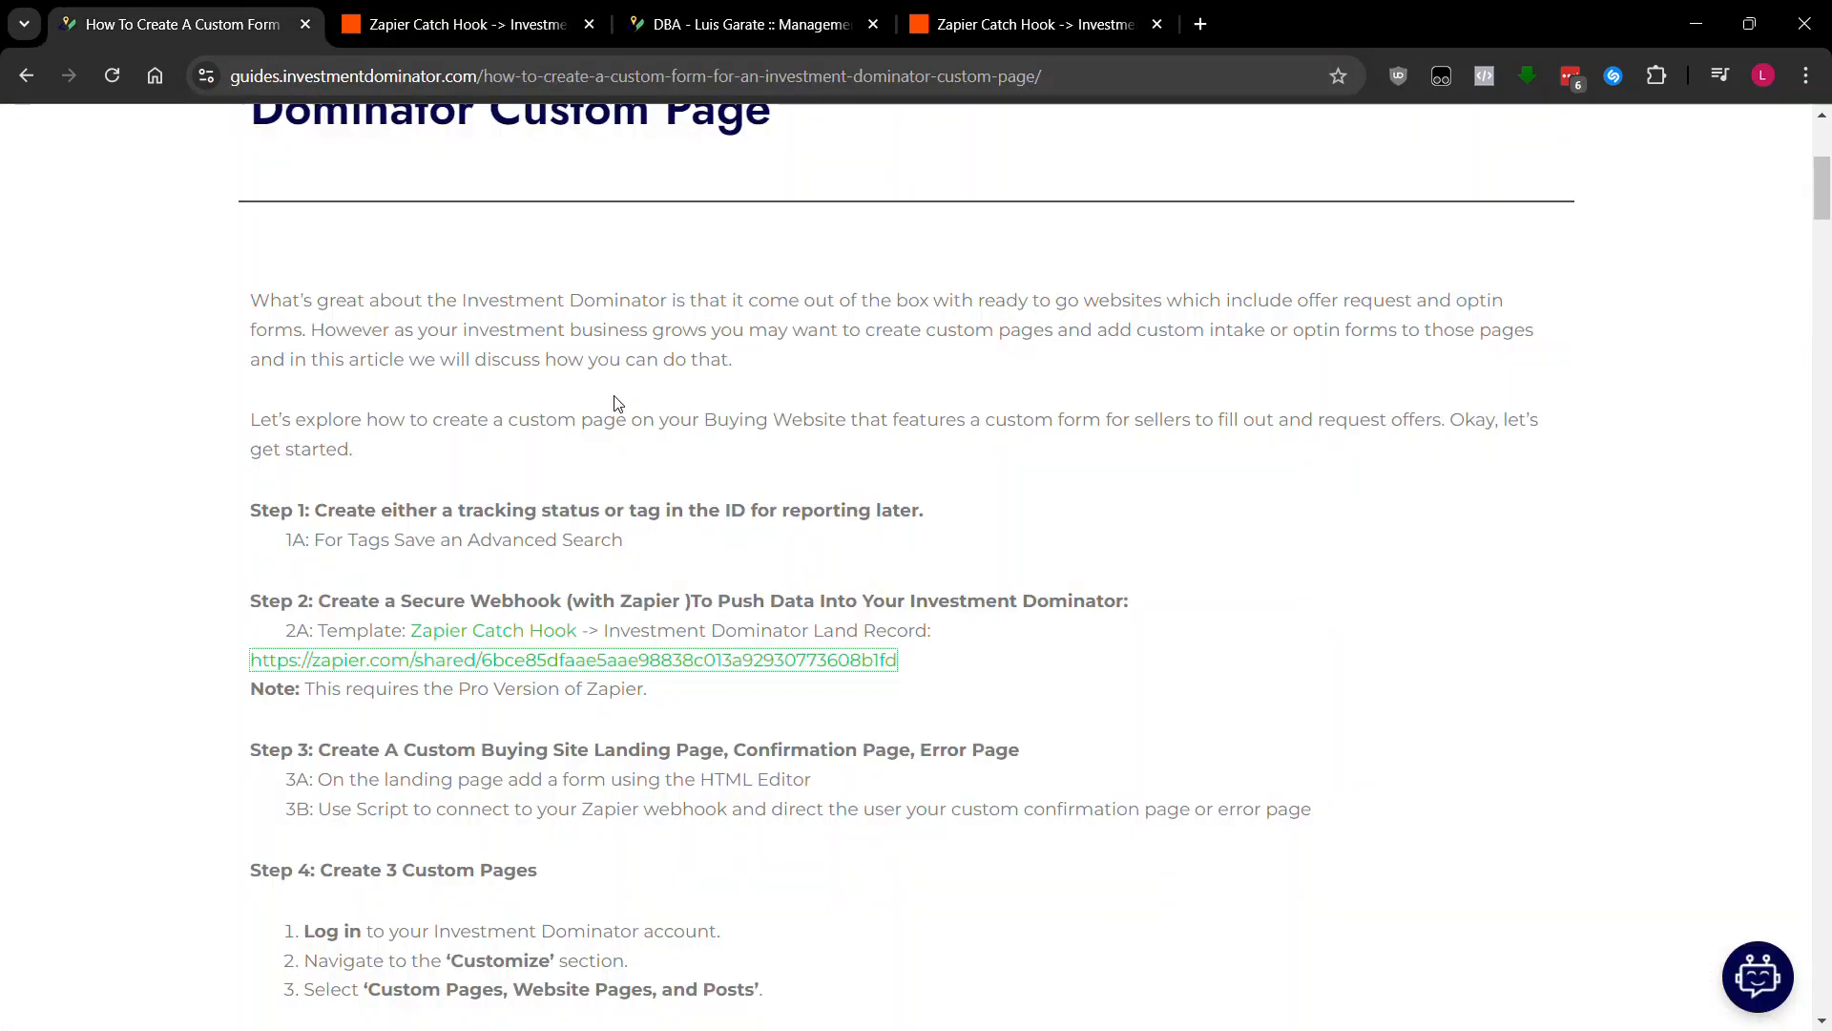
pyautogui.scroll(-2, 586, 471)
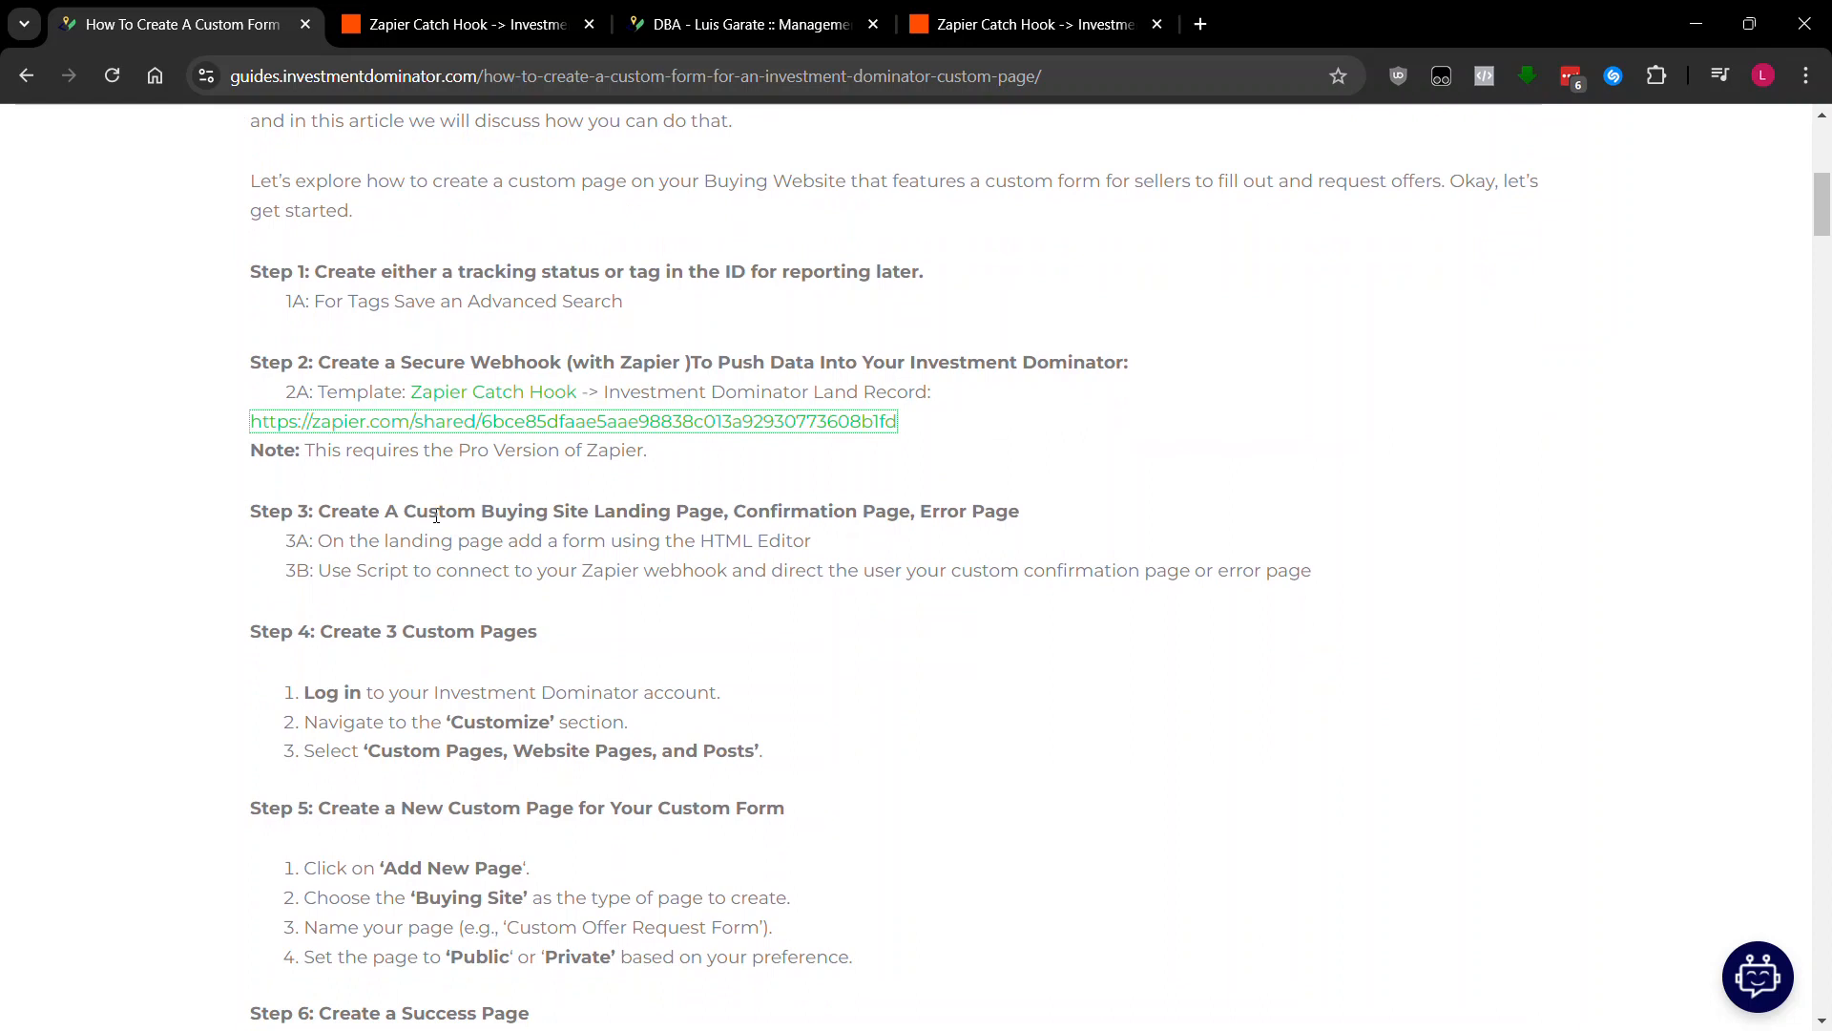
pyautogui.scroll(-4, 436, 516)
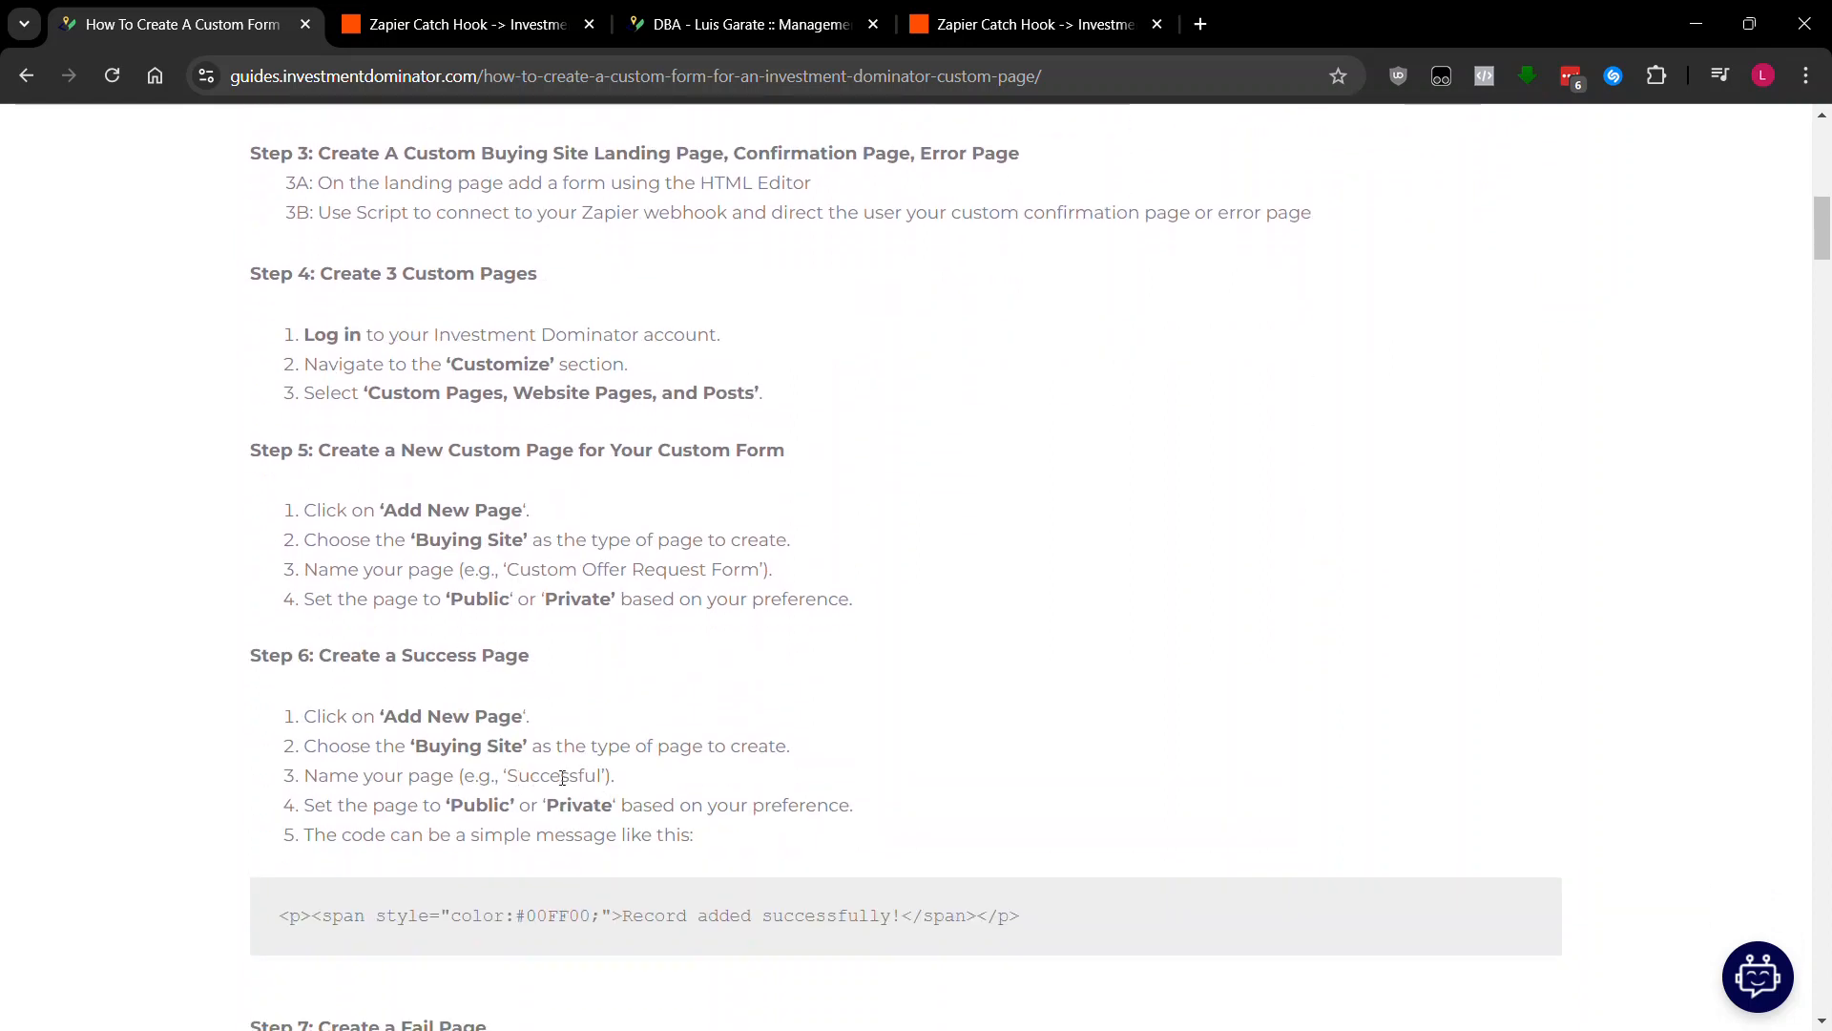
pyautogui.scroll(-4, 563, 778)
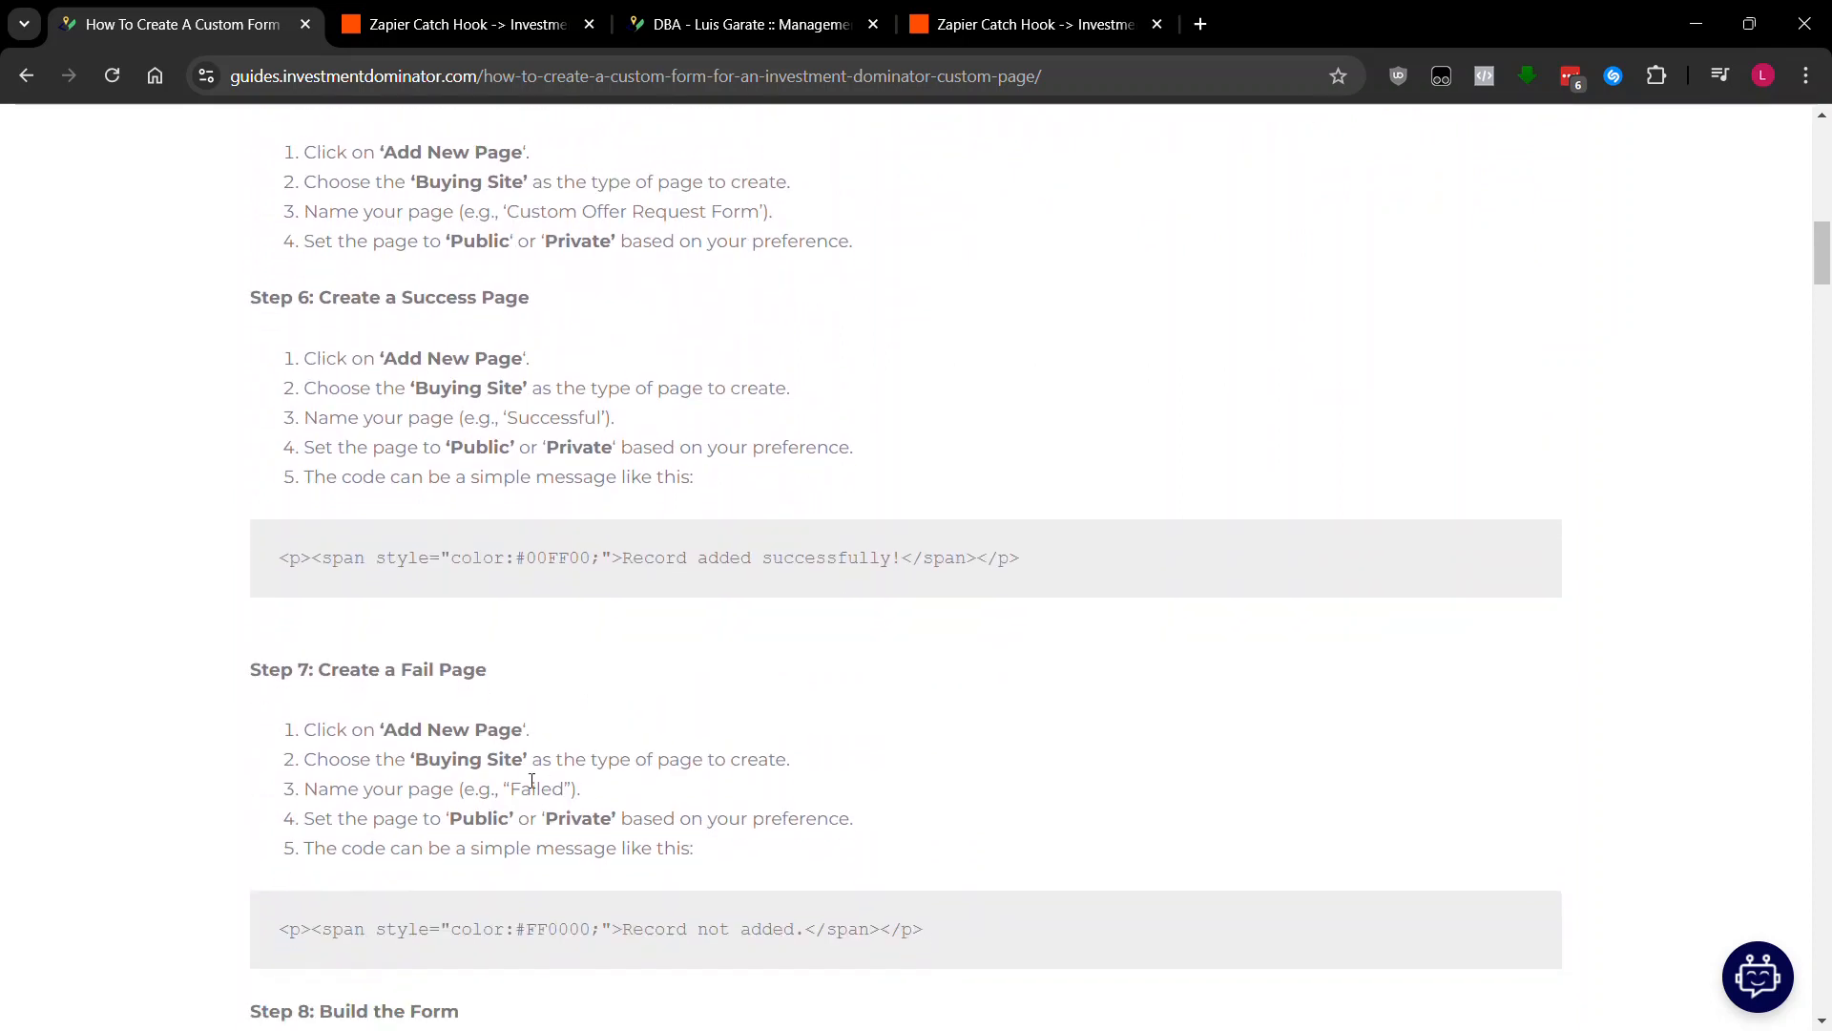
pyautogui.moveTo(510, 796); pyautogui.dragTo(570, 797)
pyautogui.click(591, 760)
pyautogui.scroll(3, 680, 244)
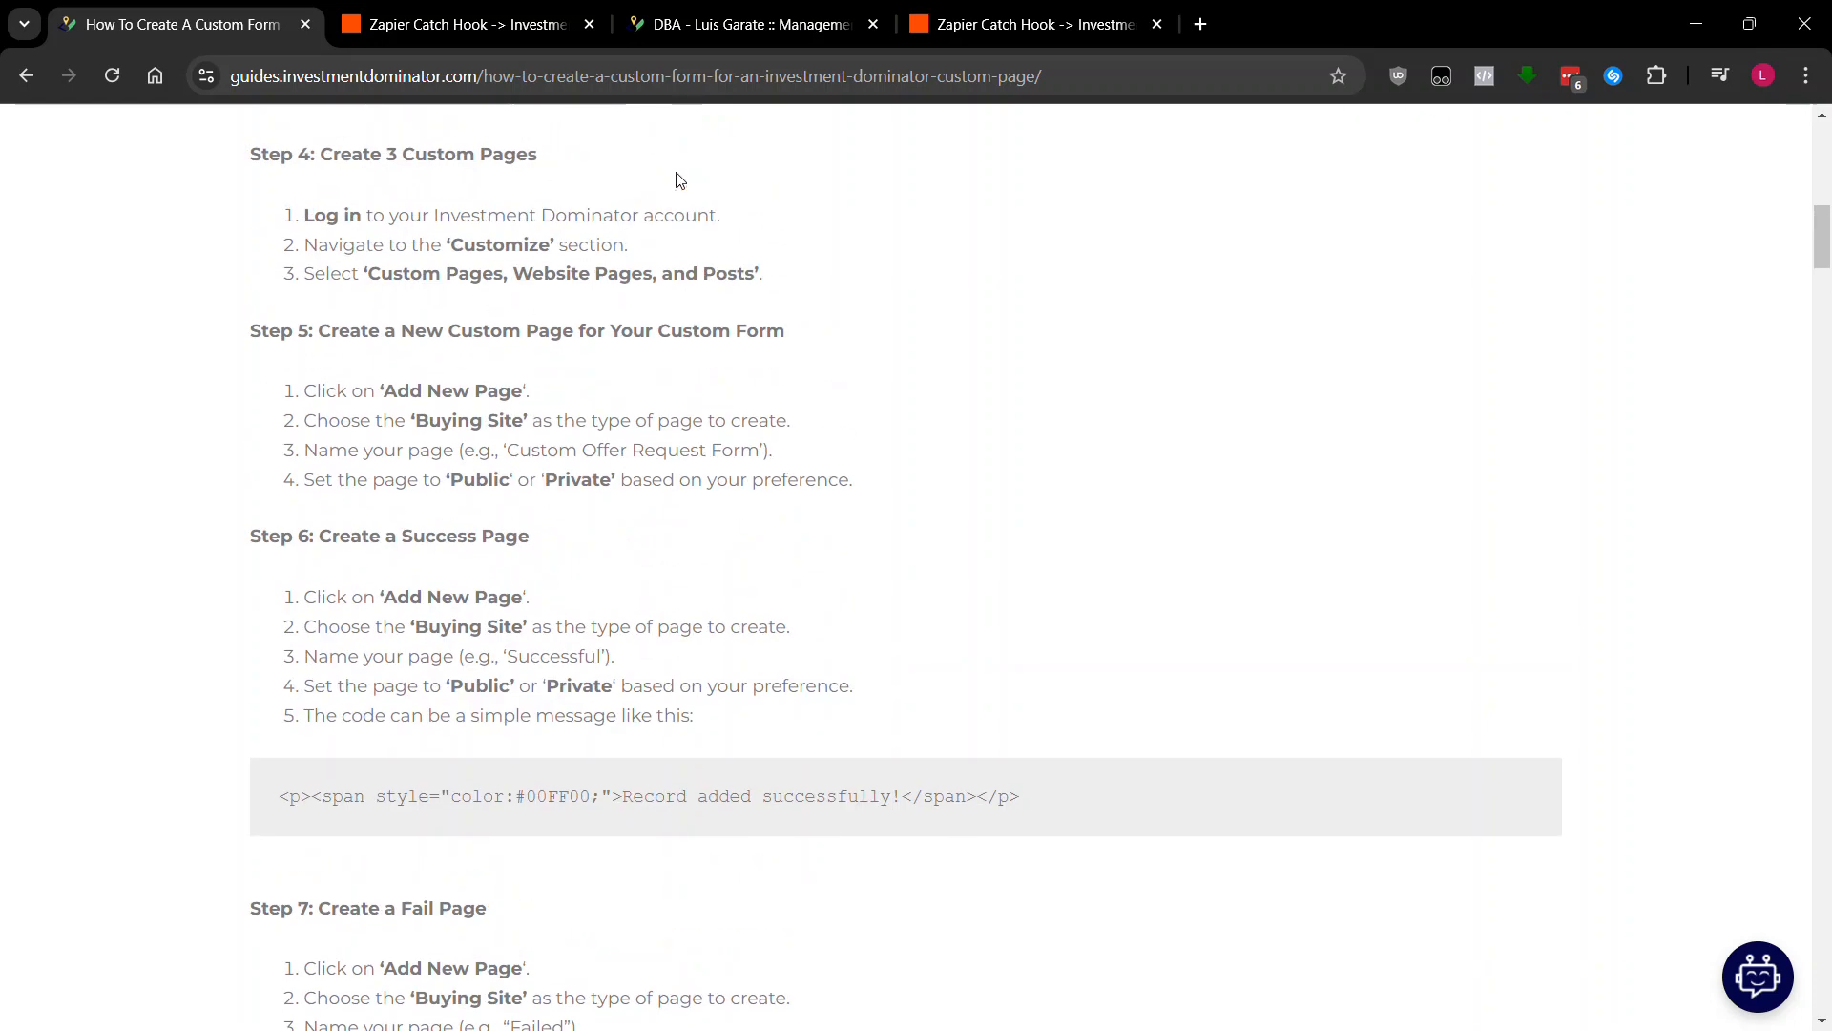
# - Start a new custom page for the Buying Website from Investment Dominator's website pages and posts
pyautogui.click(720, 26)
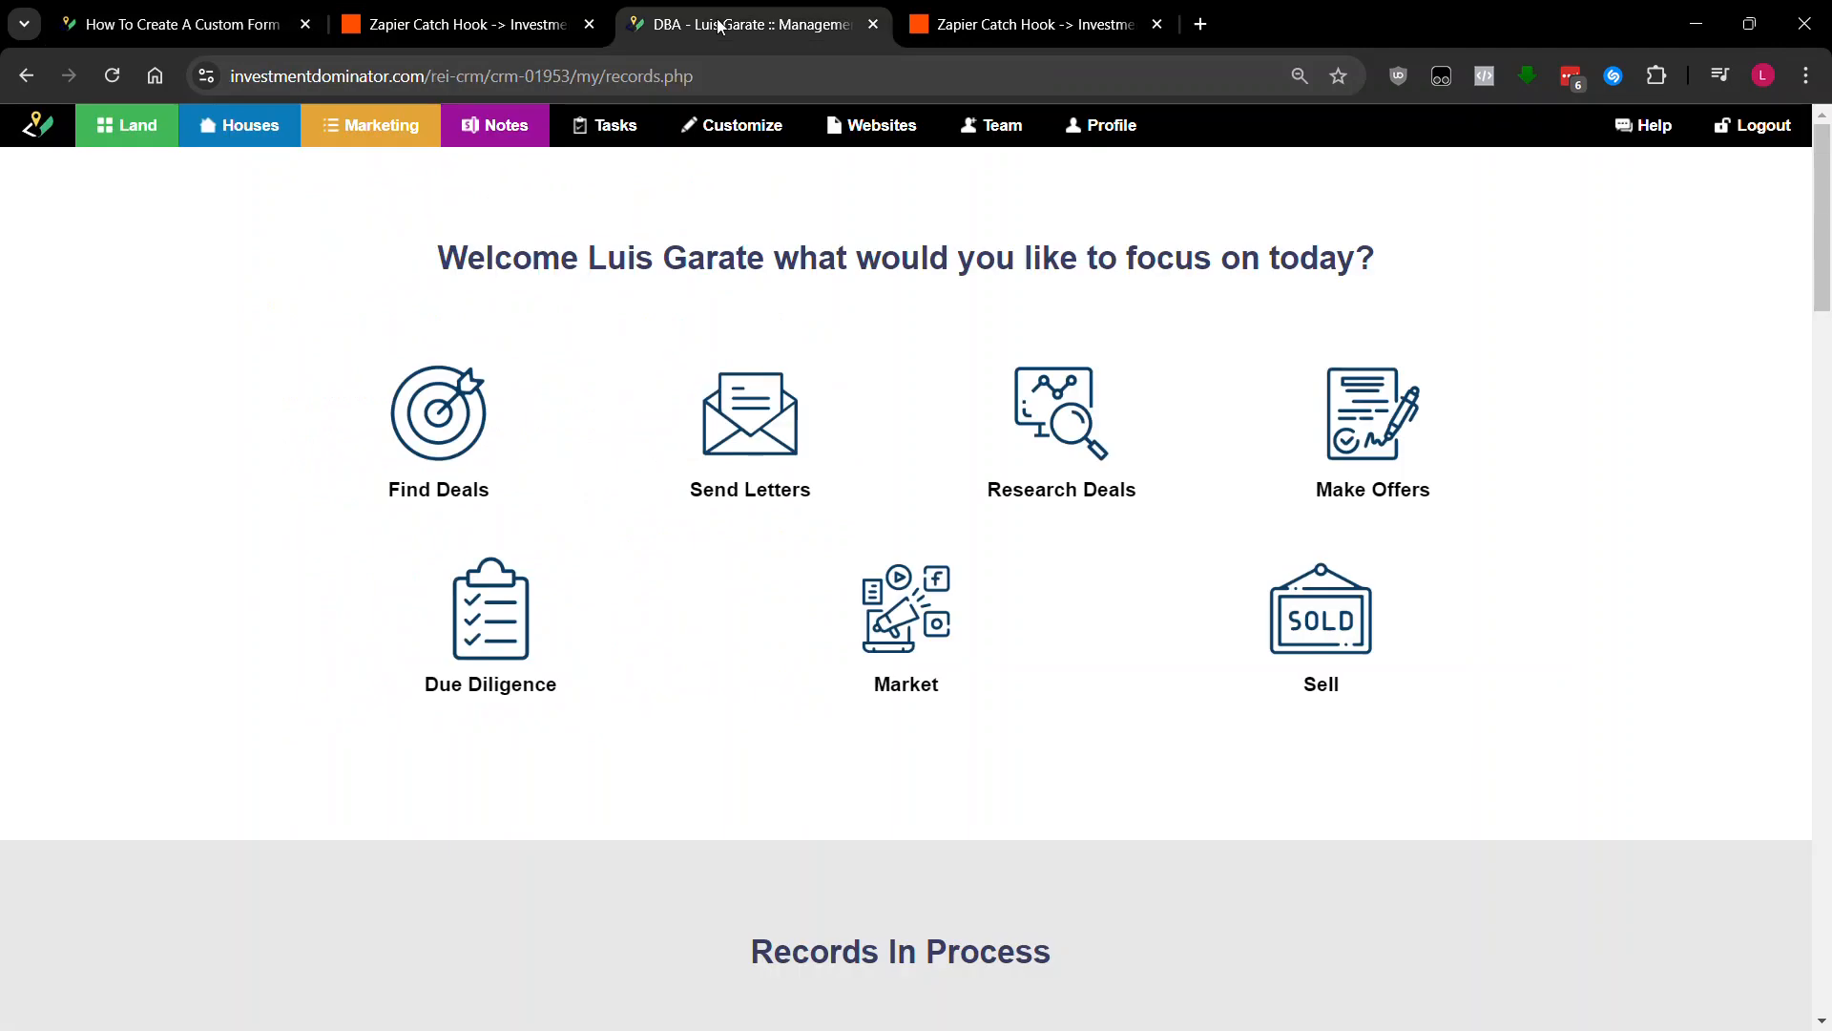
pyautogui.moveTo(743, 125)
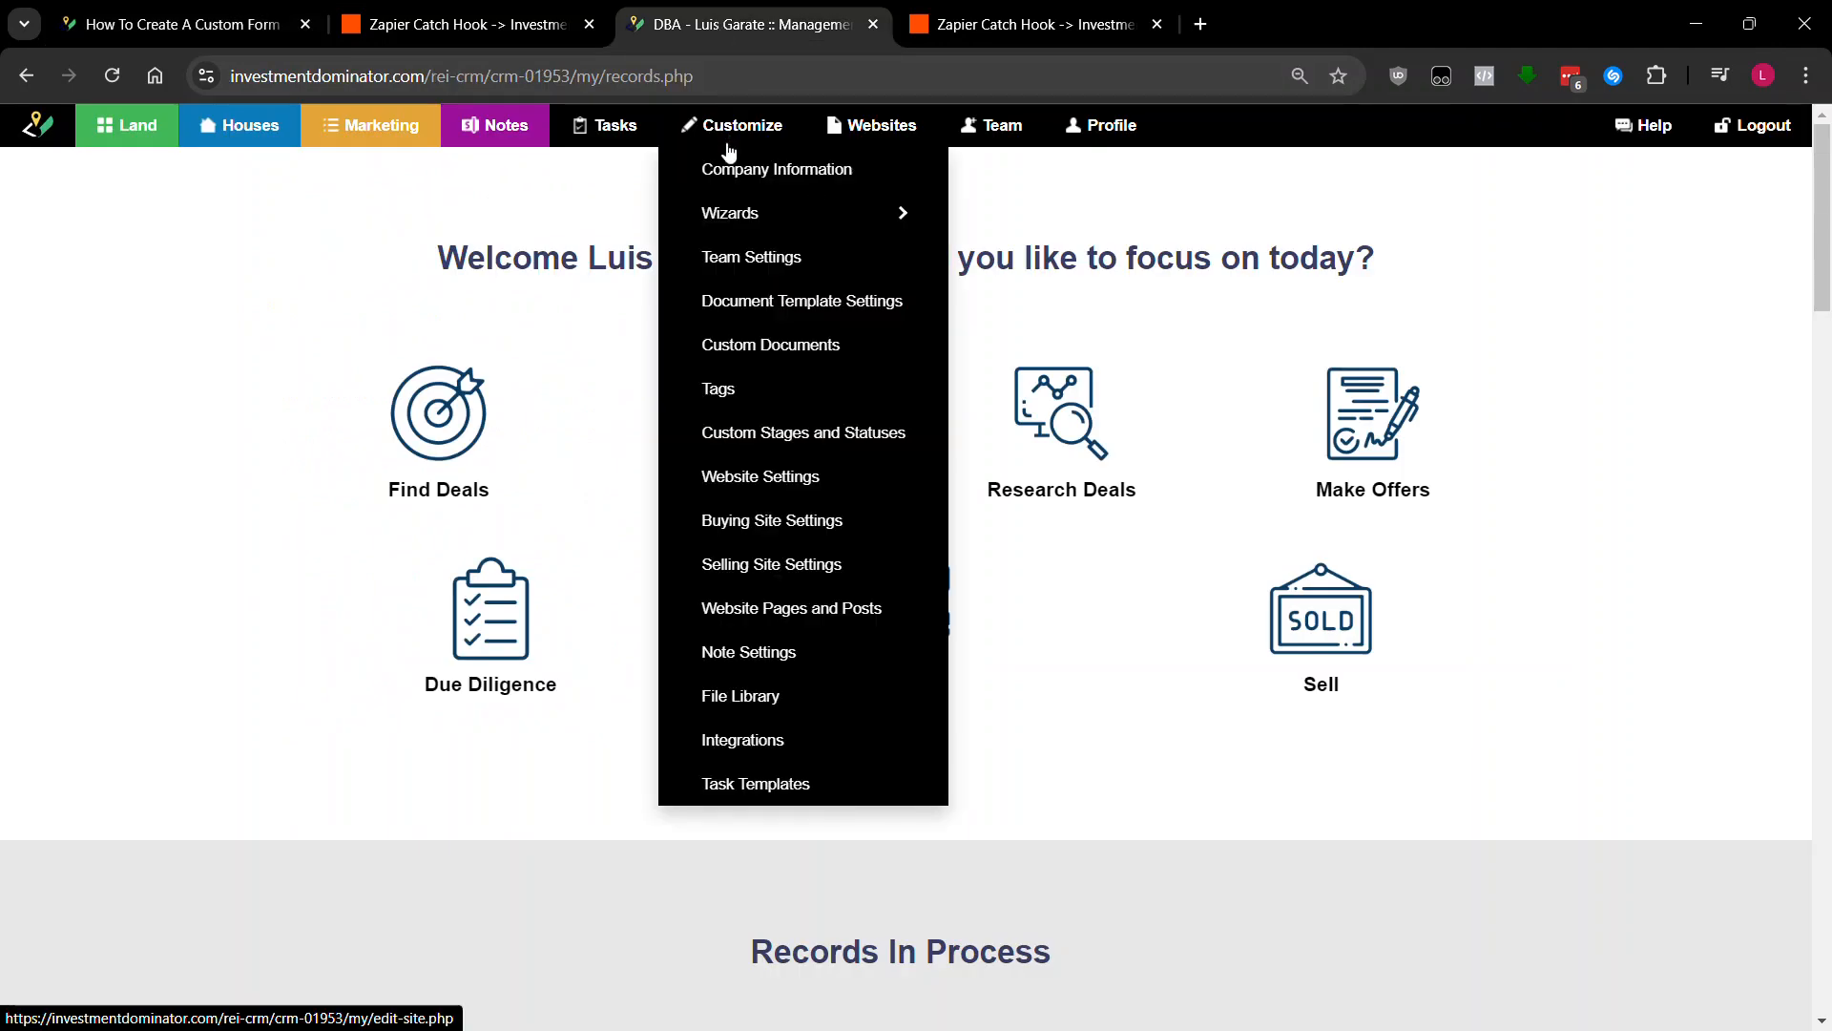
pyautogui.click(793, 614)
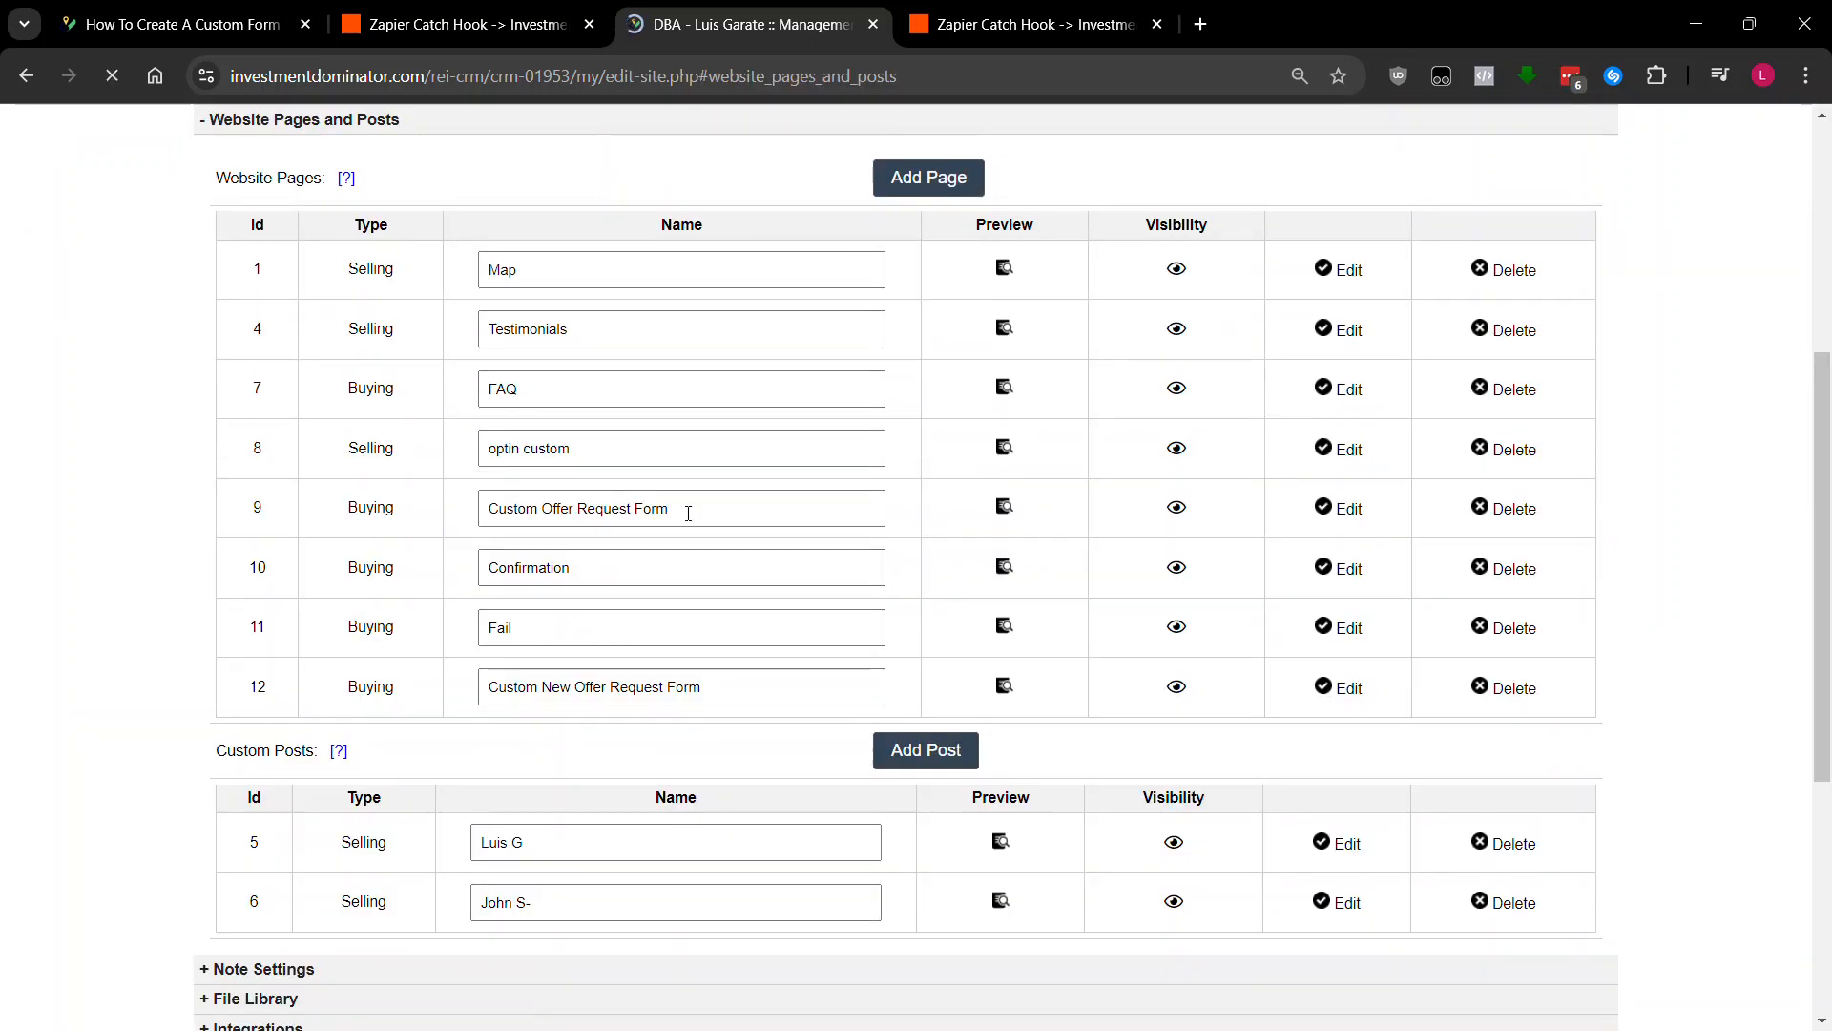
pyautogui.click(921, 188)
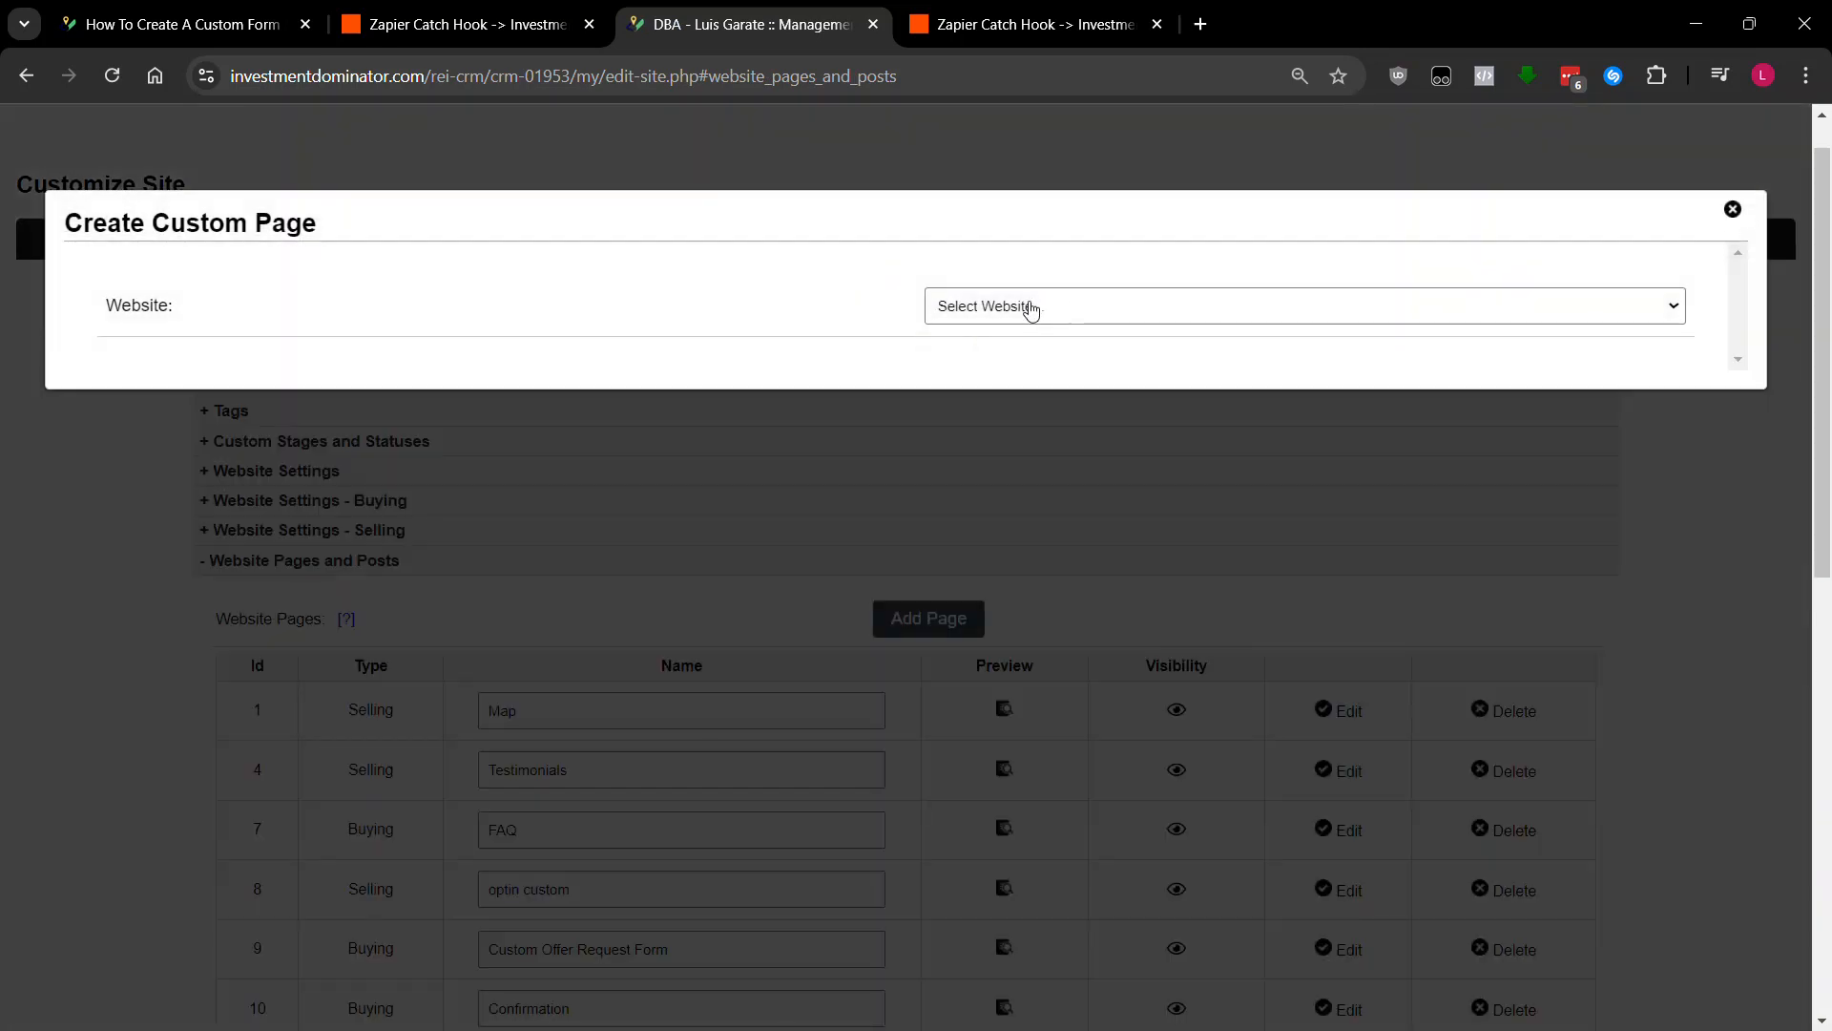
pyautogui.click(1031, 309)
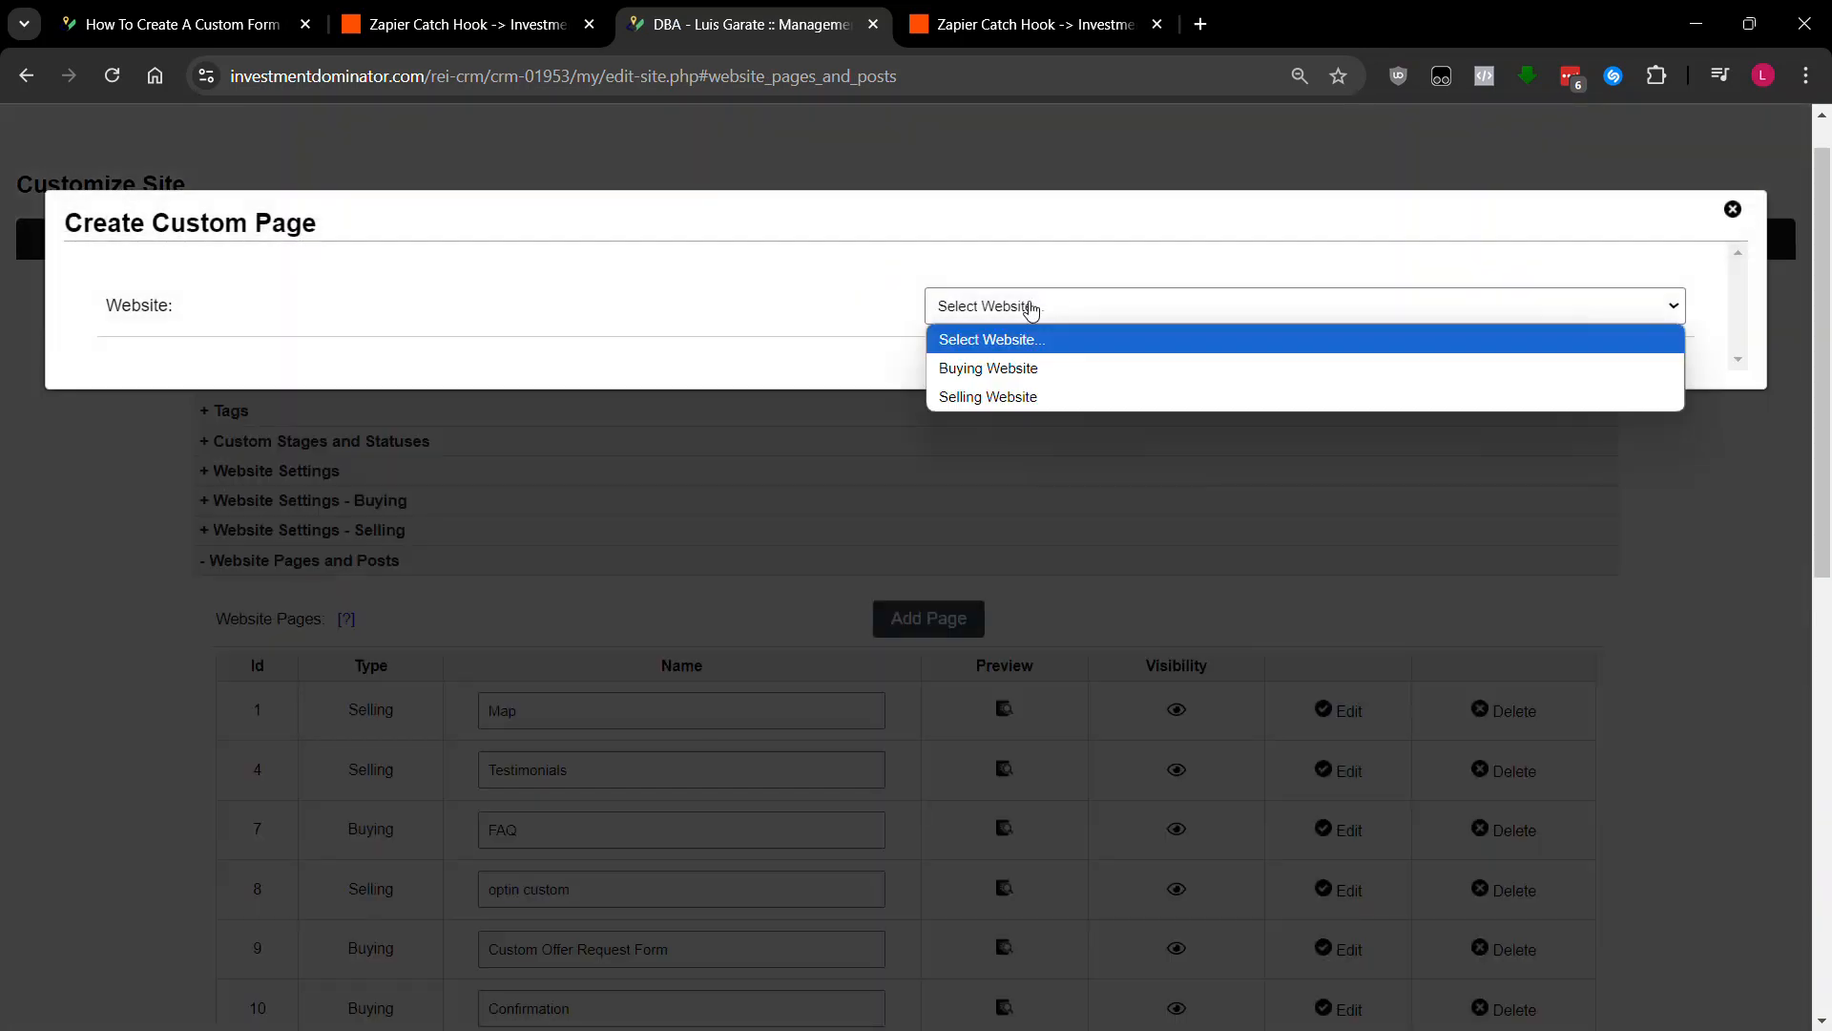
pyautogui.click(1007, 370)
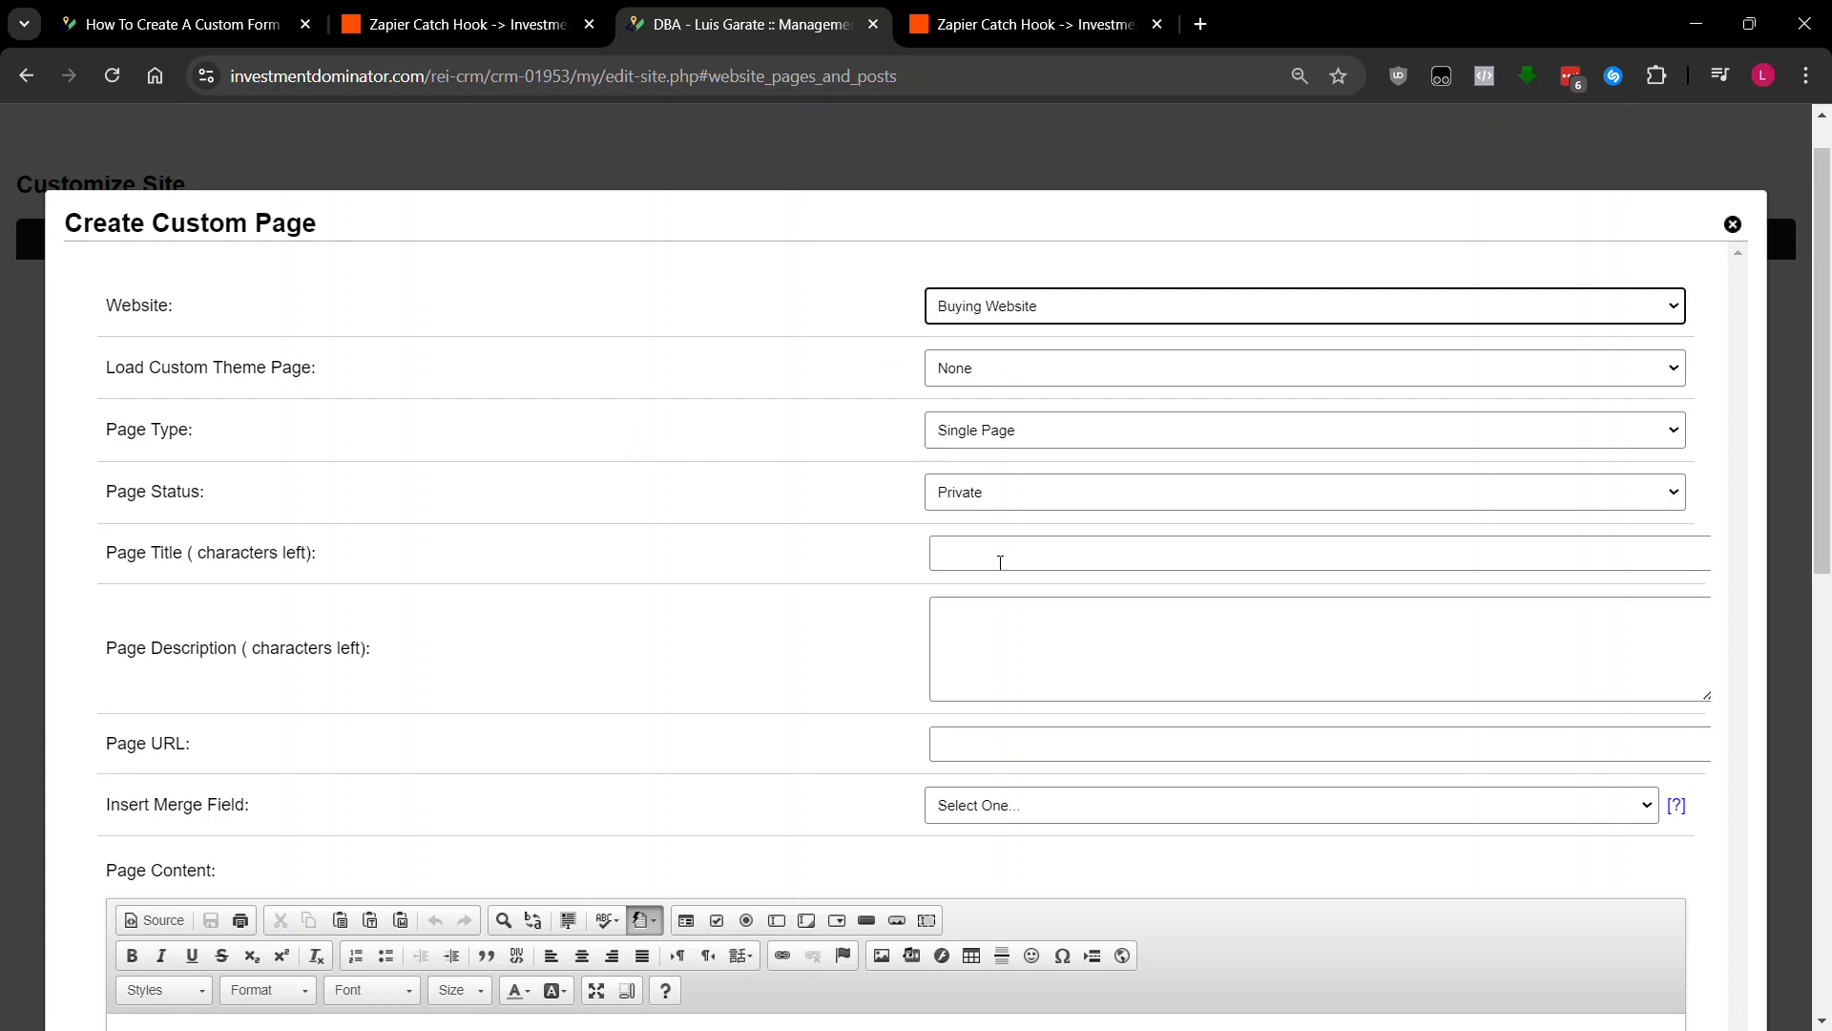
# - Title the custom page "Custom New Offer Request Form Video"
pyautogui.click(971, 558)
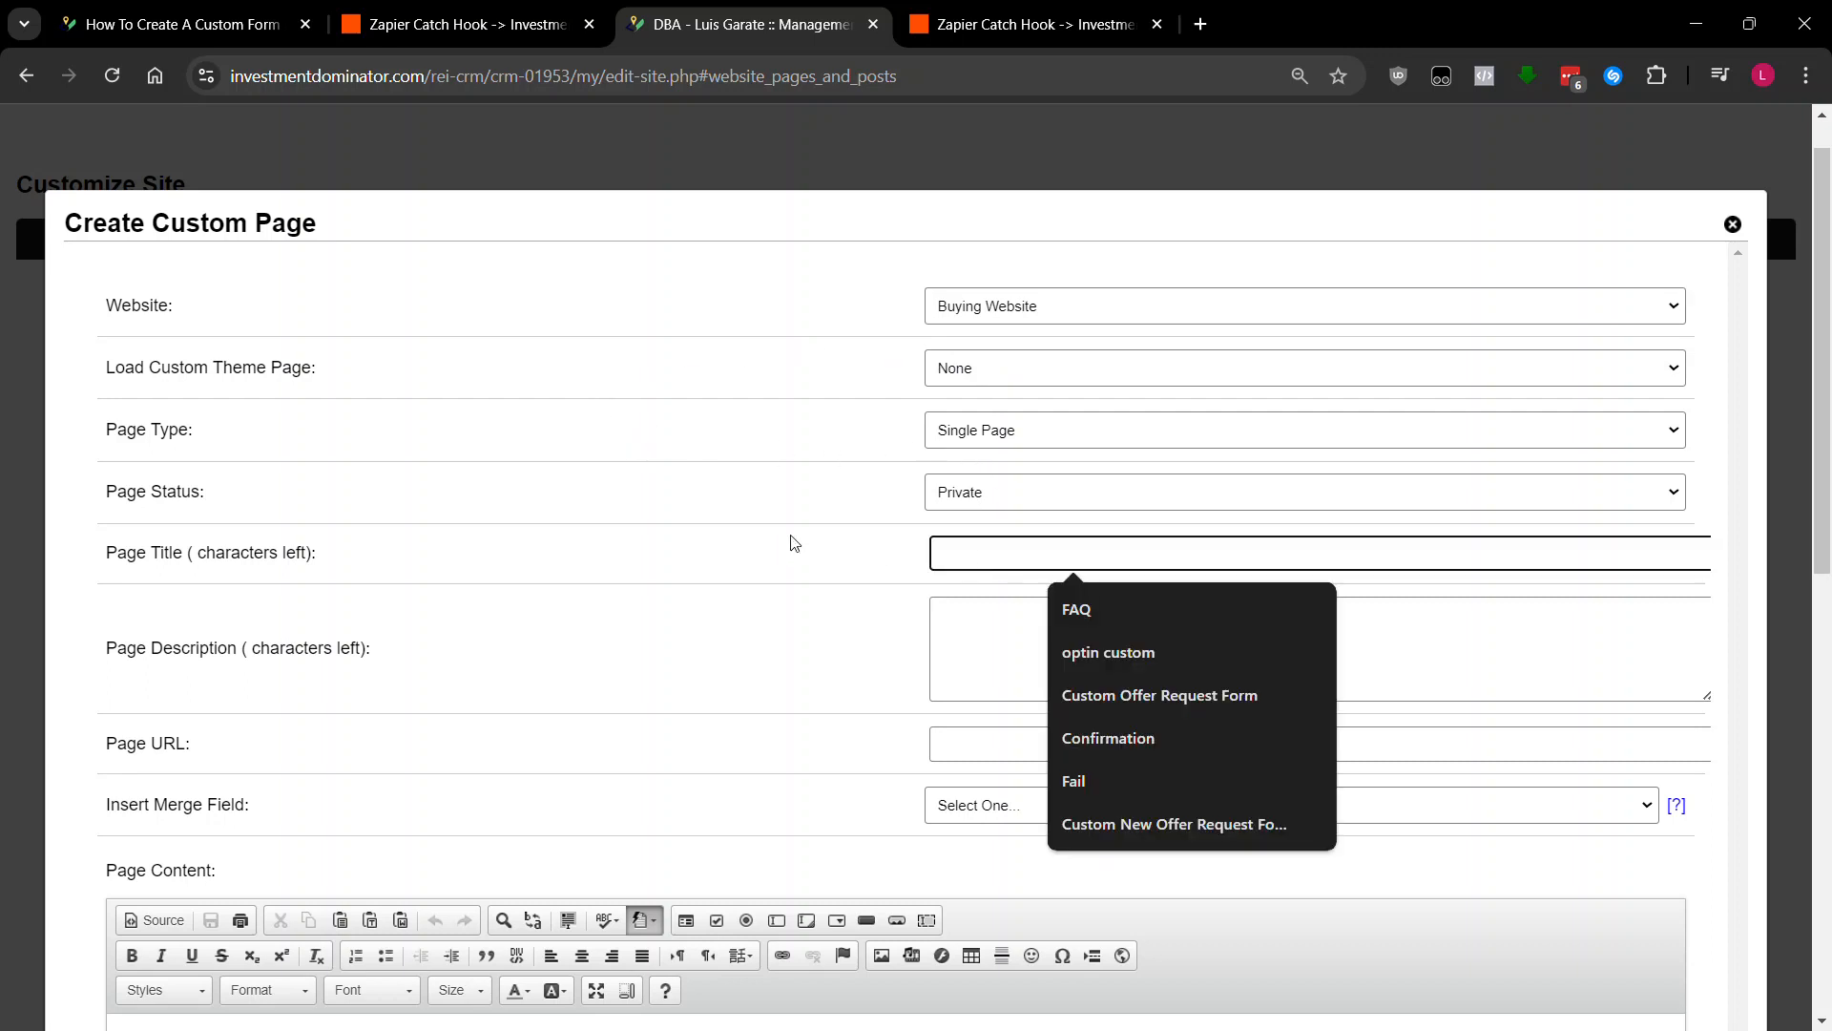
pyautogui.write('Custom Offer')
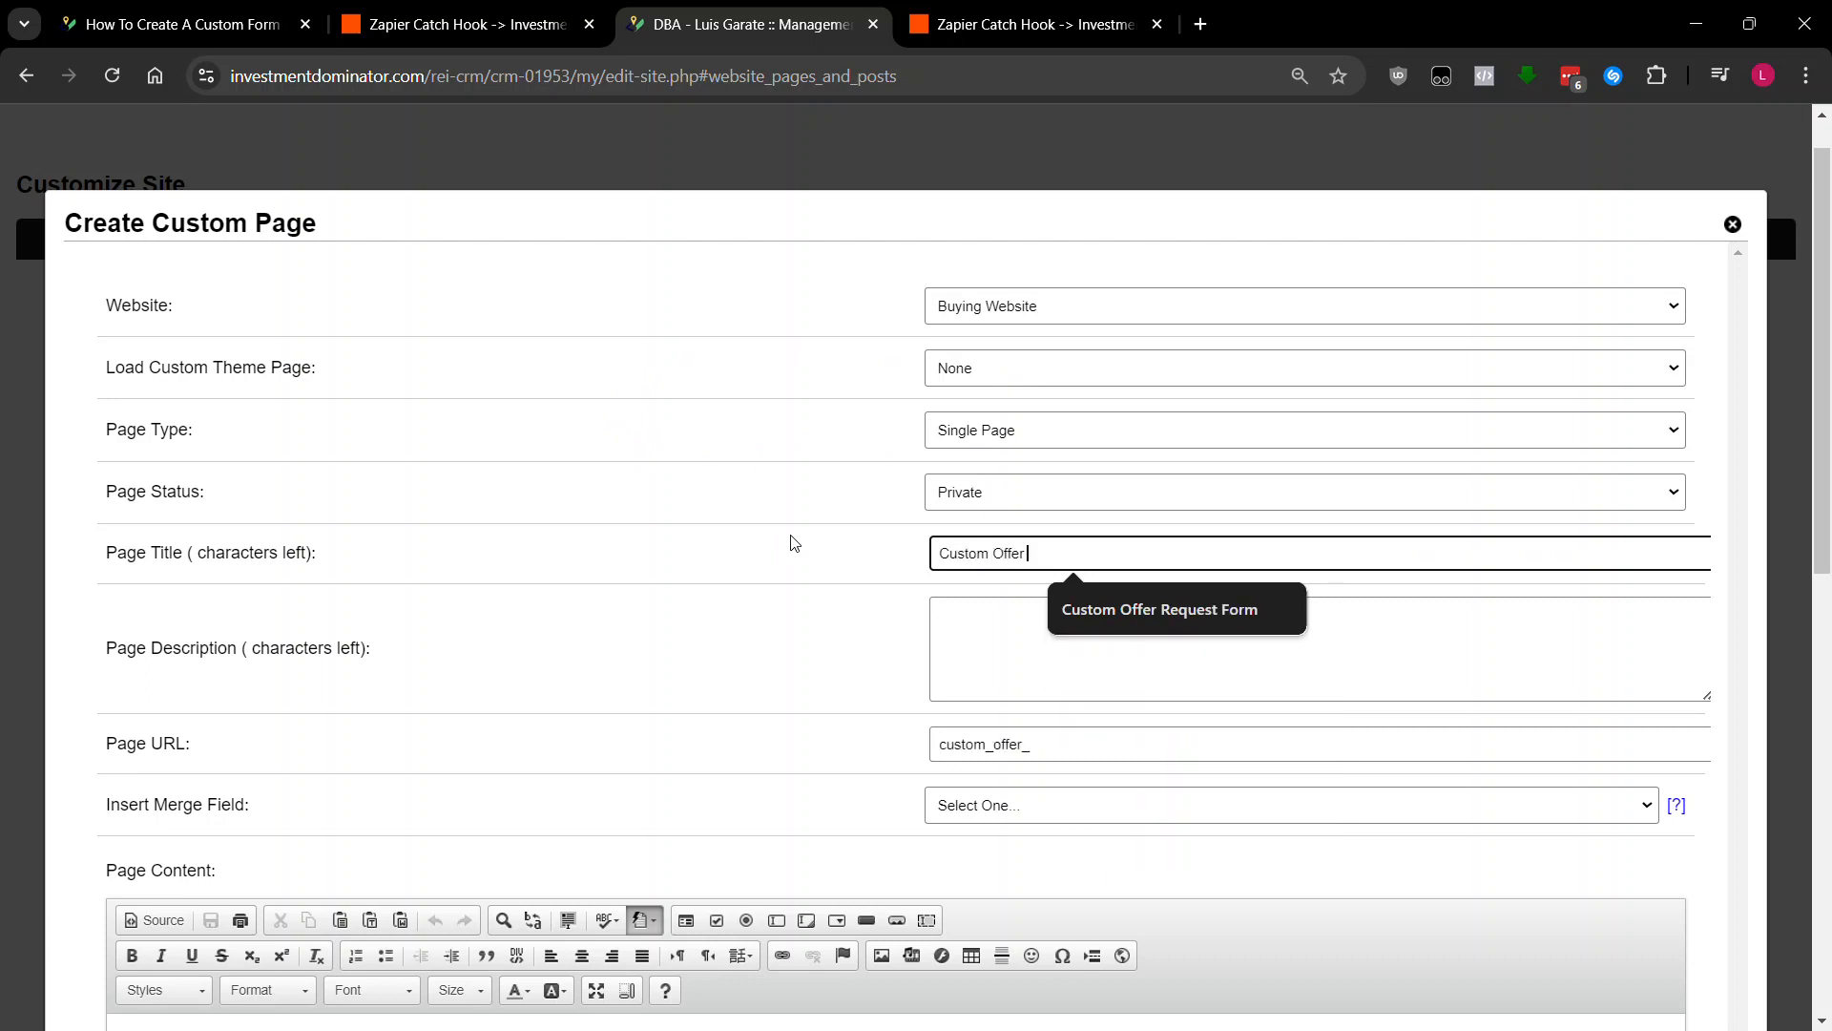
pyautogui.press('BackSpace')
pyautogui.write('Ne')
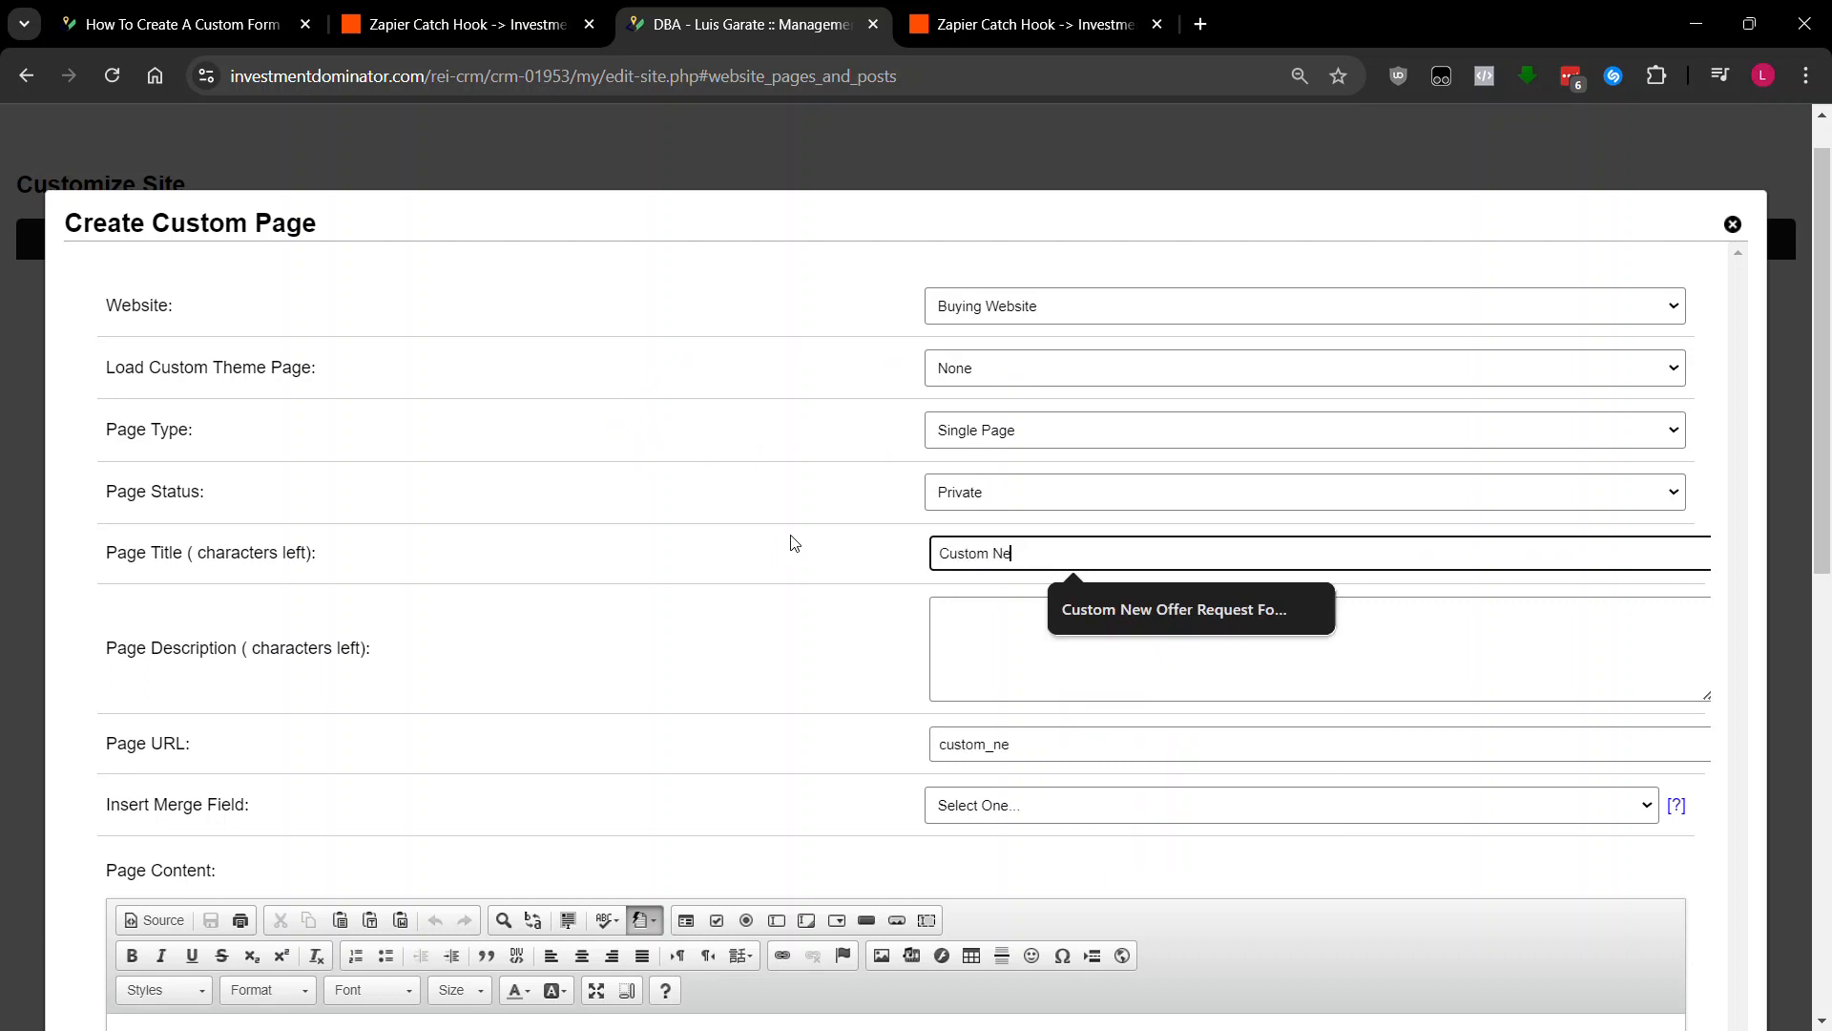
pyautogui.write('w Offer Request Form ')
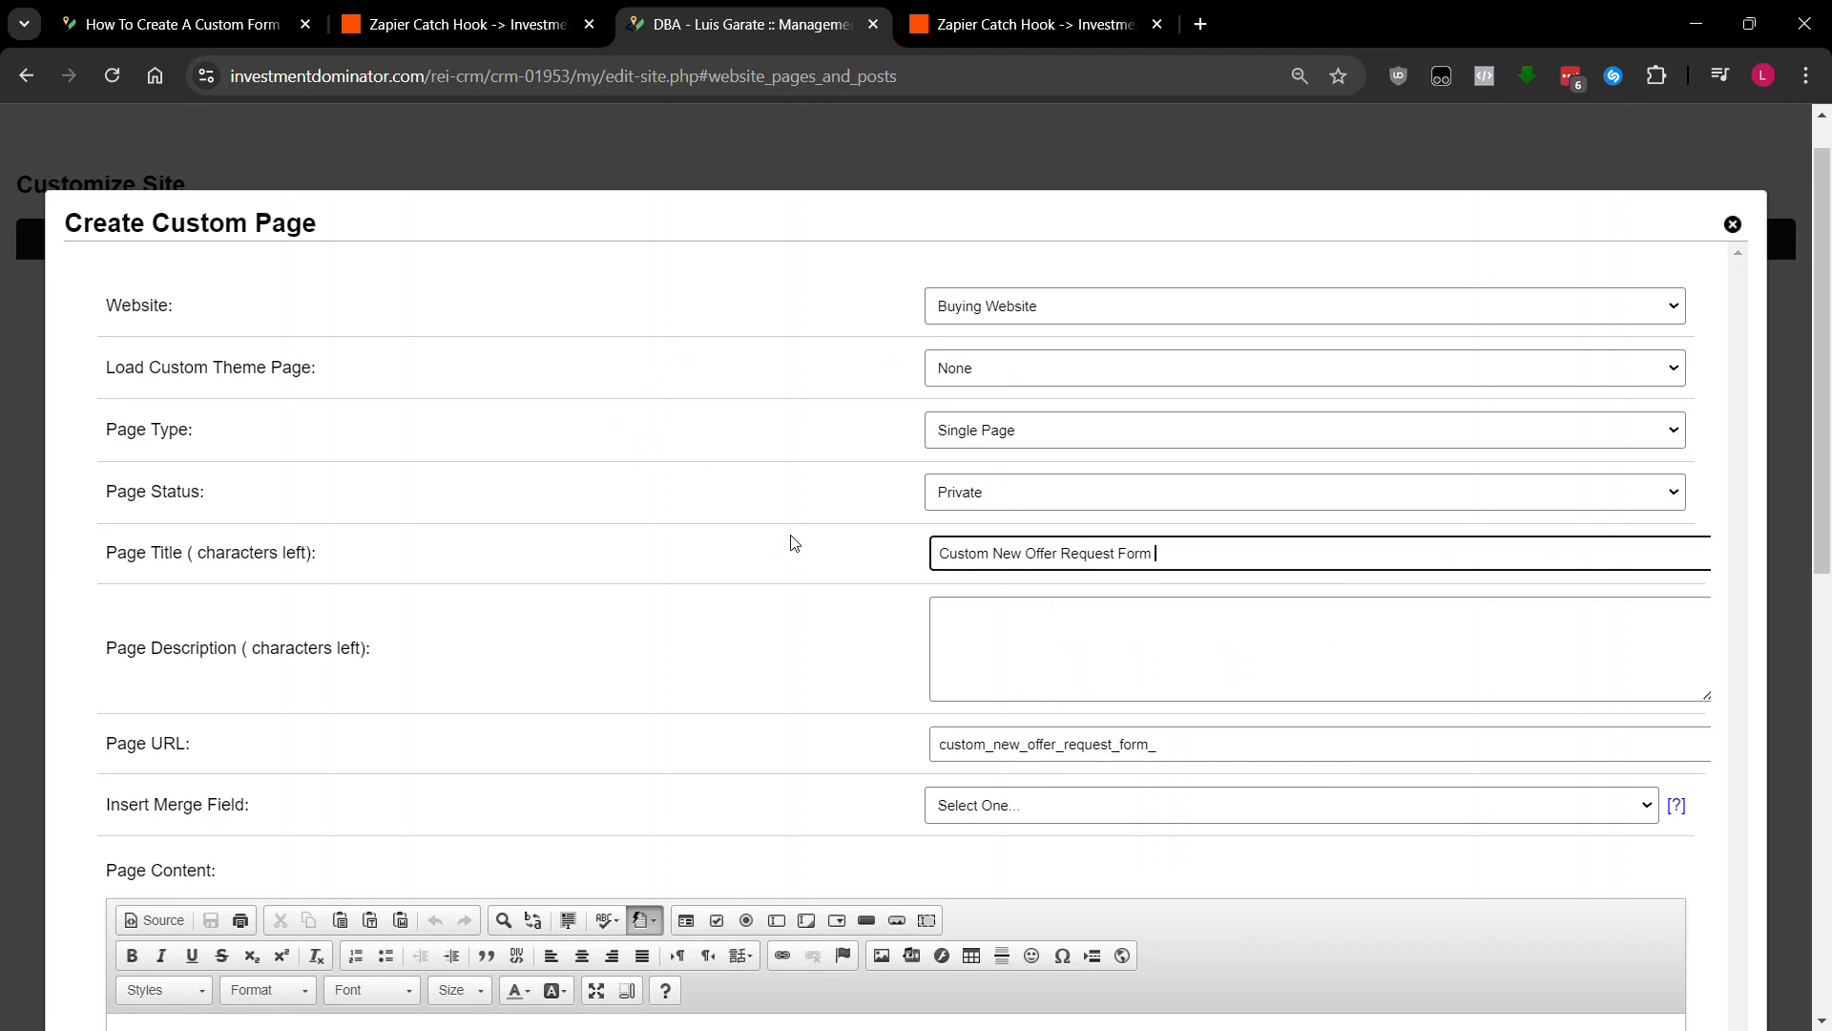
pyautogui.write('Video')
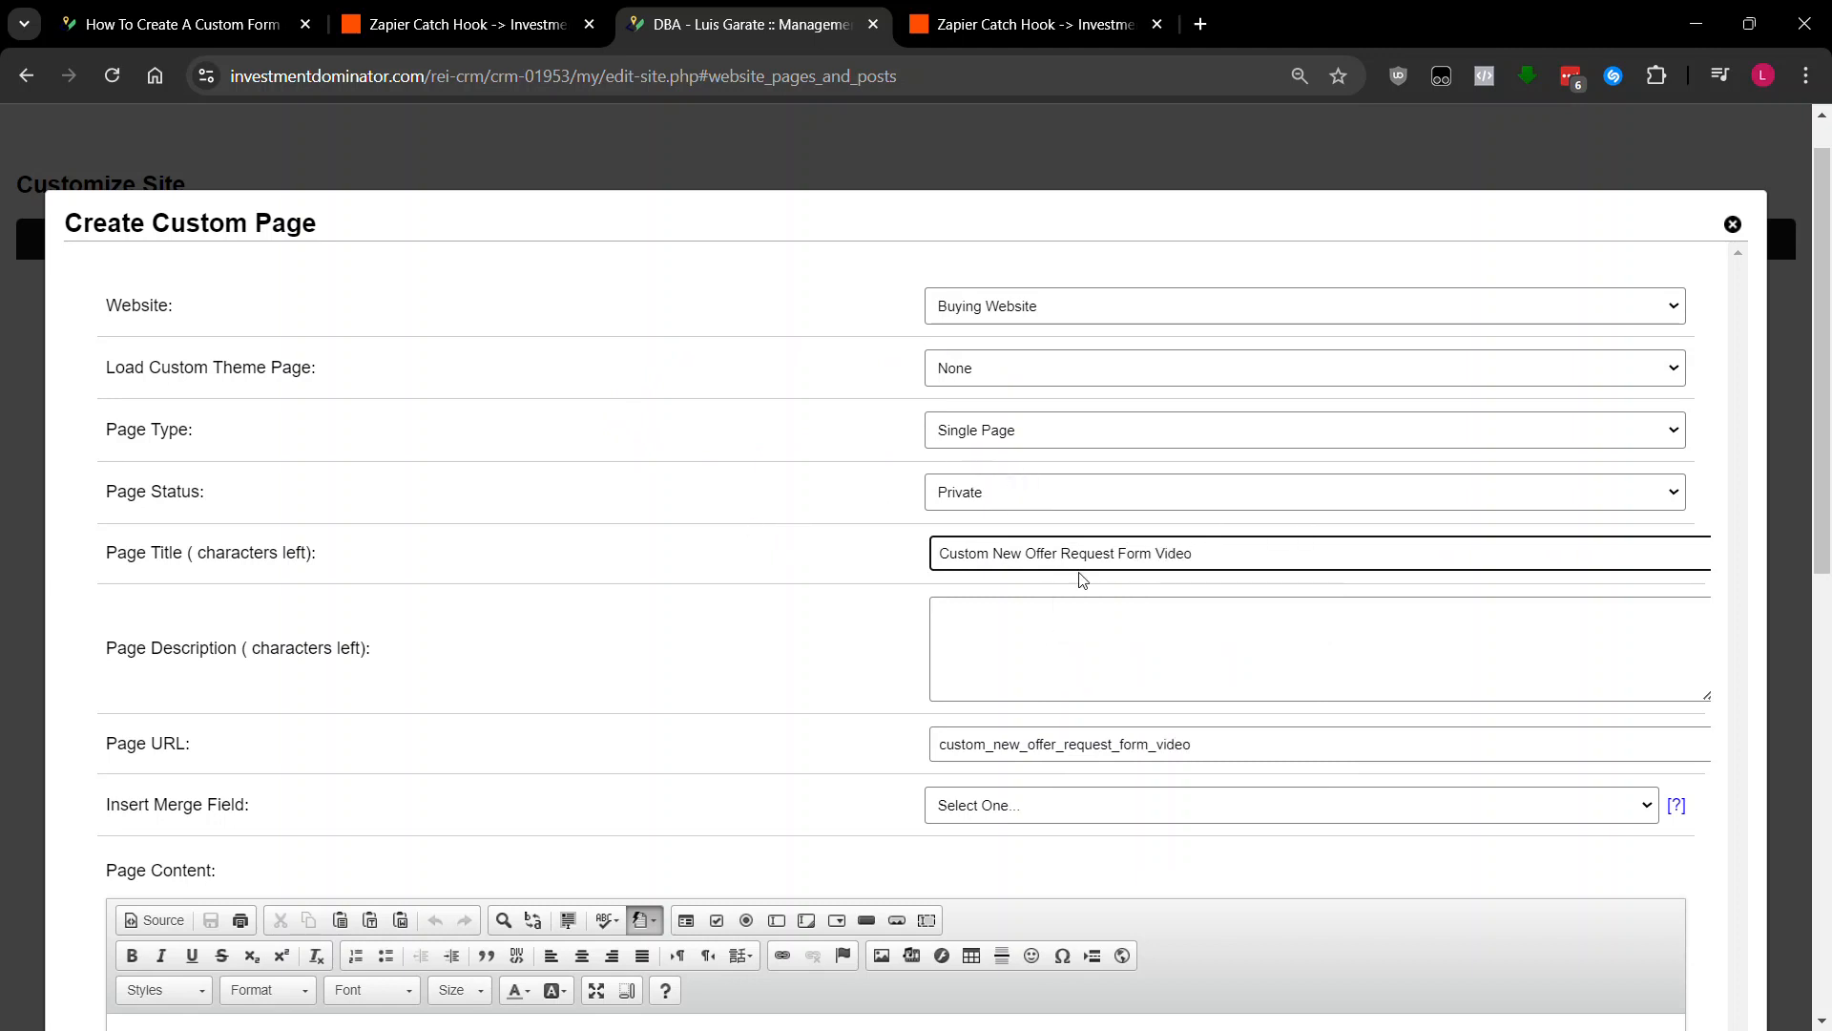
# - Find the link to the full source code in the custom form guide and open the Custom New Offer Request form article
pyautogui.scroll(-3, 862, 560)
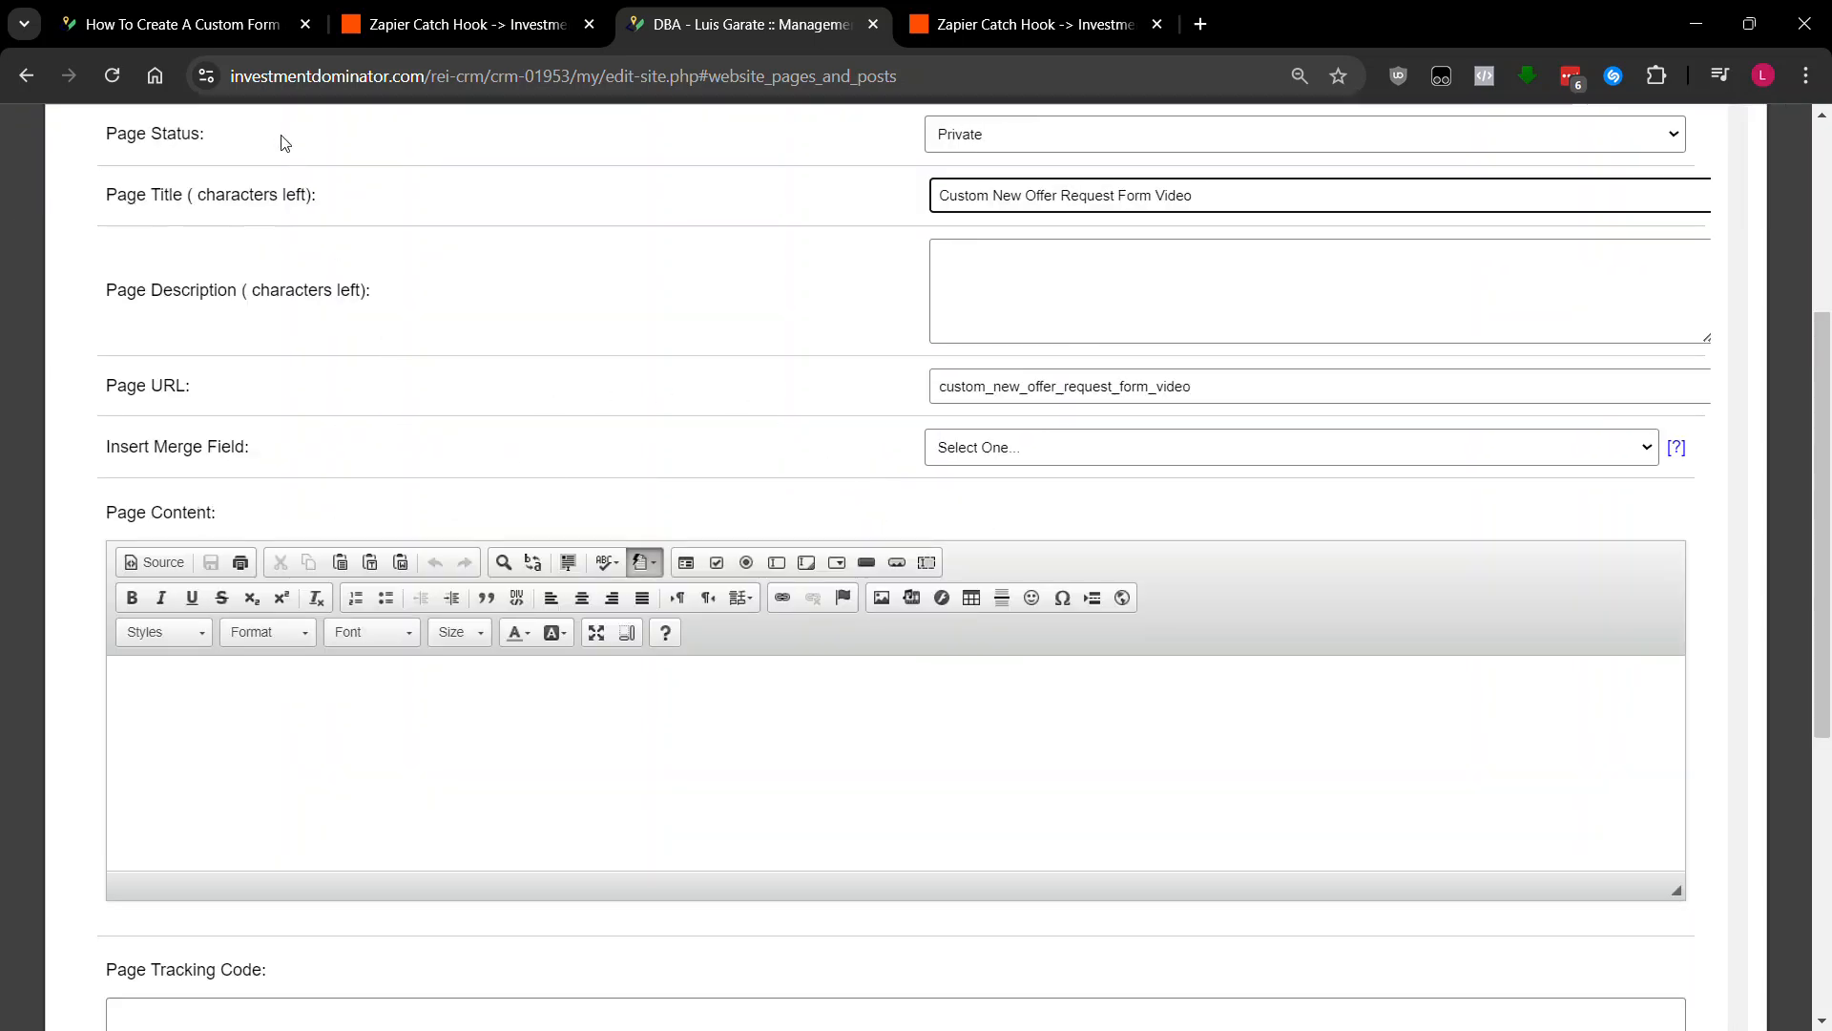
pyautogui.click(181, 21)
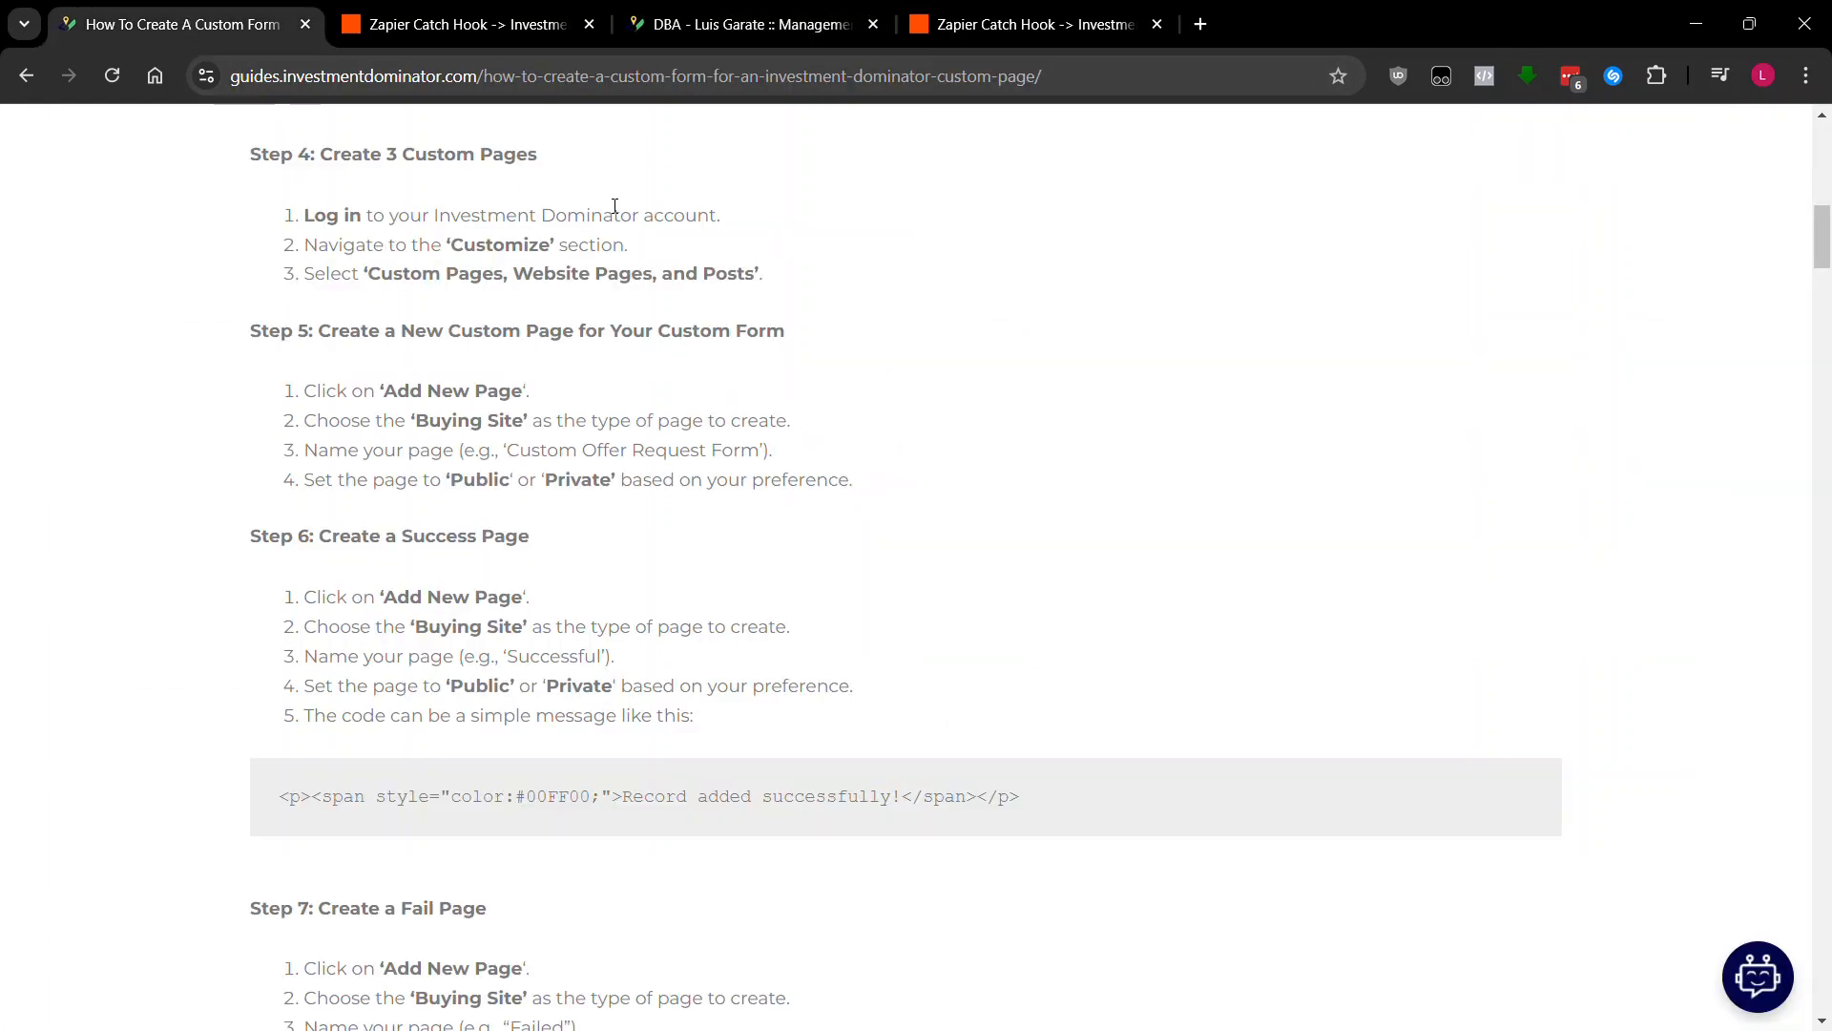
pyautogui.scroll(-14, 614, 206)
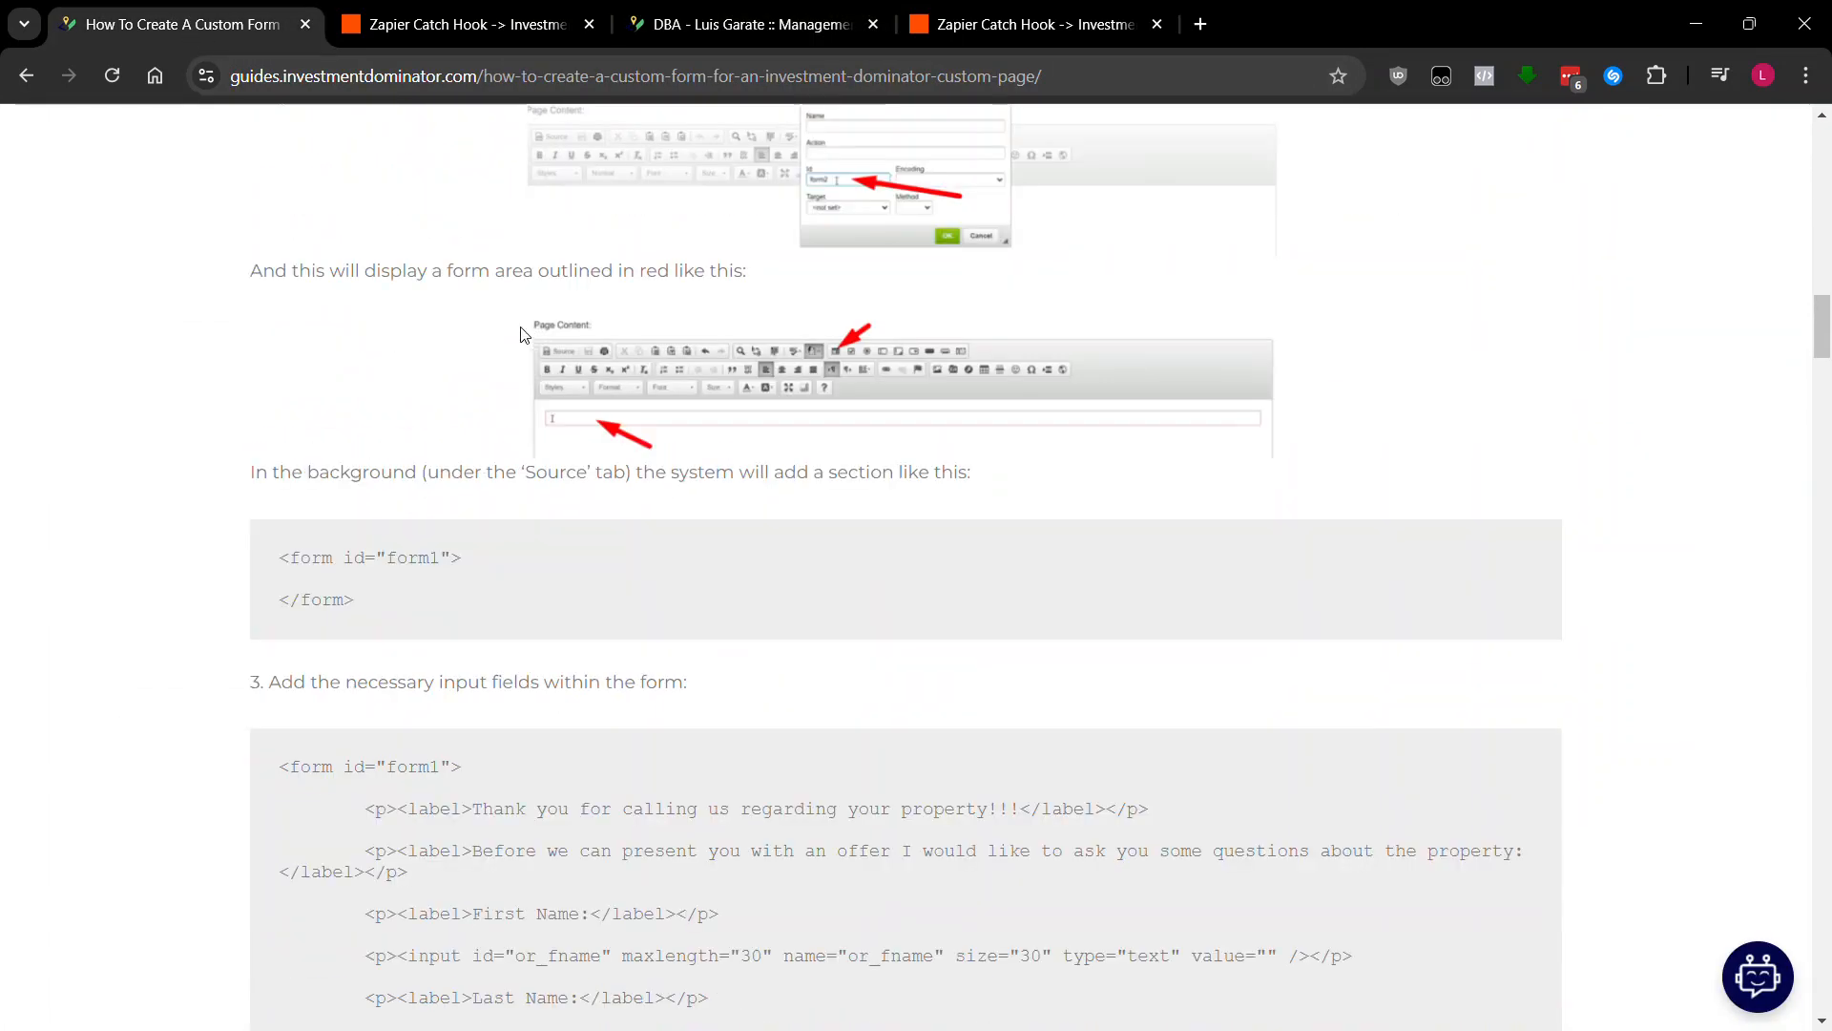
pyautogui.scroll(-20, 524, 334)
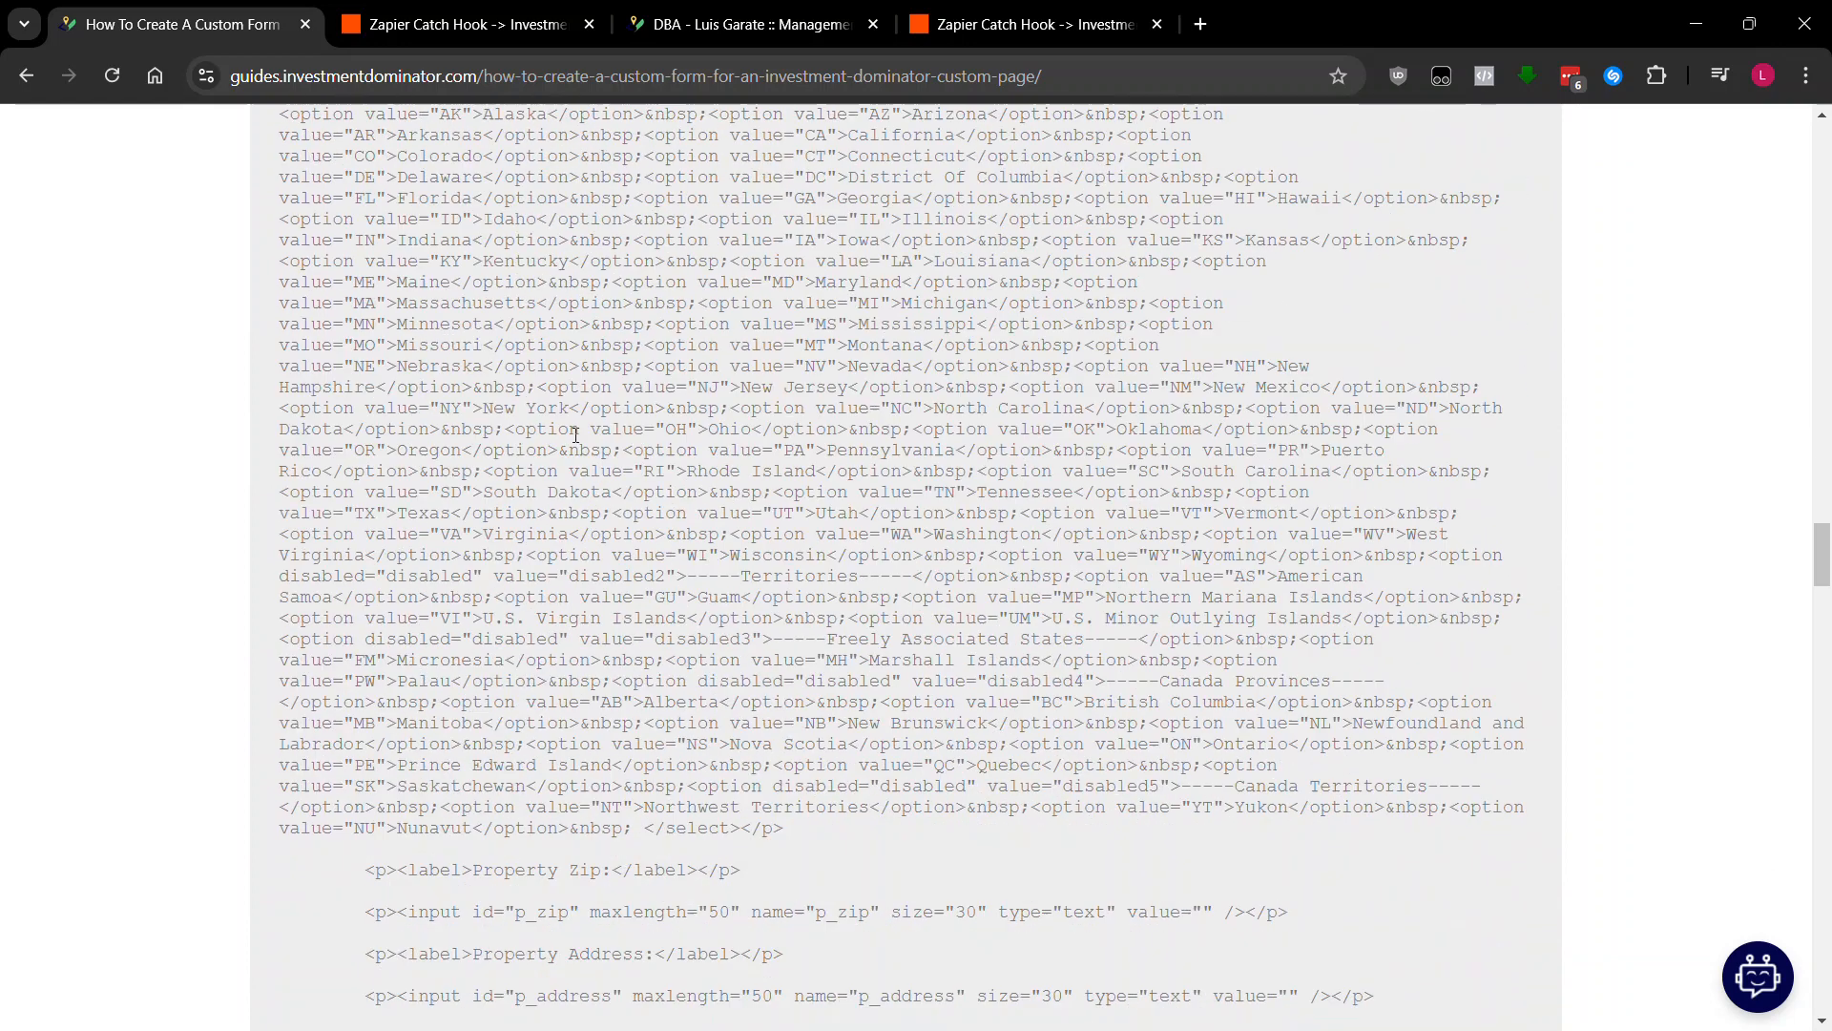
pyautogui.scroll(-20, 576, 435)
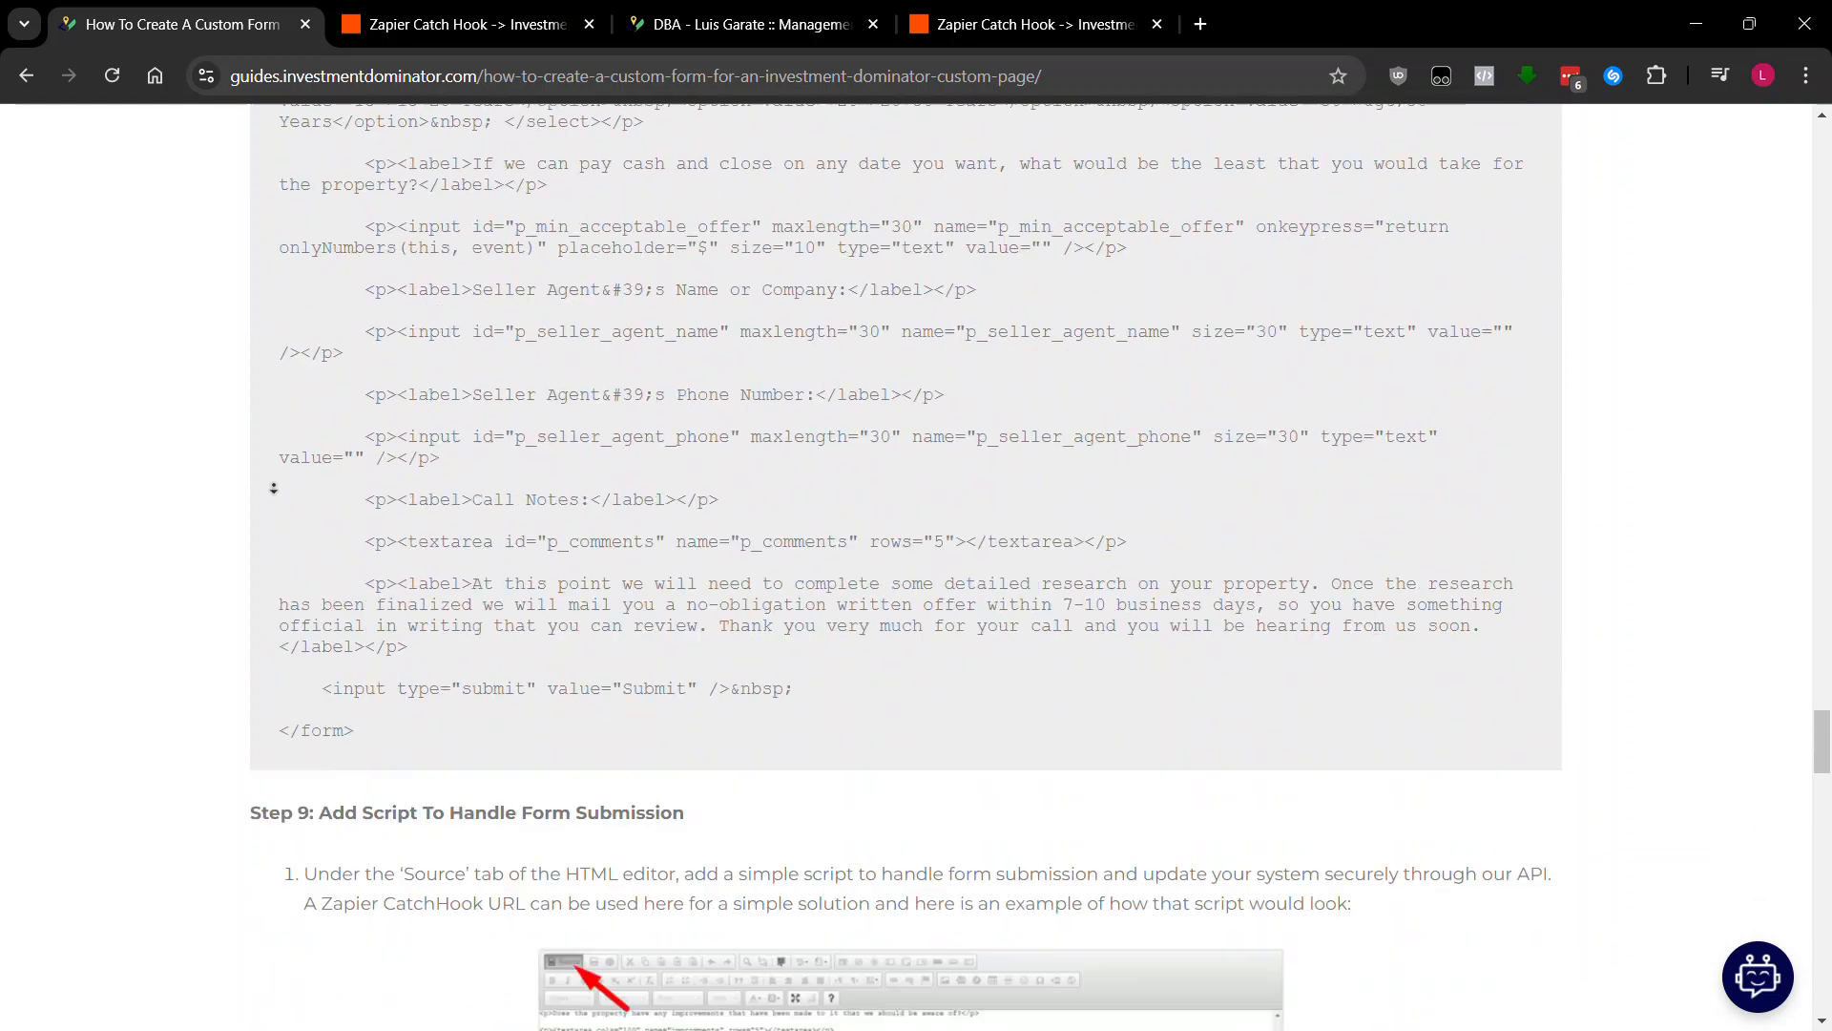
pyautogui.scroll(-15, 273, 488)
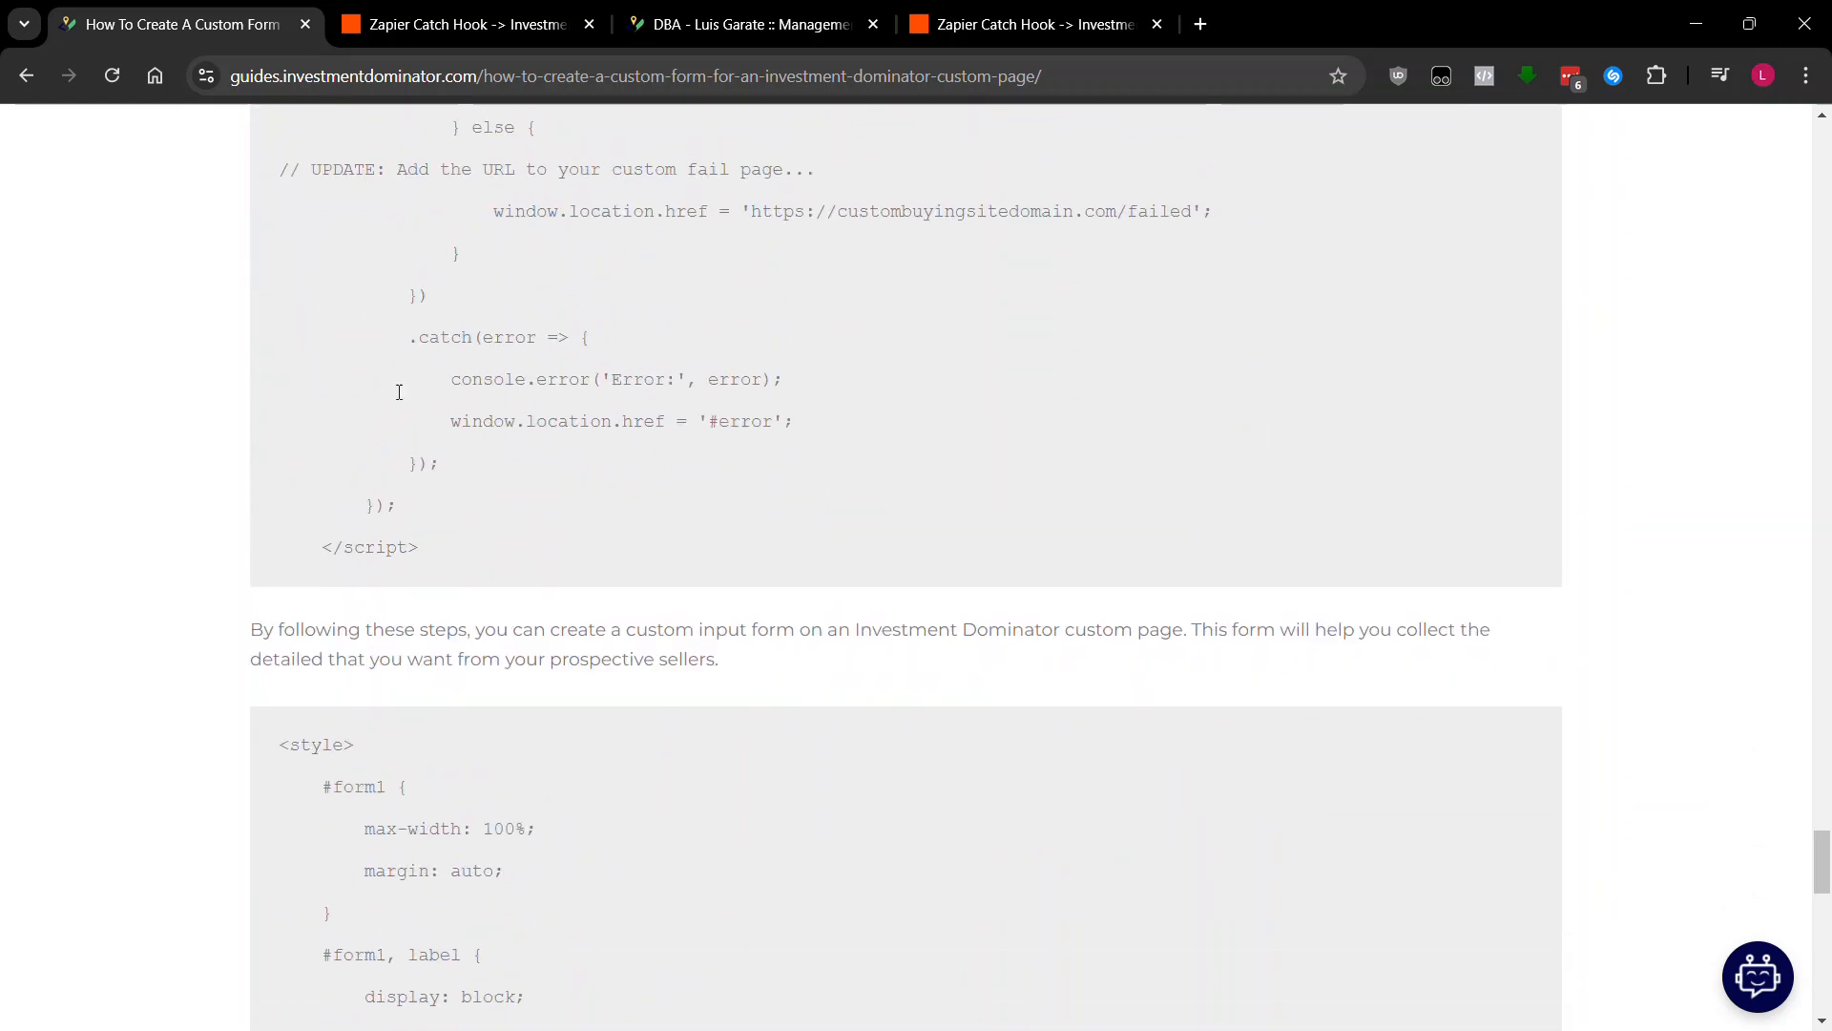
pyautogui.scroll(-15, 523, 380)
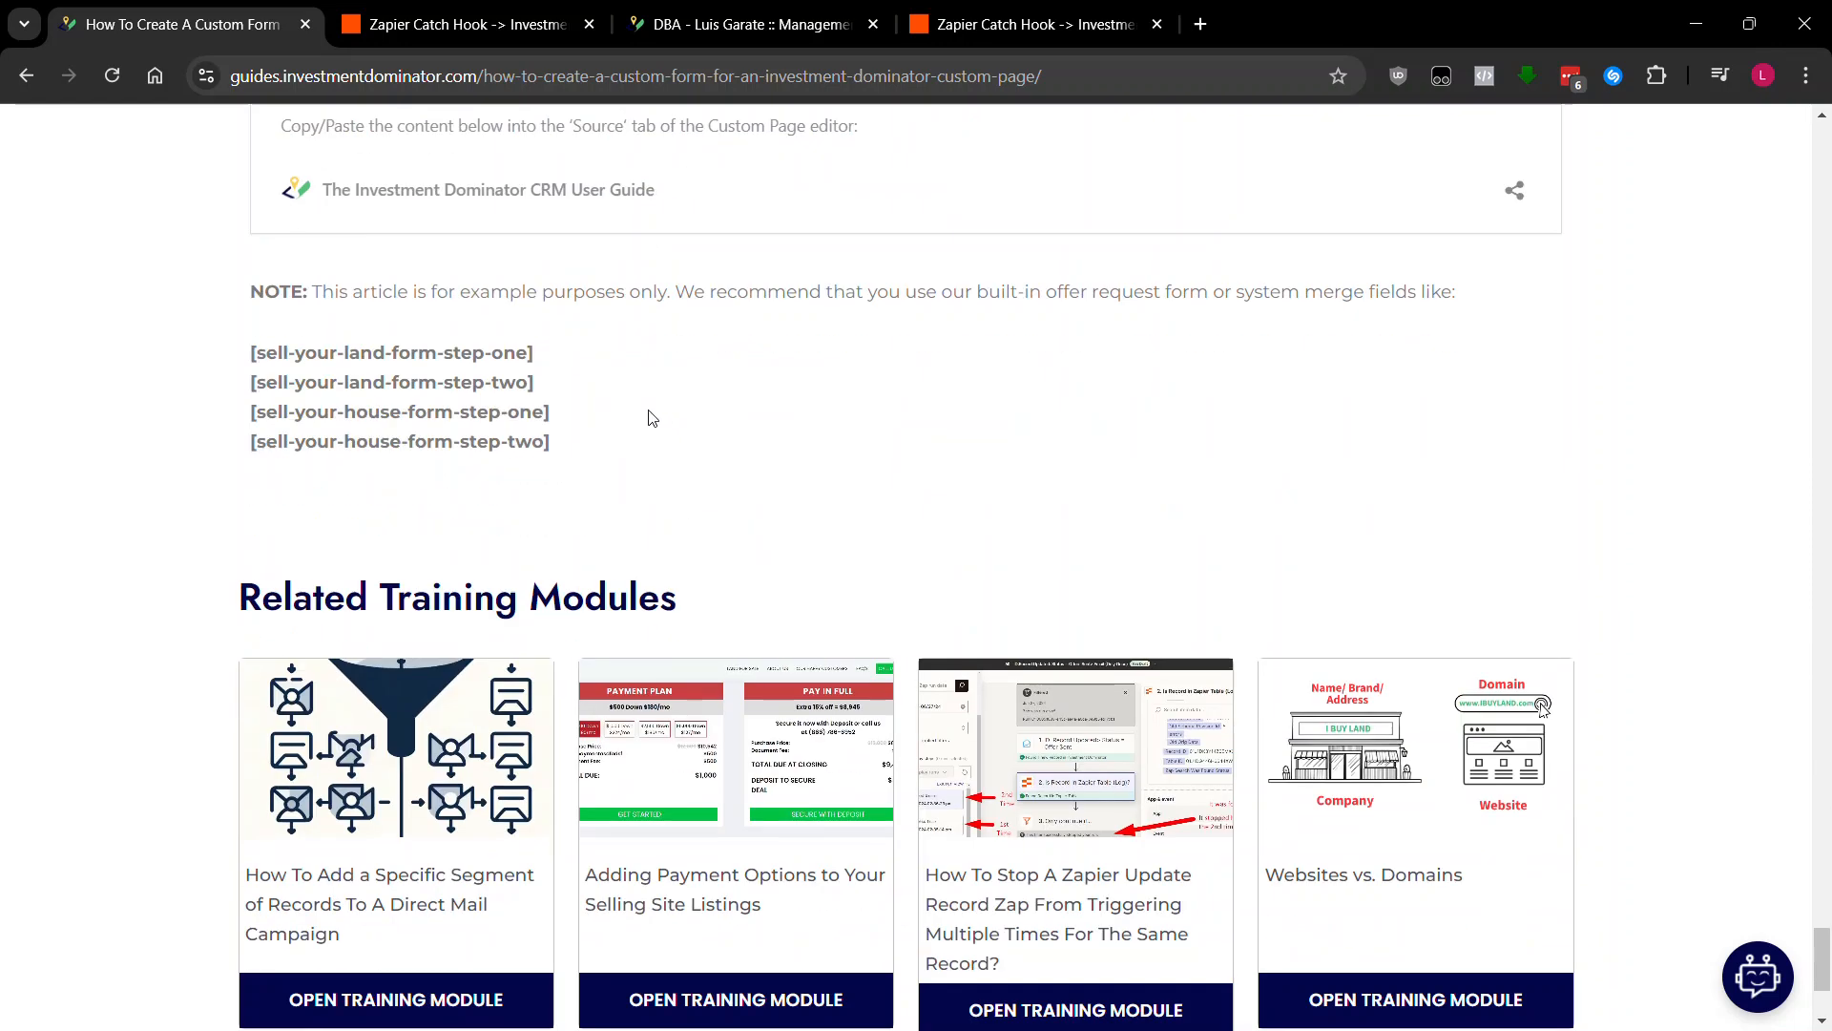
pyautogui.scroll(1, 518, 377)
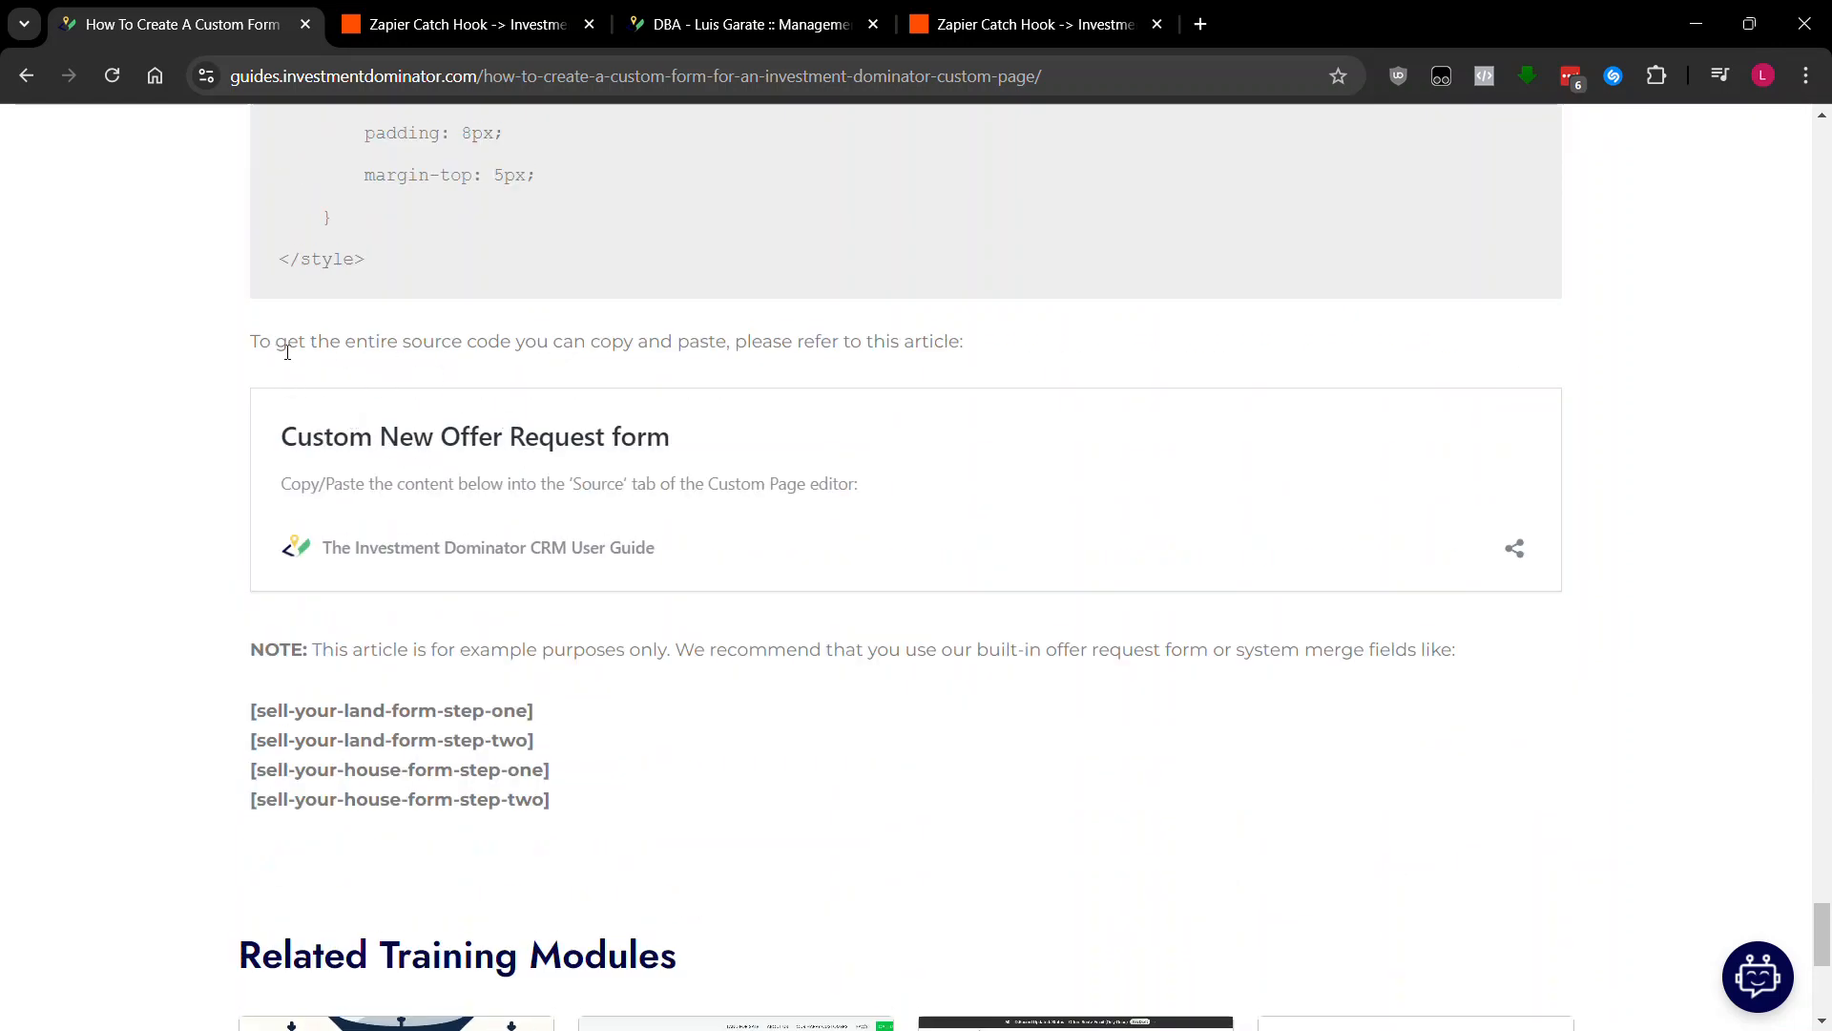
pyautogui.click(514, 423)
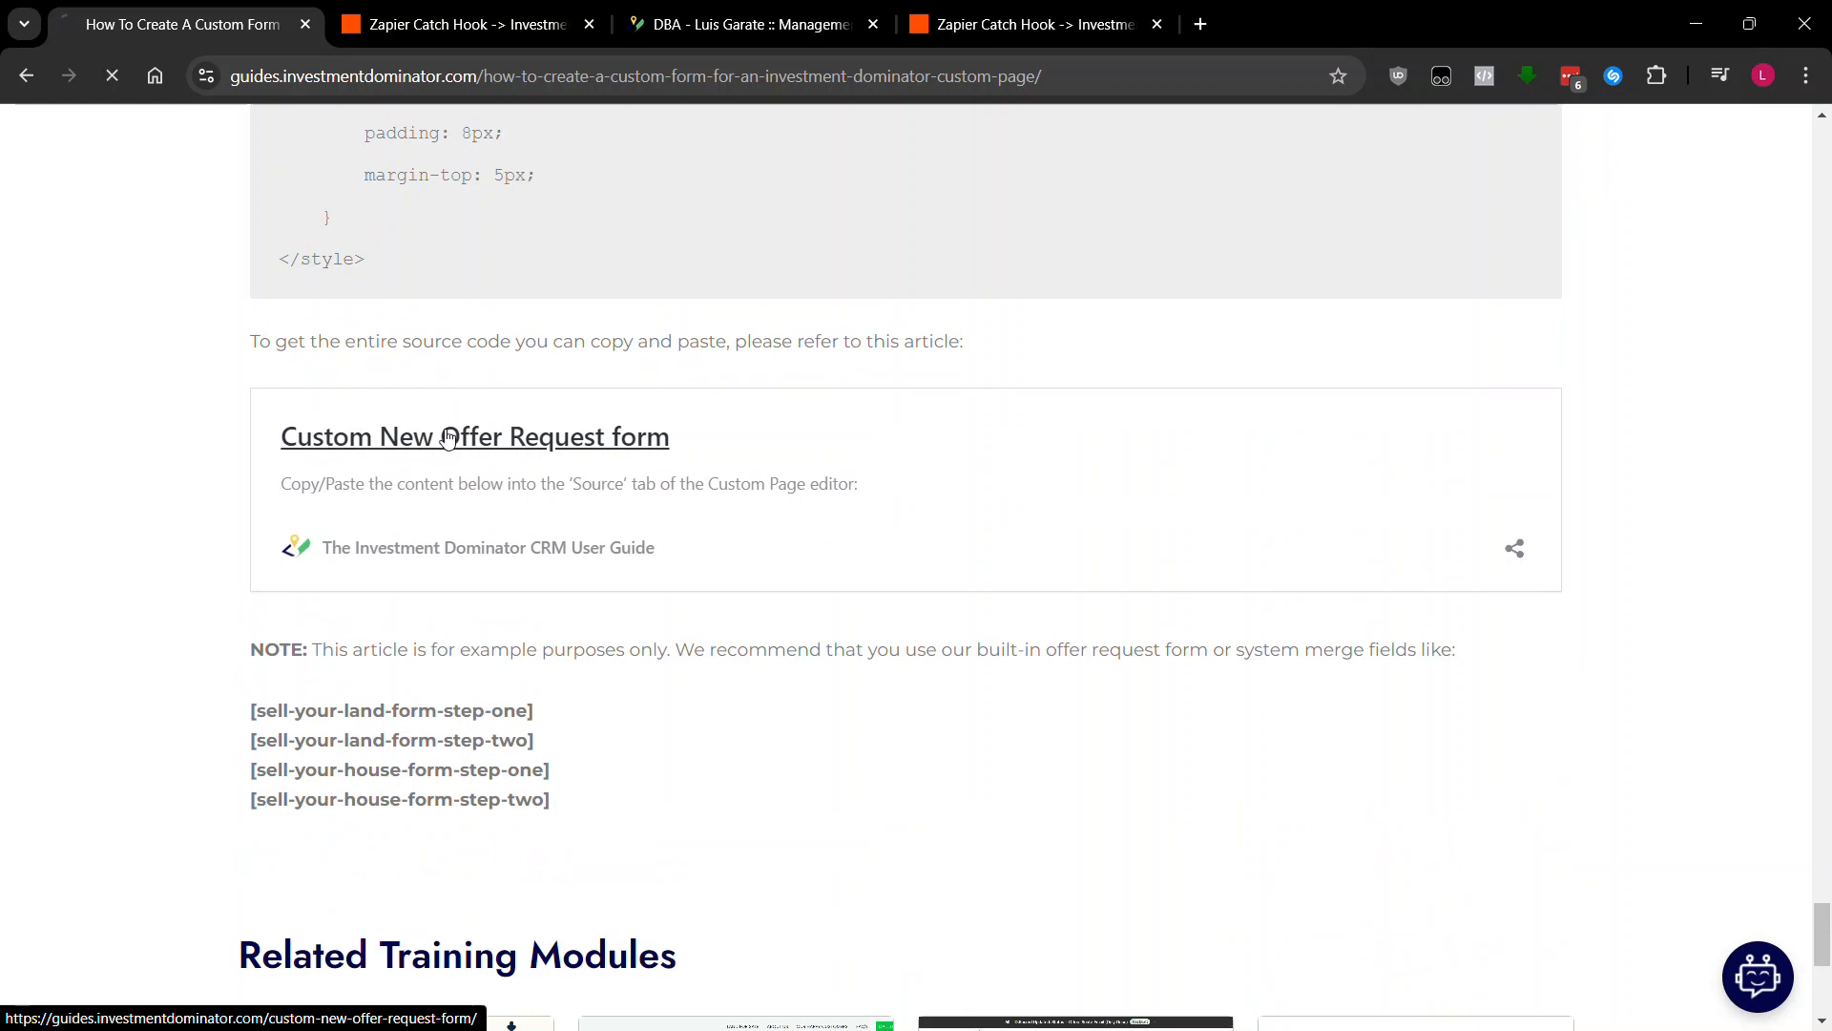
# - Copy the article's entire form source code, from the opening form tag through the closing style tag
pyautogui.scroll(-5, 293, 351)
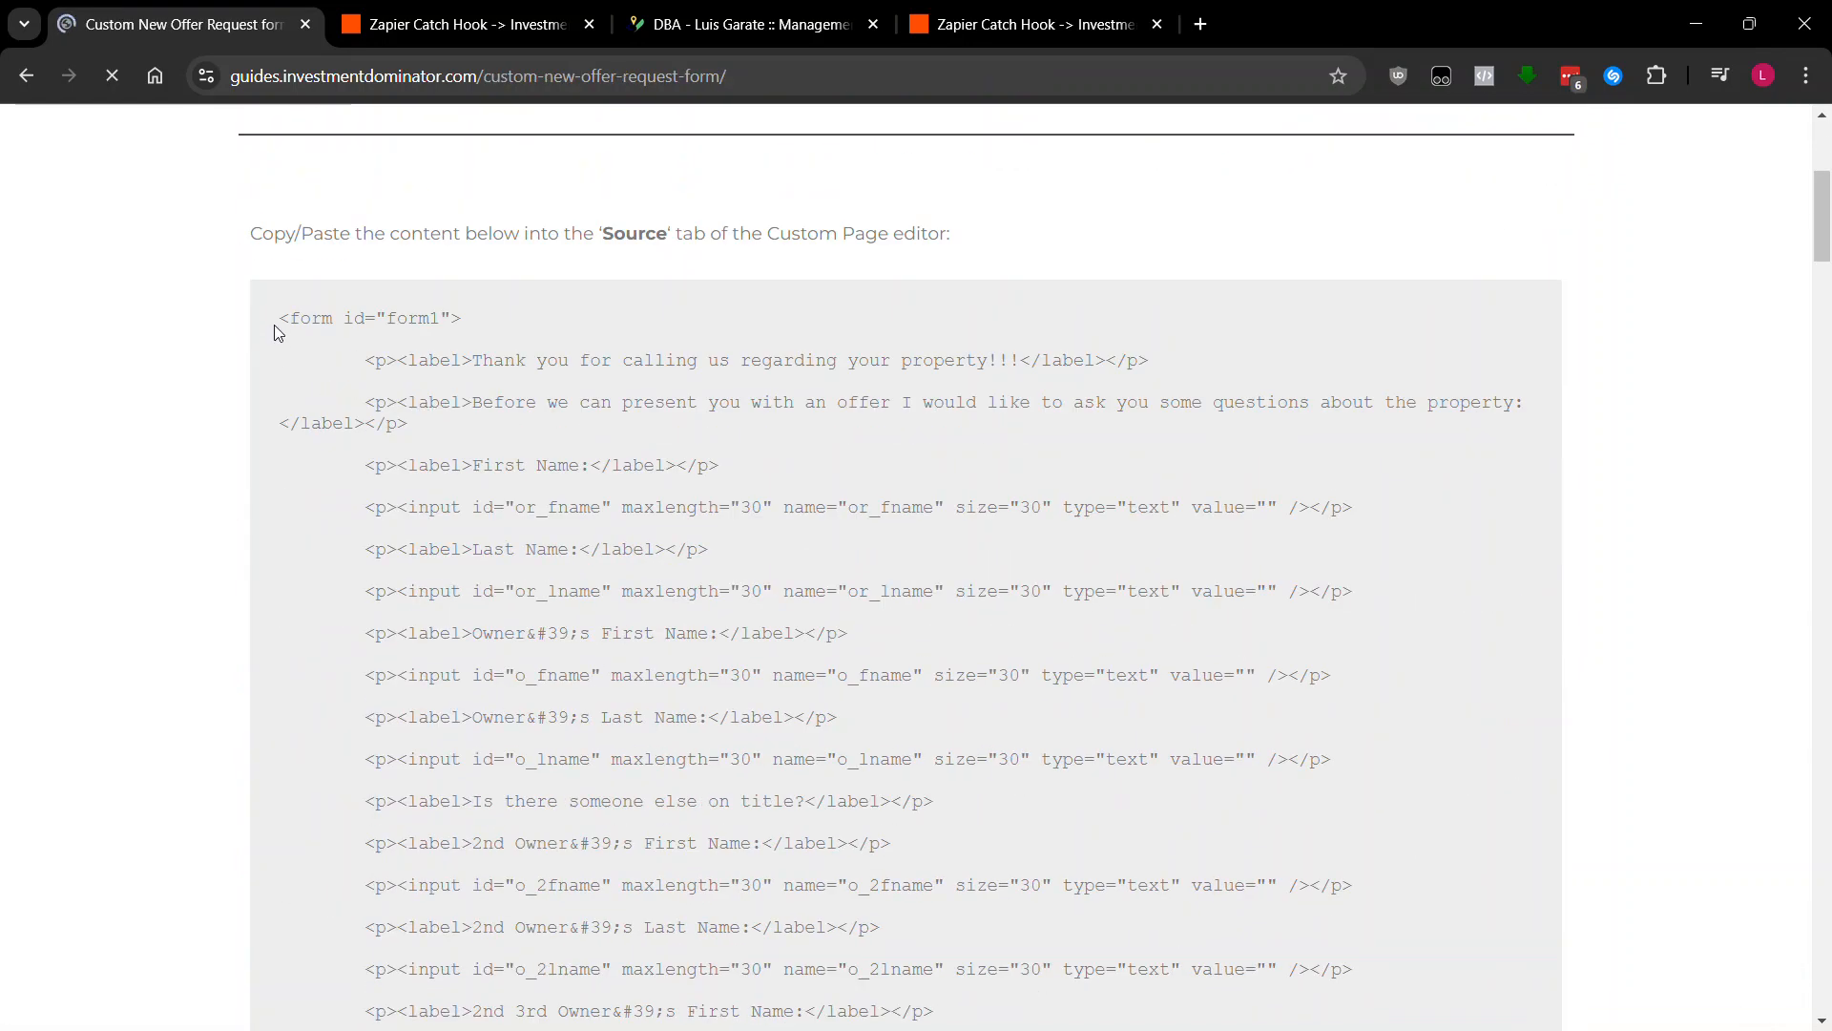
pyautogui.moveTo(277, 320); pyautogui.dragTo(420, 496)
pyautogui.scroll(-20, 449, 527)
pyautogui.scroll(-15, 474, 569)
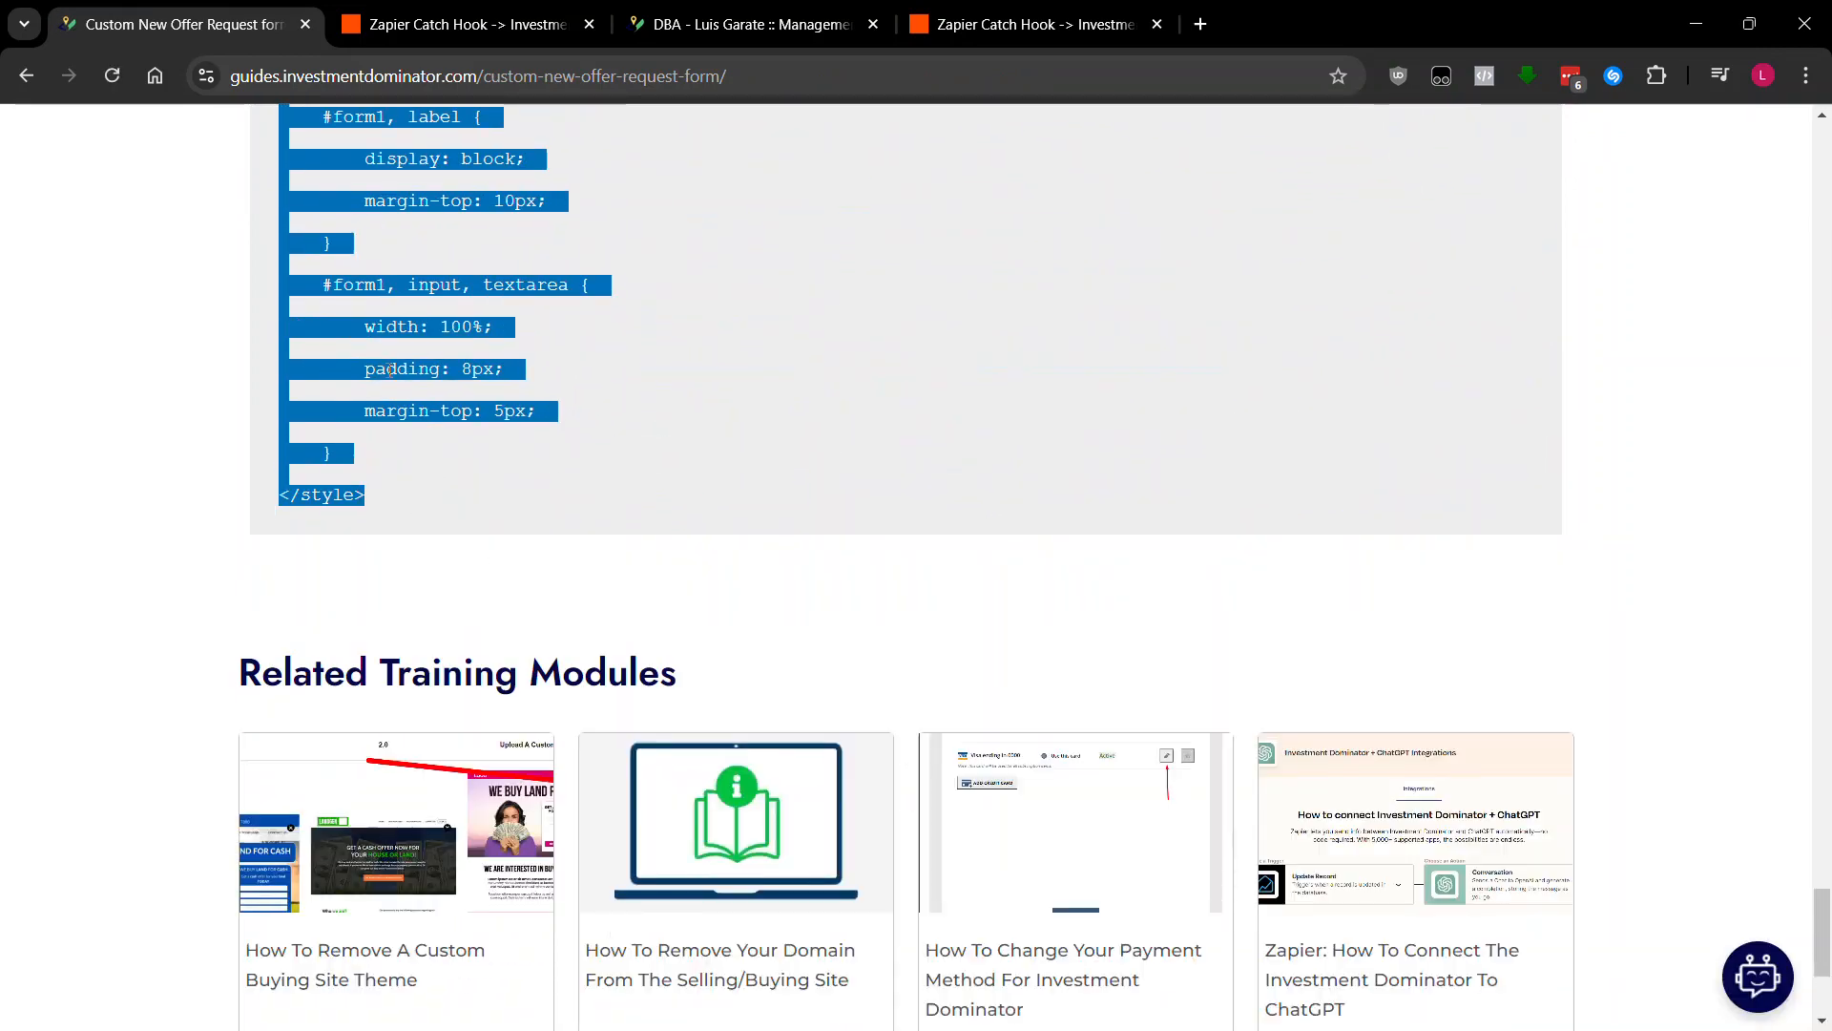
pyautogui.rightClick(447, 286)
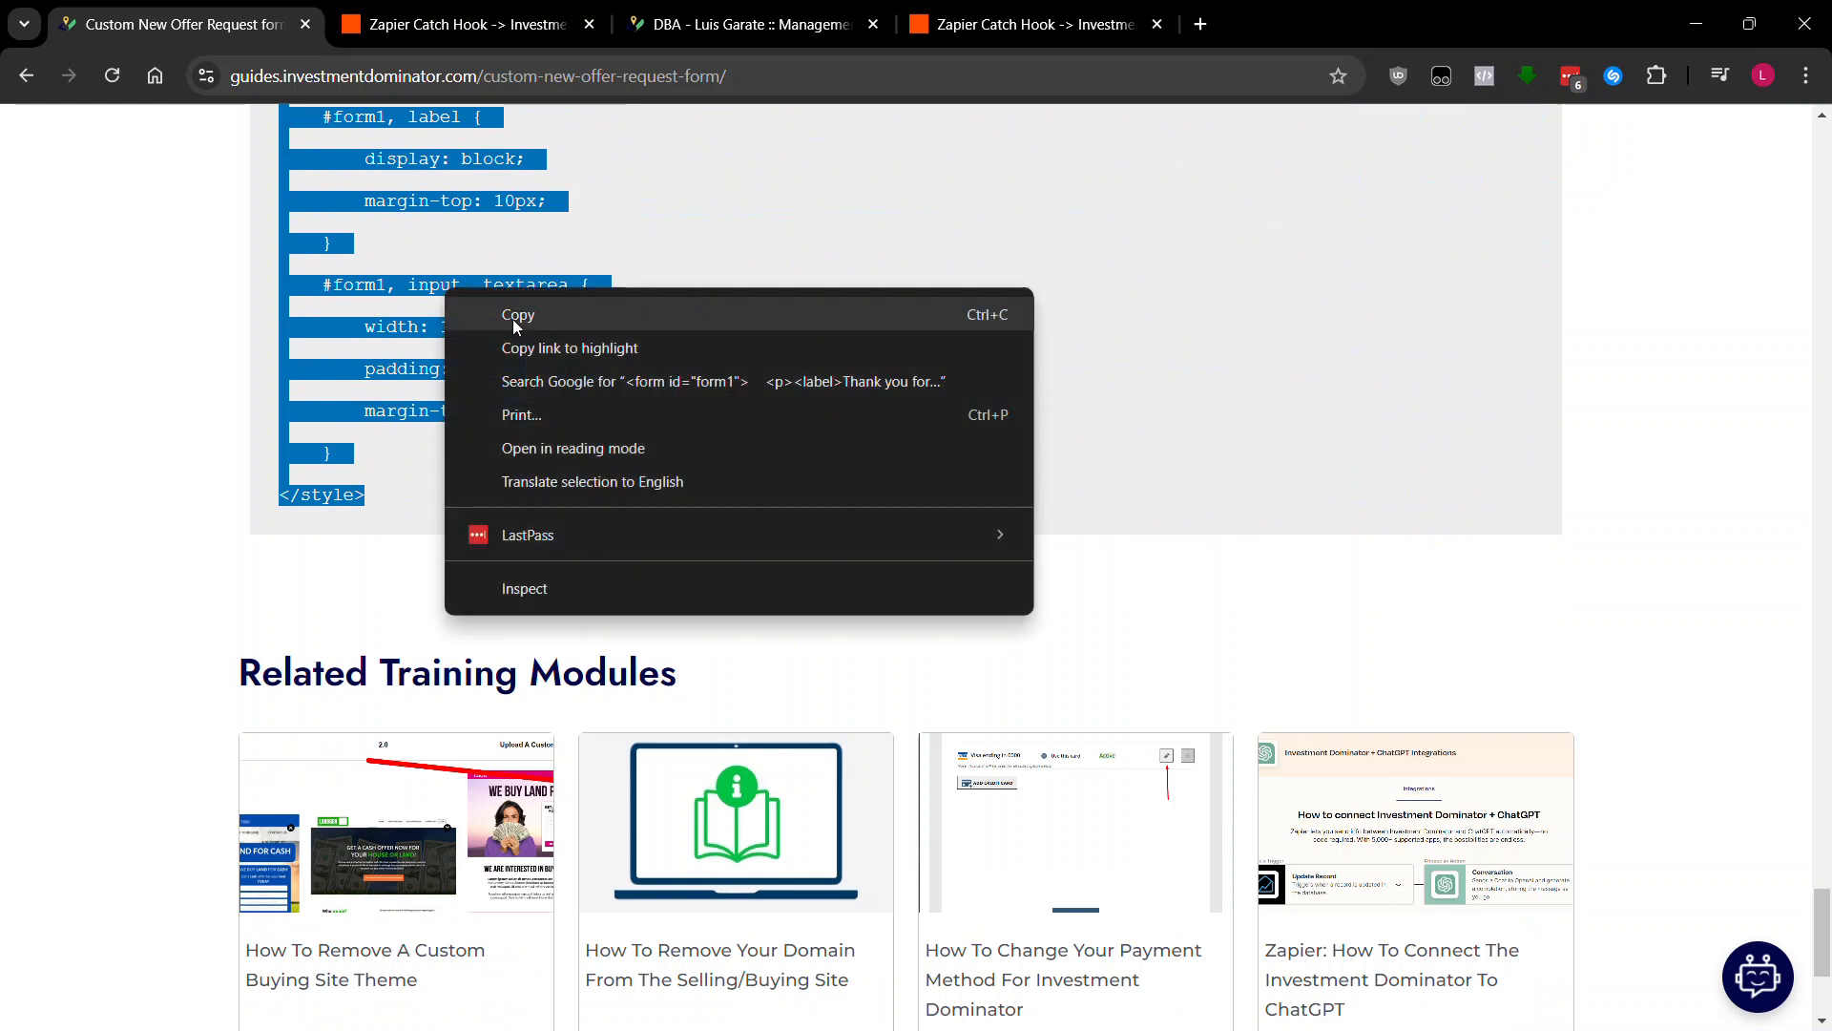
pyautogui.click(514, 317)
# - Paste the copied form code into the custom page's content as source code and return to the visual view
pyautogui.click(676, 27)
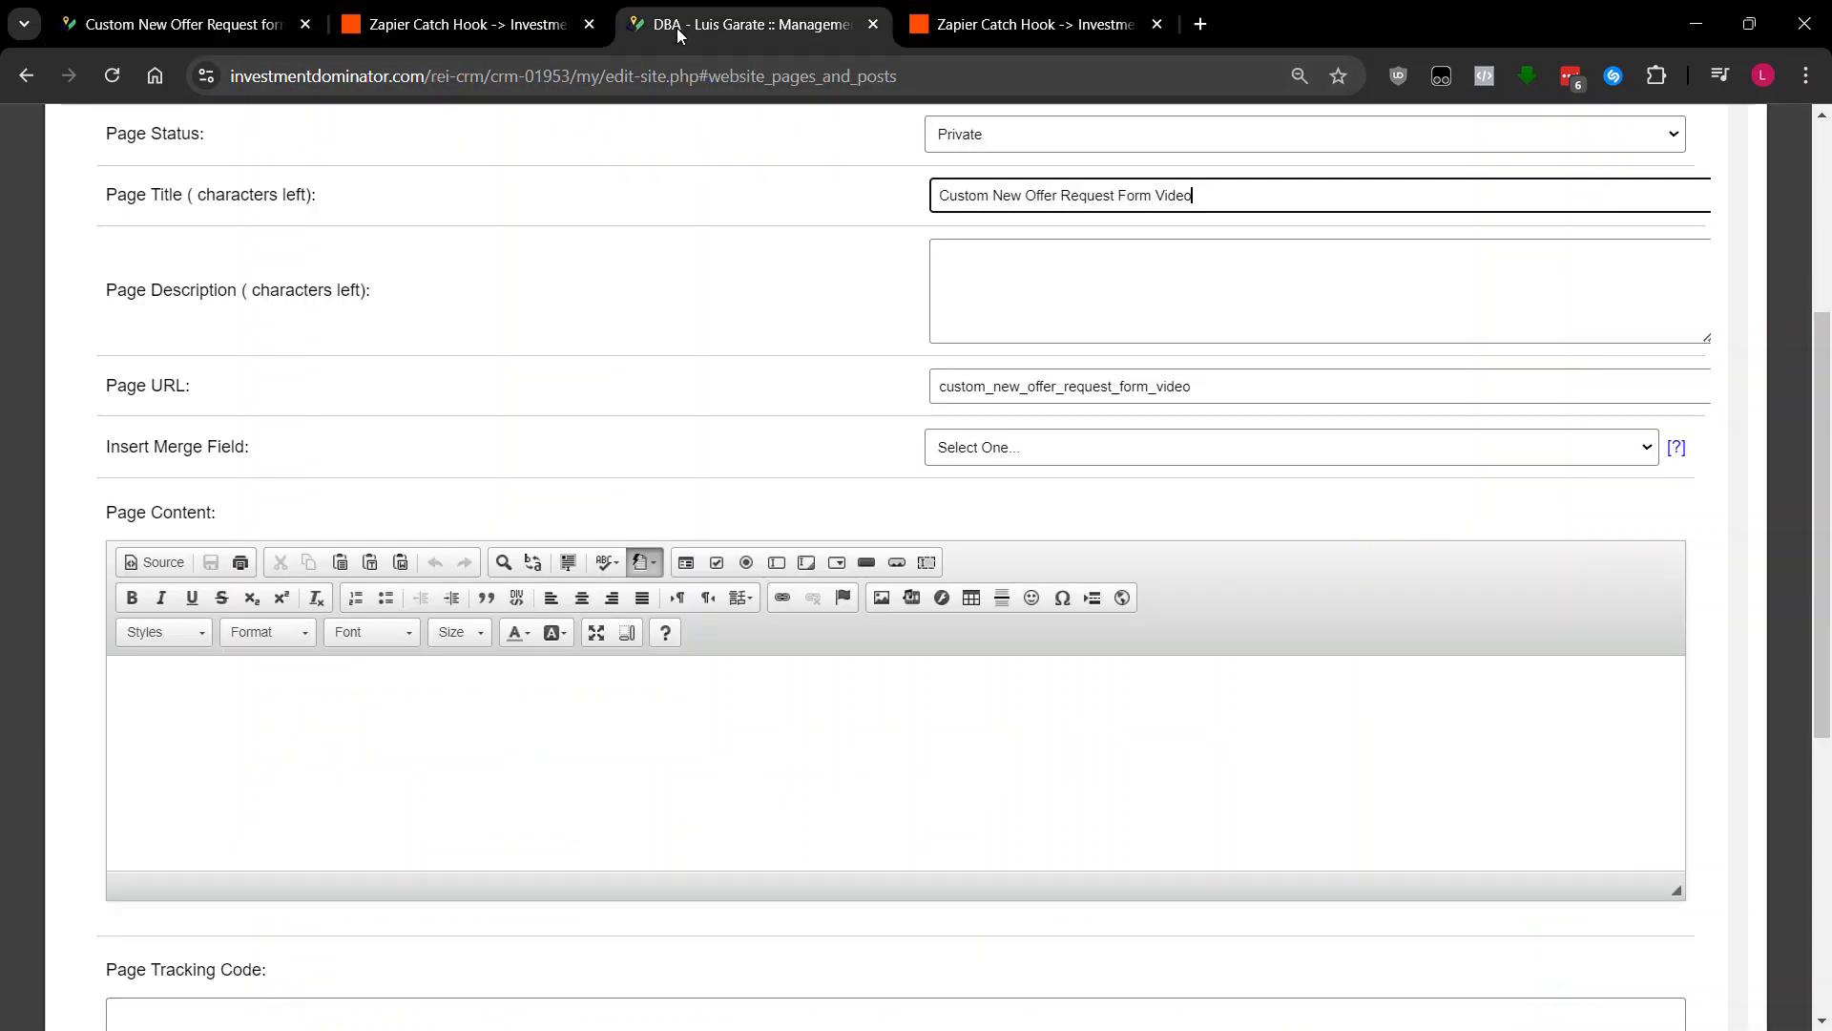
pyautogui.click(151, 566)
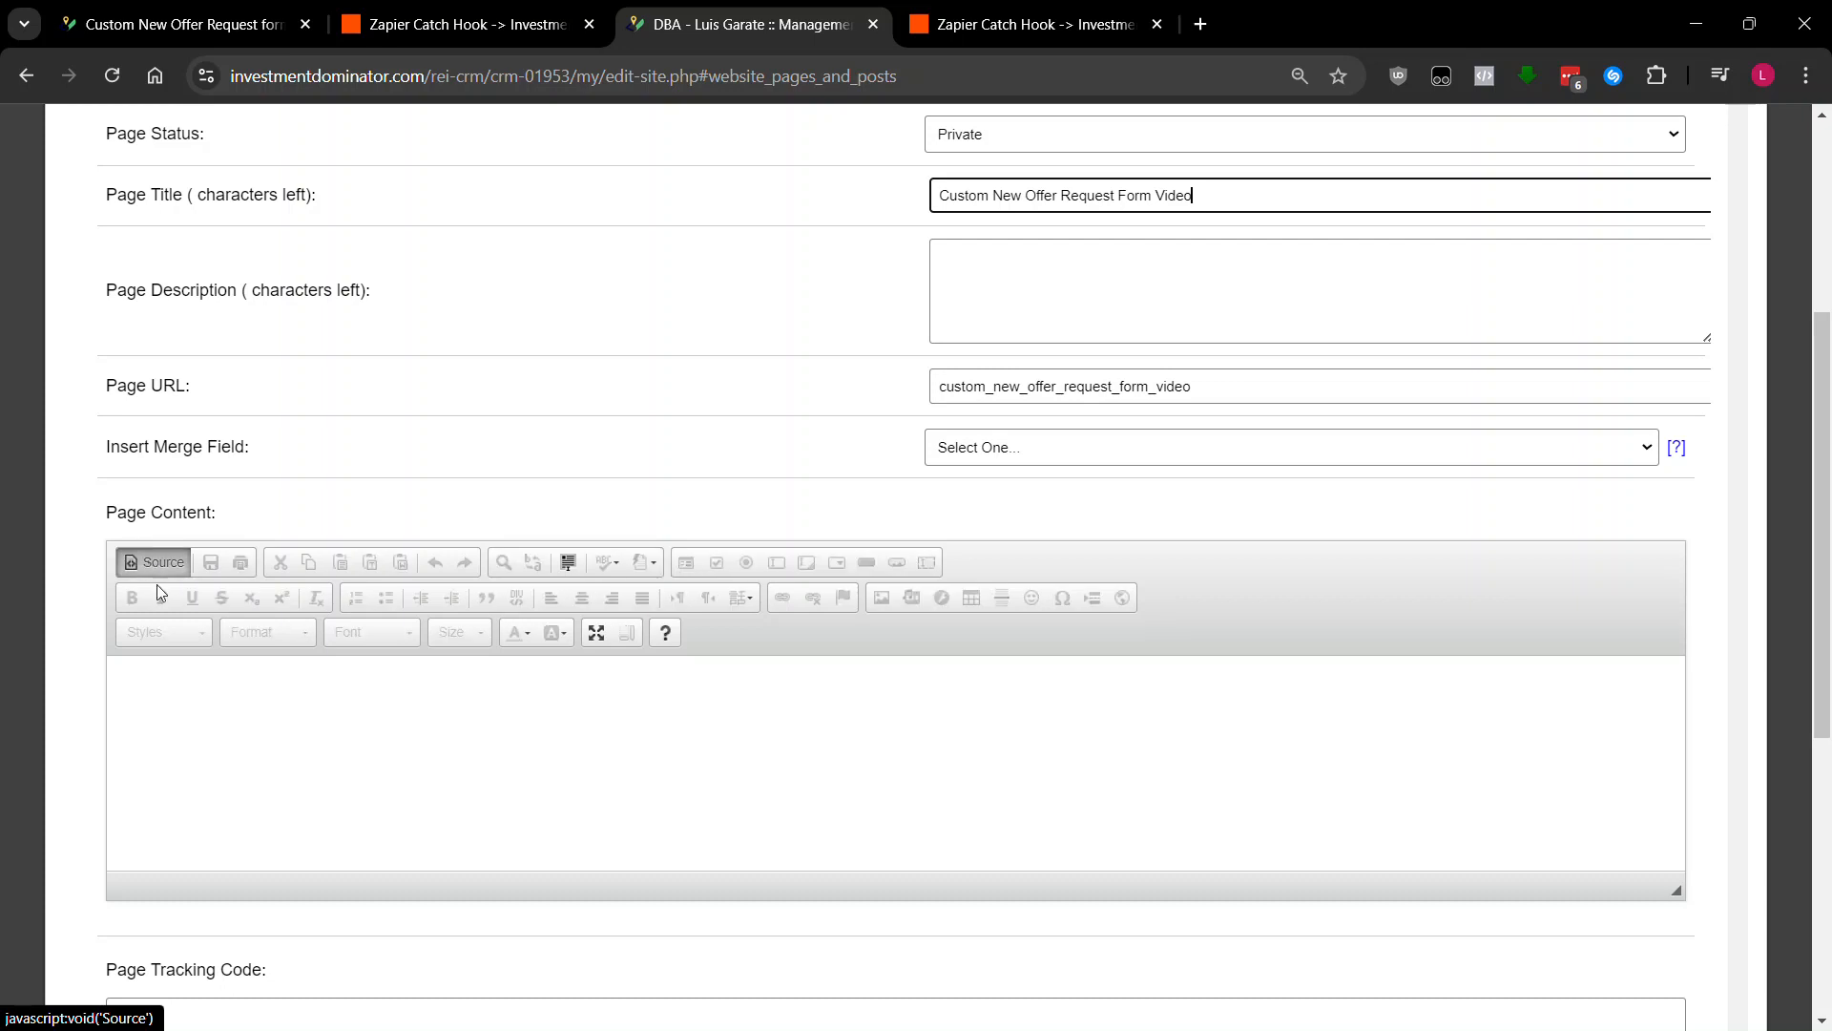
pyautogui.rightClick(205, 713)
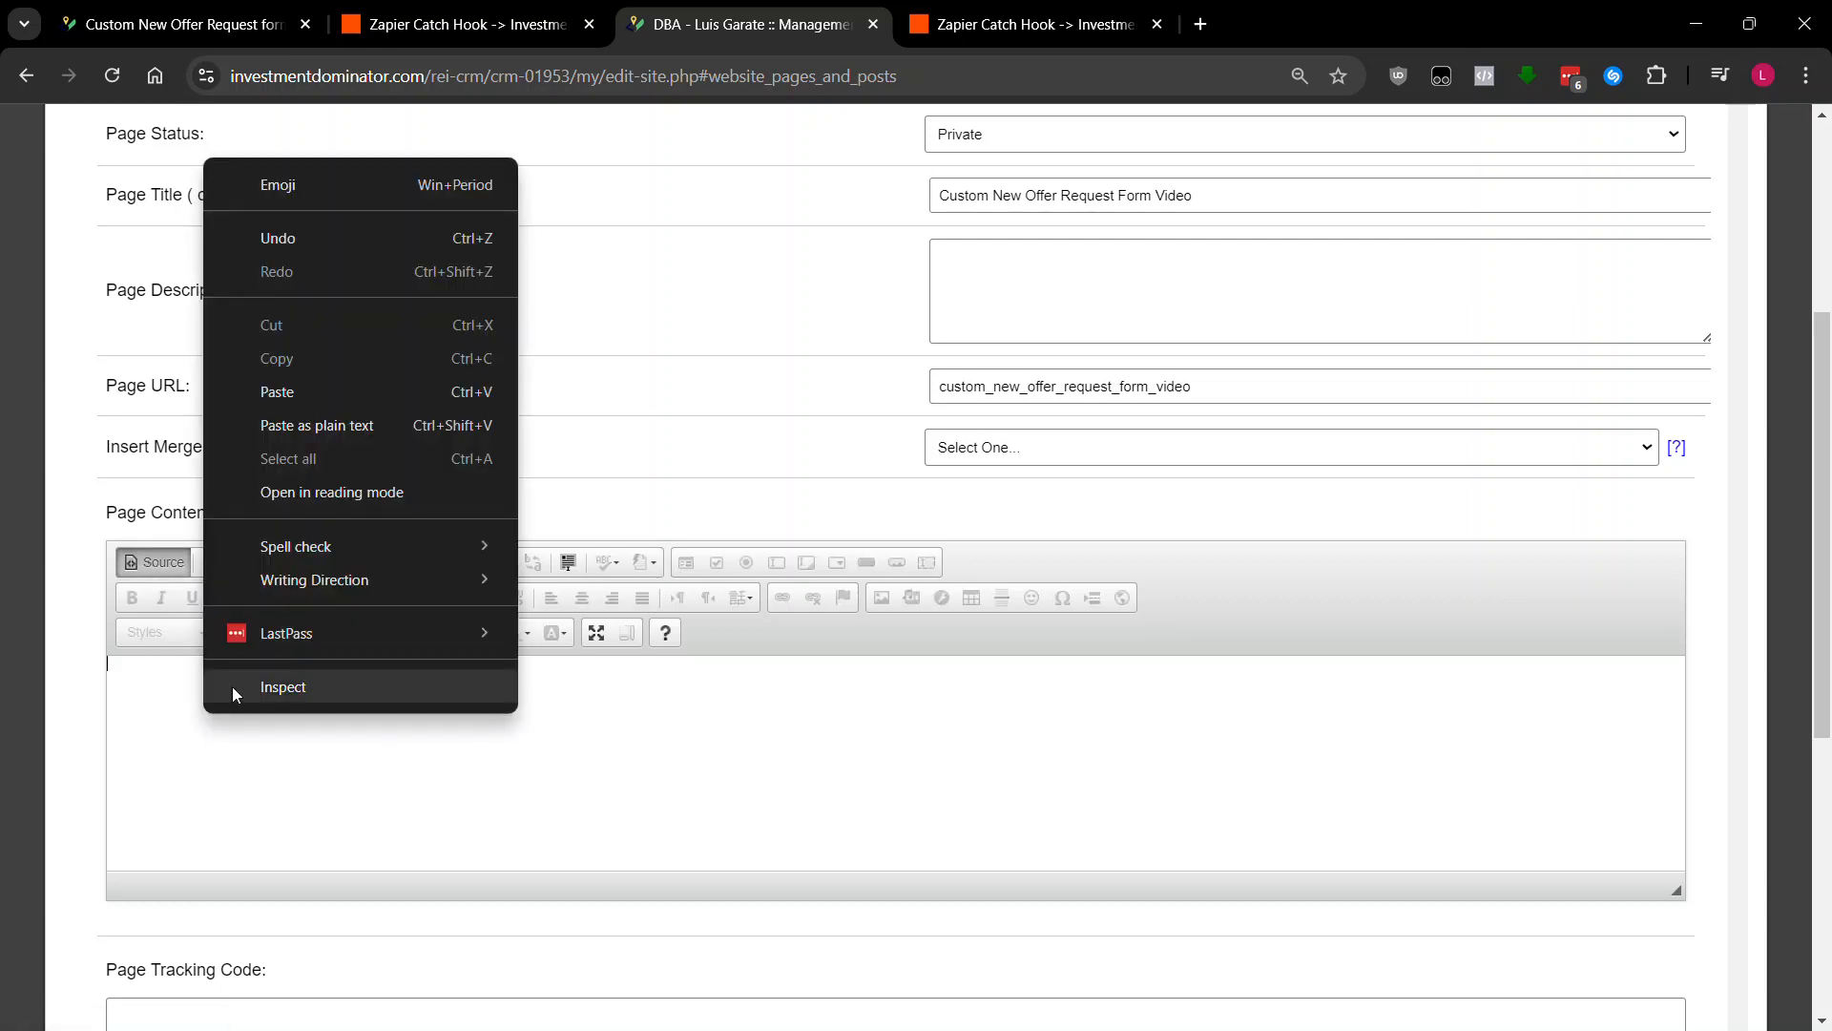
pyautogui.click(305, 393)
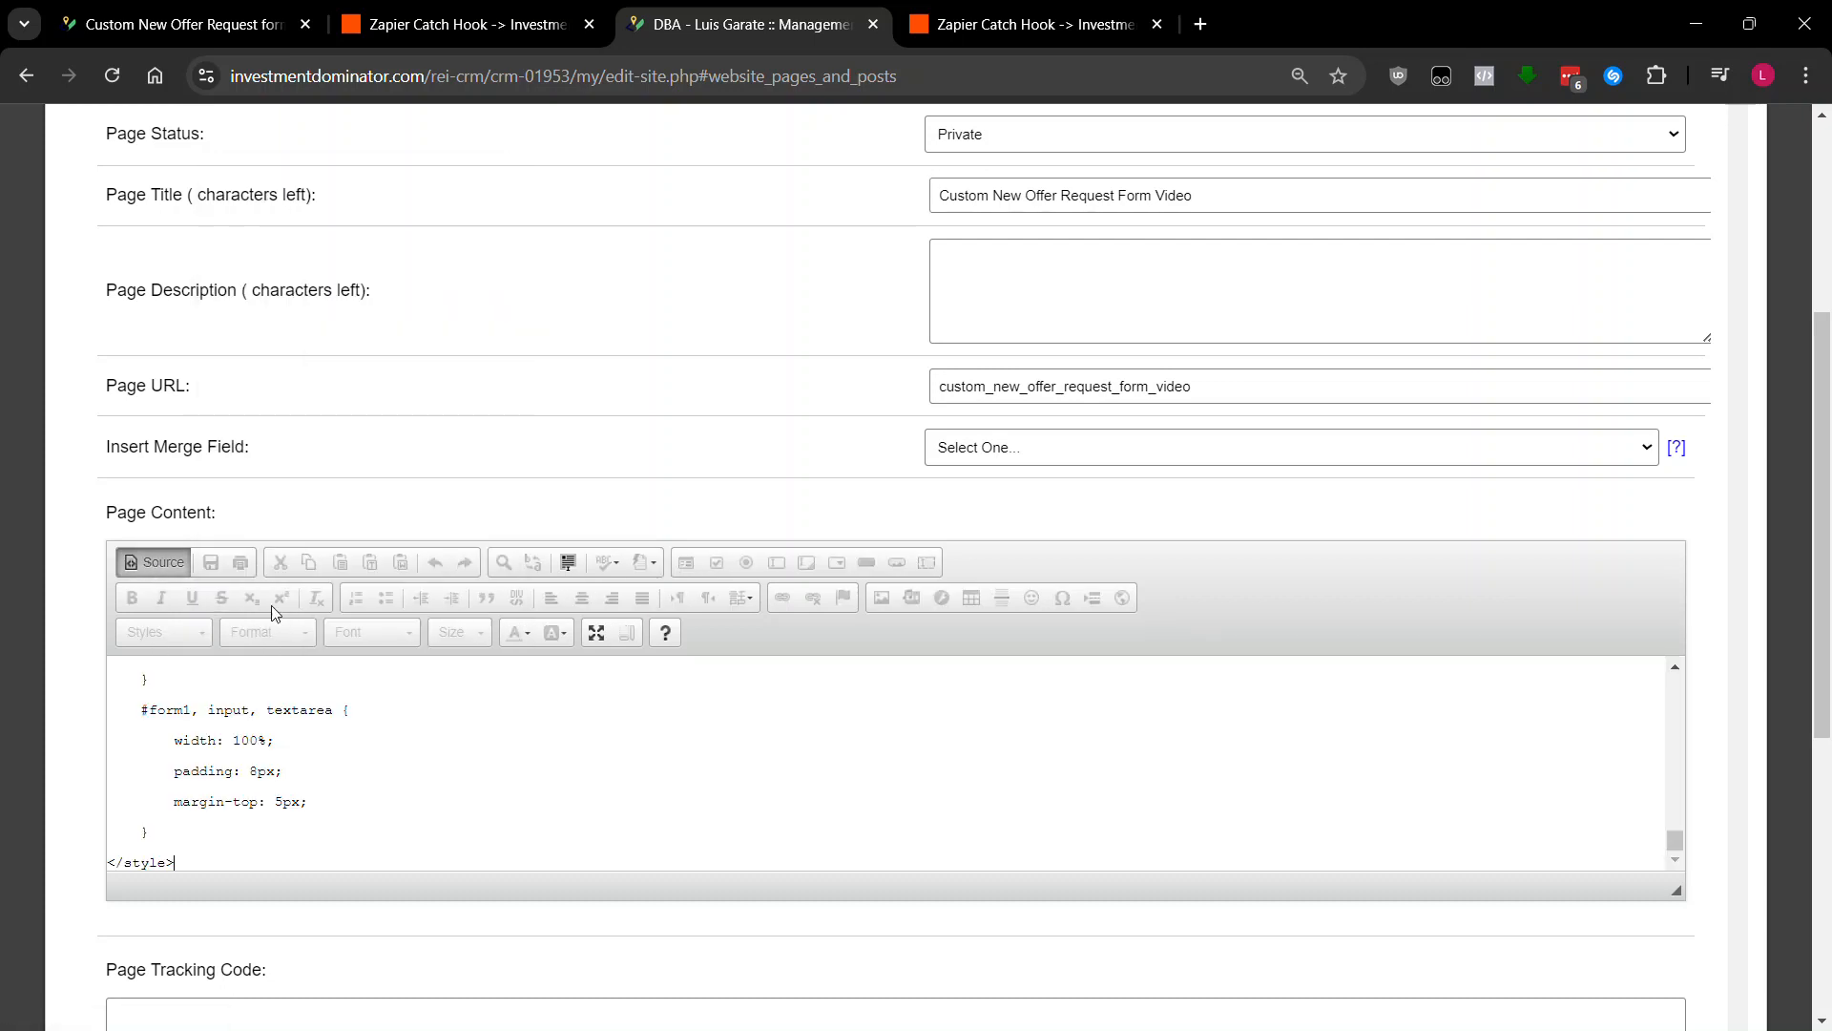
pyautogui.click(158, 569)
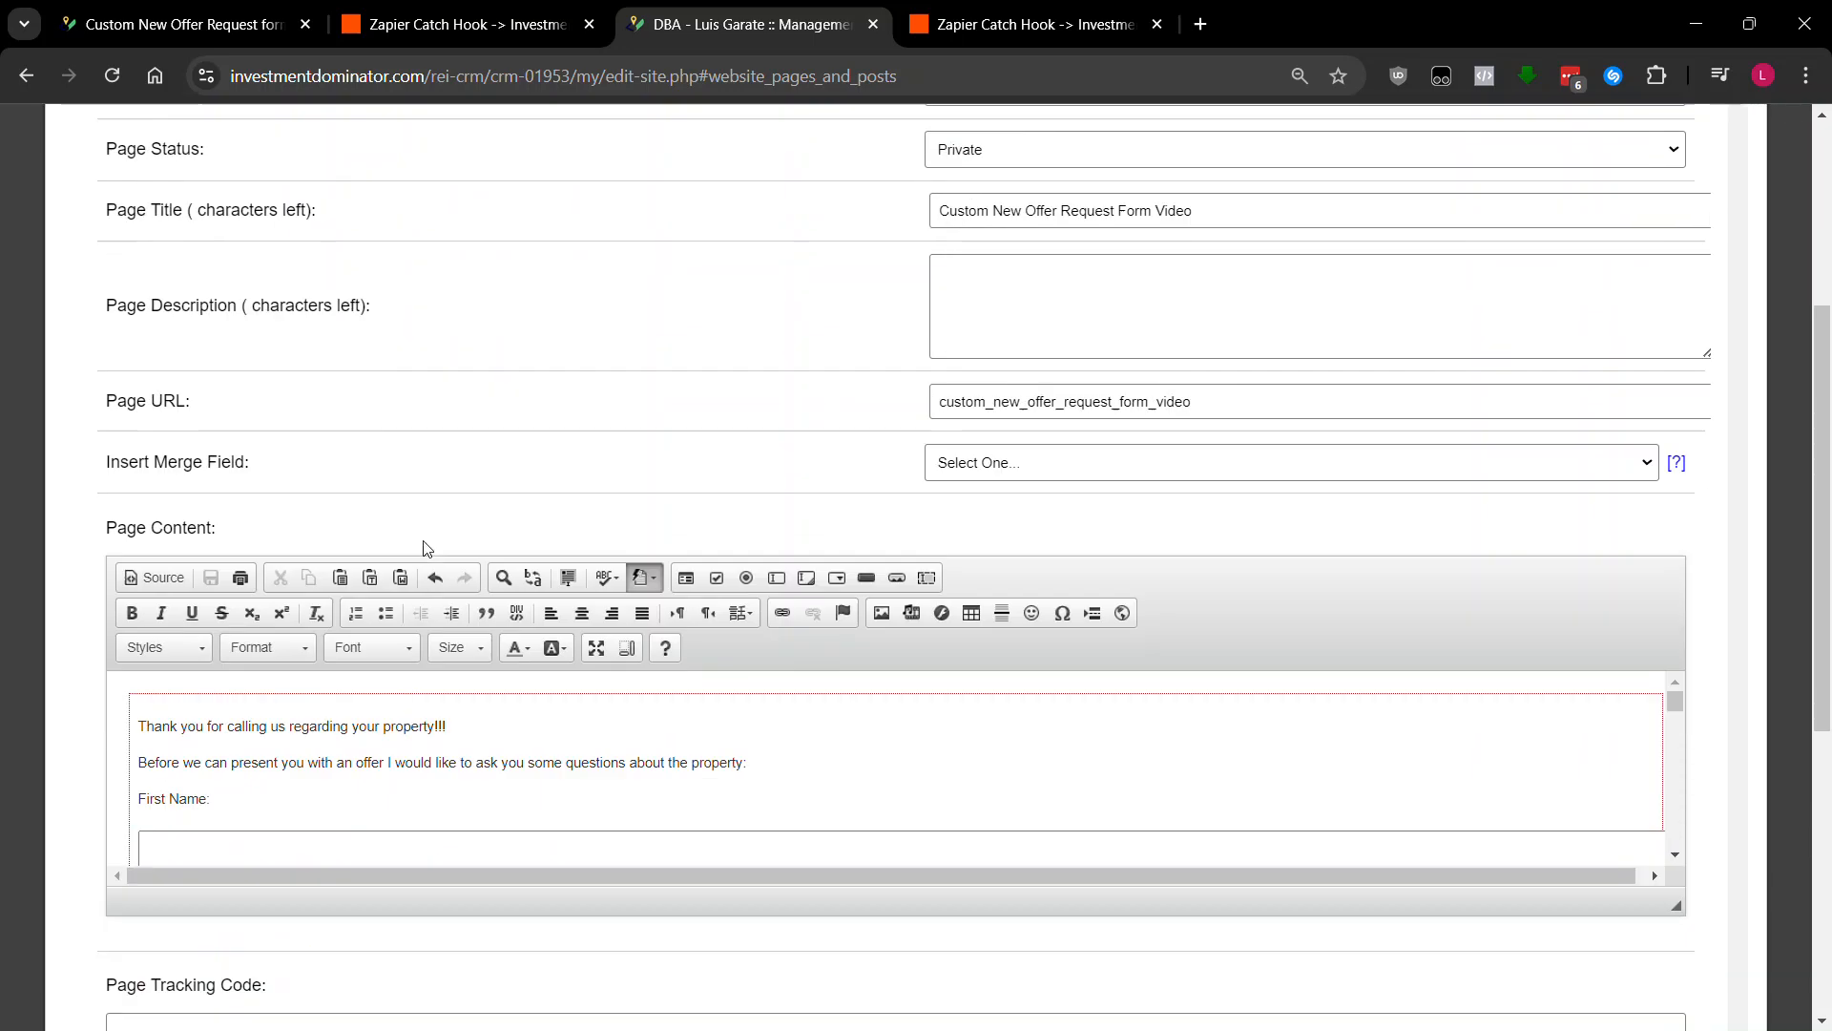
# - Review the form fields through the Submit button in the page content and save the custom page
pyautogui.scroll(-2, 425, 547)
pyautogui.scroll(-8, 396, 620)
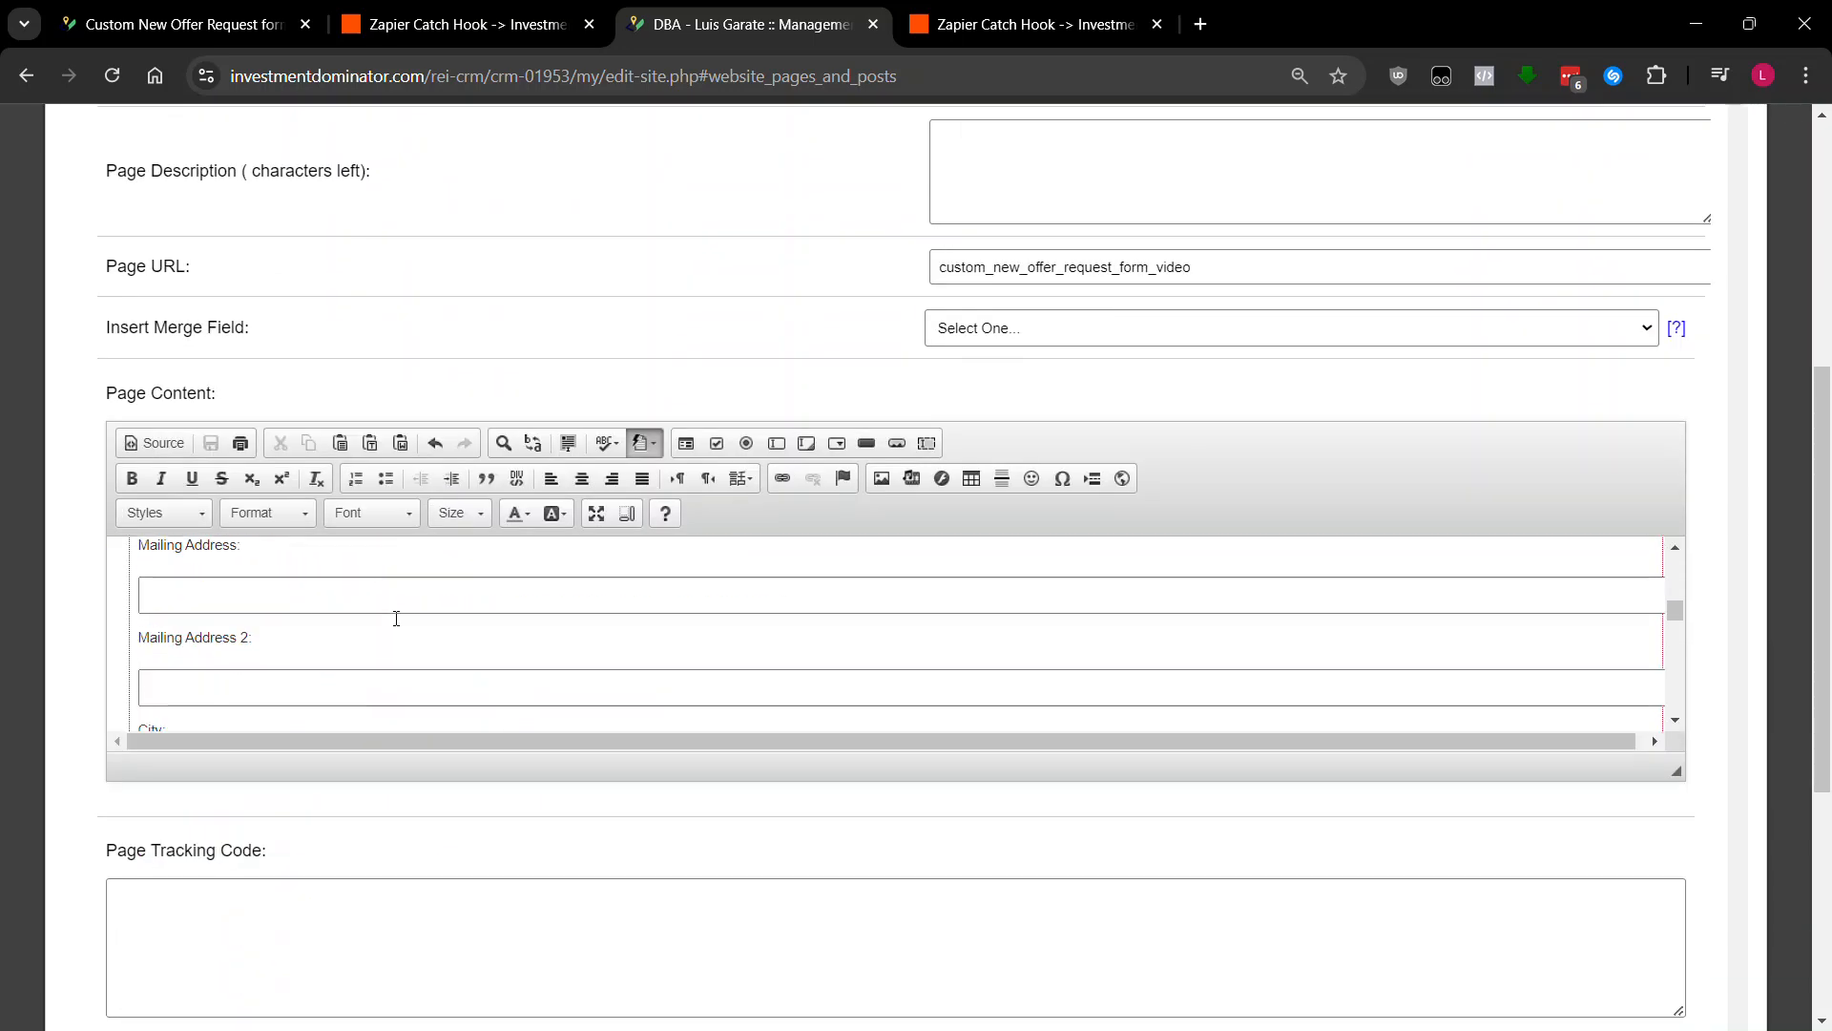
pyautogui.scroll(-15, 396, 618)
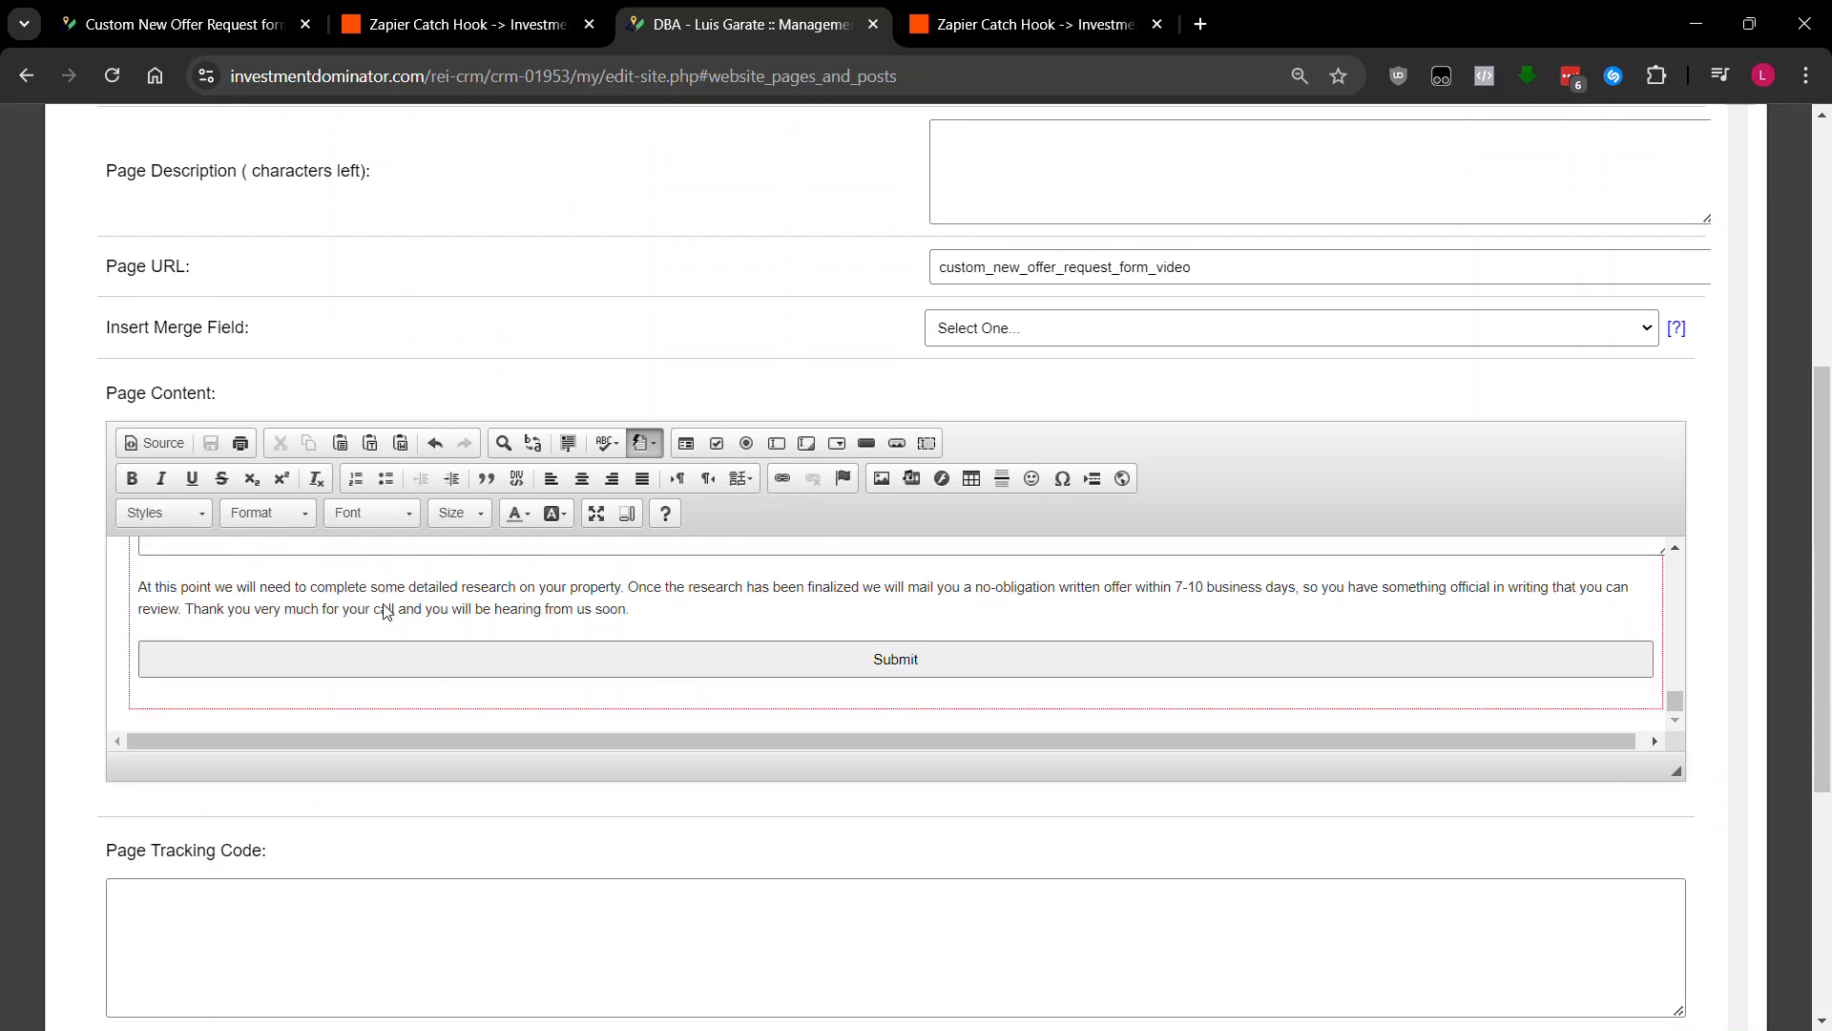
pyautogui.scroll(2, 414, 381)
pyautogui.scroll(-3, 417, 397)
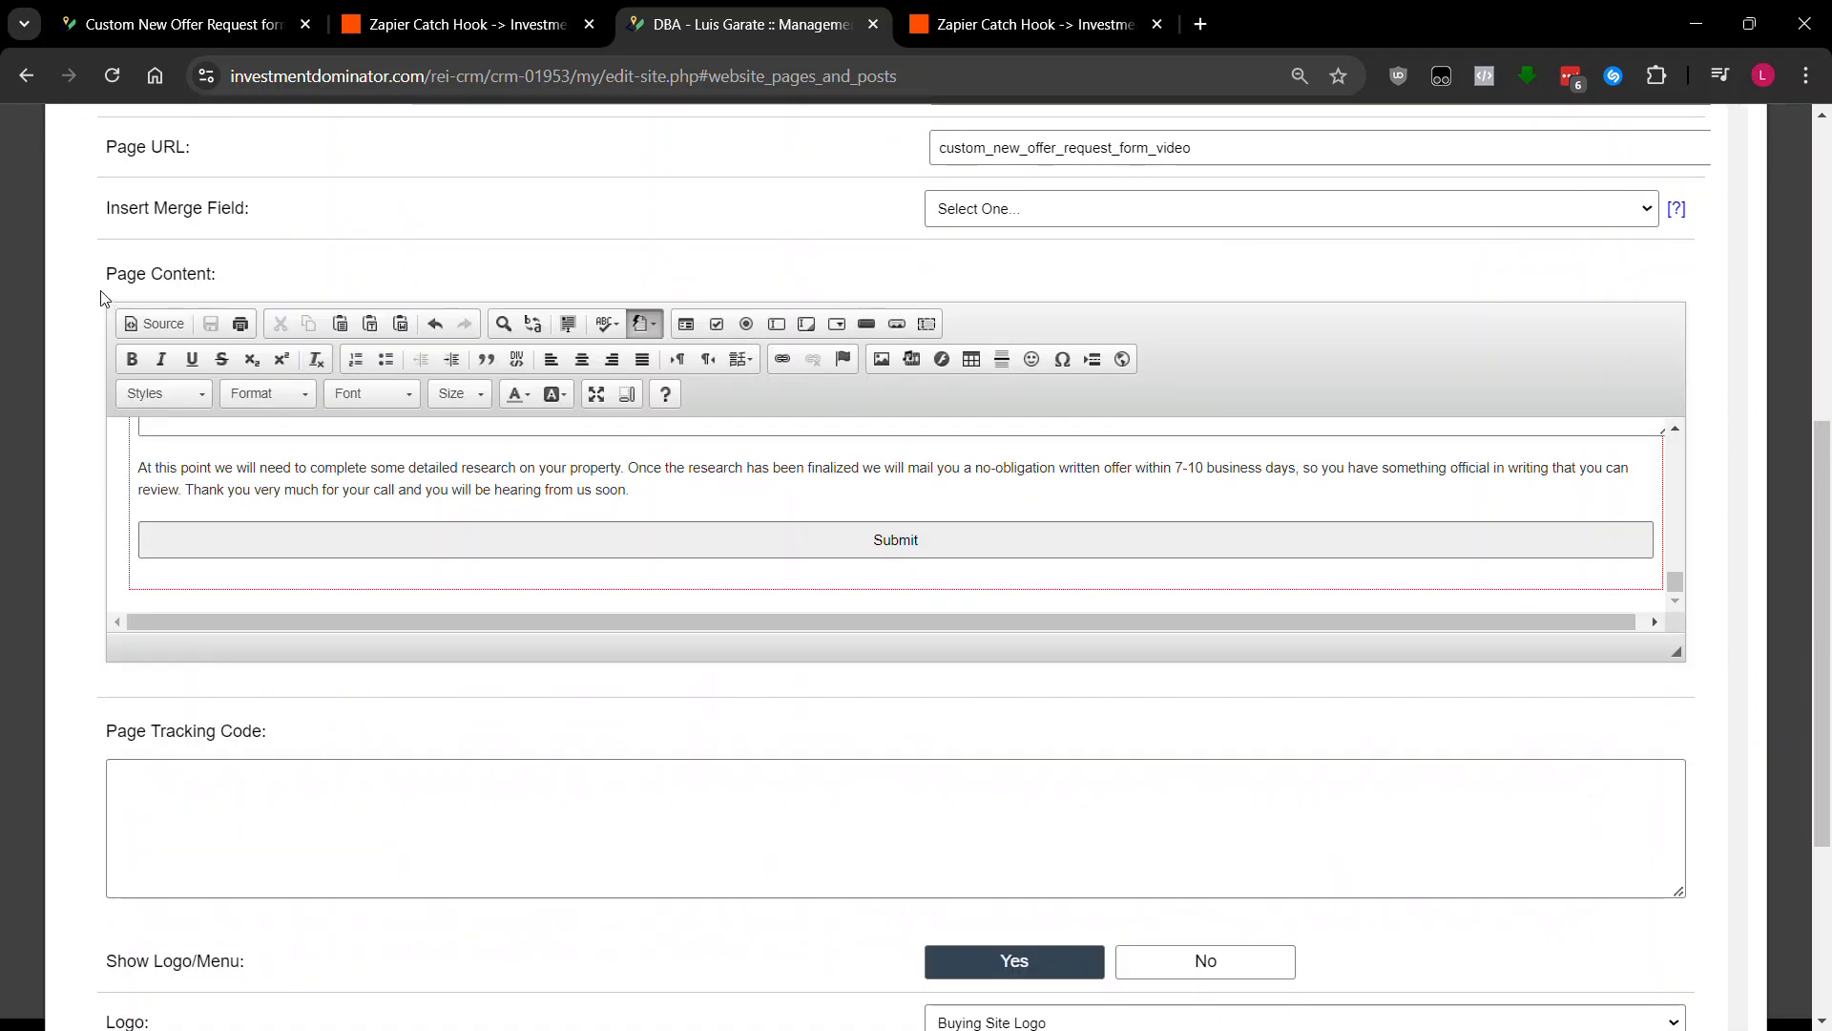
pyautogui.scroll(-4, 114, 401)
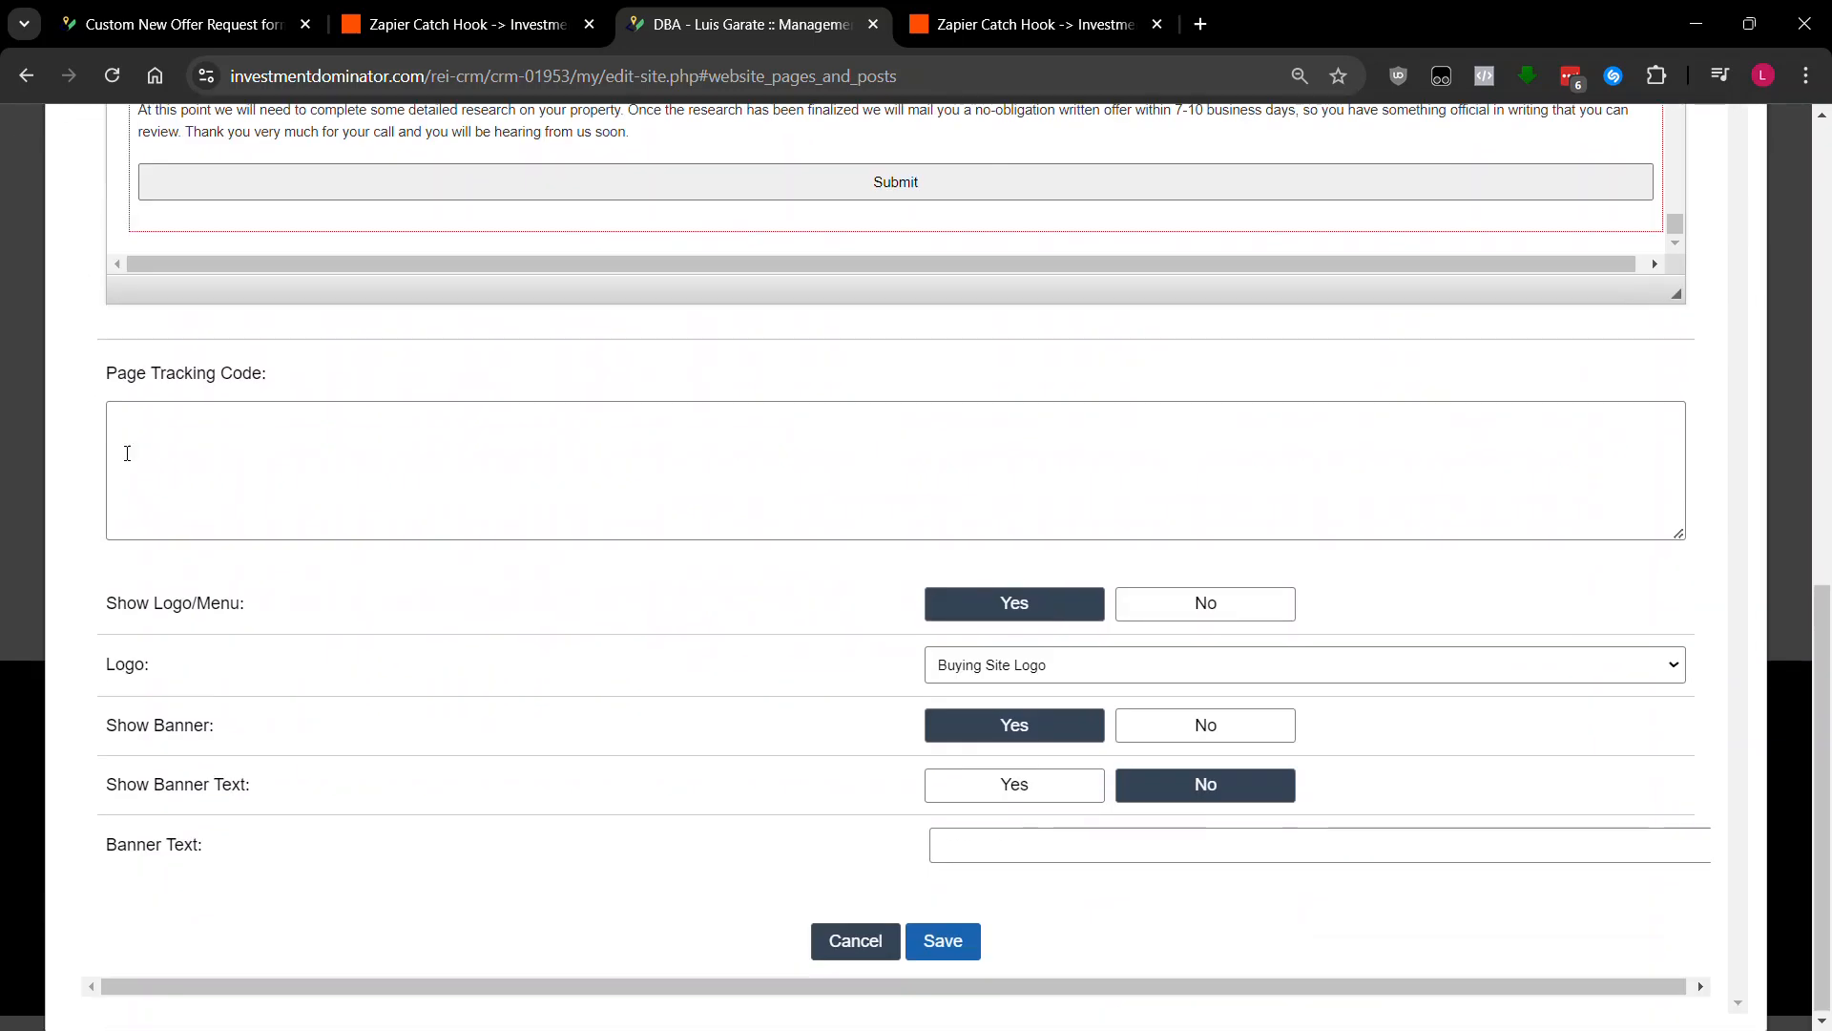
pyautogui.click(944, 941)
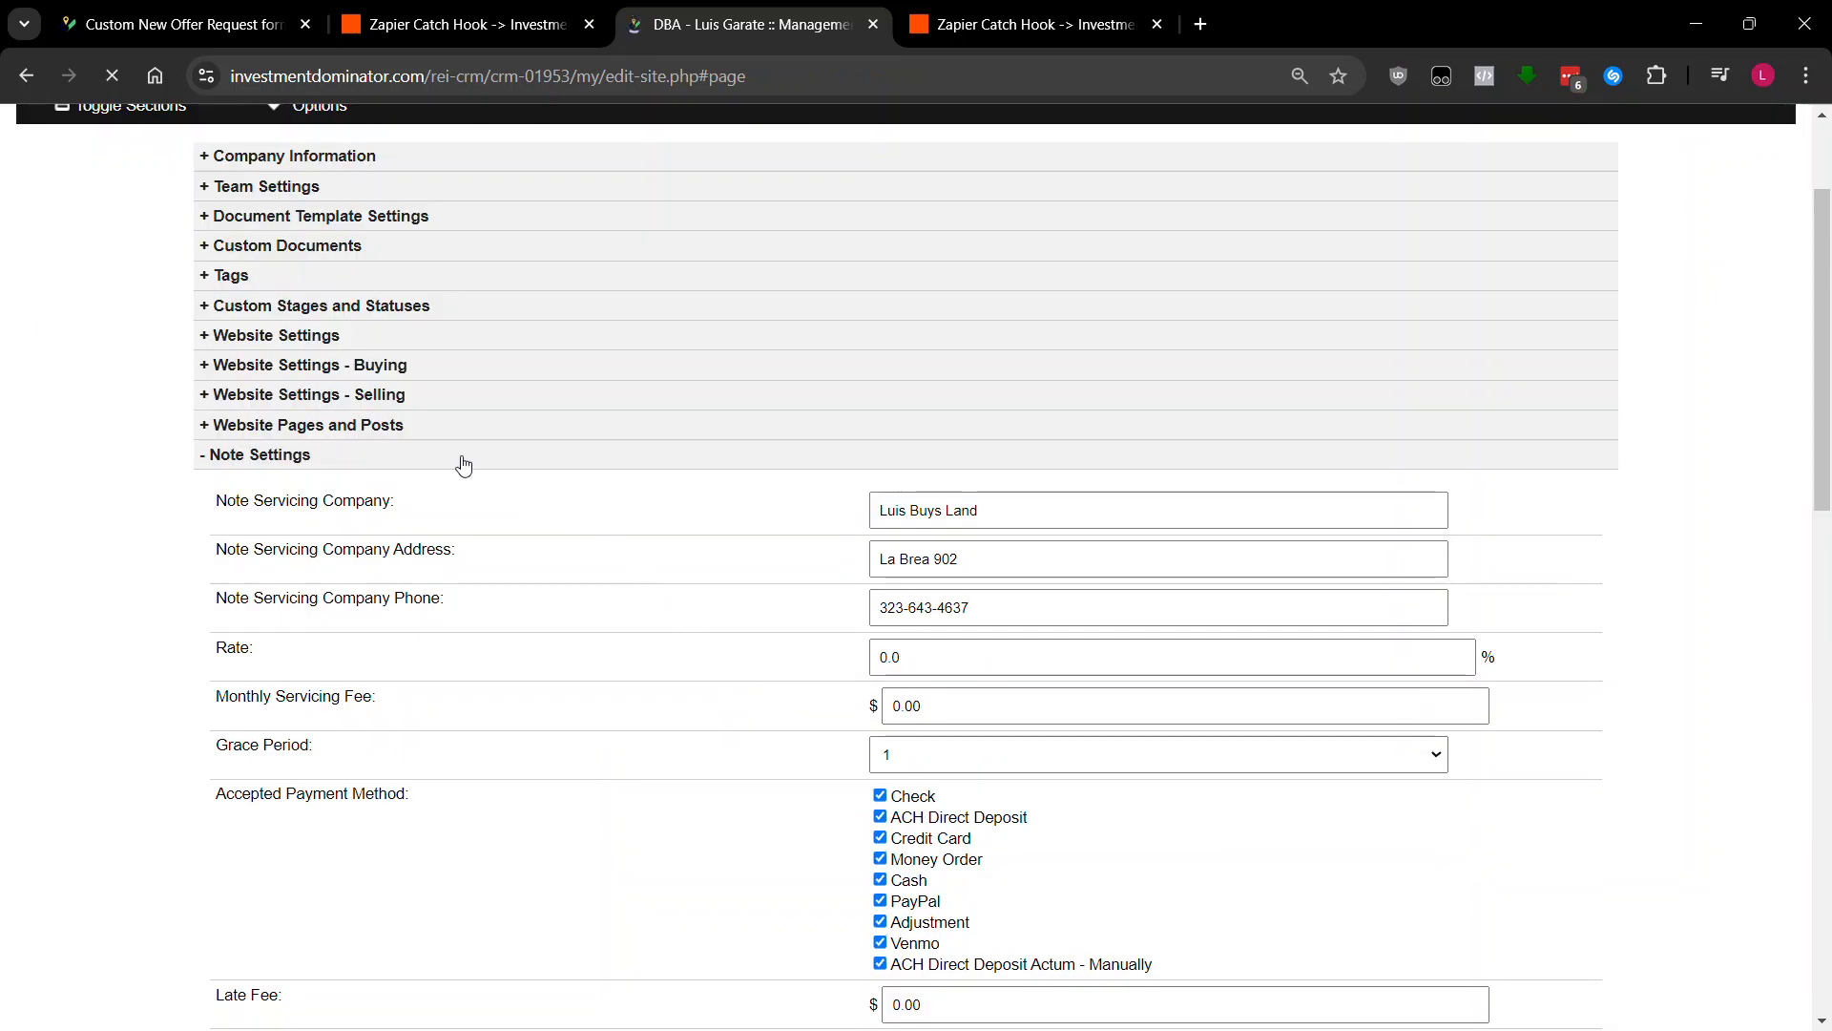
# - Add another custom page for the Buying Website in Website Pages and Posts and title it "Successful Video"
pyautogui.click(356, 426)
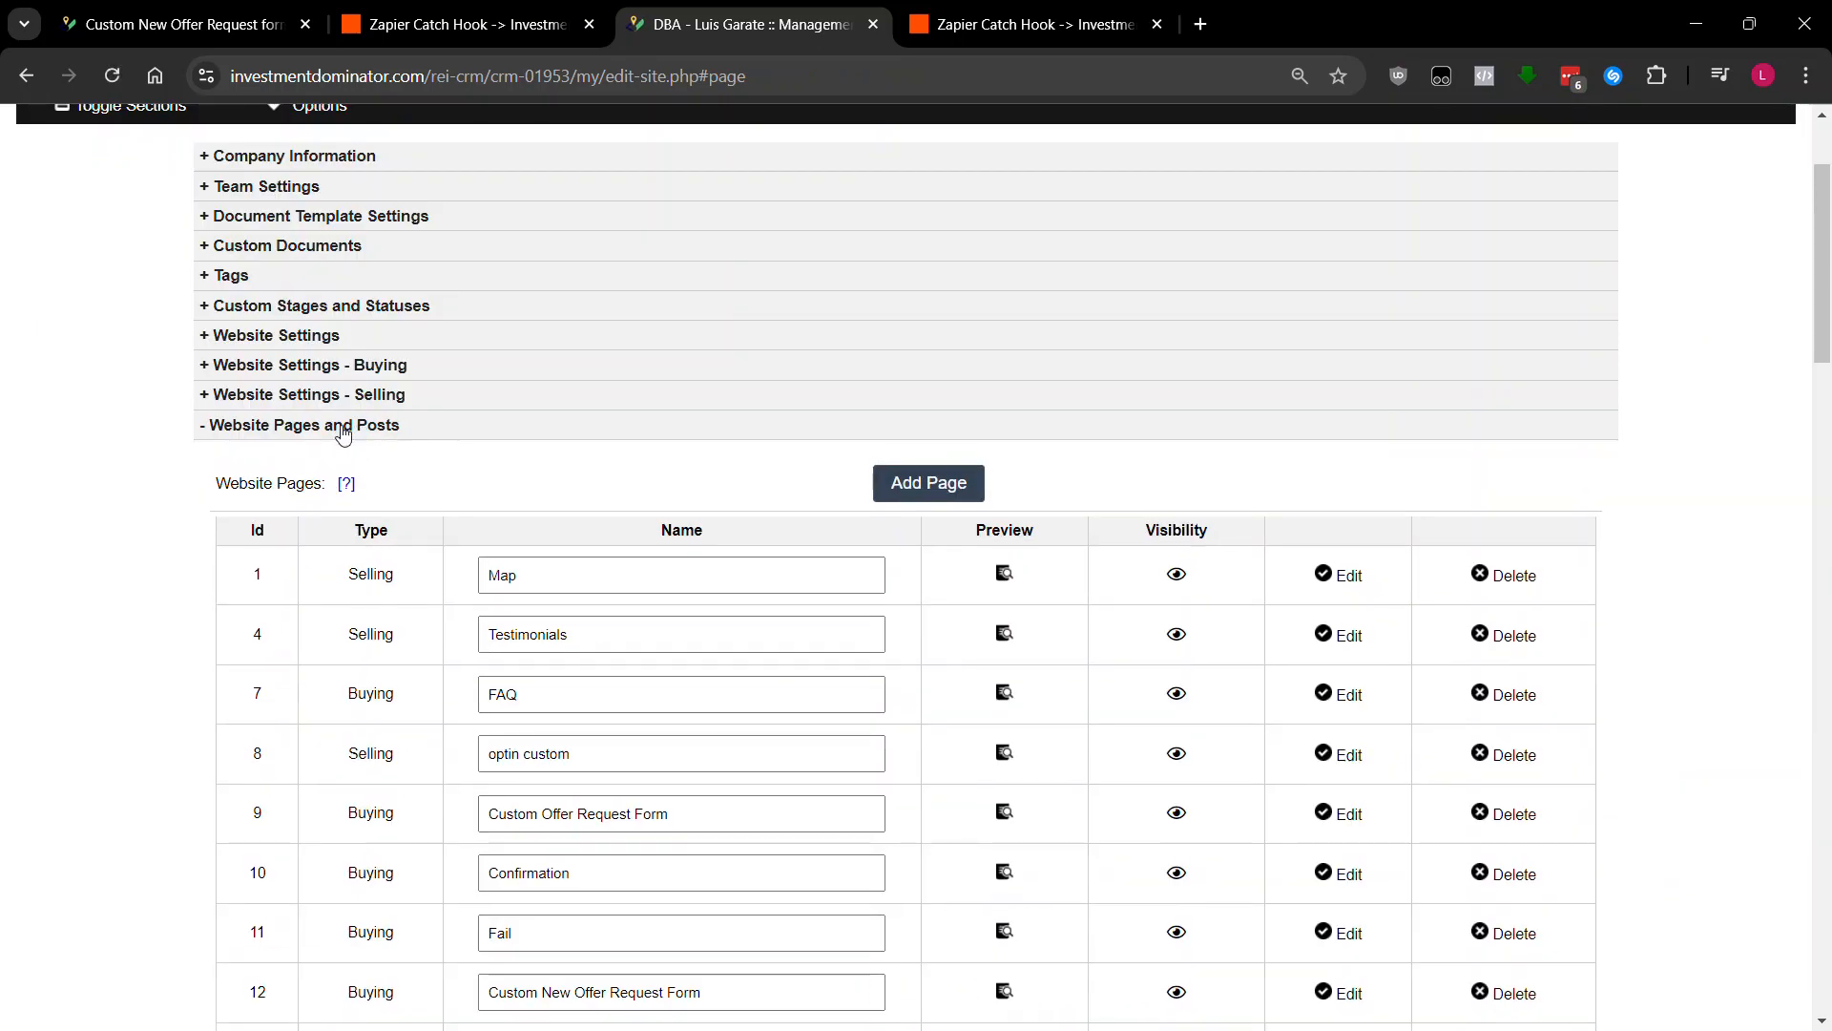
pyautogui.click(914, 490)
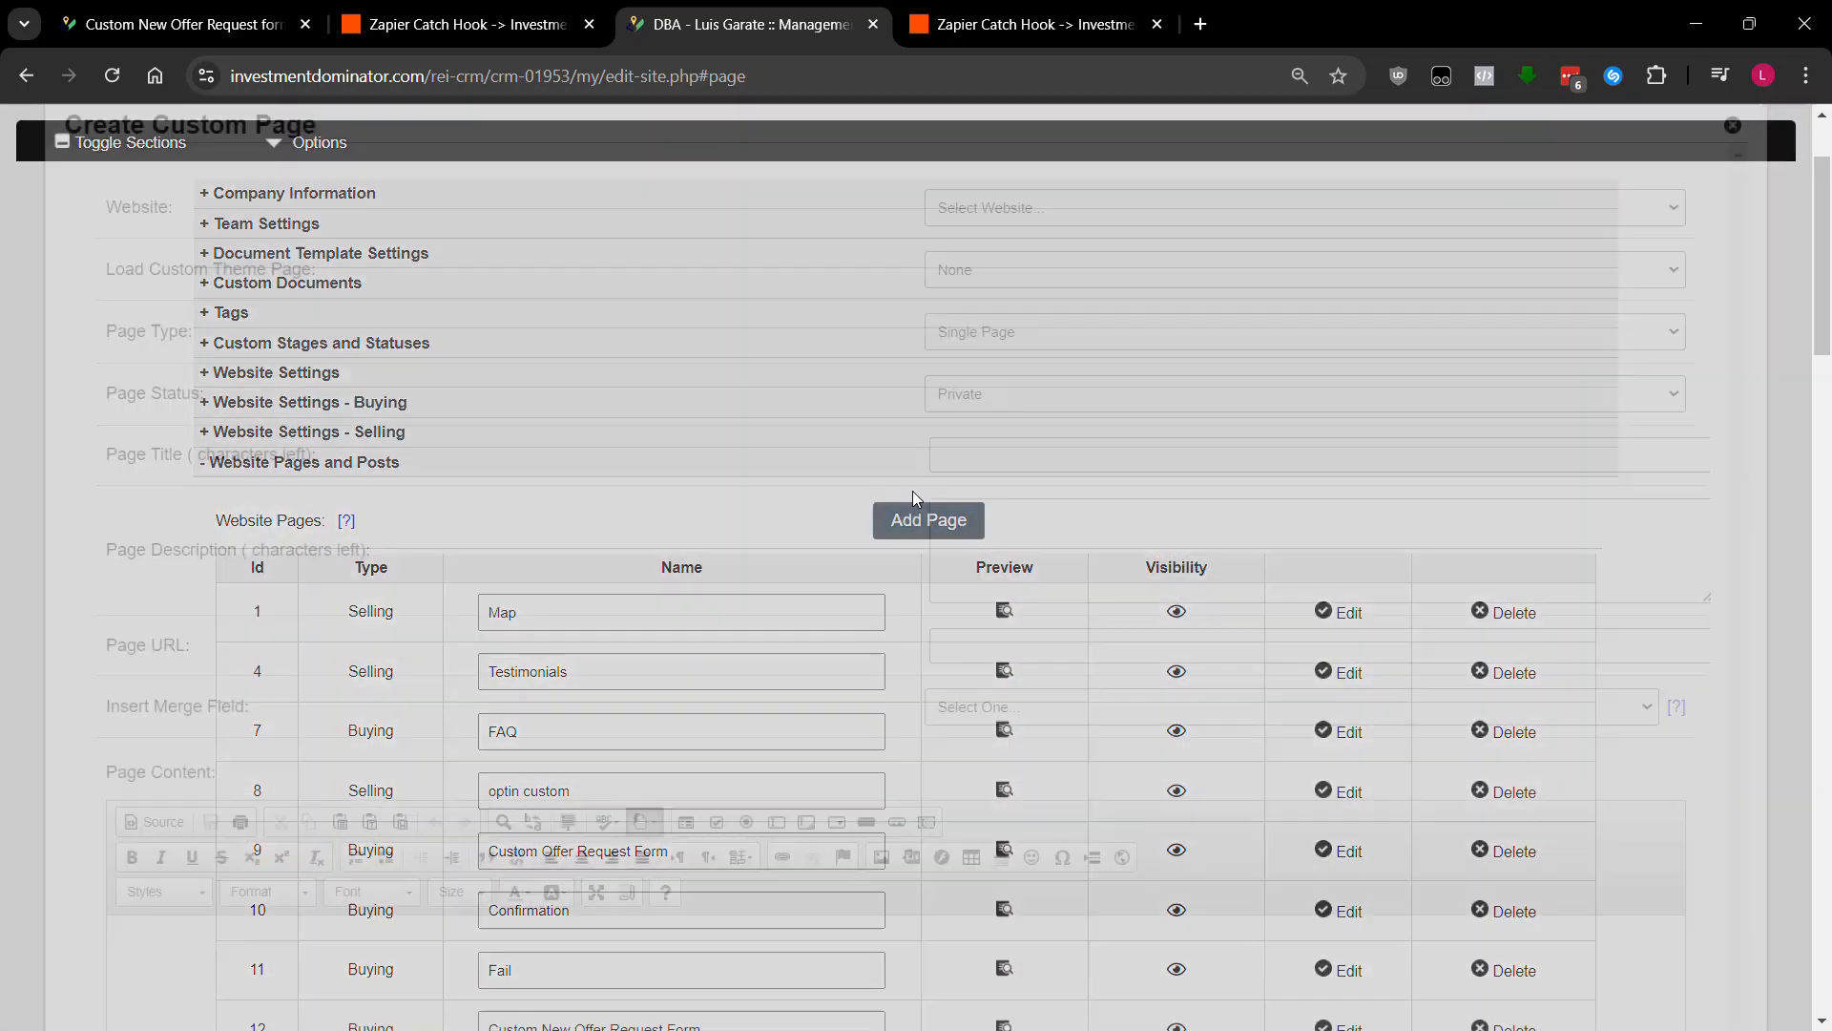
pyautogui.click(1034, 312)
pyautogui.click(954, 368)
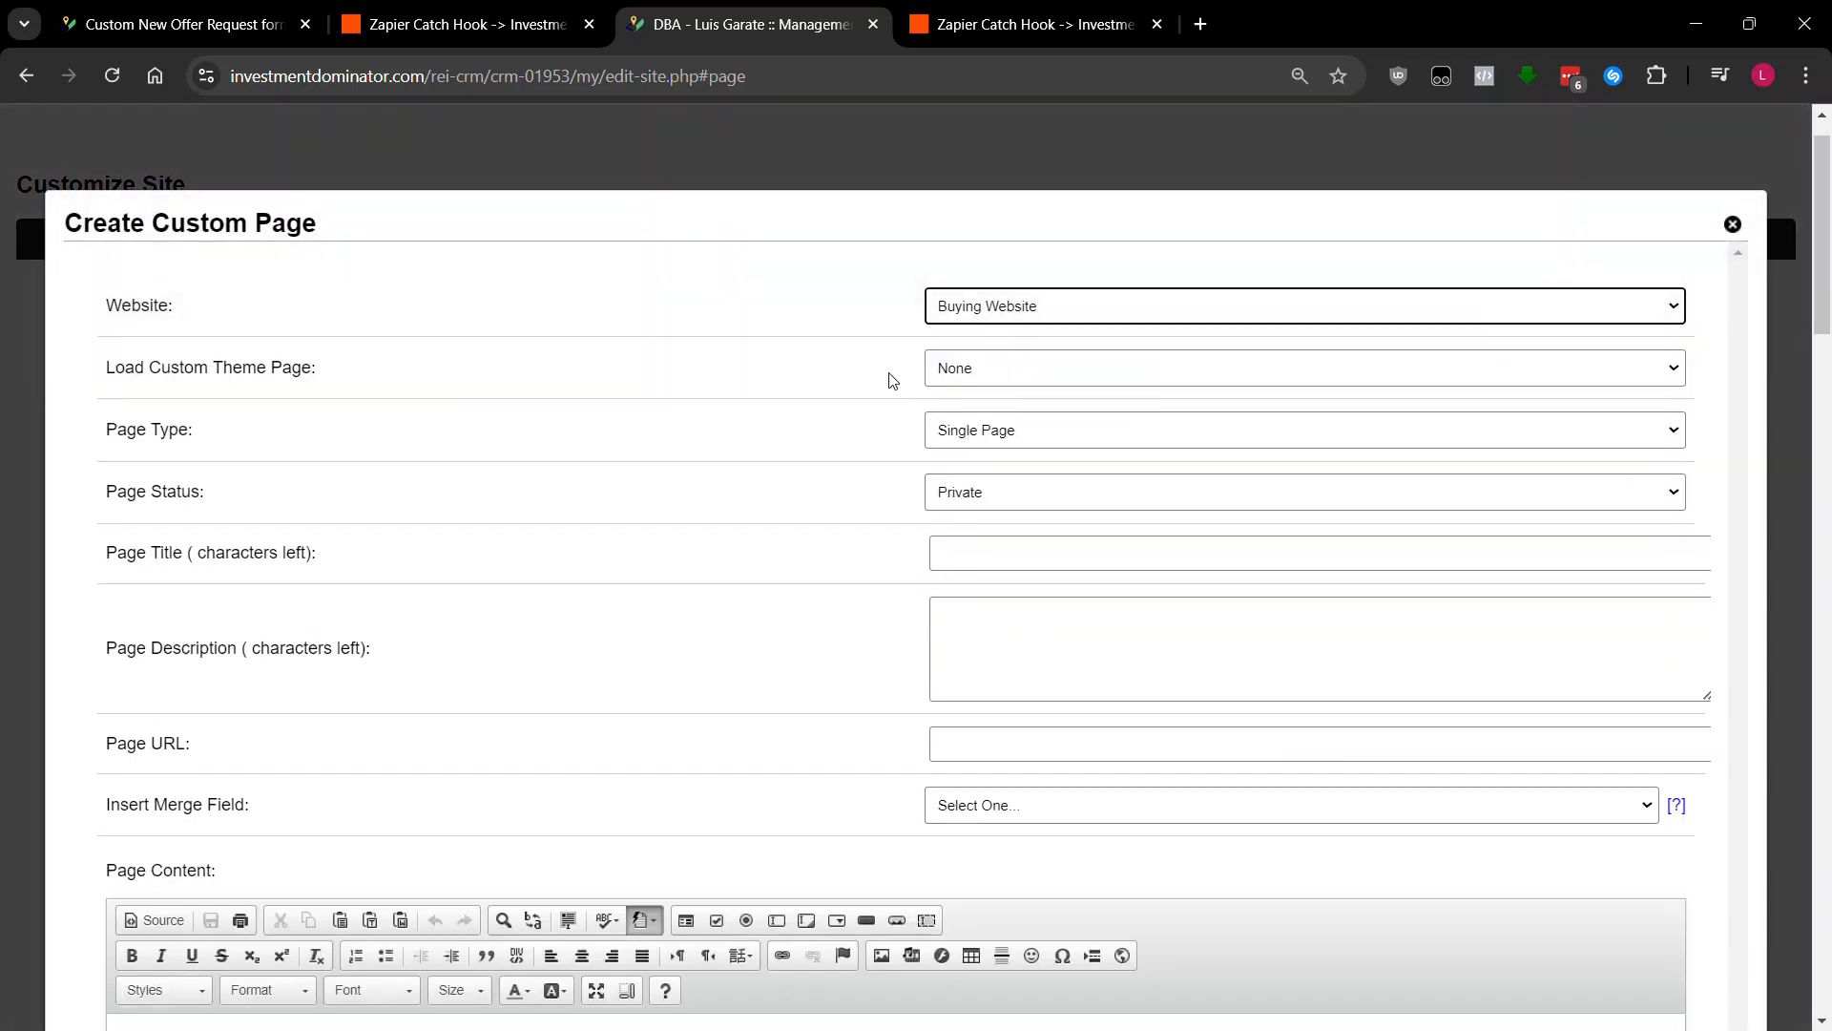
pyautogui.click(967, 554)
pyautogui.write('Successful')
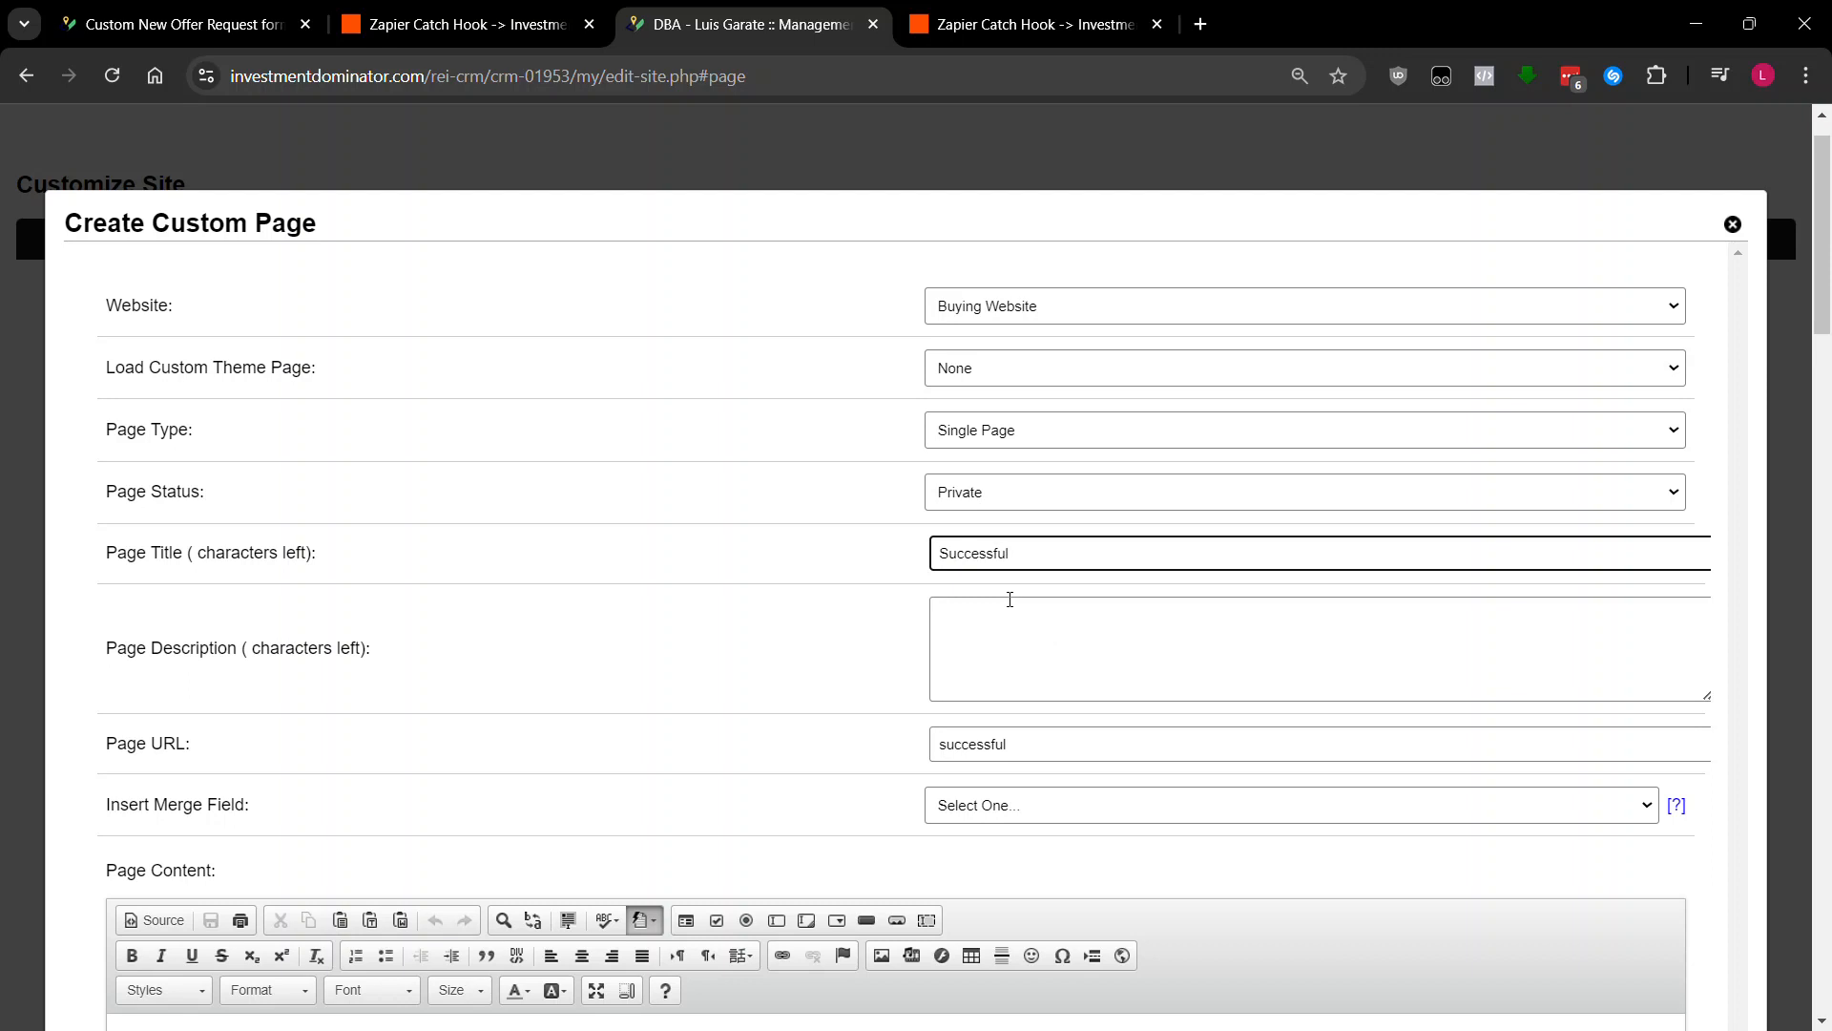
pyautogui.write(' Video')
pyautogui.scroll(-3, 774, 456)
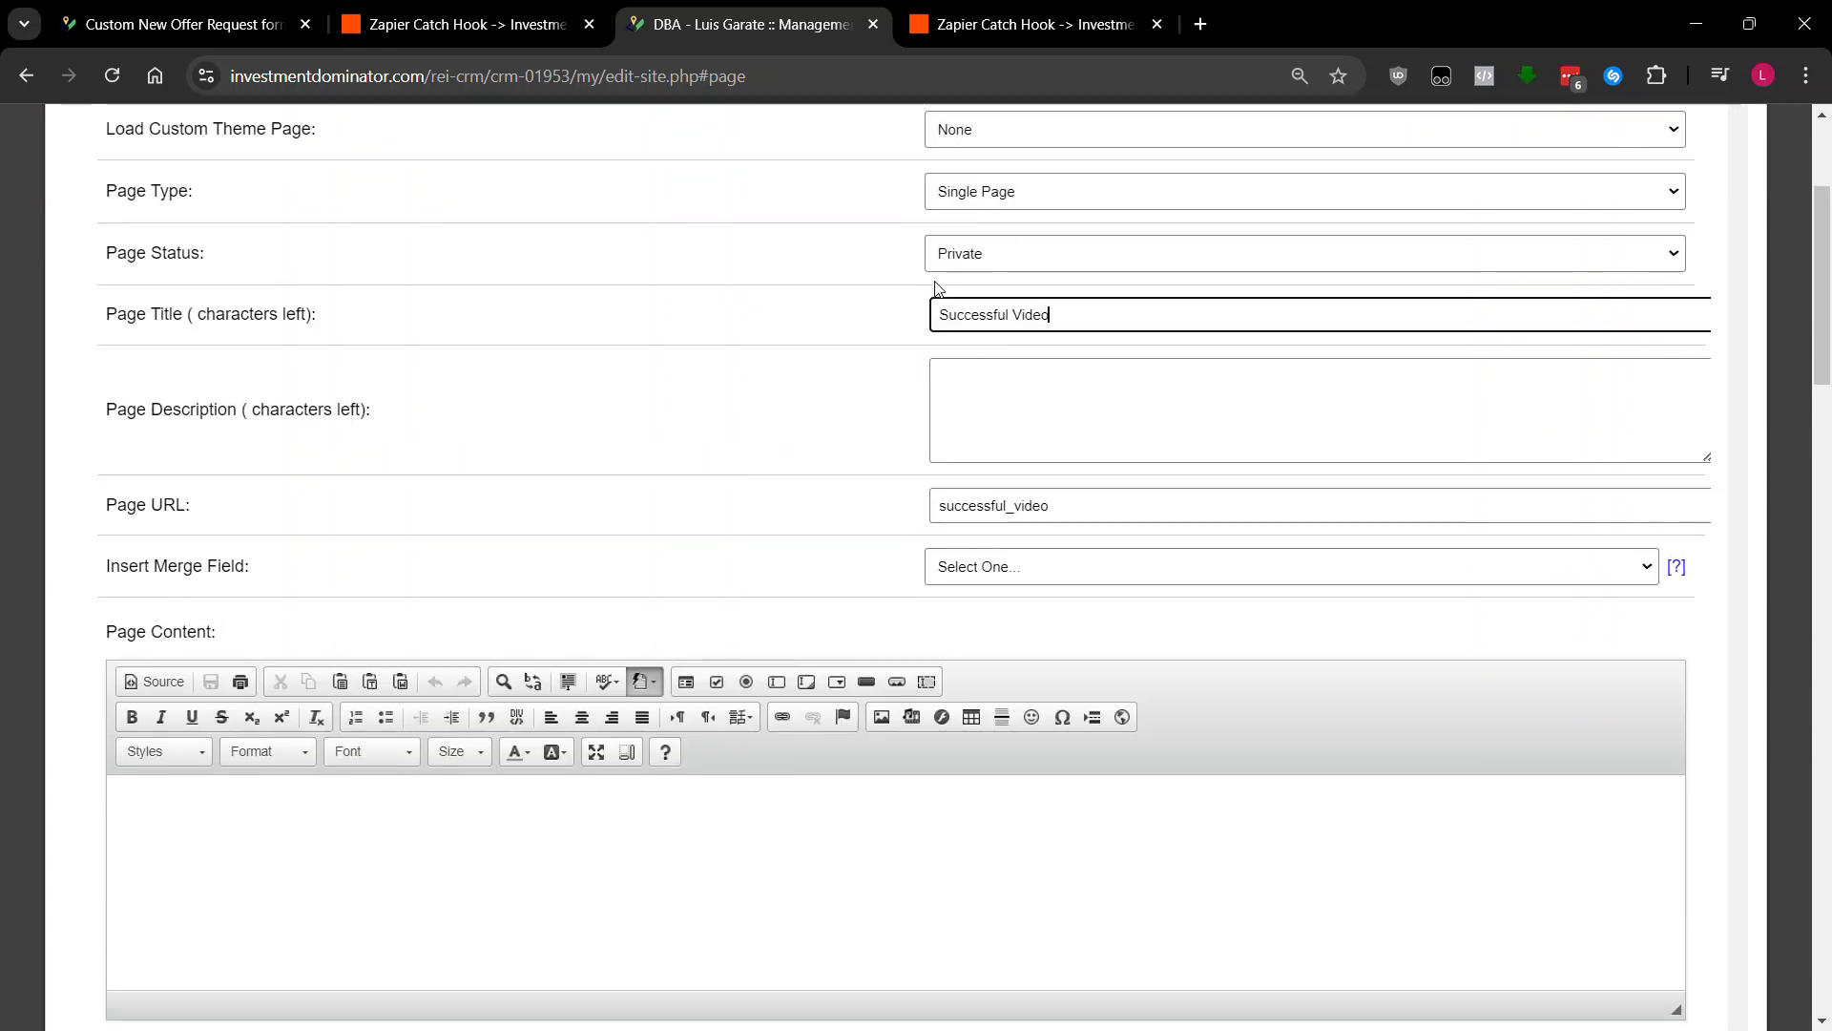
# - Return to the custom form guide and copy Step 6's "Record added successfully!" message code
pyautogui.click(172, 24)
pyautogui.hotkey('alt', 'Left')
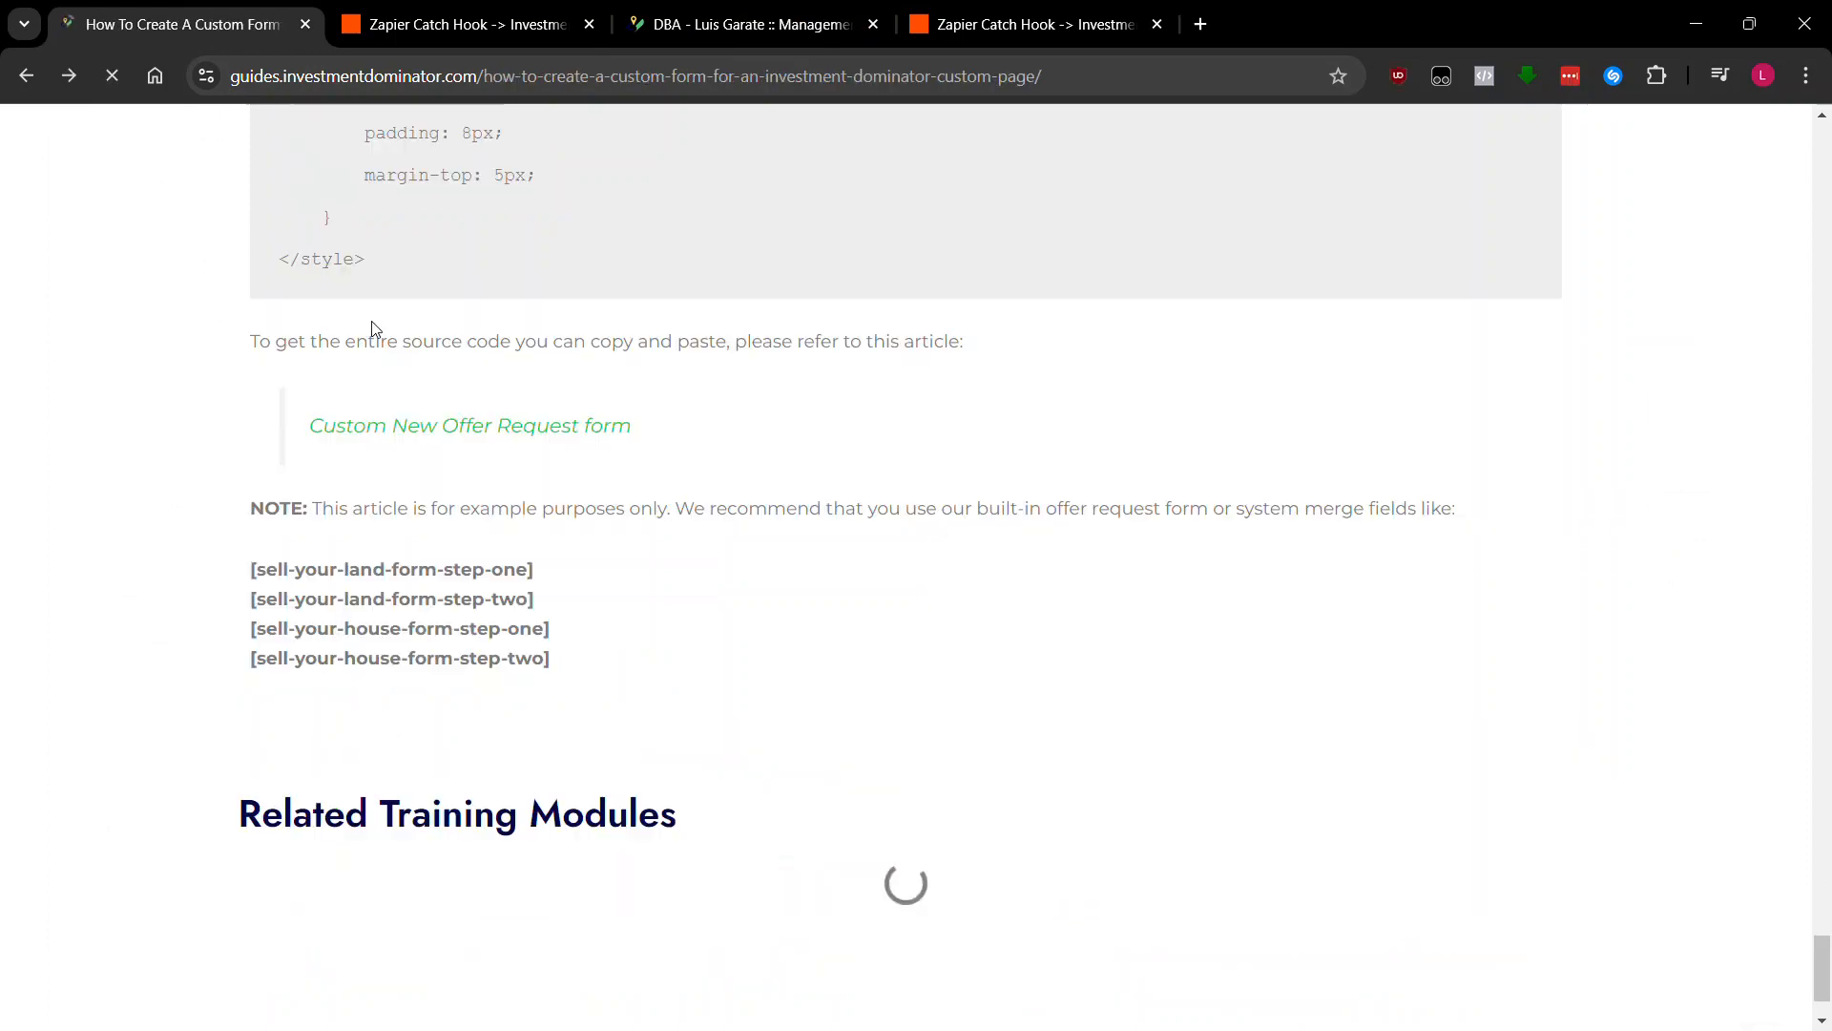
pyautogui.scroll(20, 490, 558)
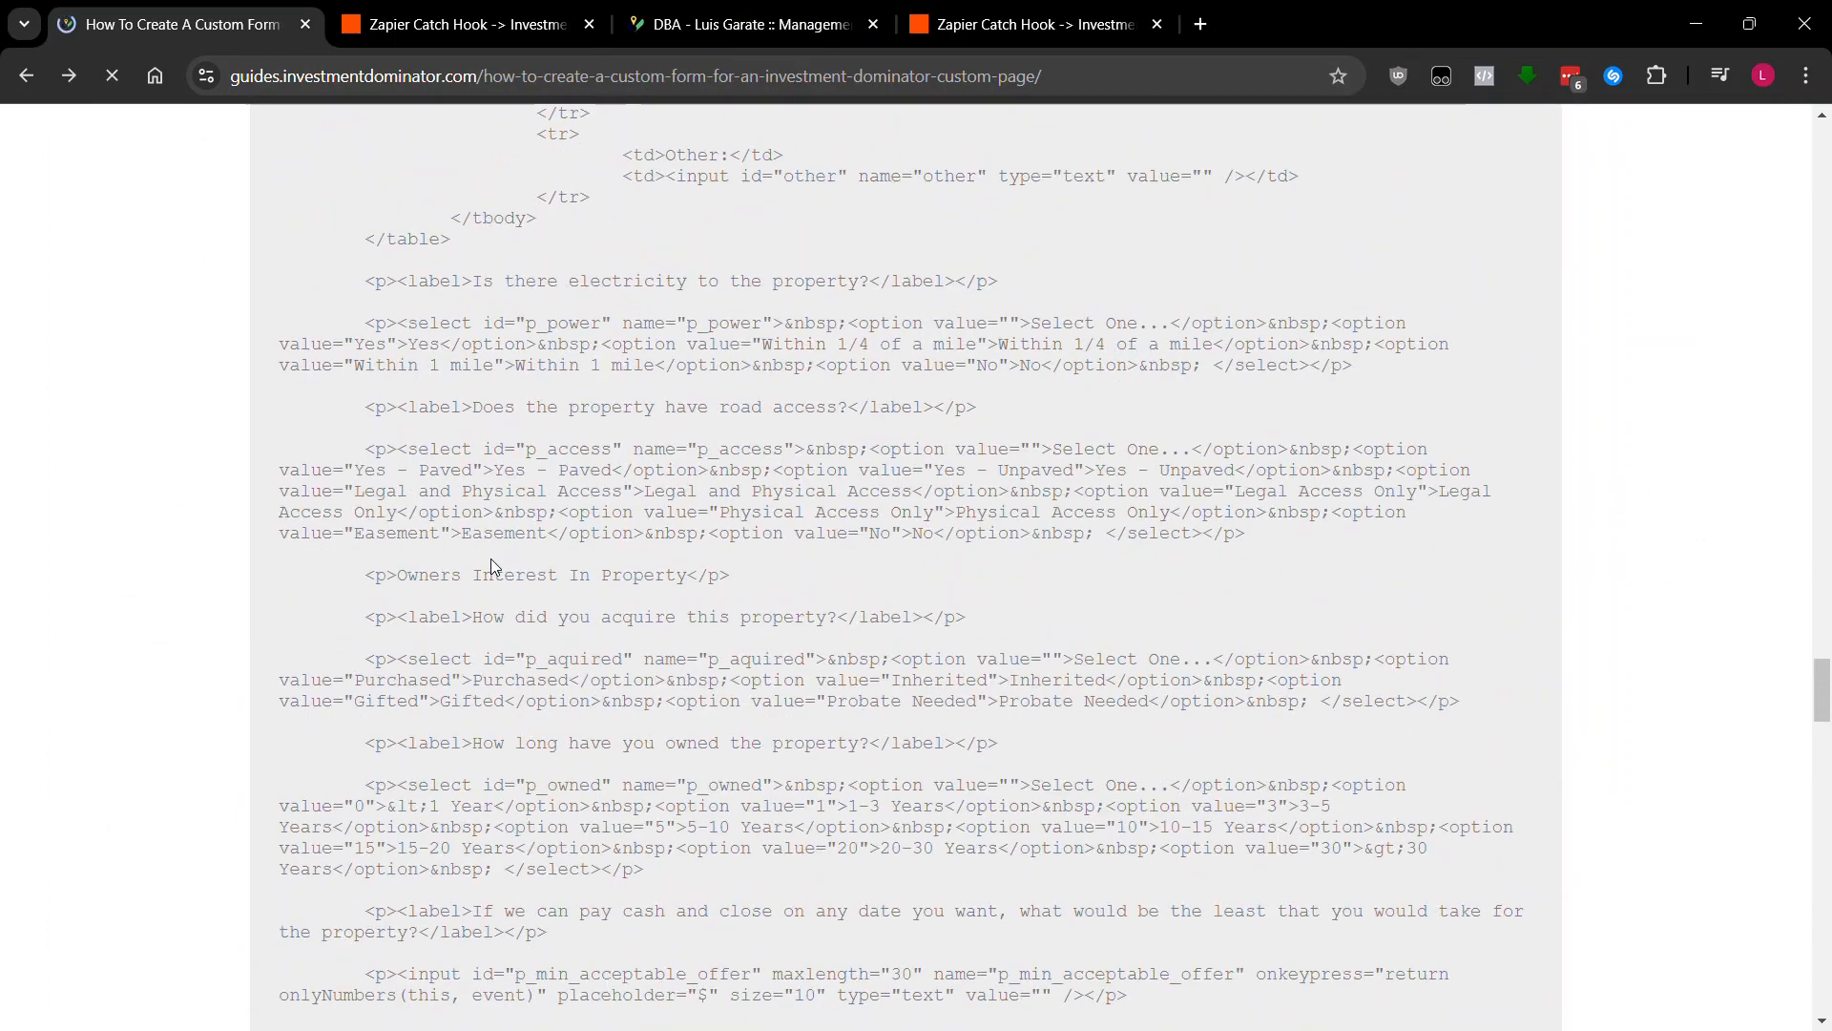
pyautogui.scroll(15, 574, 450)
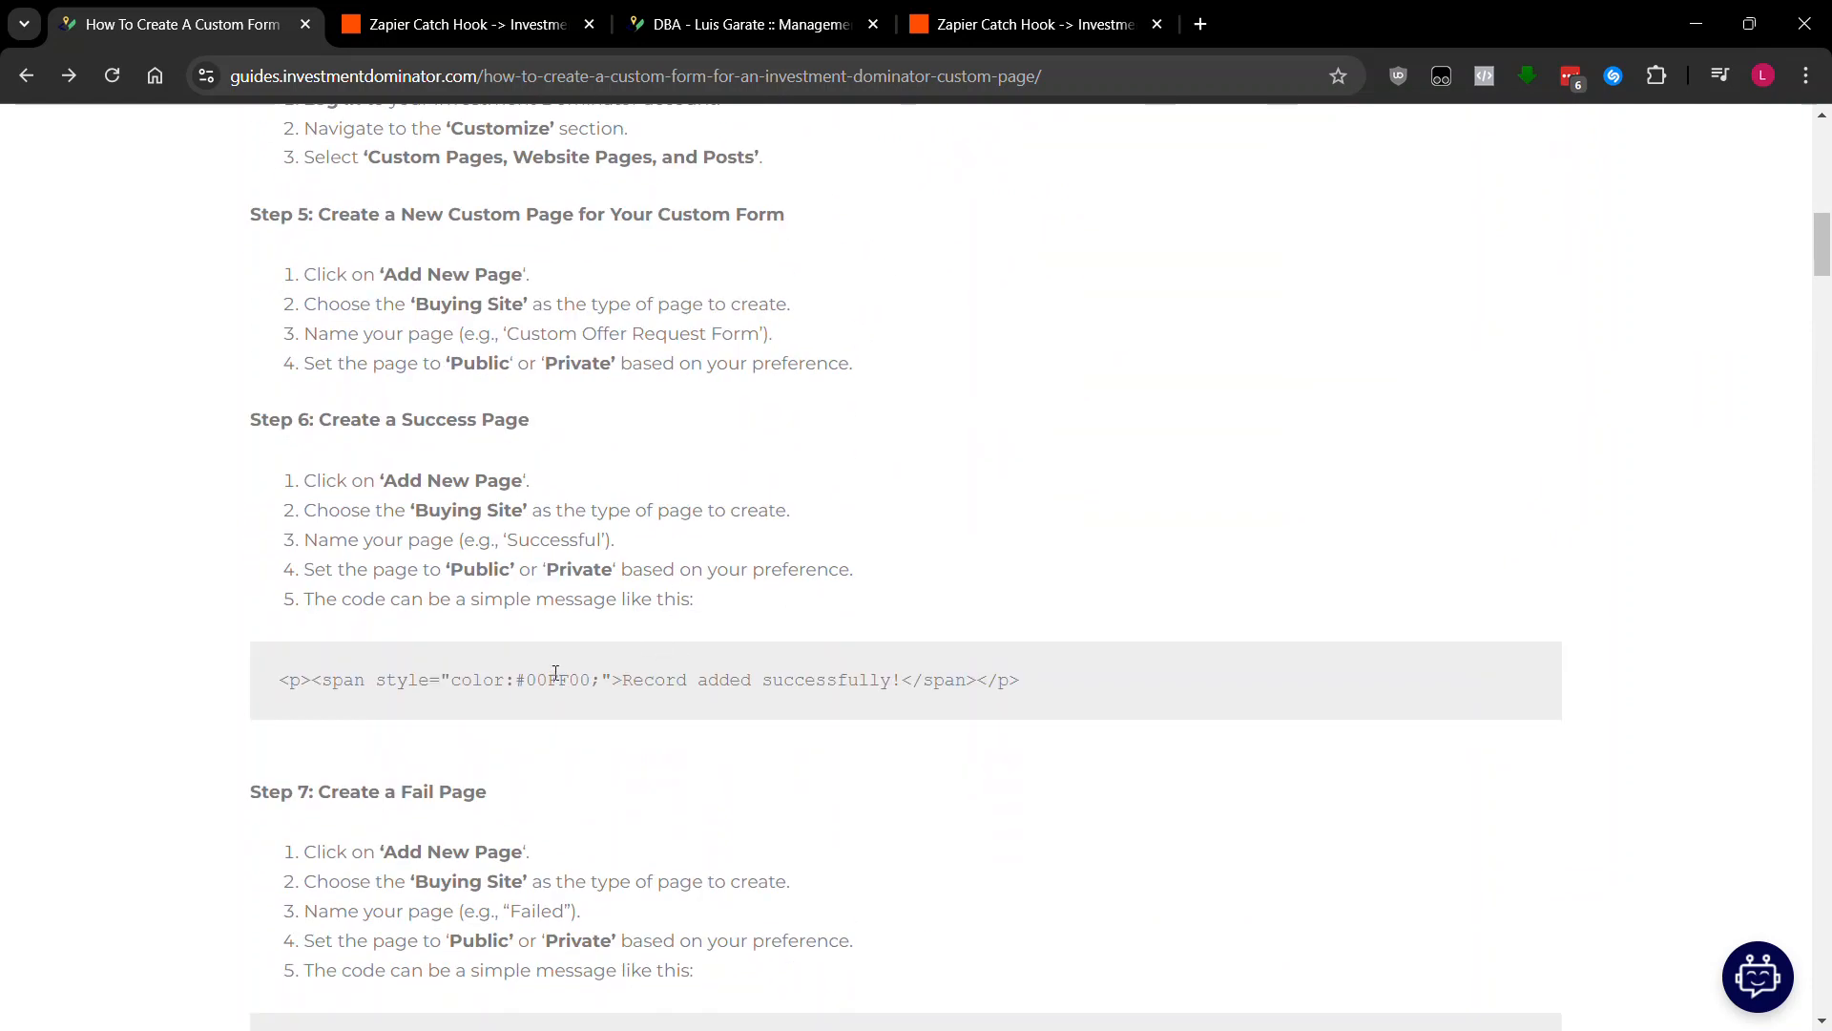
pyautogui.tripleClick(550, 674)
pyautogui.hotkey('ctrl', 'c')
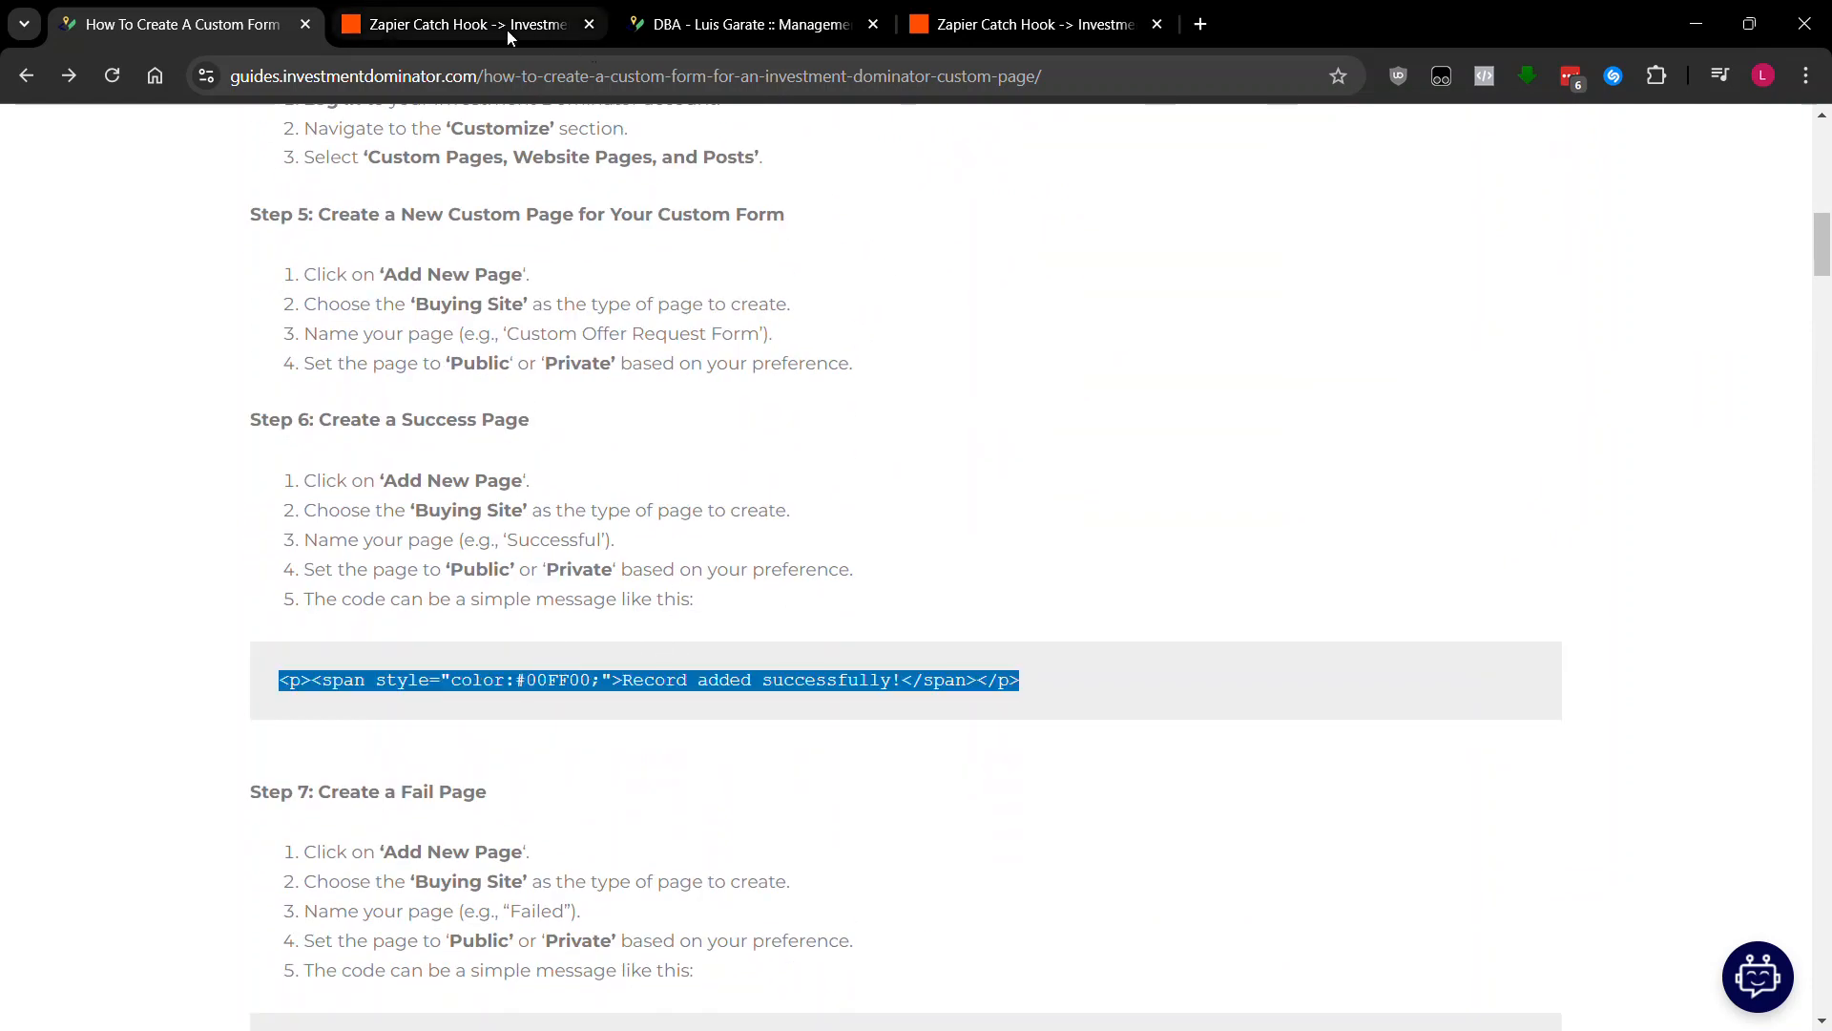
# - Paste the success message code into the Successful Video page's content as source and check it in the visual view
pyautogui.click(749, 24)
pyautogui.click(157, 682)
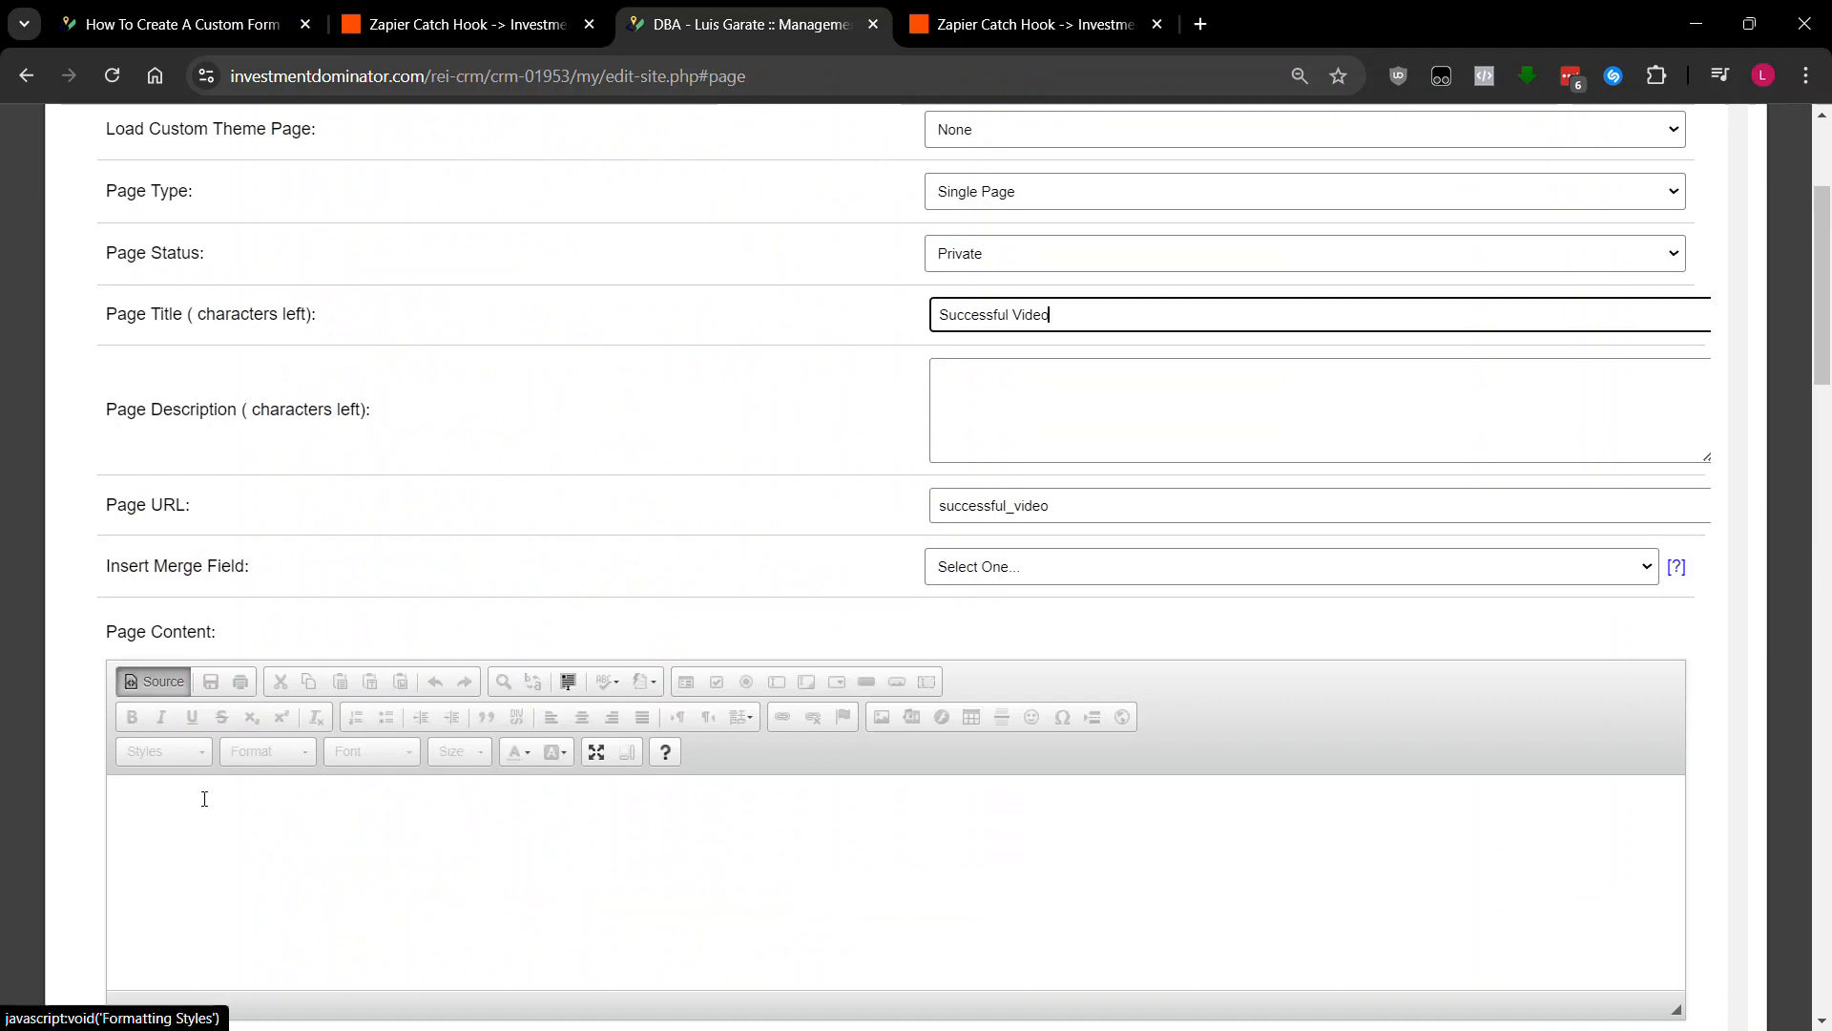
pyautogui.hotkey('ctrl', 'v')
pyautogui.click(145, 688)
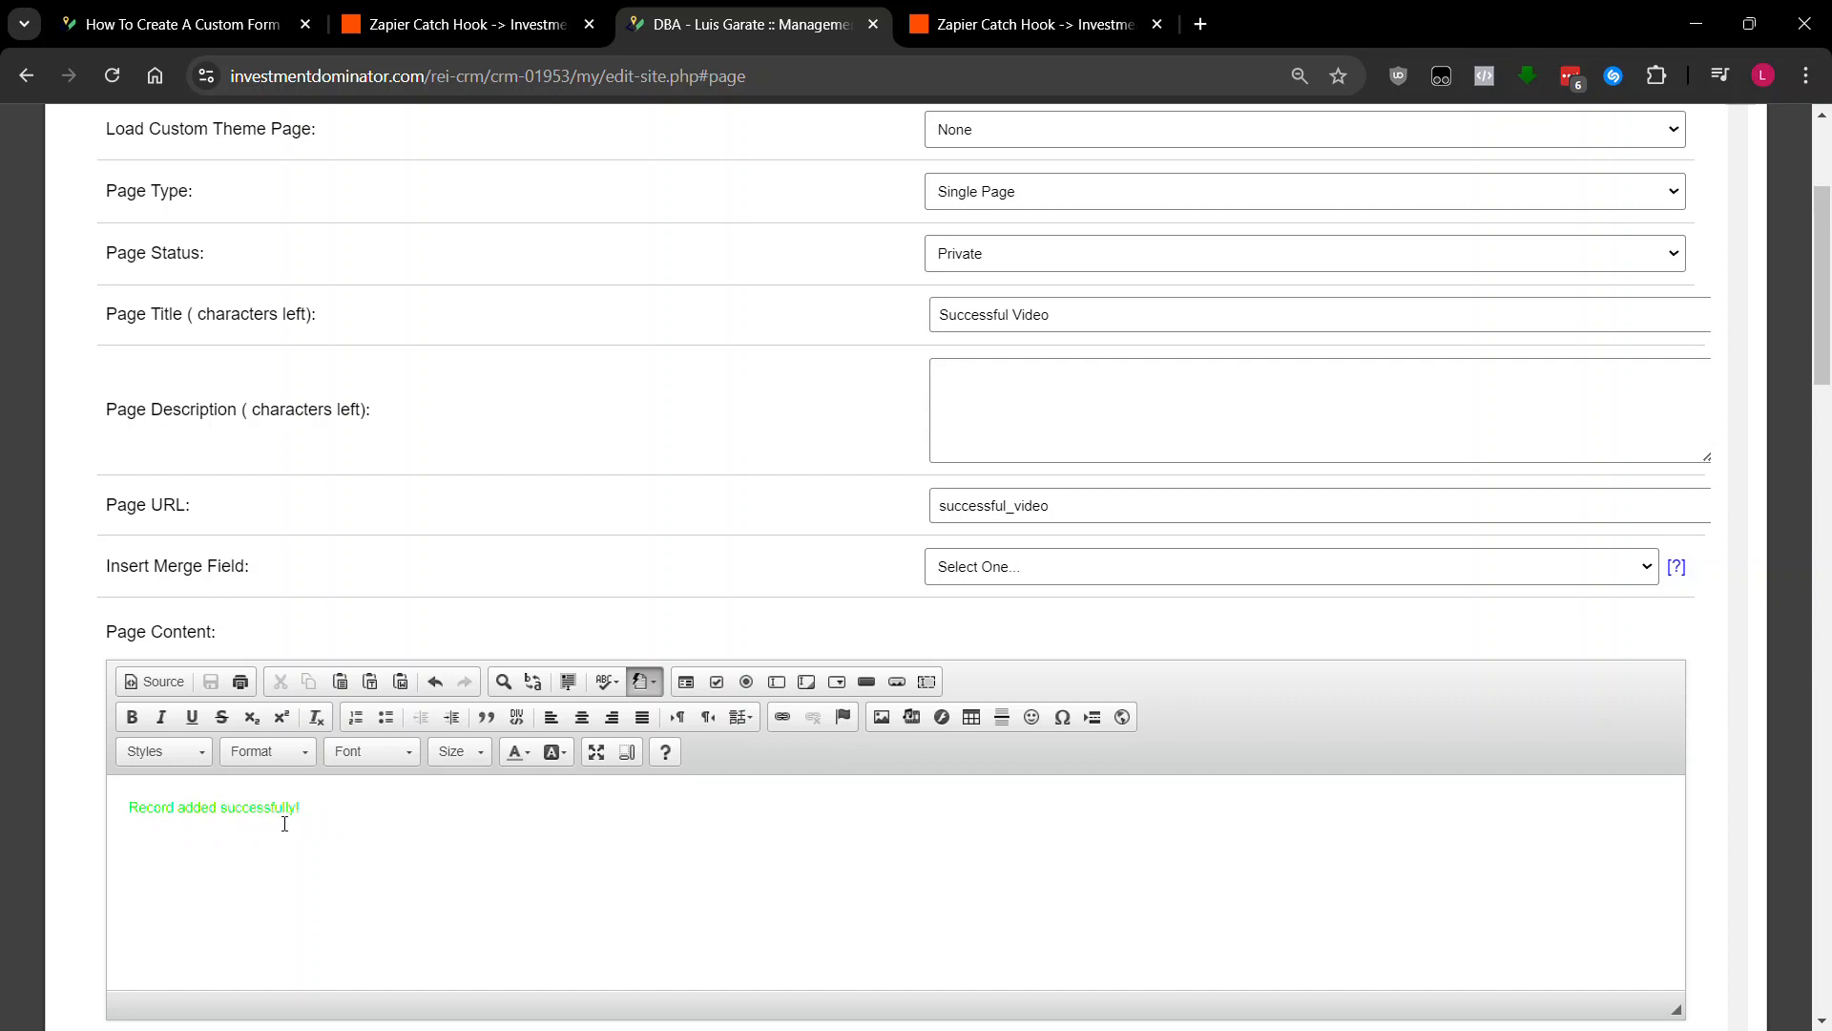
pyautogui.scroll(-5, 549, 413)
pyautogui.scroll(-5, 687, 483)
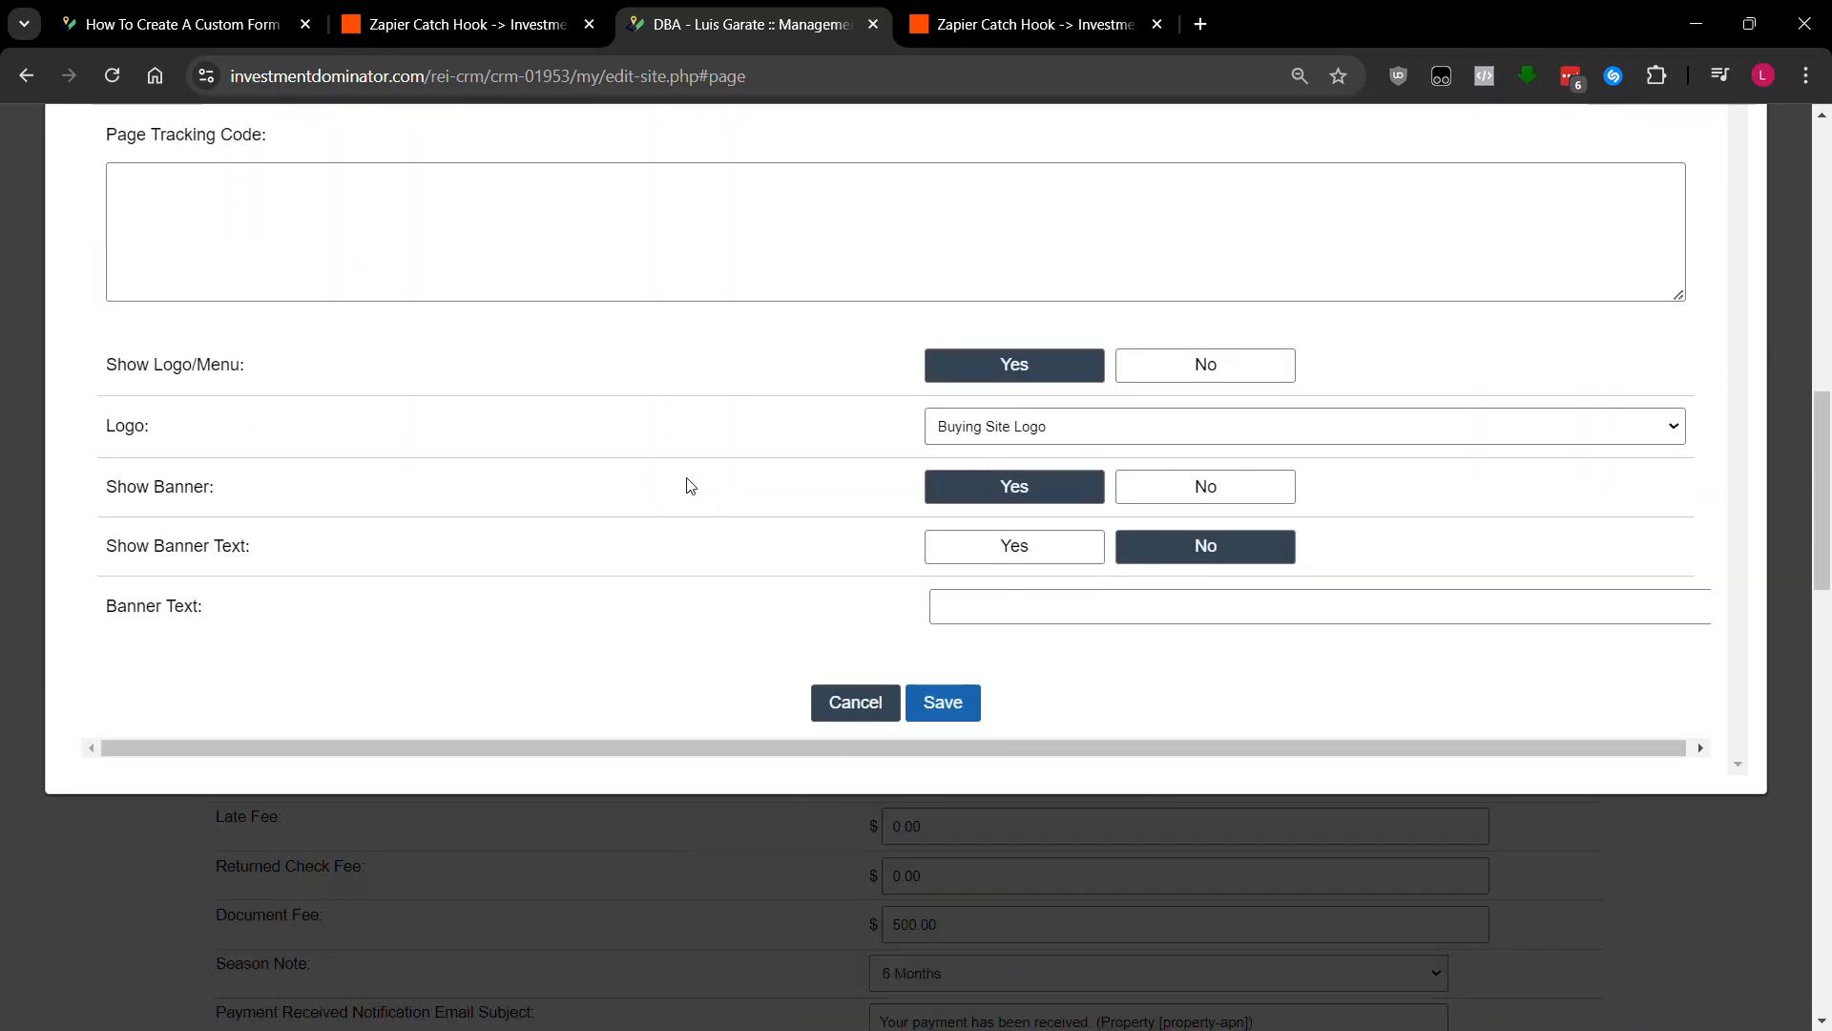
pyautogui.scroll(7, 940, 711)
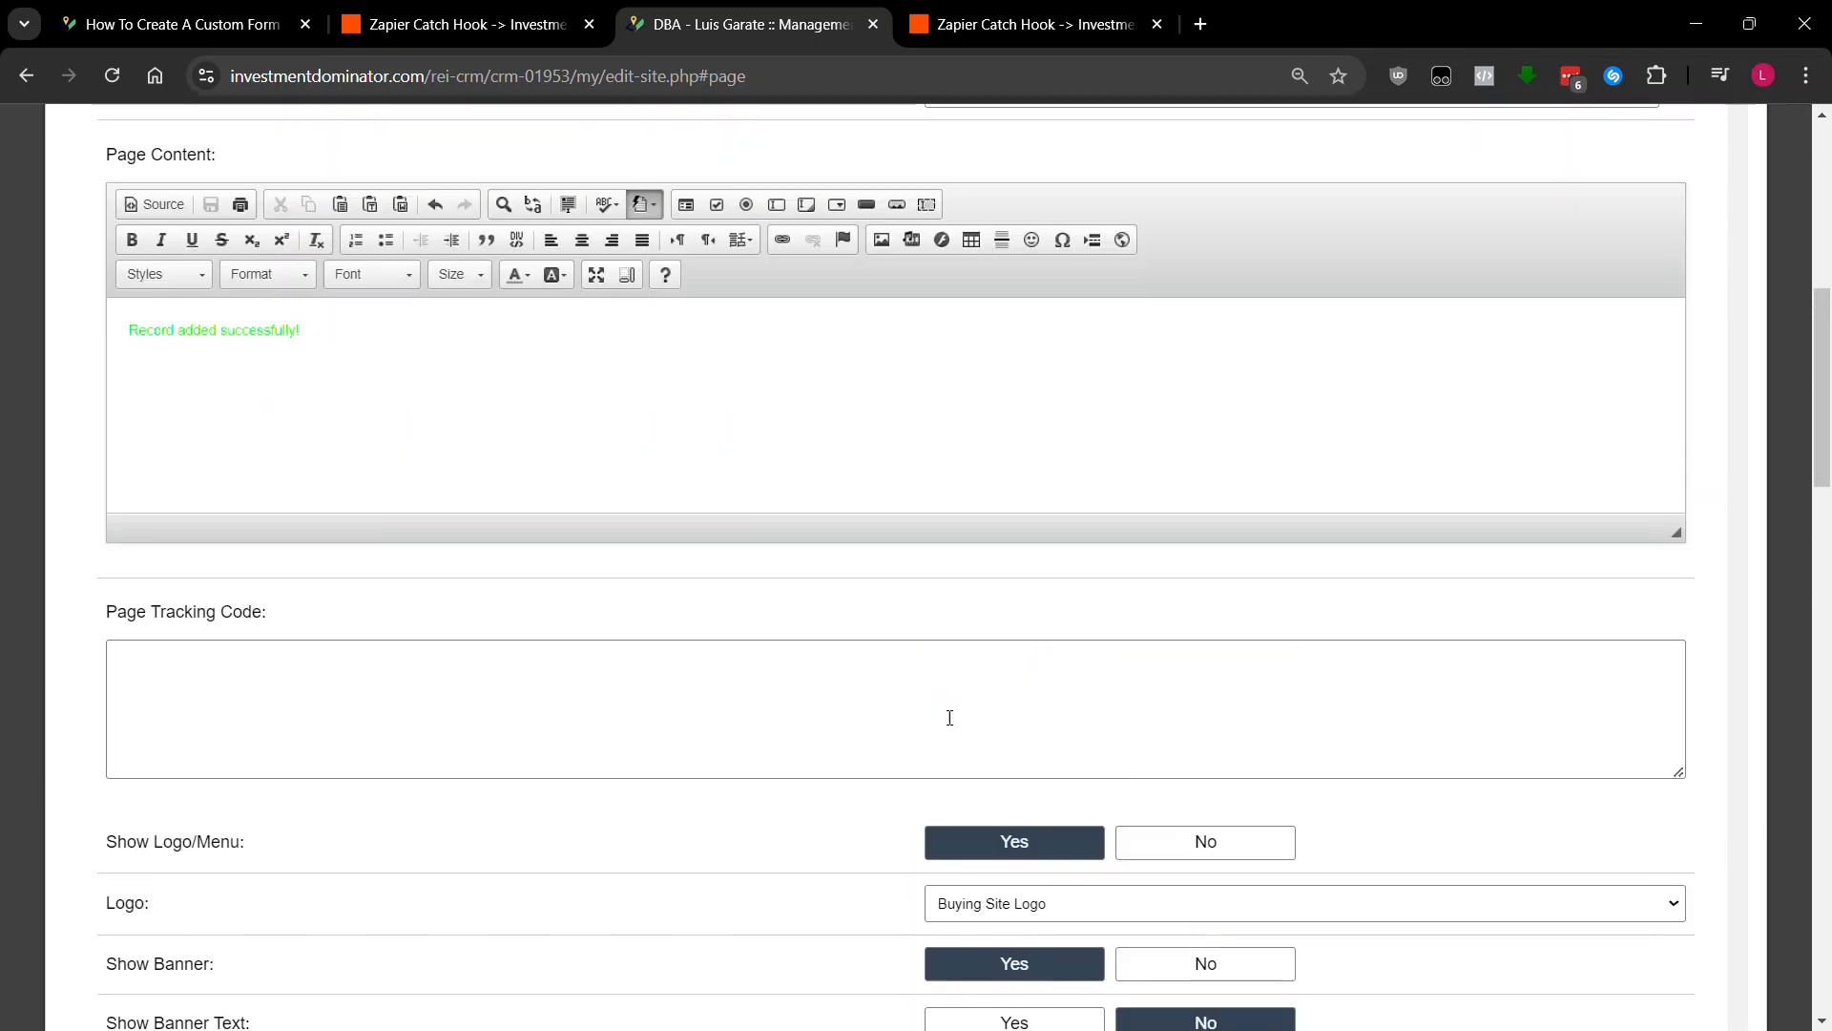
# - Save the Successful Video custom page and reopen the Website Pages and Posts section
pyautogui.scroll(-7, 965, 725)
pyautogui.click(942, 721)
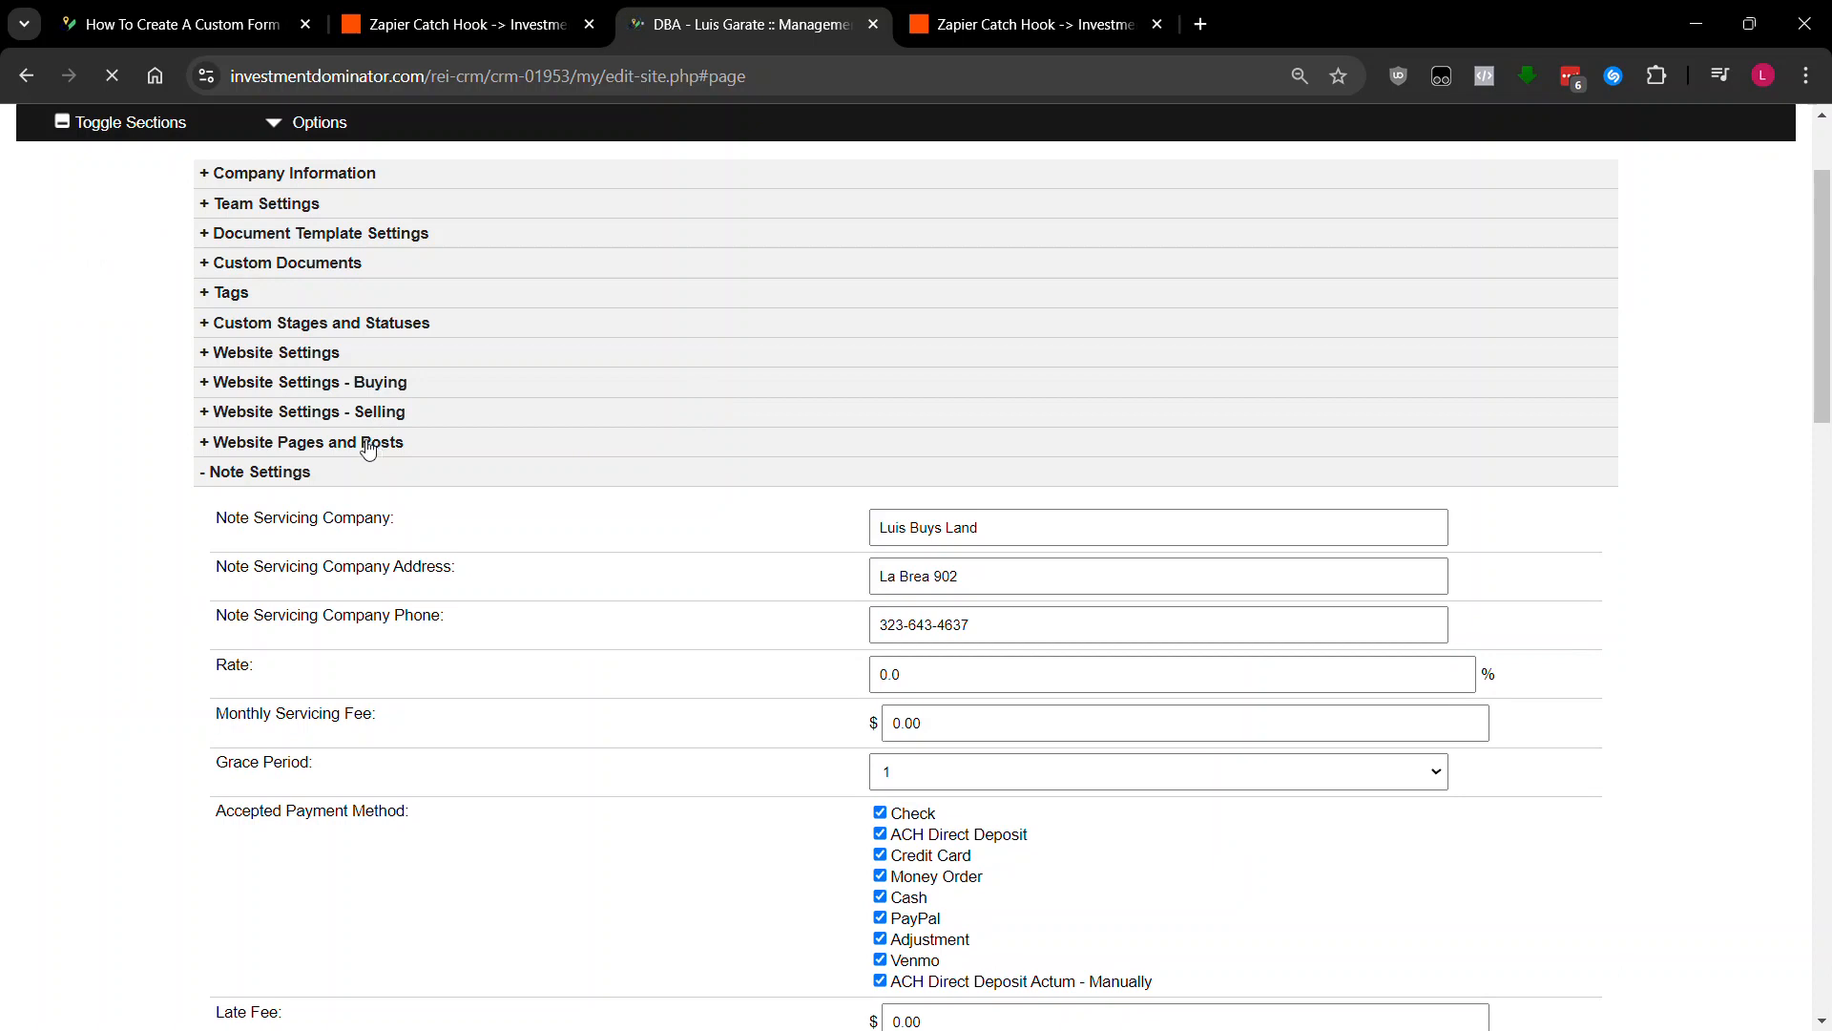
pyautogui.click(370, 443)
pyautogui.scroll(2, 590, 395)
pyautogui.scroll(12, 590, 395)
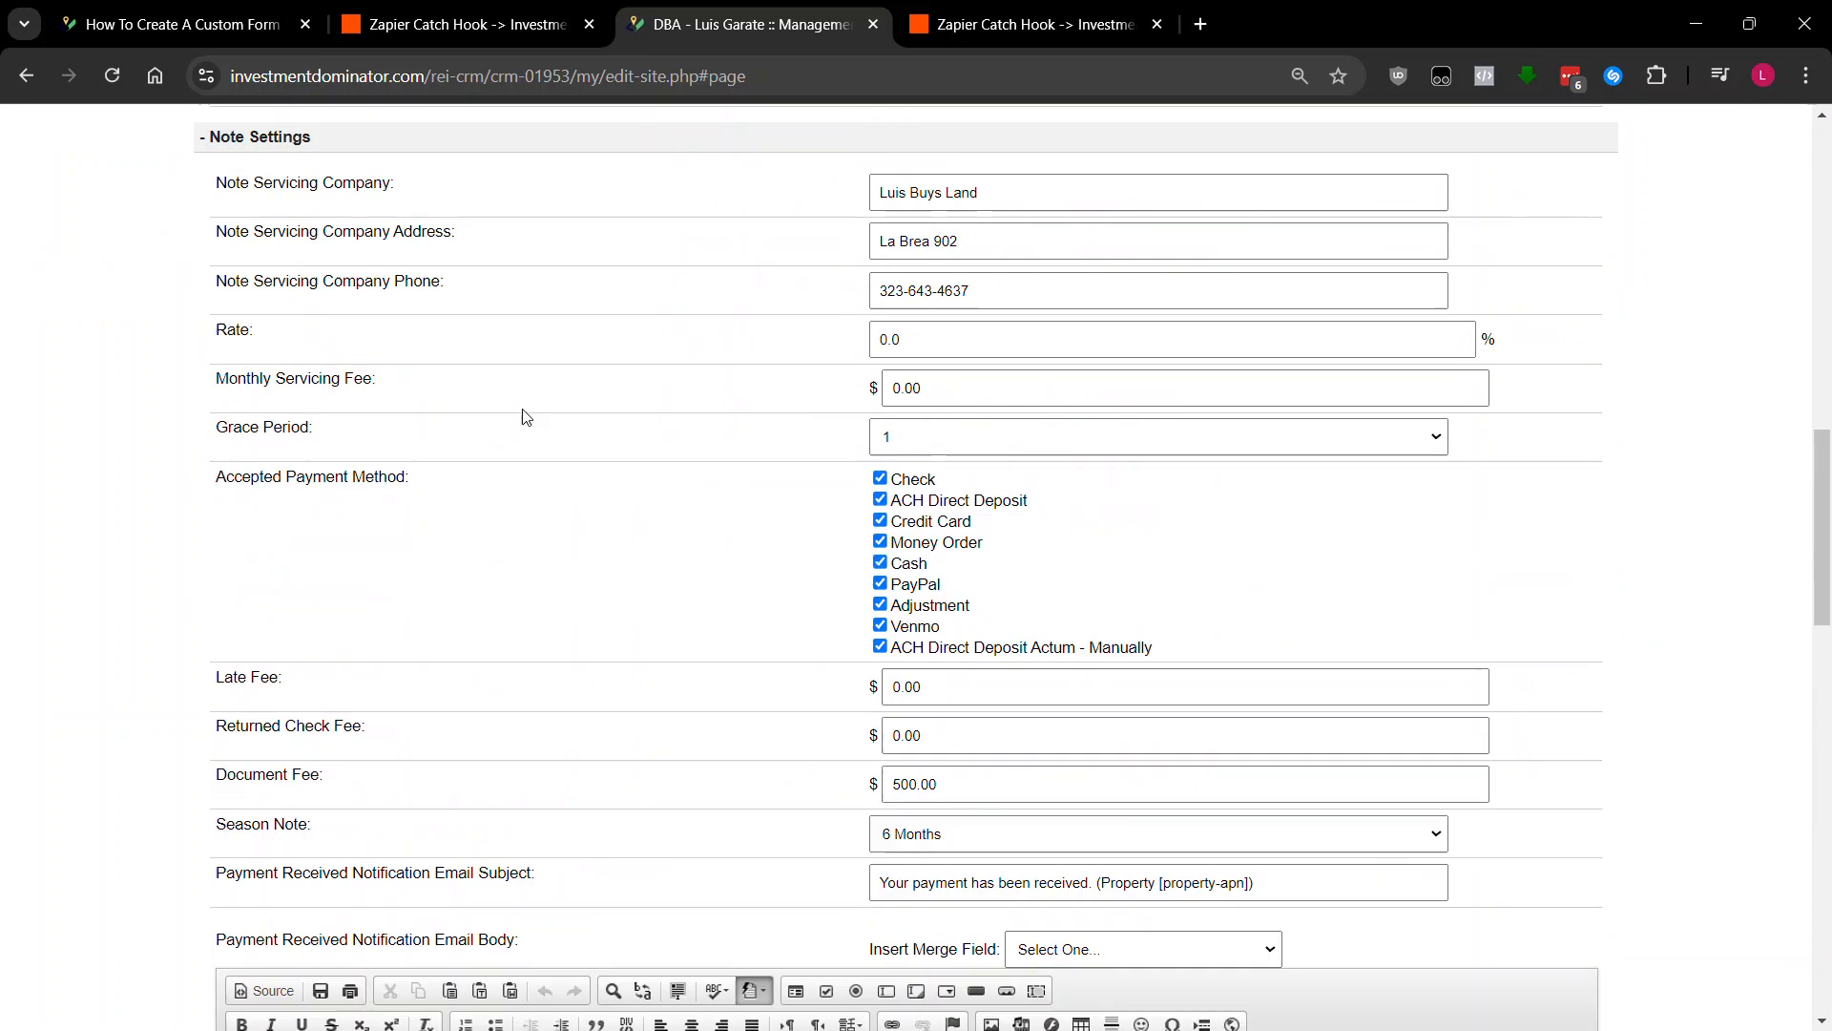
pyautogui.scroll(5, 437, 487)
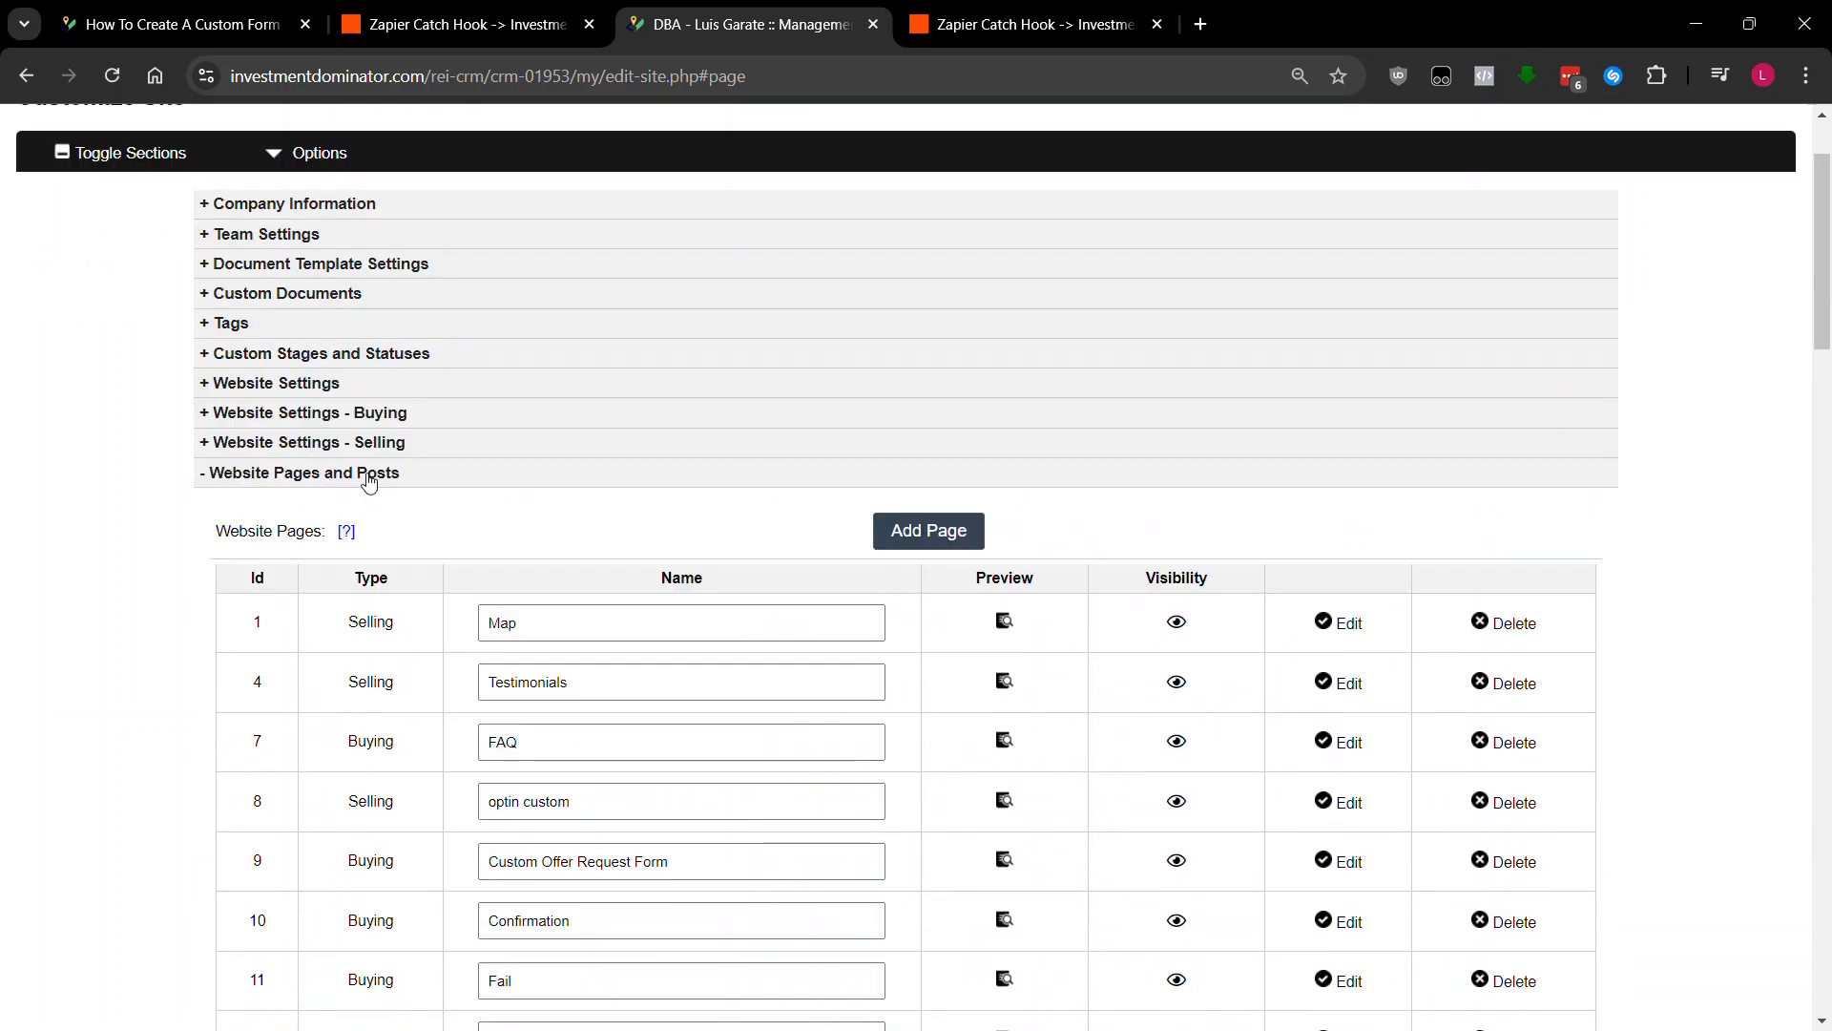
# - Add another custom page for the Buying Website and title it "Failed Video"
pyautogui.click(914, 538)
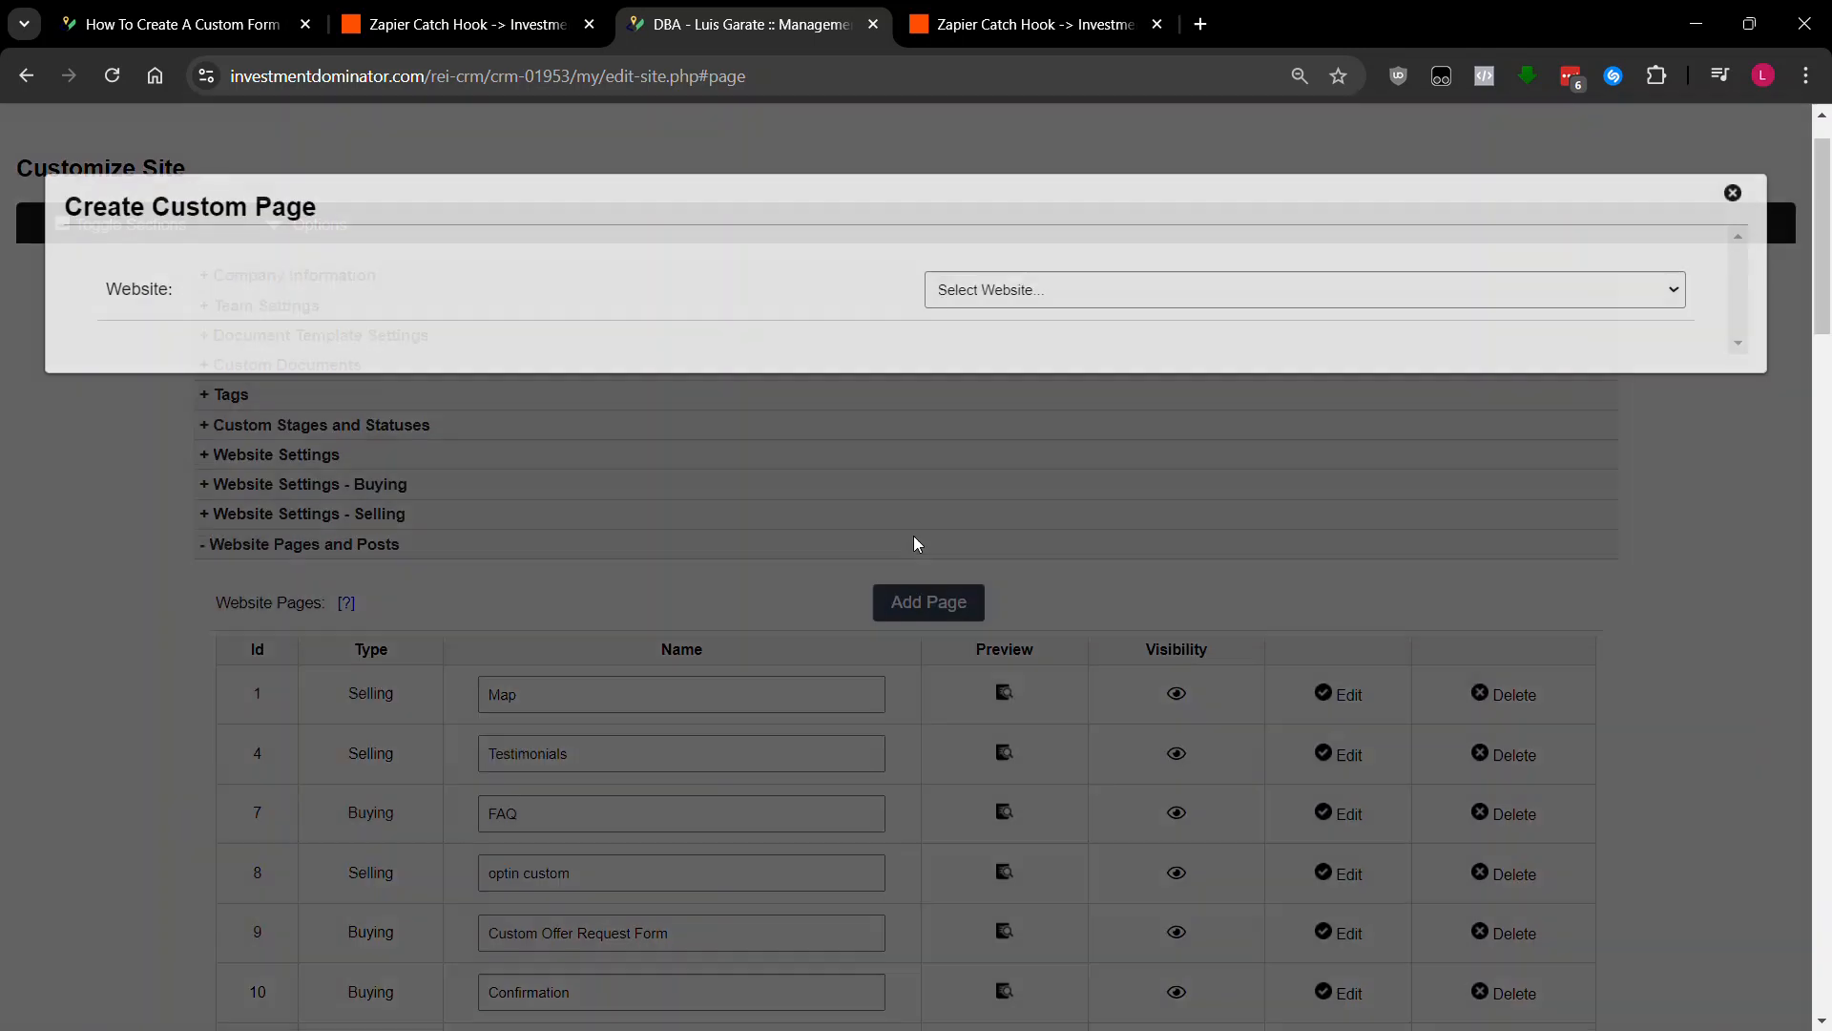
pyautogui.click(999, 307)
pyautogui.click(992, 369)
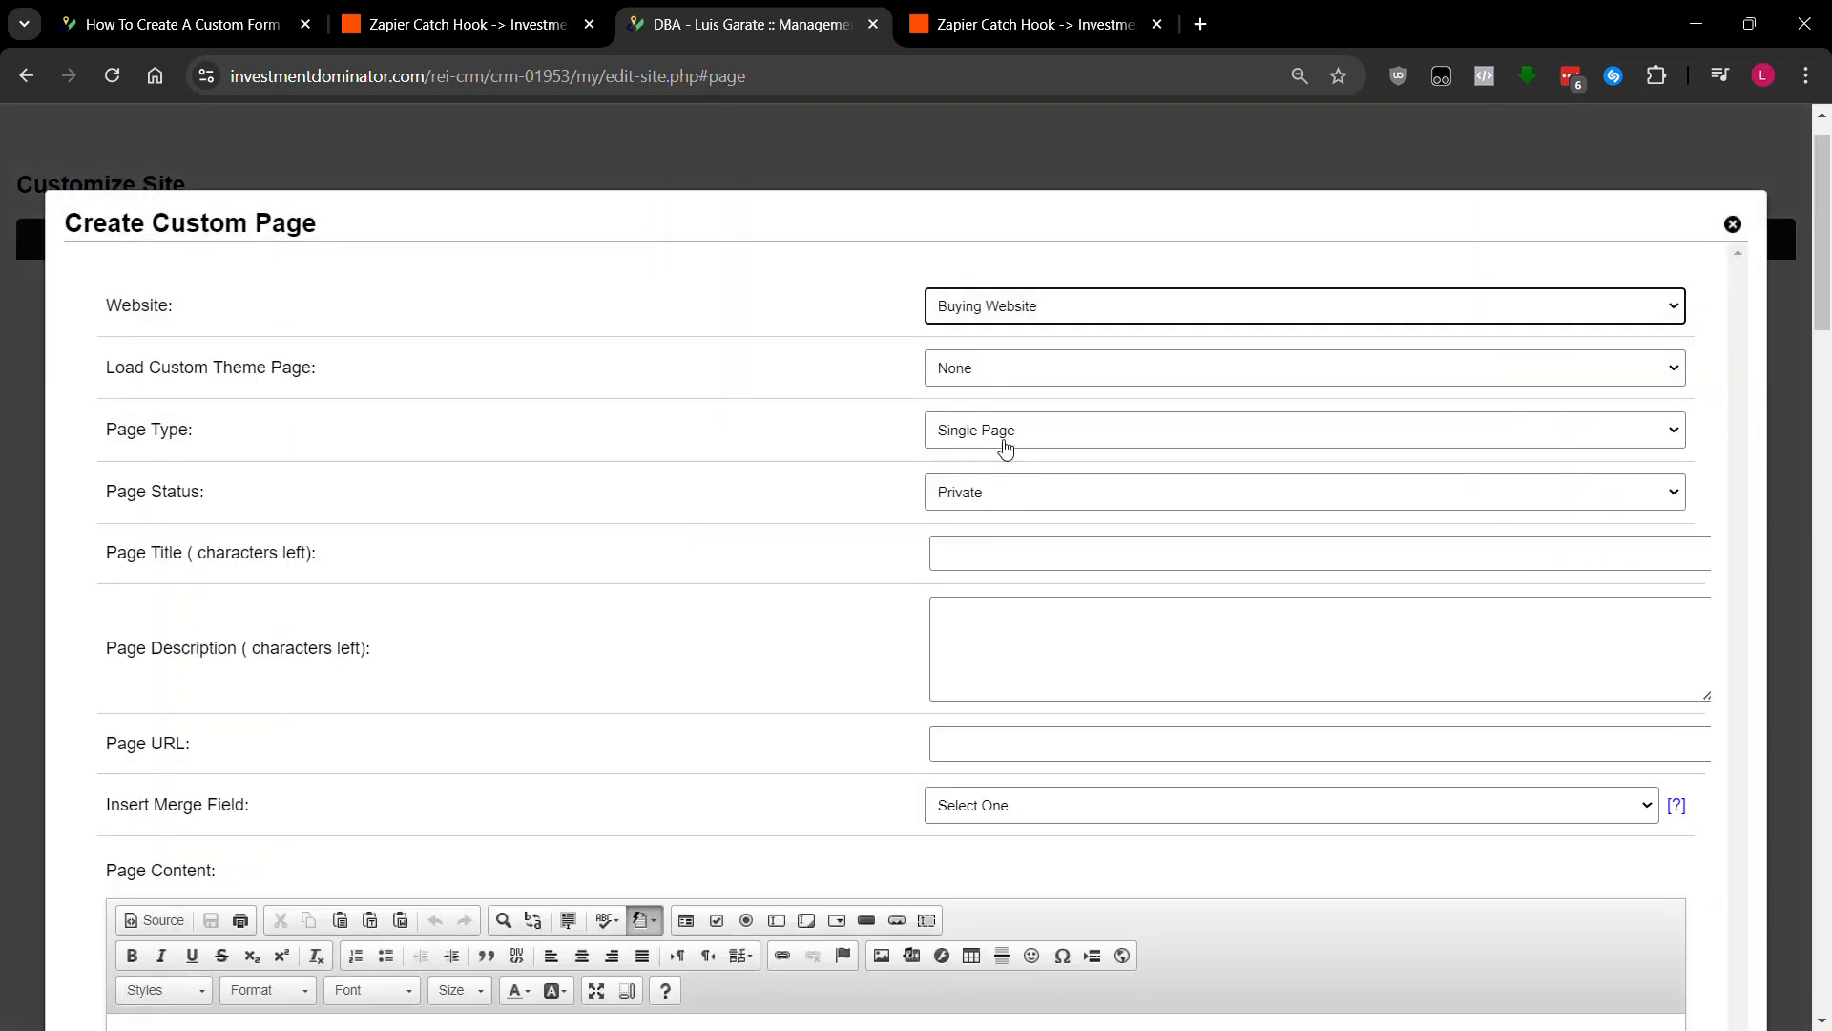
pyautogui.click(983, 551)
pyautogui.write('F')
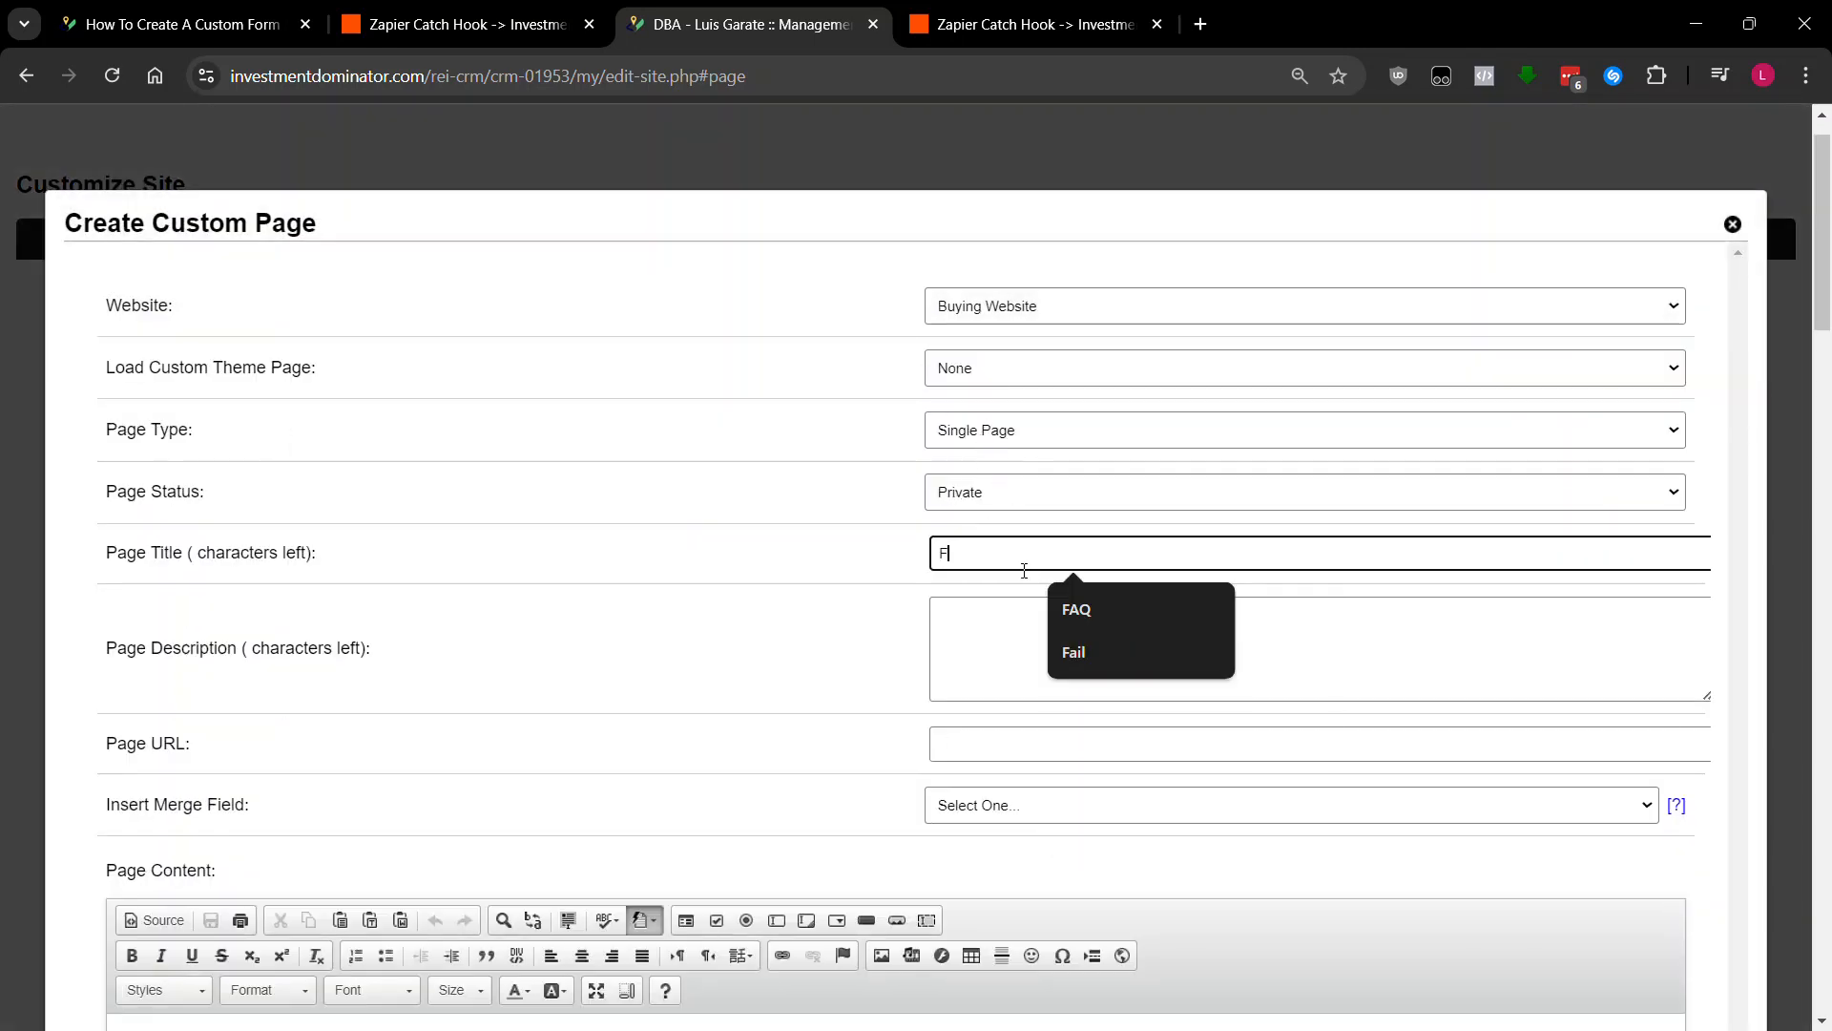
pyautogui.write('ailed_V')
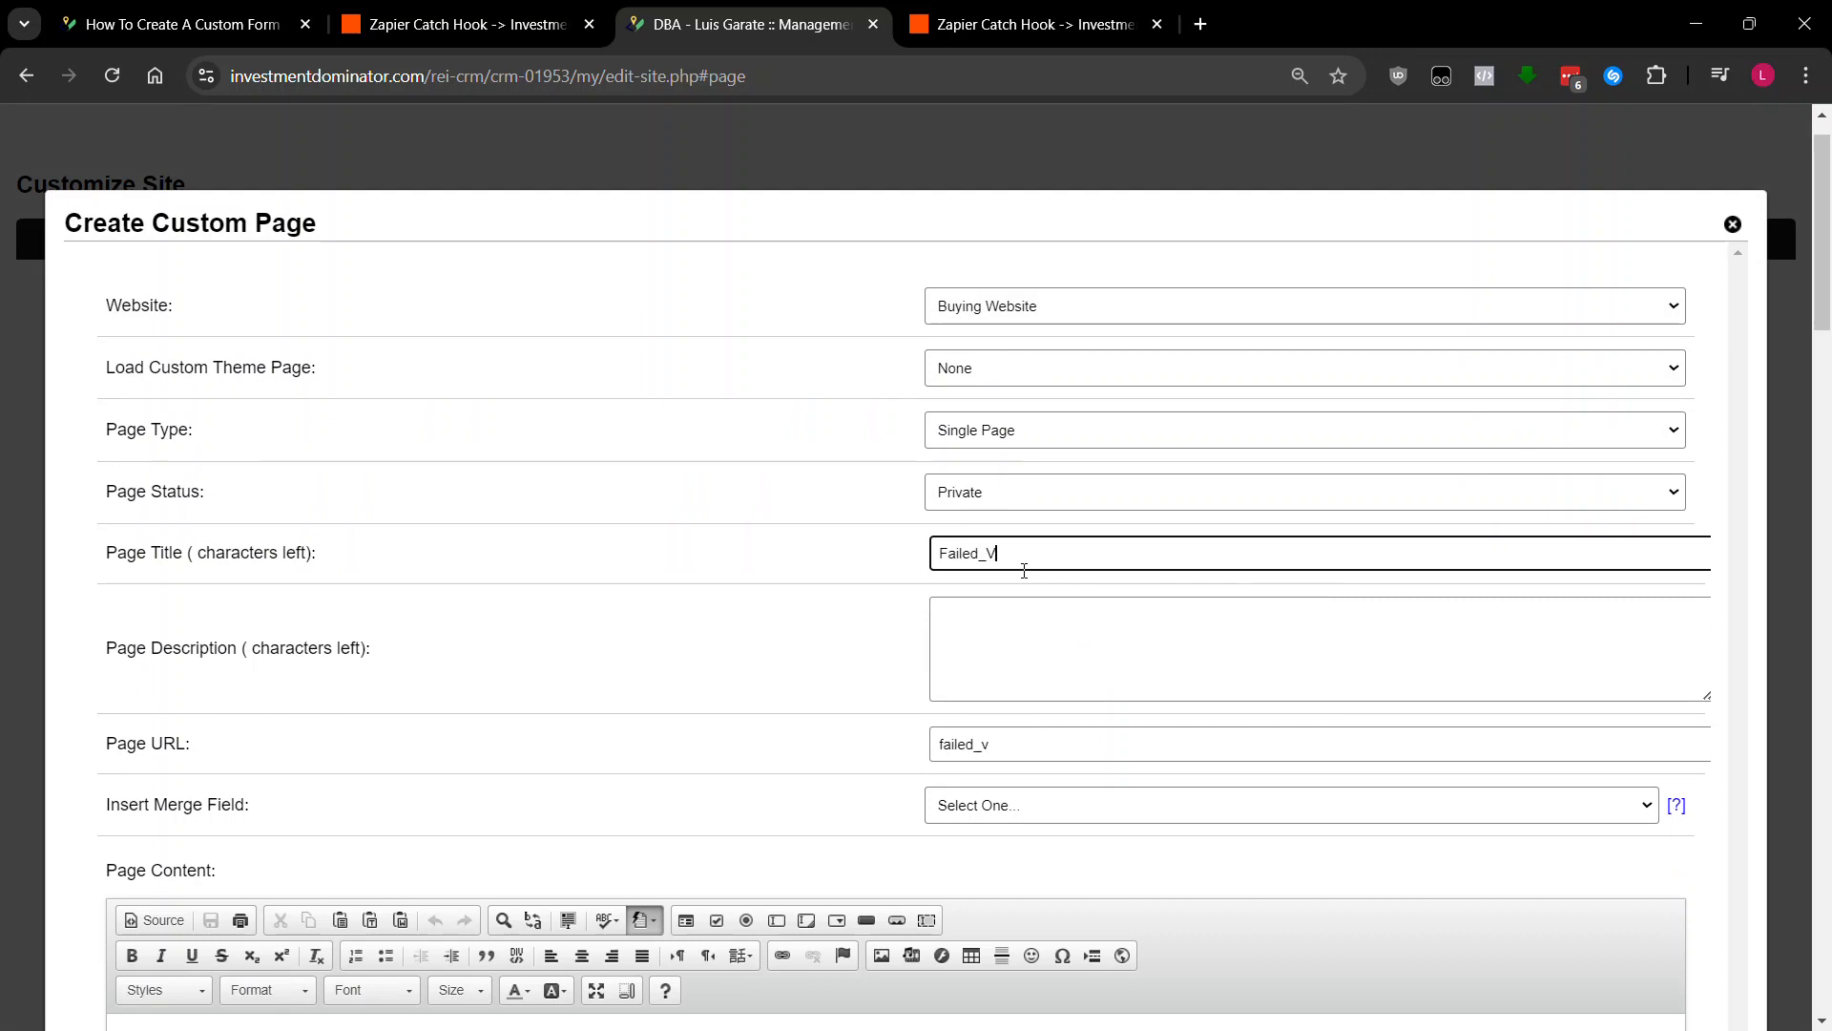
pyautogui.write('ideo')
pyautogui.press('BackSpace')
pyautogui.press('BackSpace')
pyautogui.write('V')
# - Return to the custom form guide and copy Step 7's "Record not added." message code
pyautogui.scroll(-2, 682, 445)
pyautogui.click(236, 38)
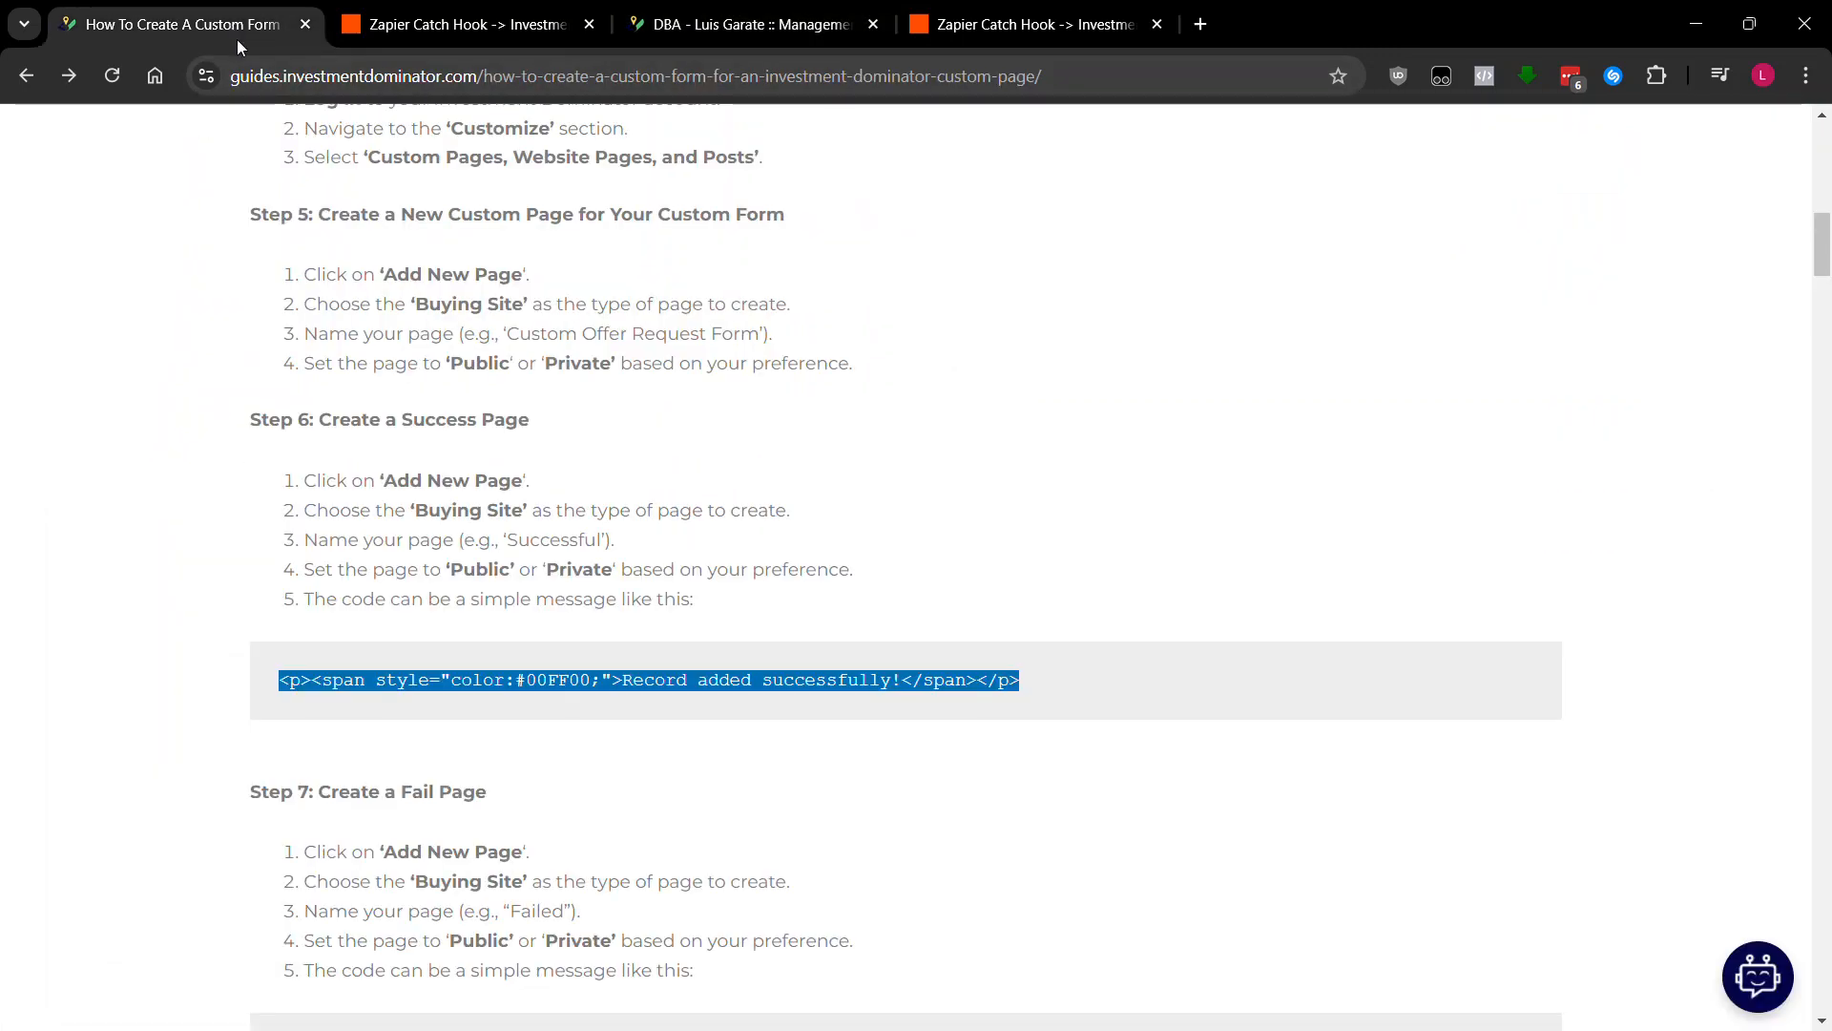
pyautogui.scroll(-3, 442, 467)
pyautogui.tripleClick(556, 693)
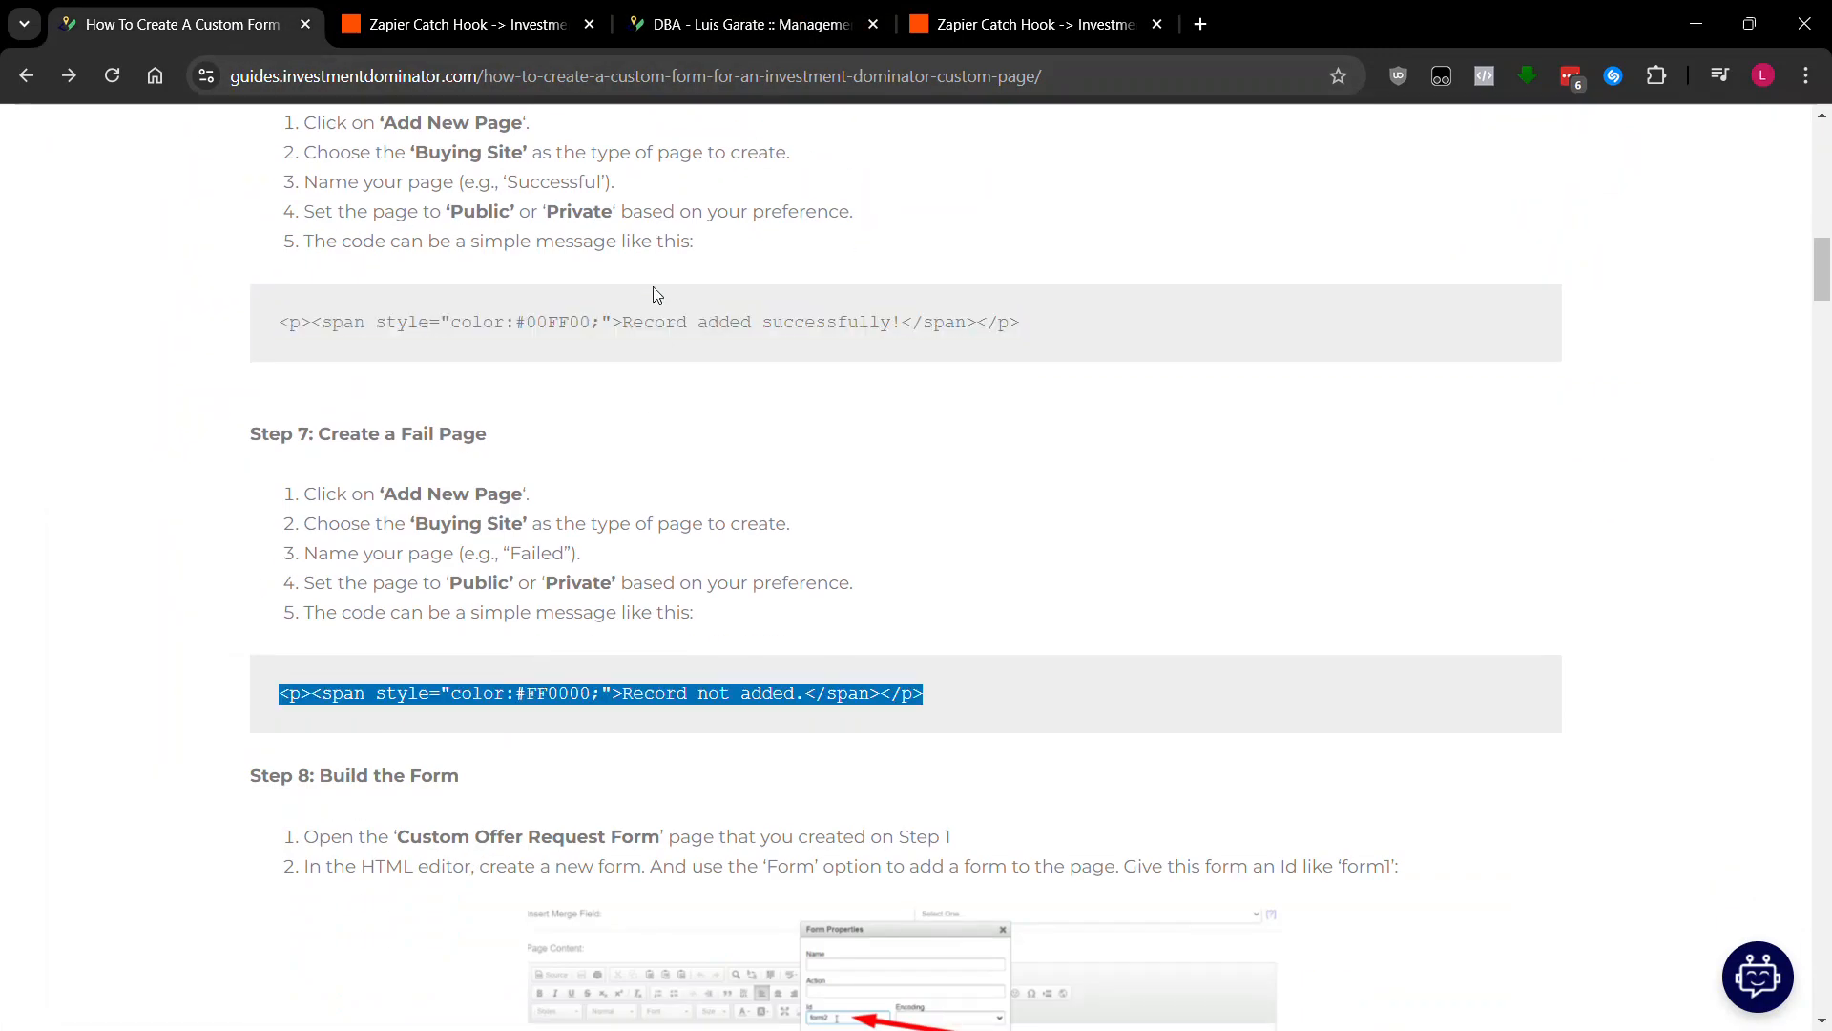
pyautogui.hotkey('ctrl', 'c')
# - Paste the fail message code into the Failed Video page's content as source and save the page
pyautogui.click(749, 24)
pyautogui.click(153, 681)
pyautogui.hotkey('ctrl', 'v')
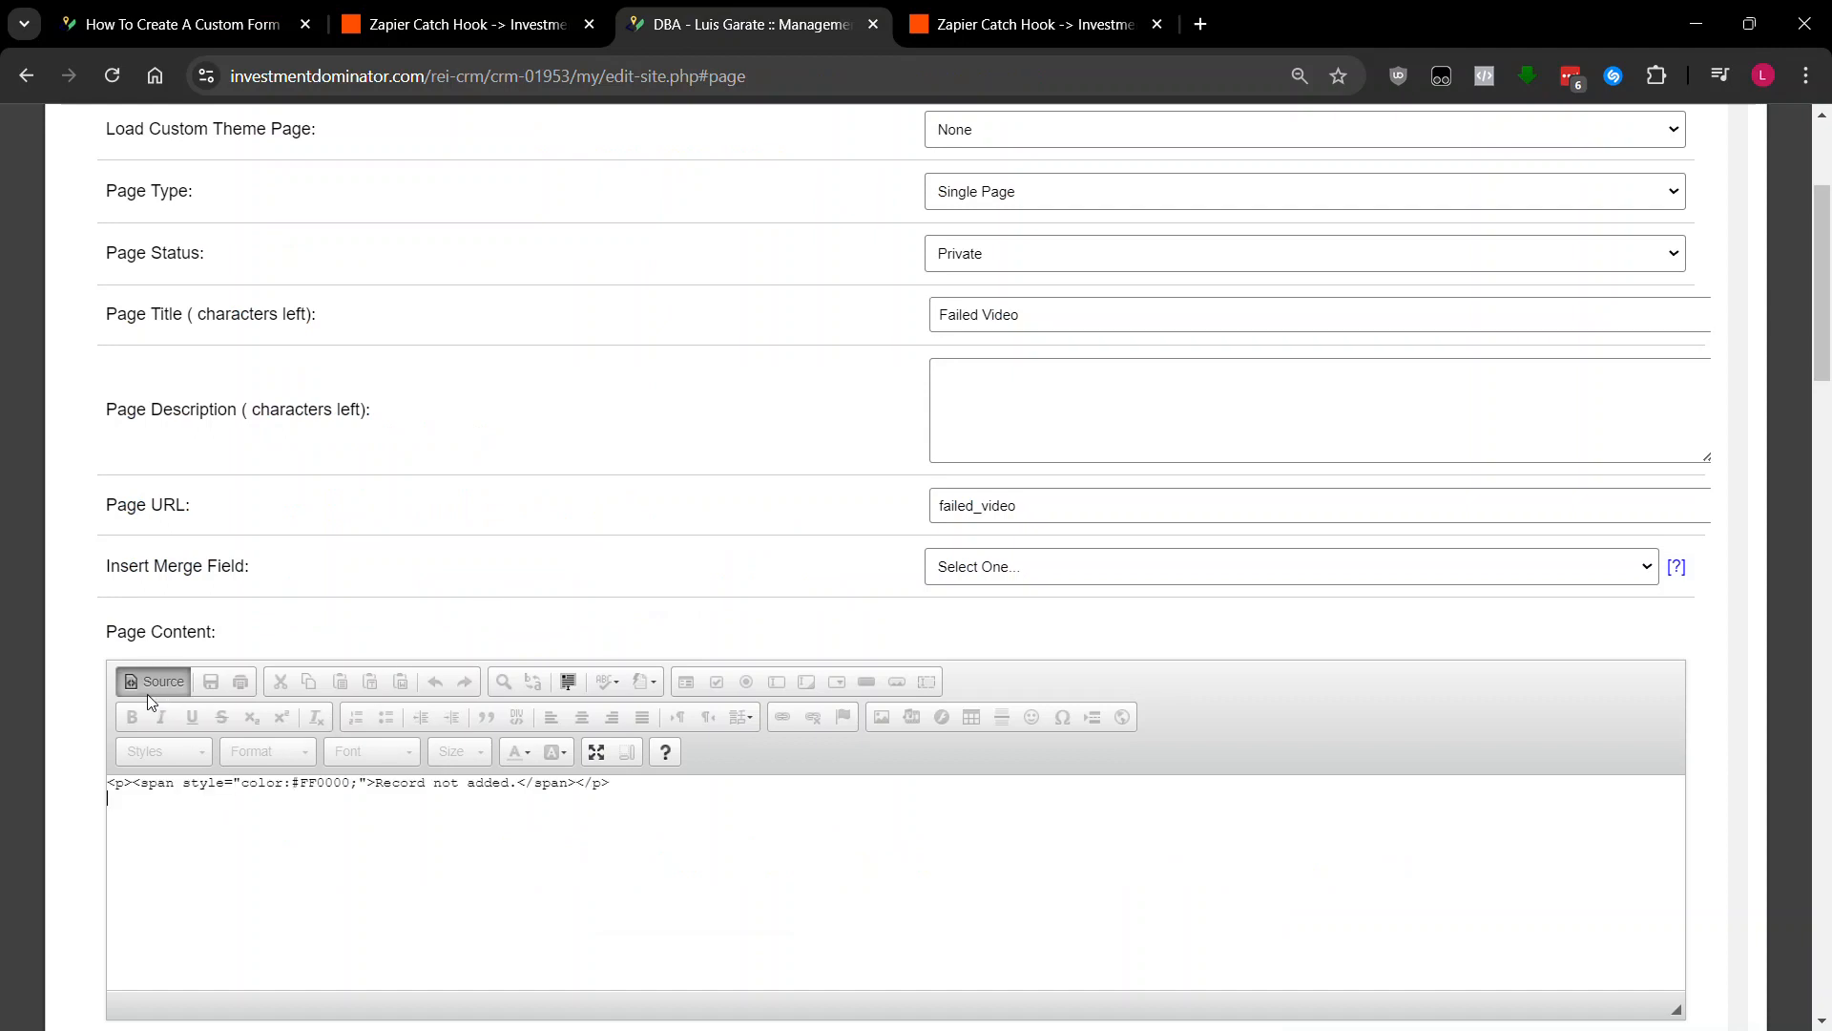
pyautogui.click(153, 683)
pyautogui.scroll(-10, 371, 604)
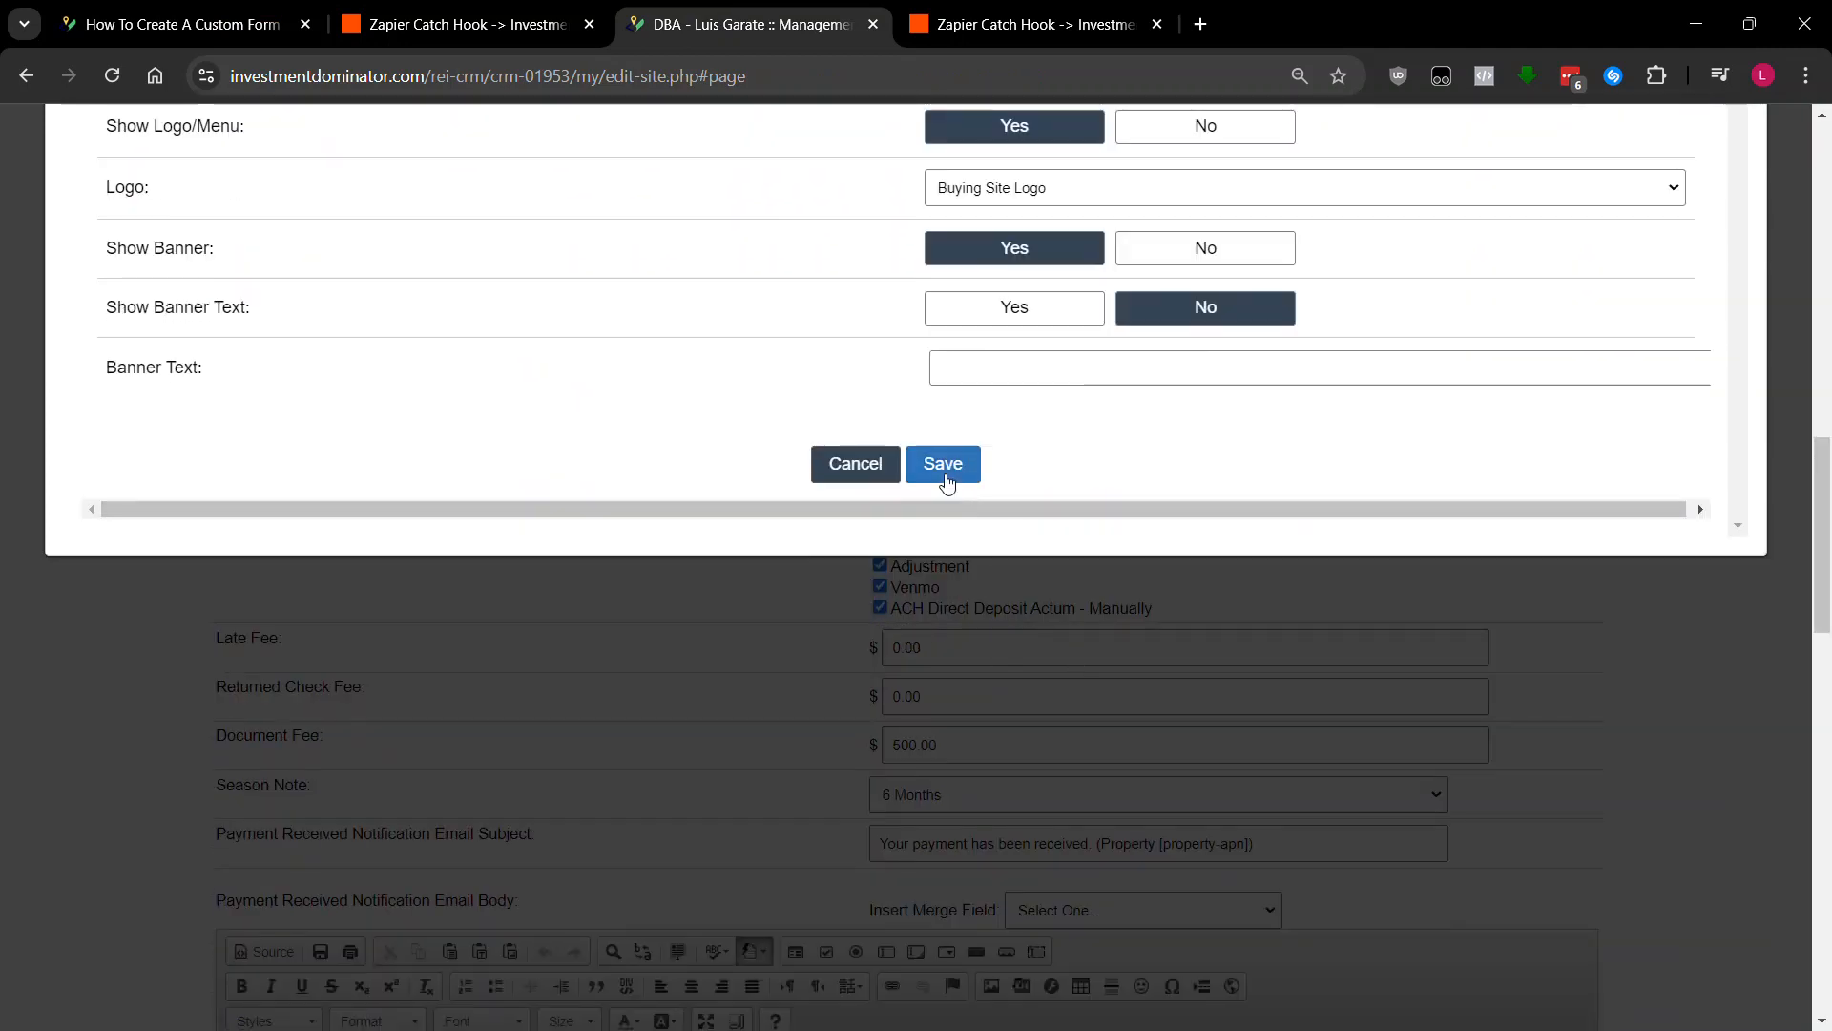
pyautogui.click(941, 465)
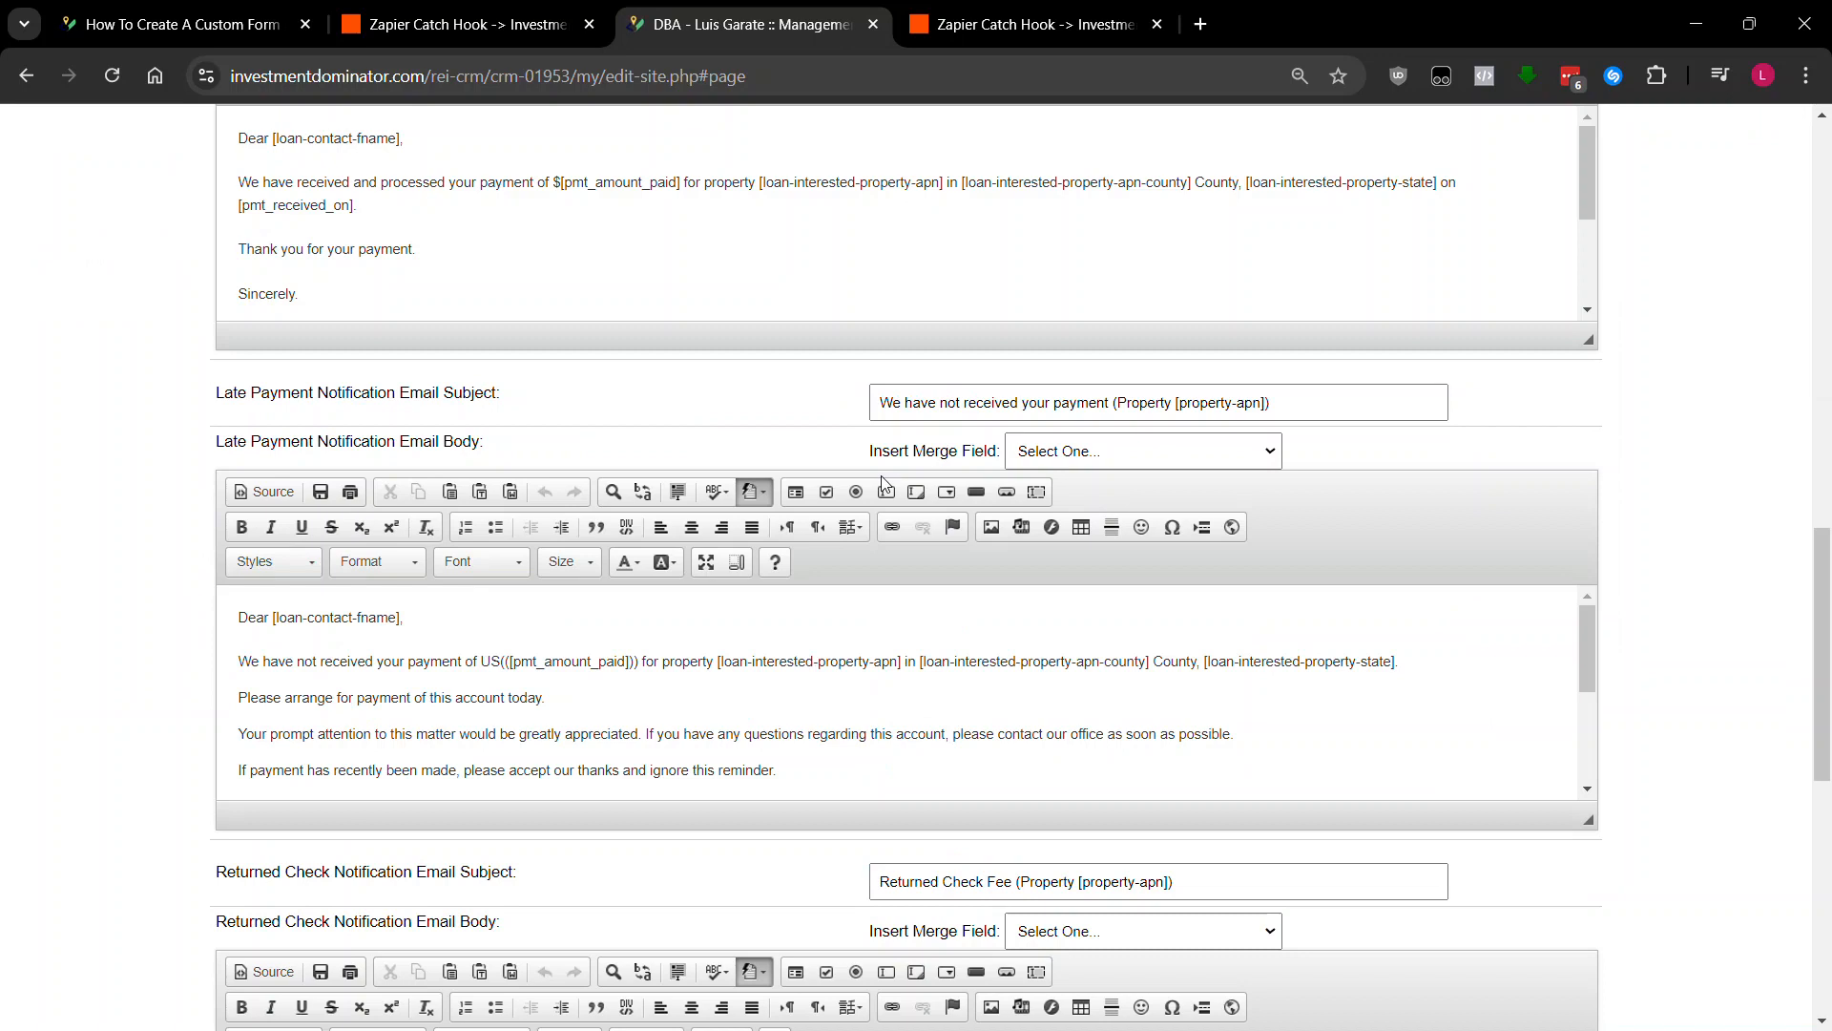
# - Collapse Note Settings, reopen Website Pages and Posts and open the Custom New Offer Request Form Video page for editing
pyautogui.scroll(15, 379, 350)
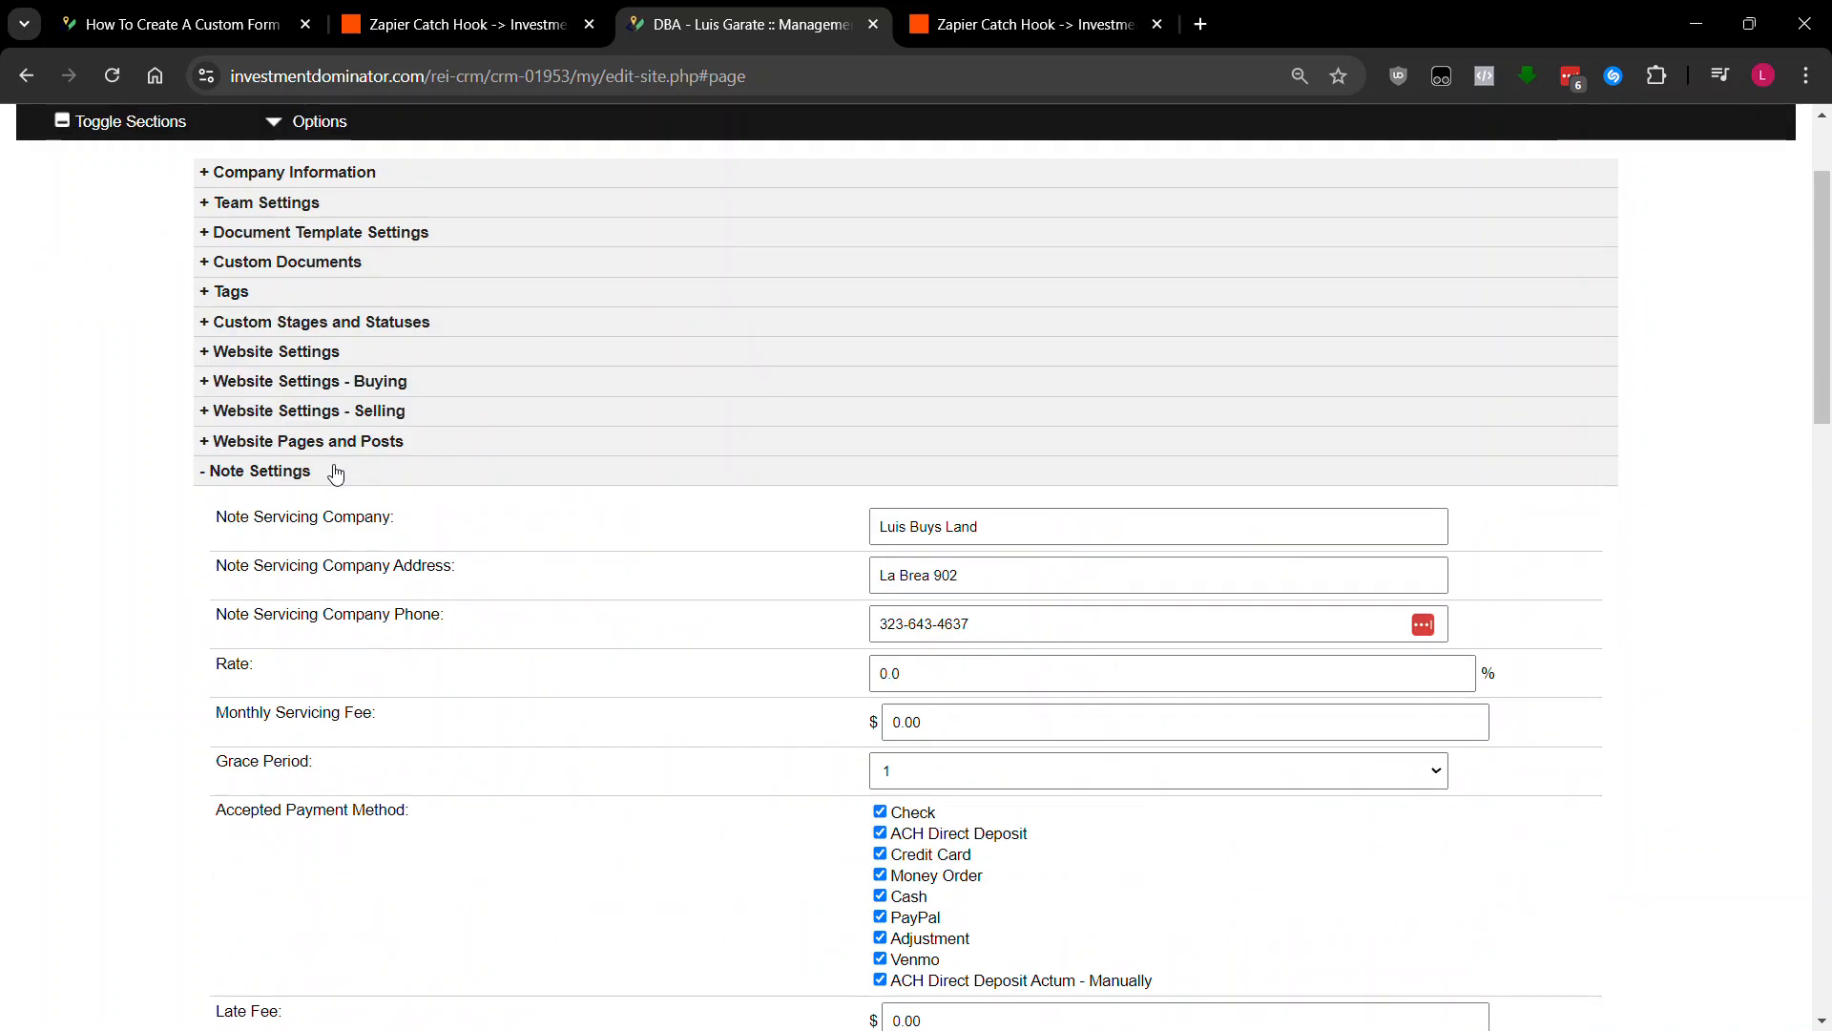
pyautogui.click(335, 472)
pyautogui.click(342, 447)
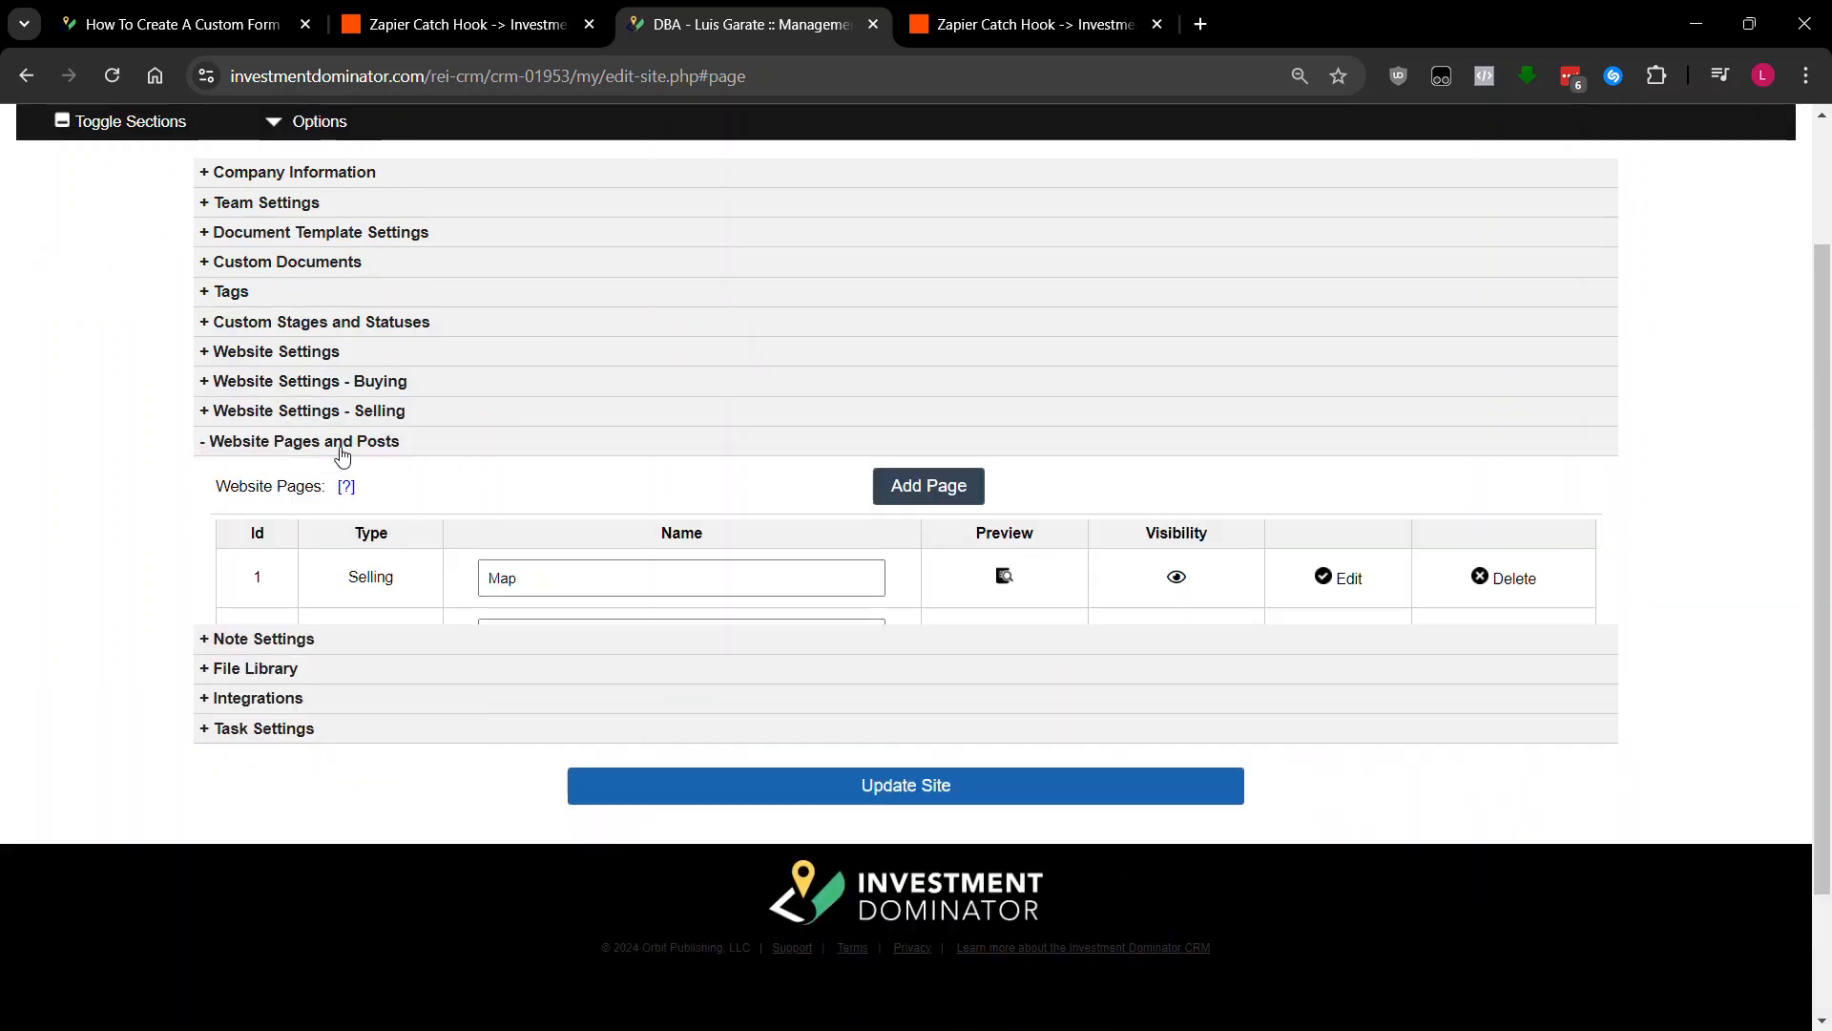
pyautogui.scroll(-2, 375, 476)
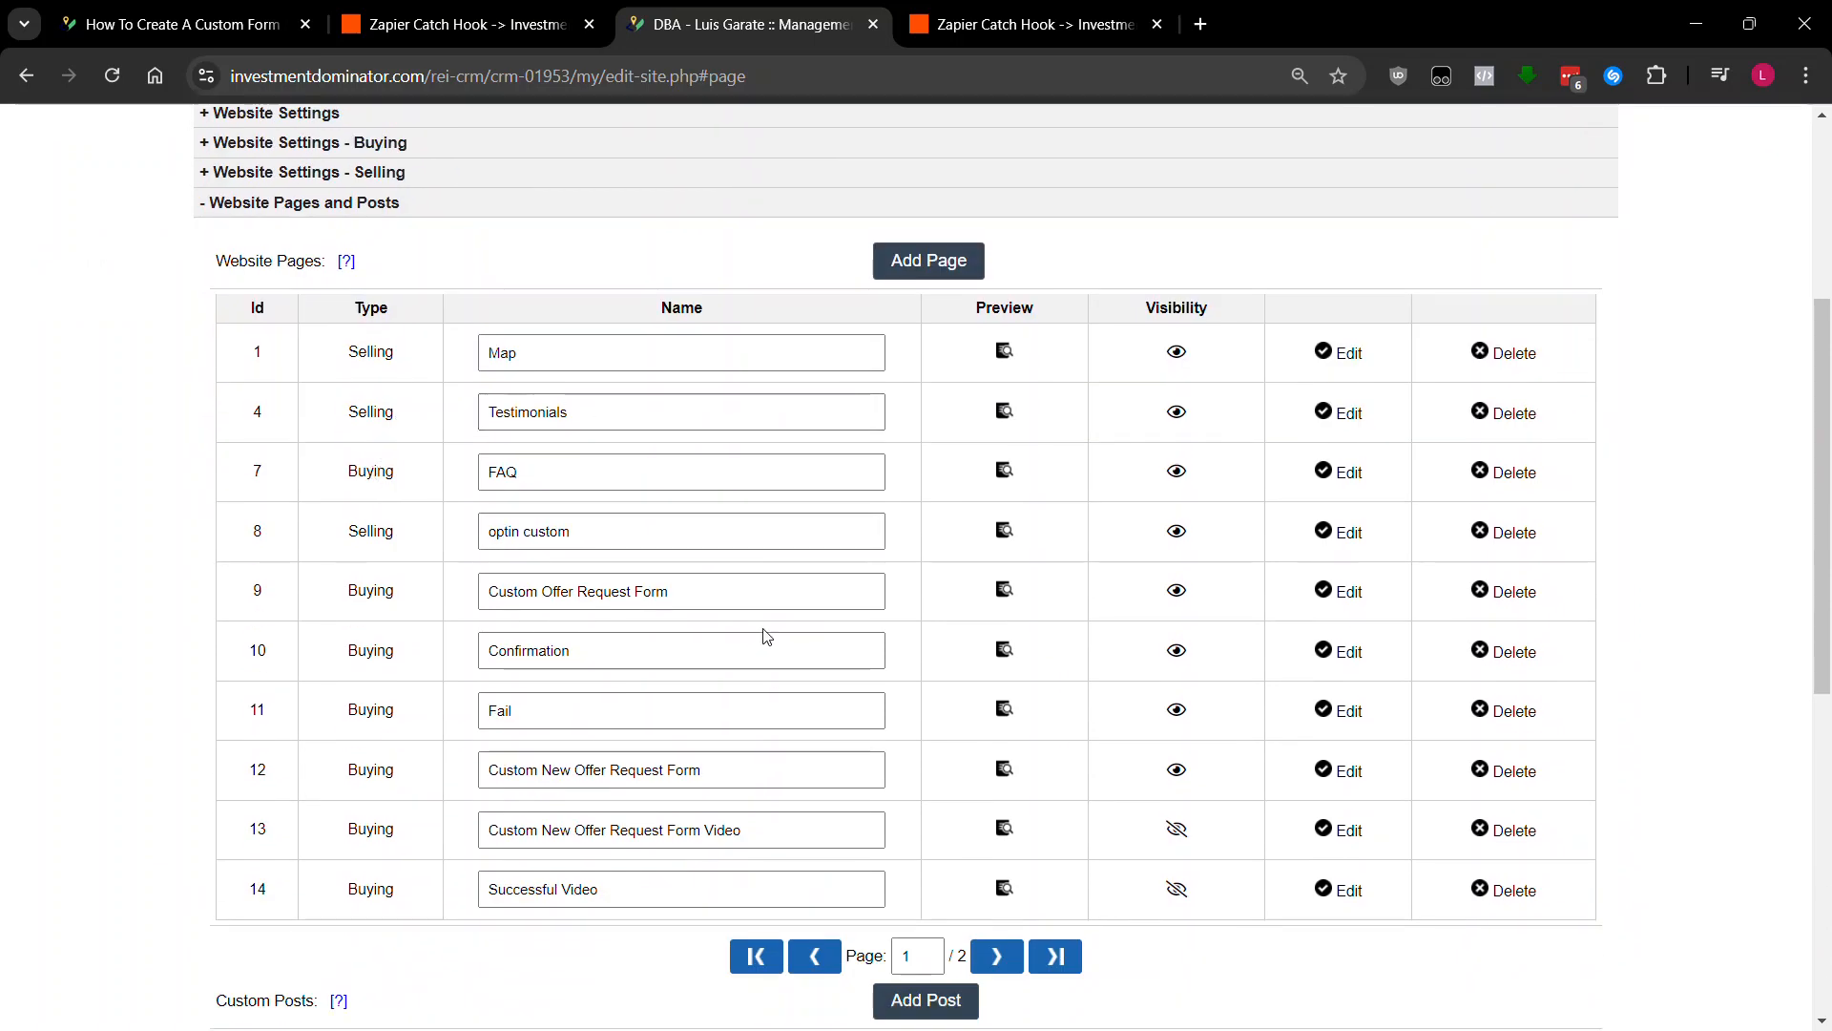
pyautogui.click(1348, 830)
pyautogui.scroll(-3, 302, 510)
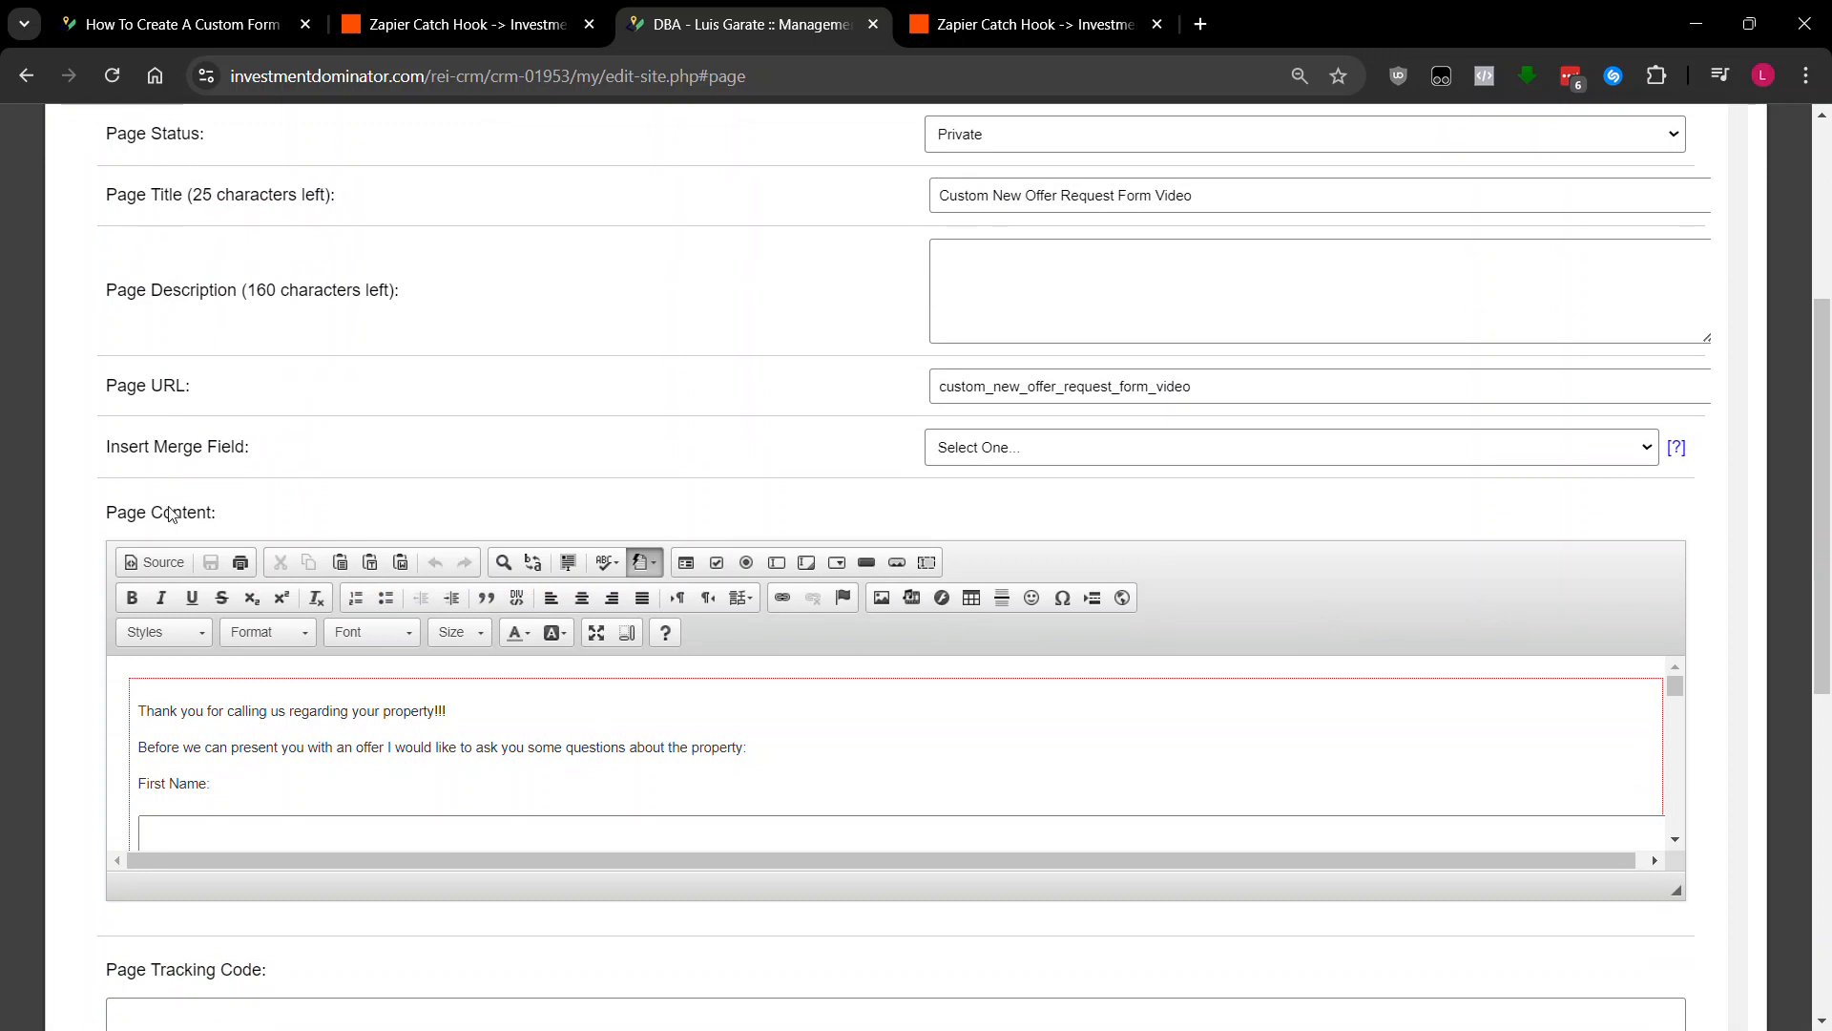
# - Show the page content as source and find the script line that holds the Zapier catch hook URL
pyautogui.click(153, 562)
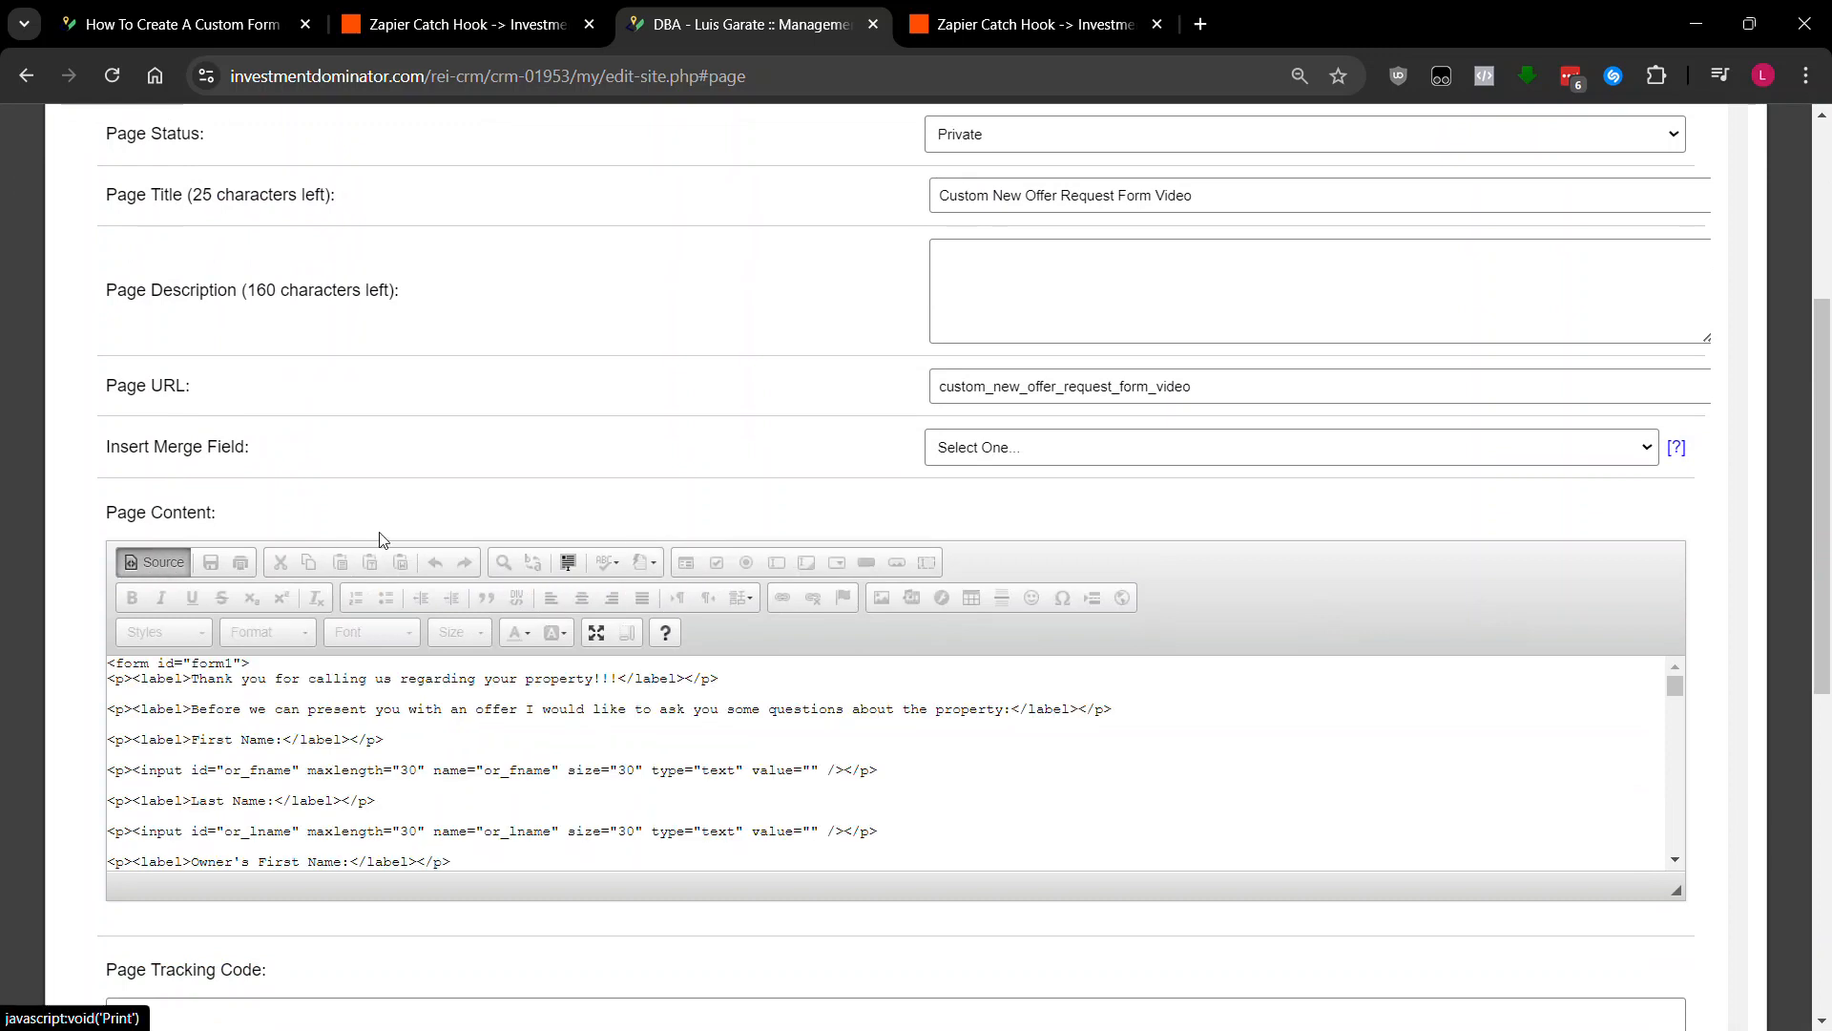
pyautogui.scroll(-1, 471, 458)
pyautogui.scroll(-10, 568, 605)
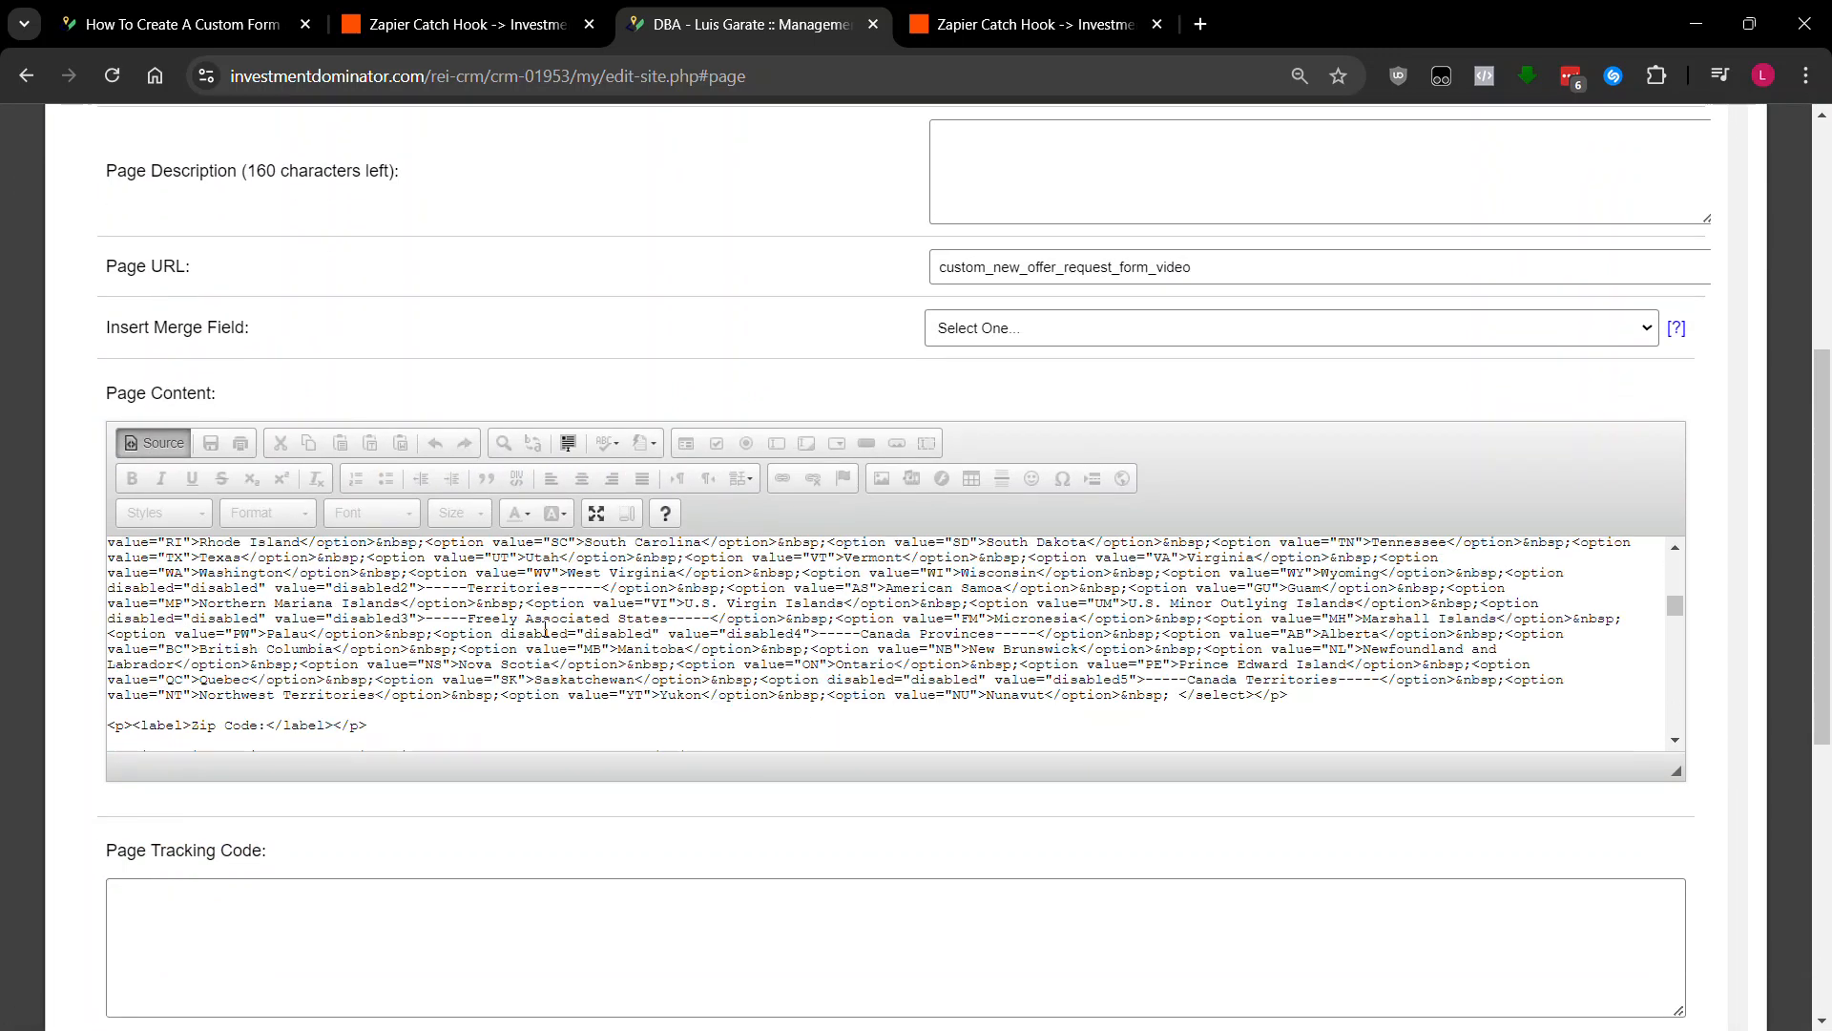
pyautogui.scroll(-10, 486, 614)
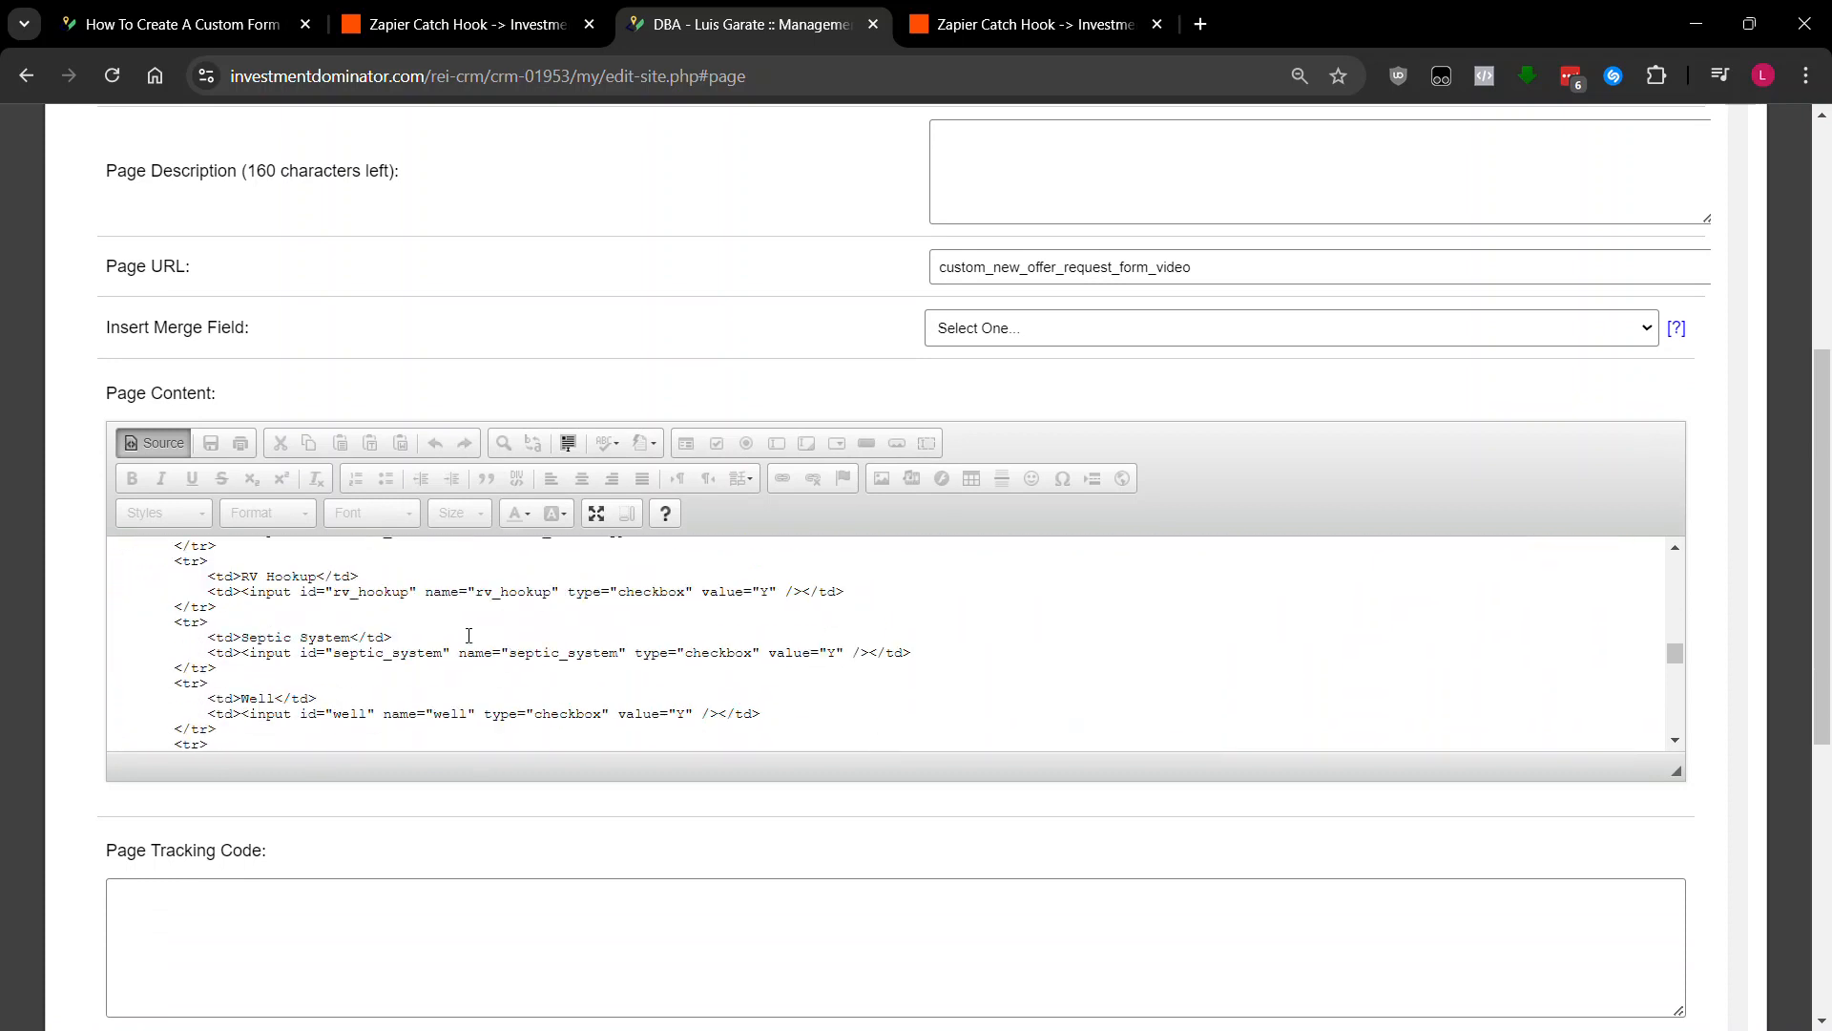
pyautogui.scroll(-10, 442, 632)
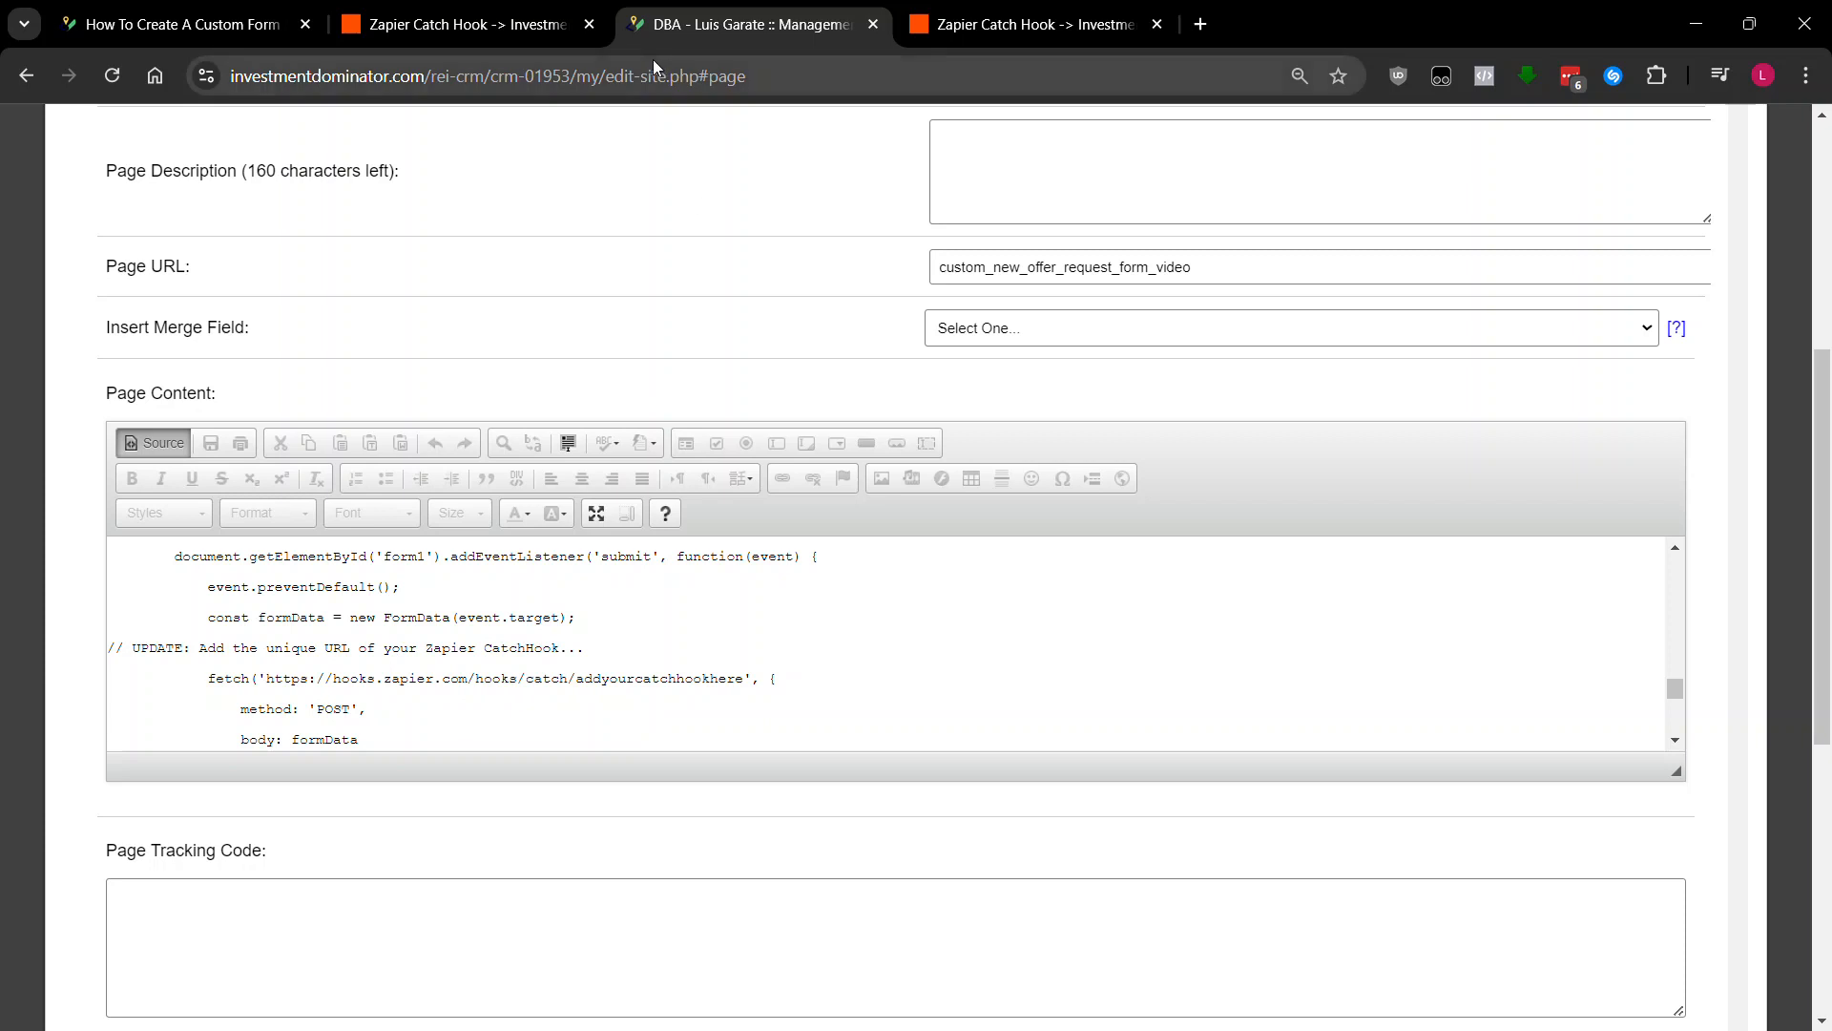
# - Copy the Catch Hook trigger's webhook URL in Zapier and select the placeholder catch hook URL in the form's fetch code
pyautogui.click(487, 27)
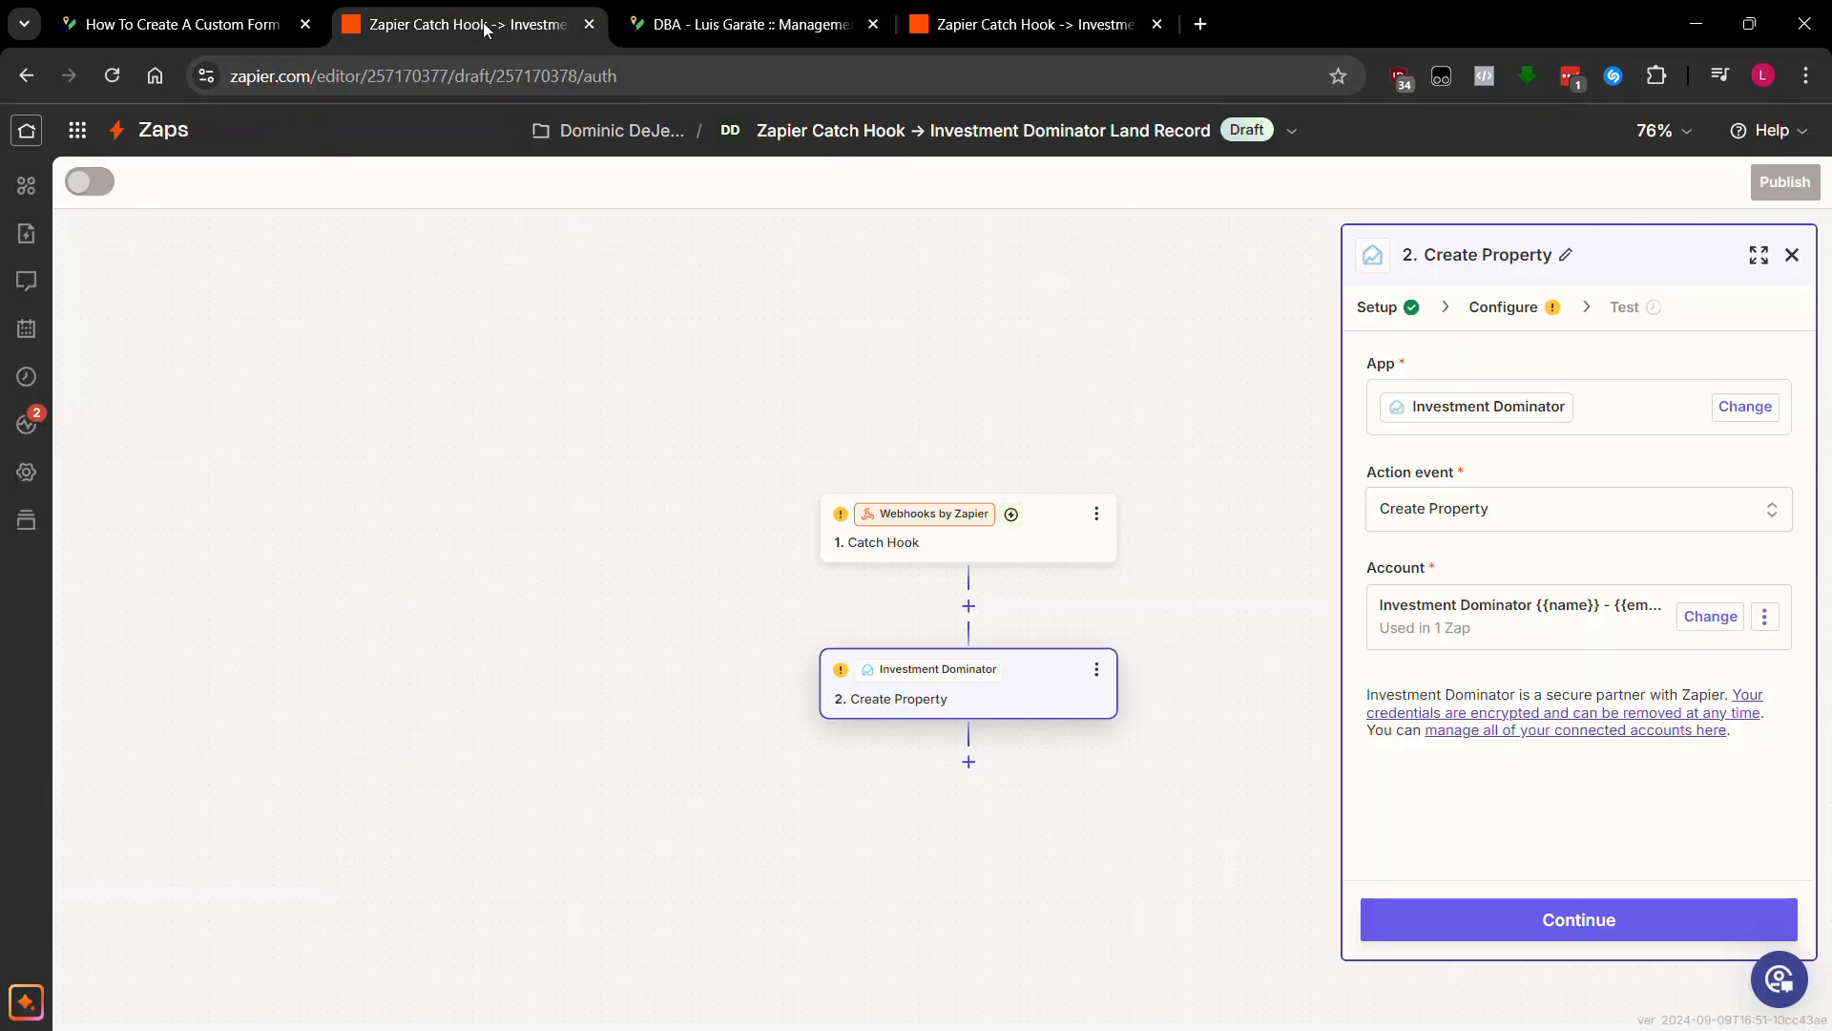
pyautogui.click(1031, 544)
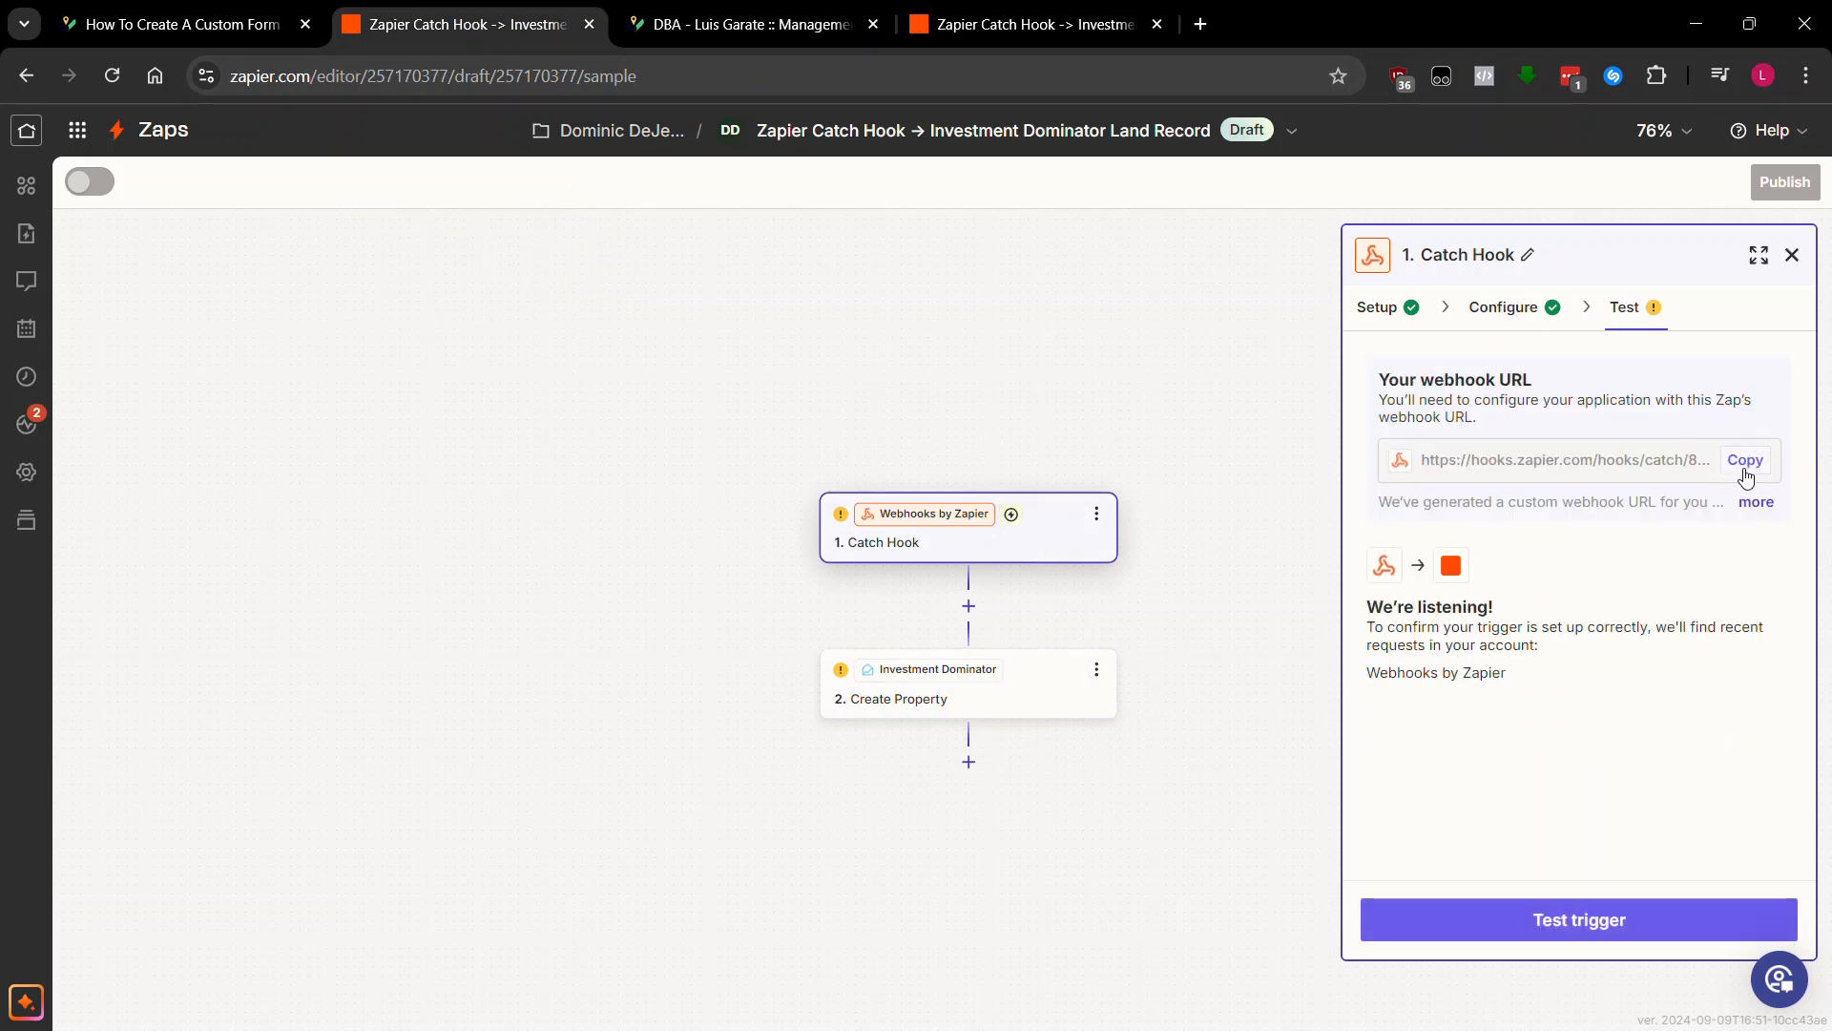
pyautogui.click(1745, 461)
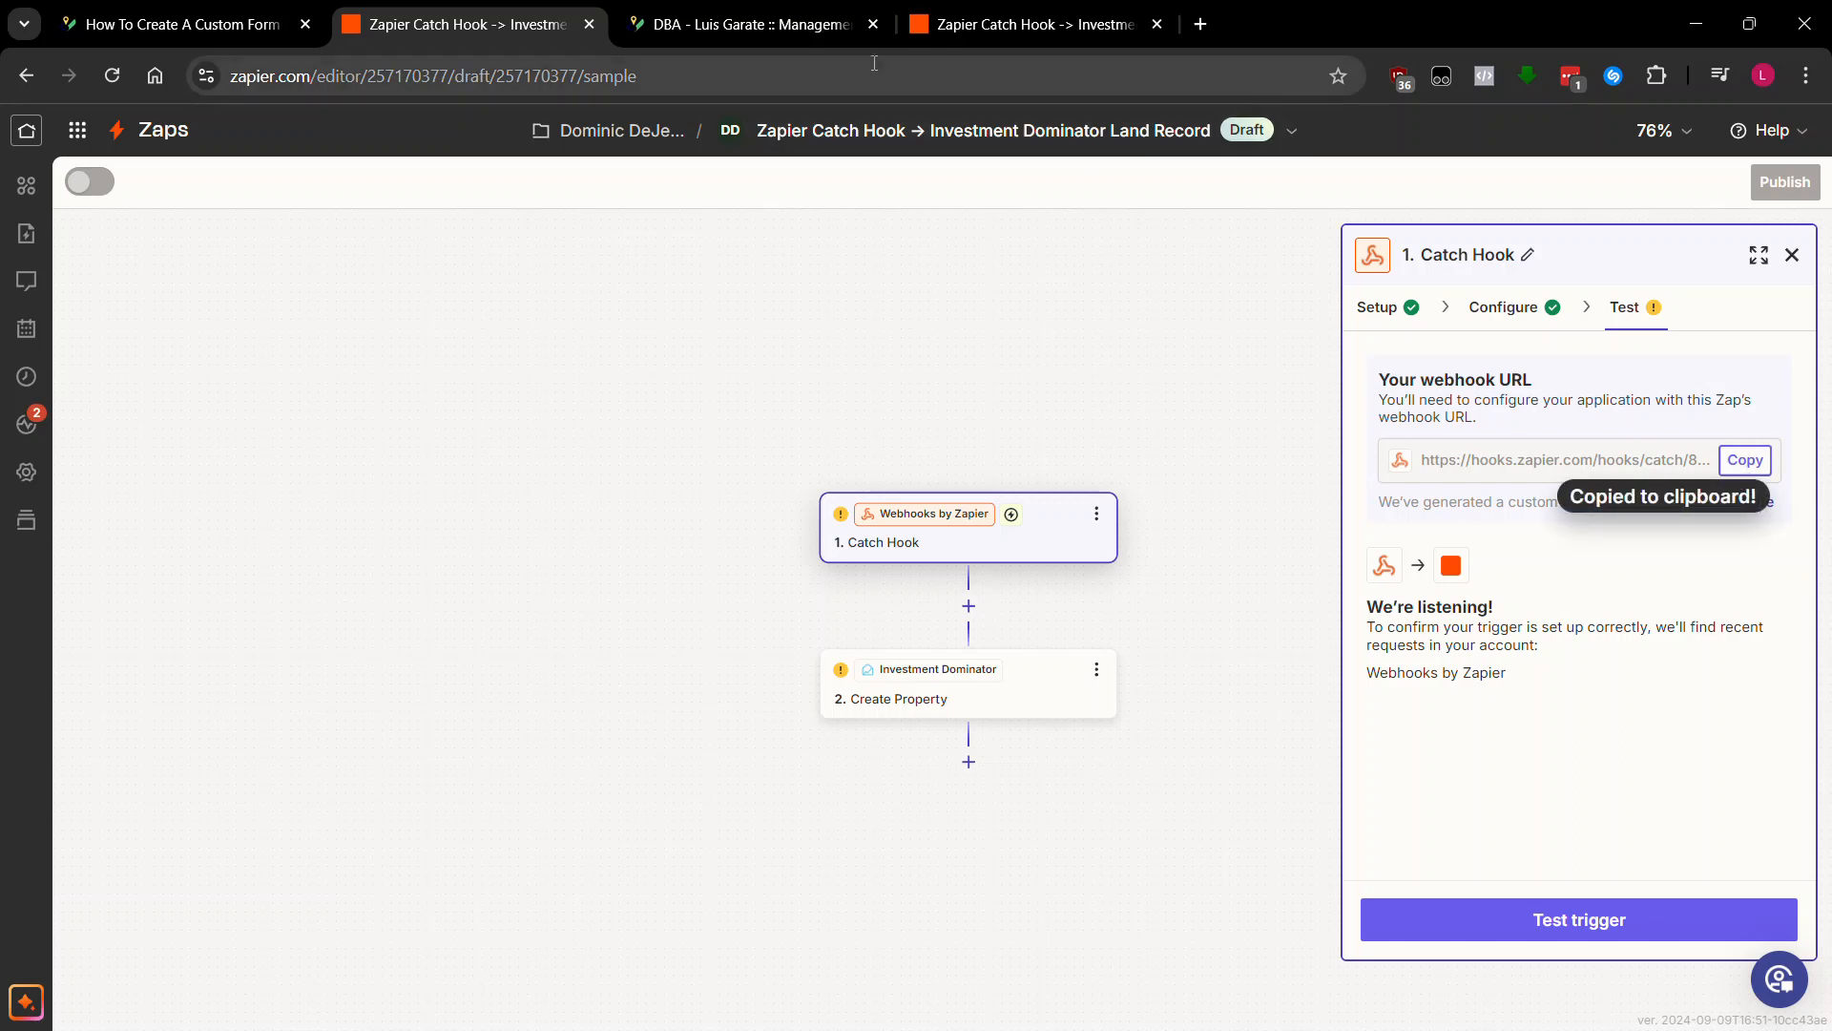
pyautogui.click(754, 24)
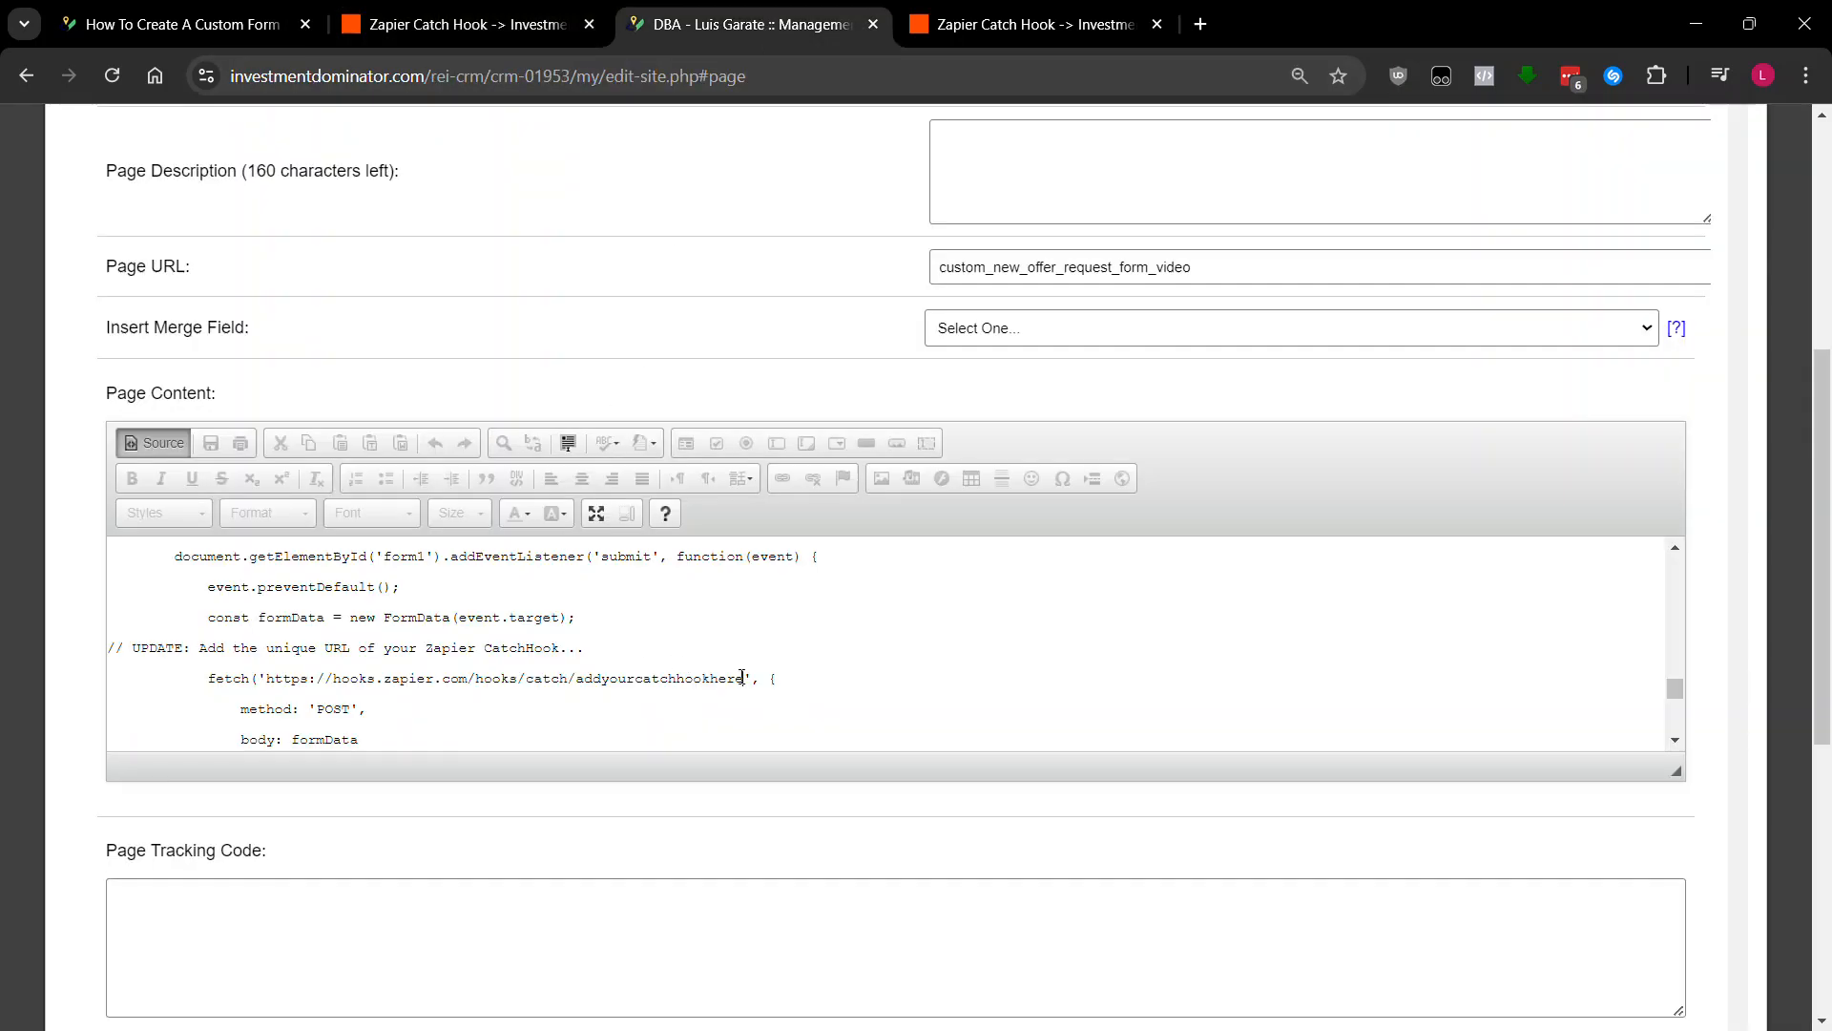
pyautogui.moveTo(743, 677); pyautogui.dragTo(268, 682)
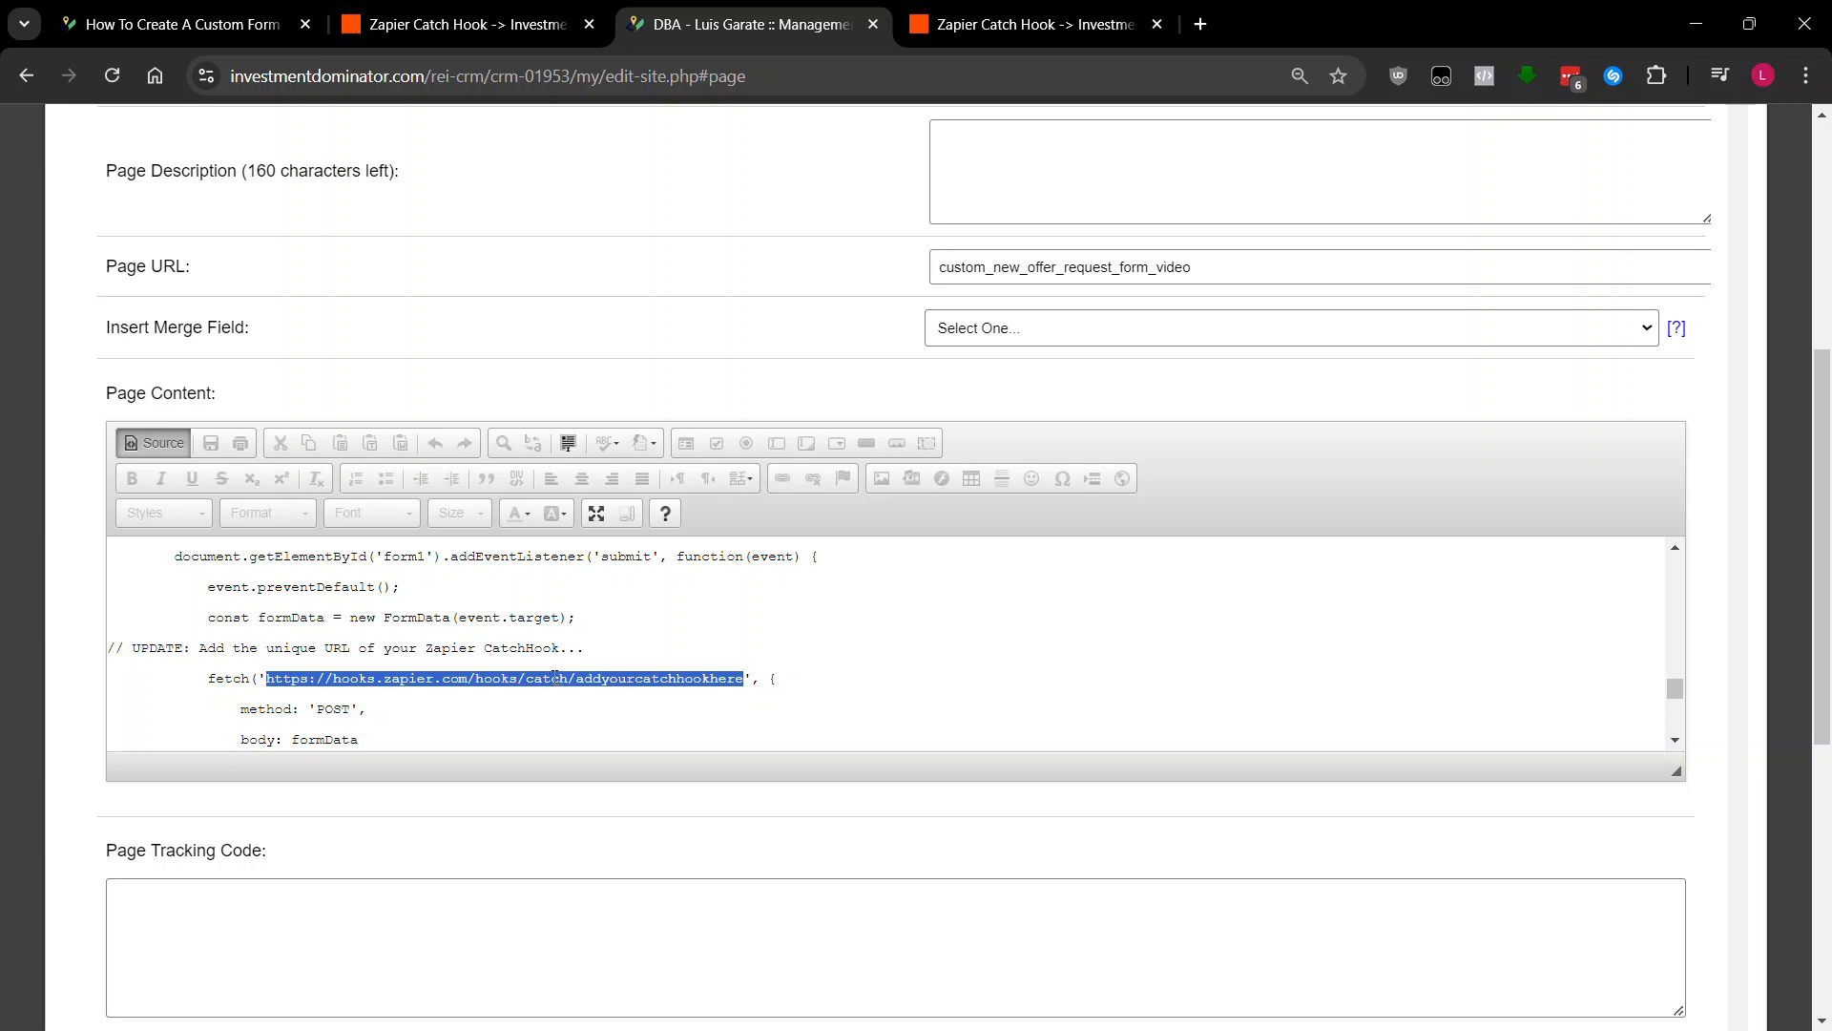
# - Examine the script's redirect URLs for the custom success page and the custom fail page
pyautogui.scroll(-5, 542, 669)
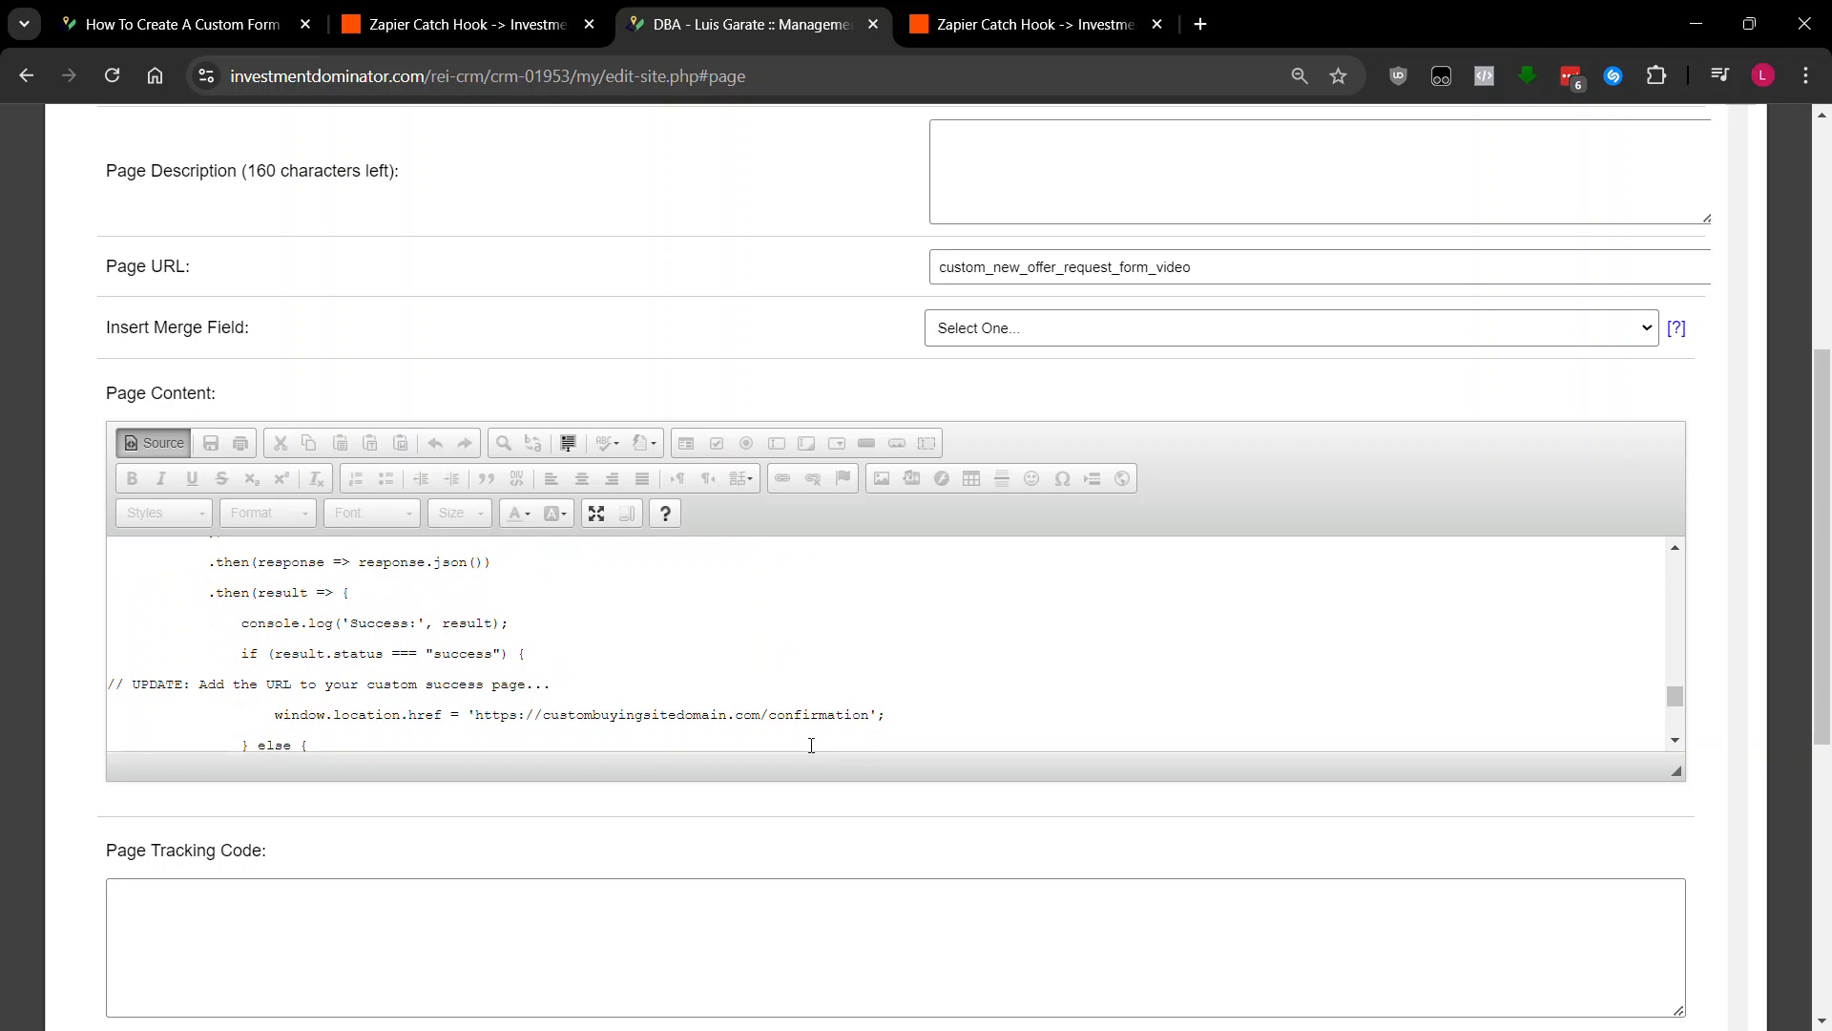
pyautogui.doubleClick(829, 717)
pyautogui.scroll(-3, 830, 708)
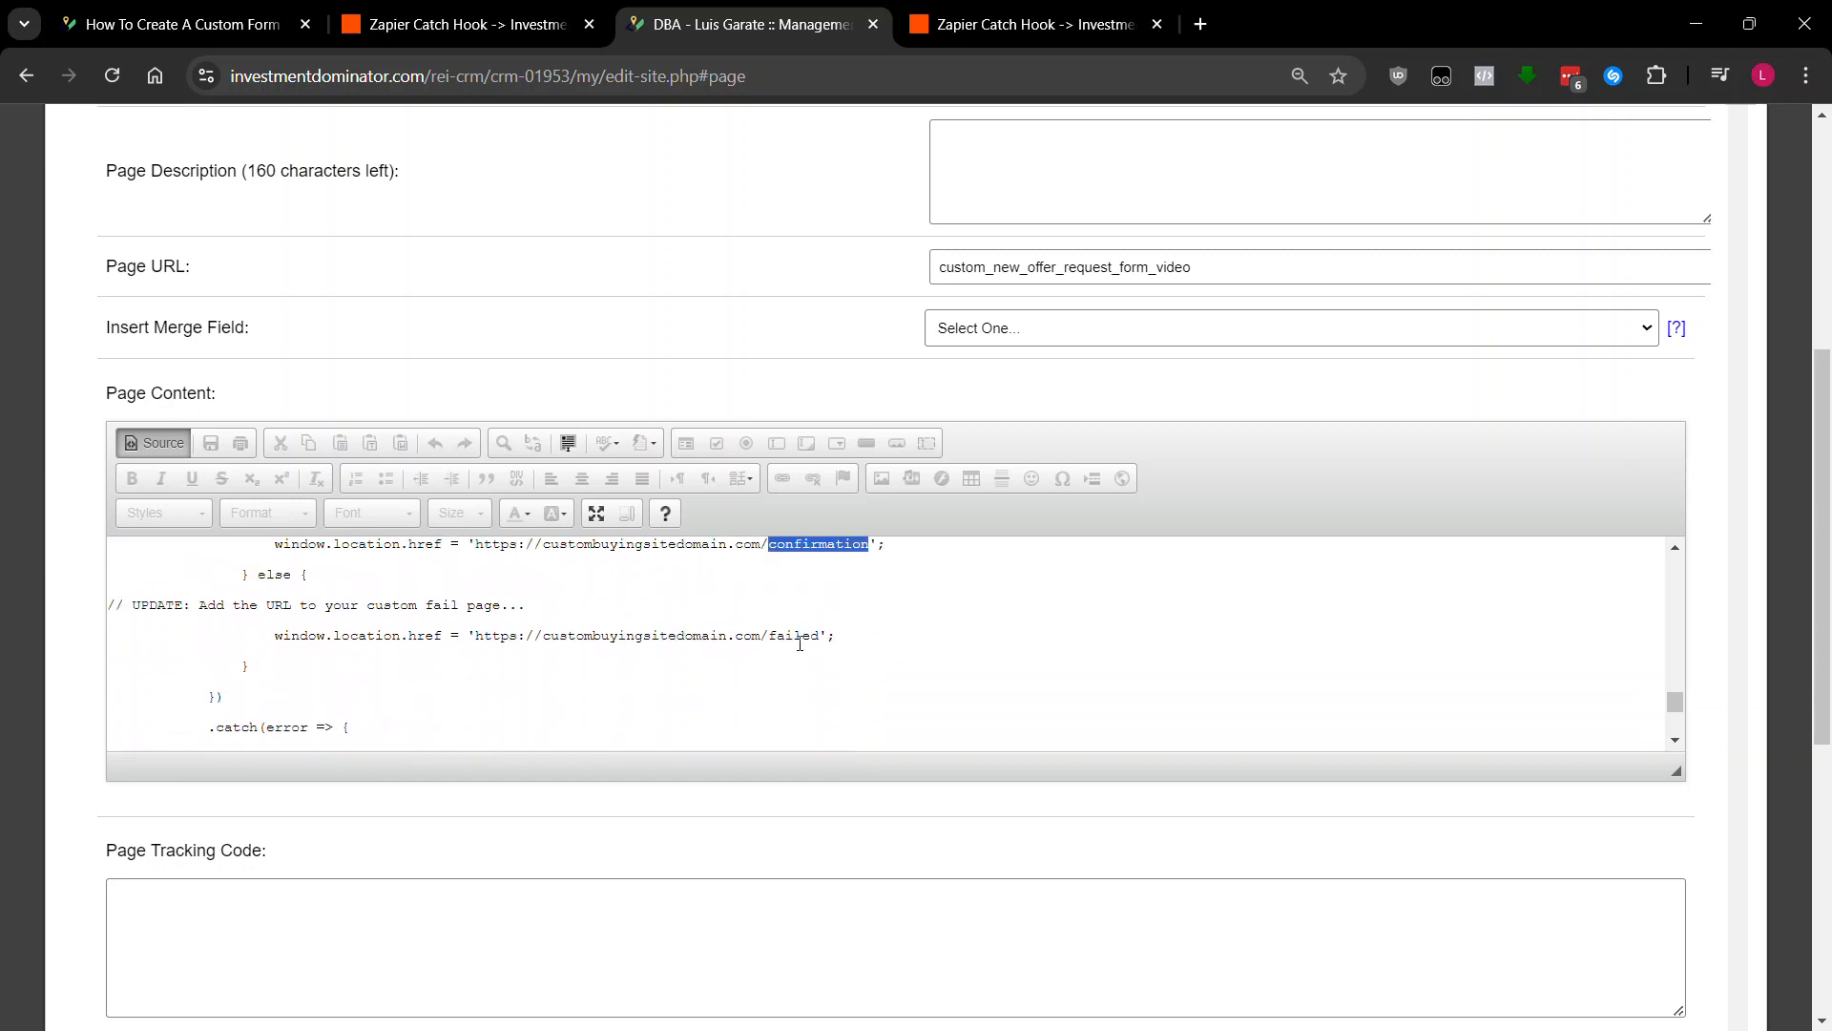
pyautogui.scroll(1, 801, 692)
pyautogui.doubleClick(796, 687)
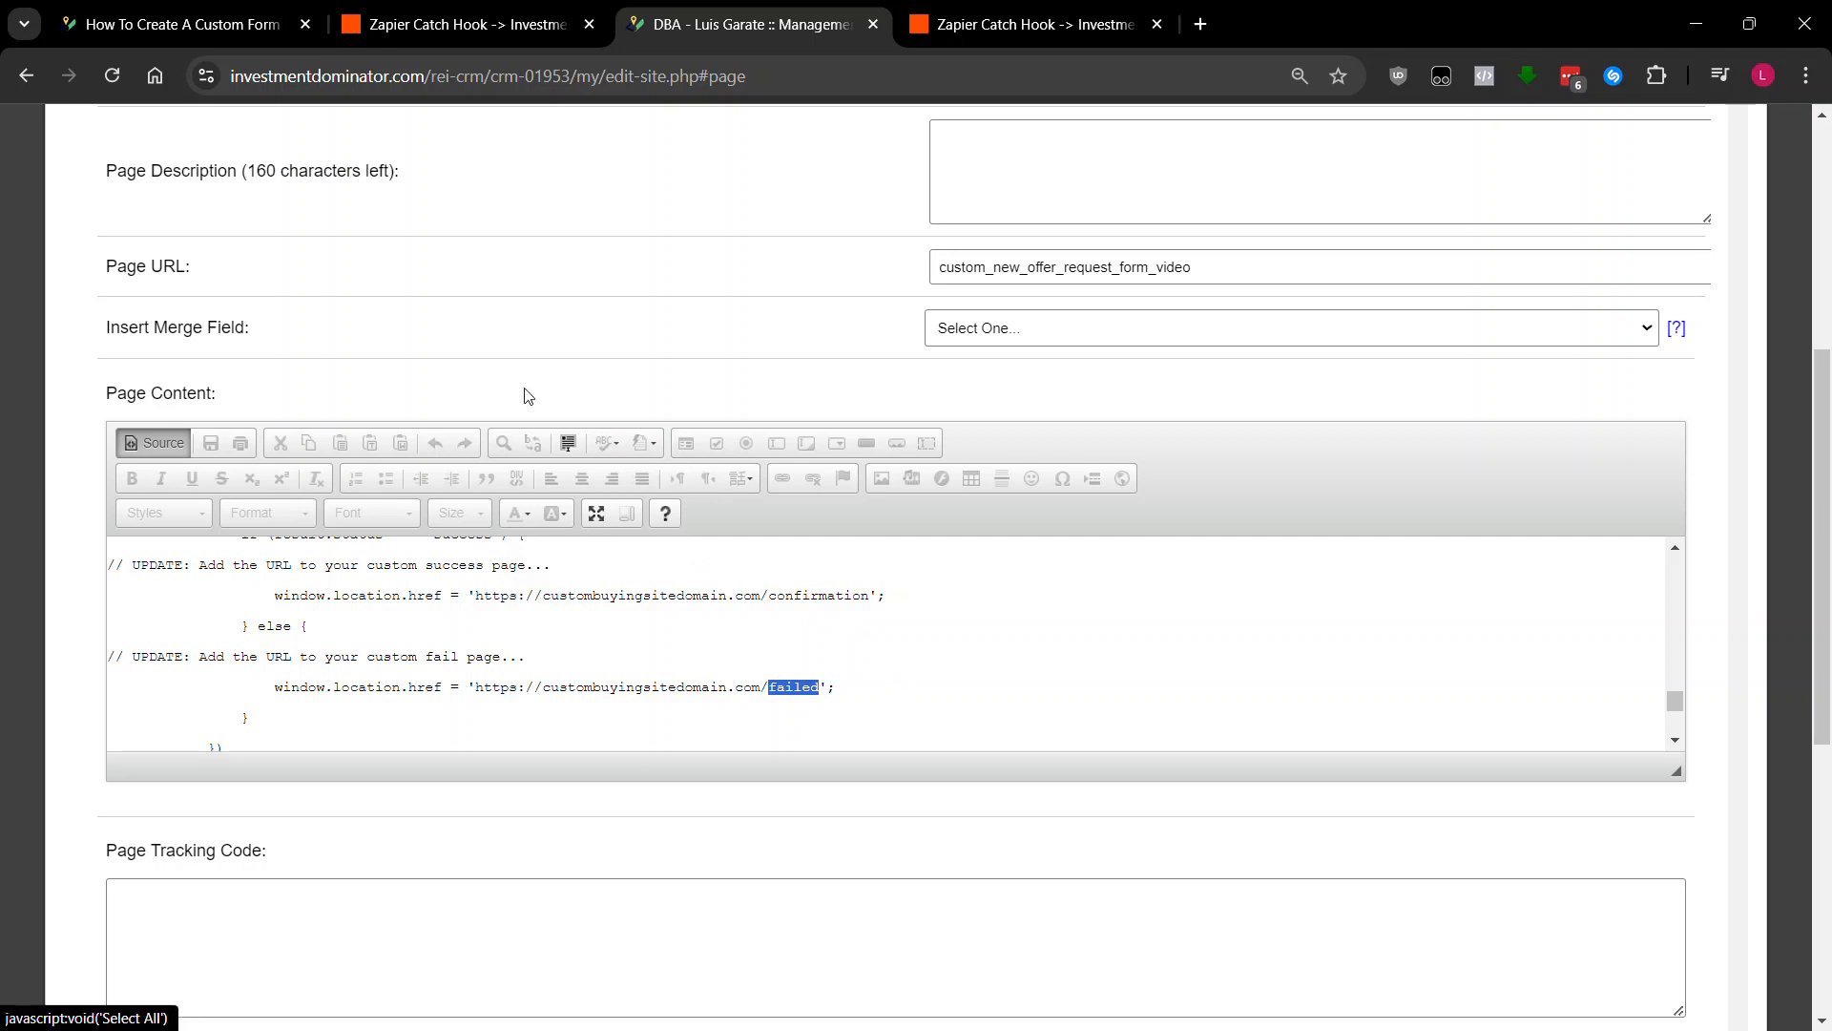
# - Close the form page's editor and preview the Successful Video page from the website pages list
pyautogui.scroll(4, 308, 528)
pyautogui.scroll(2, 211, 457)
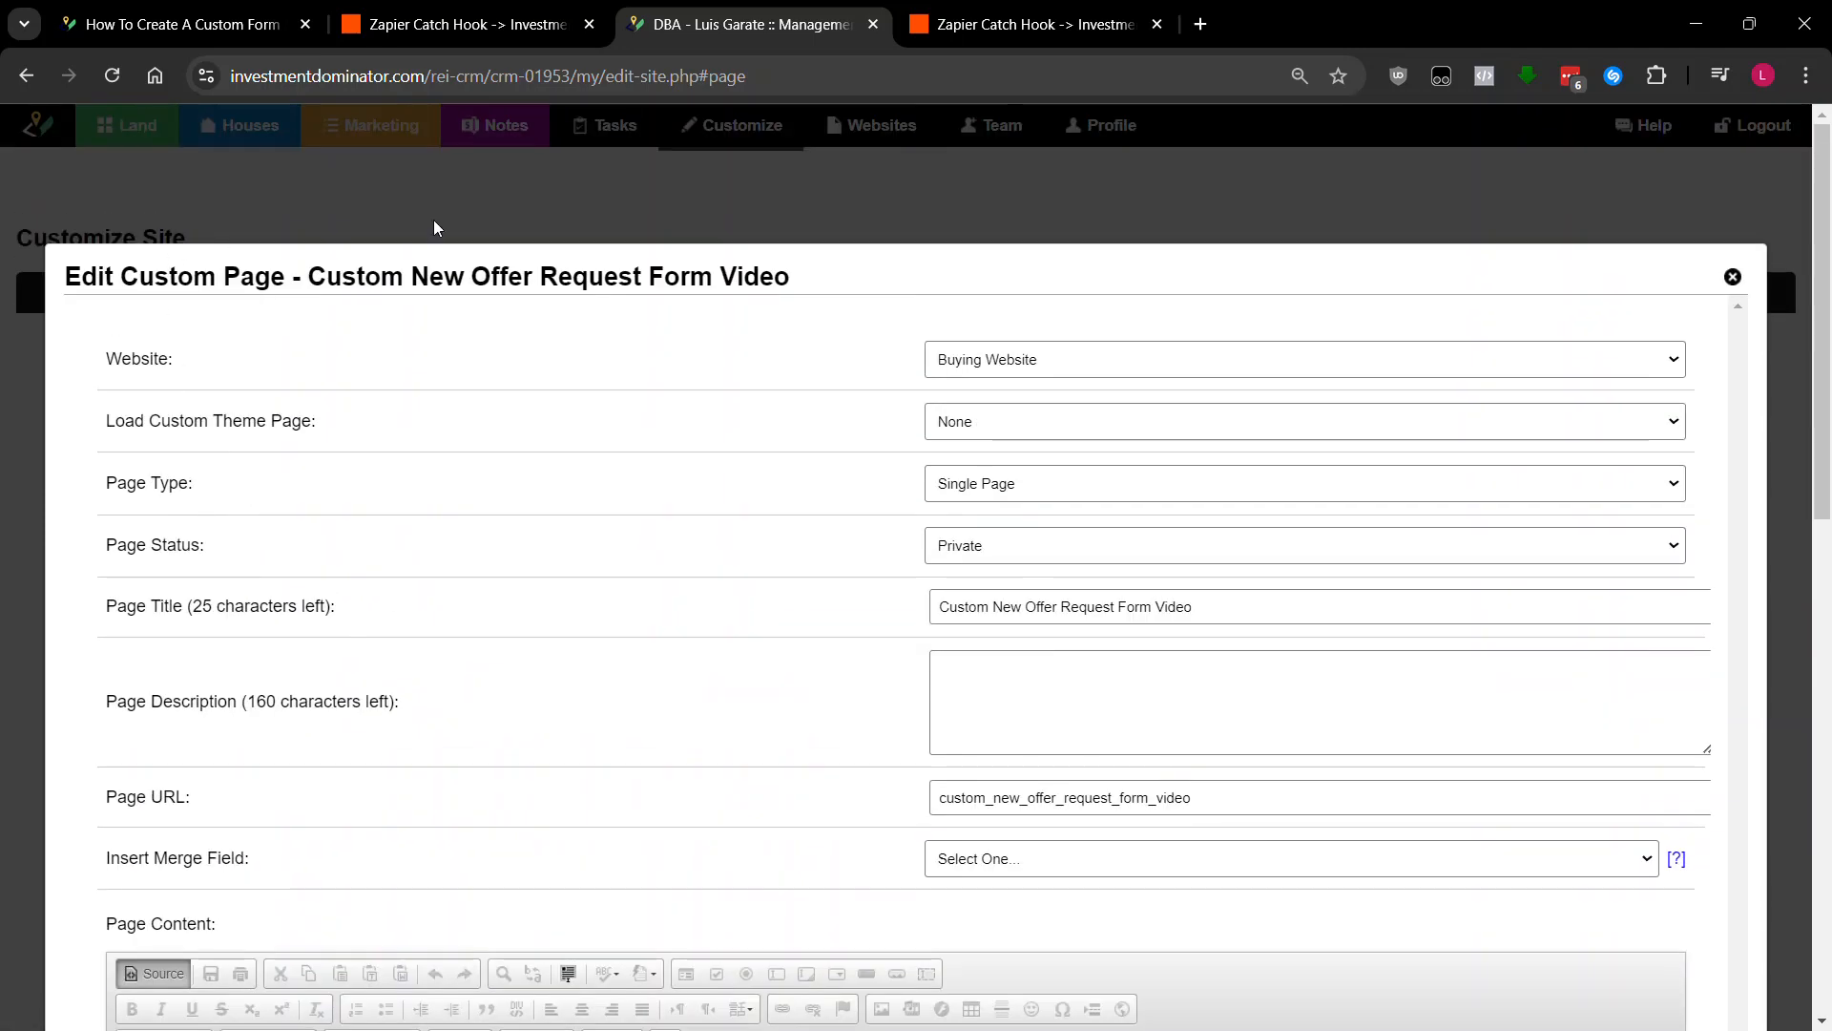
pyautogui.click(1187, 204)
pyautogui.scroll(-5, 668, 573)
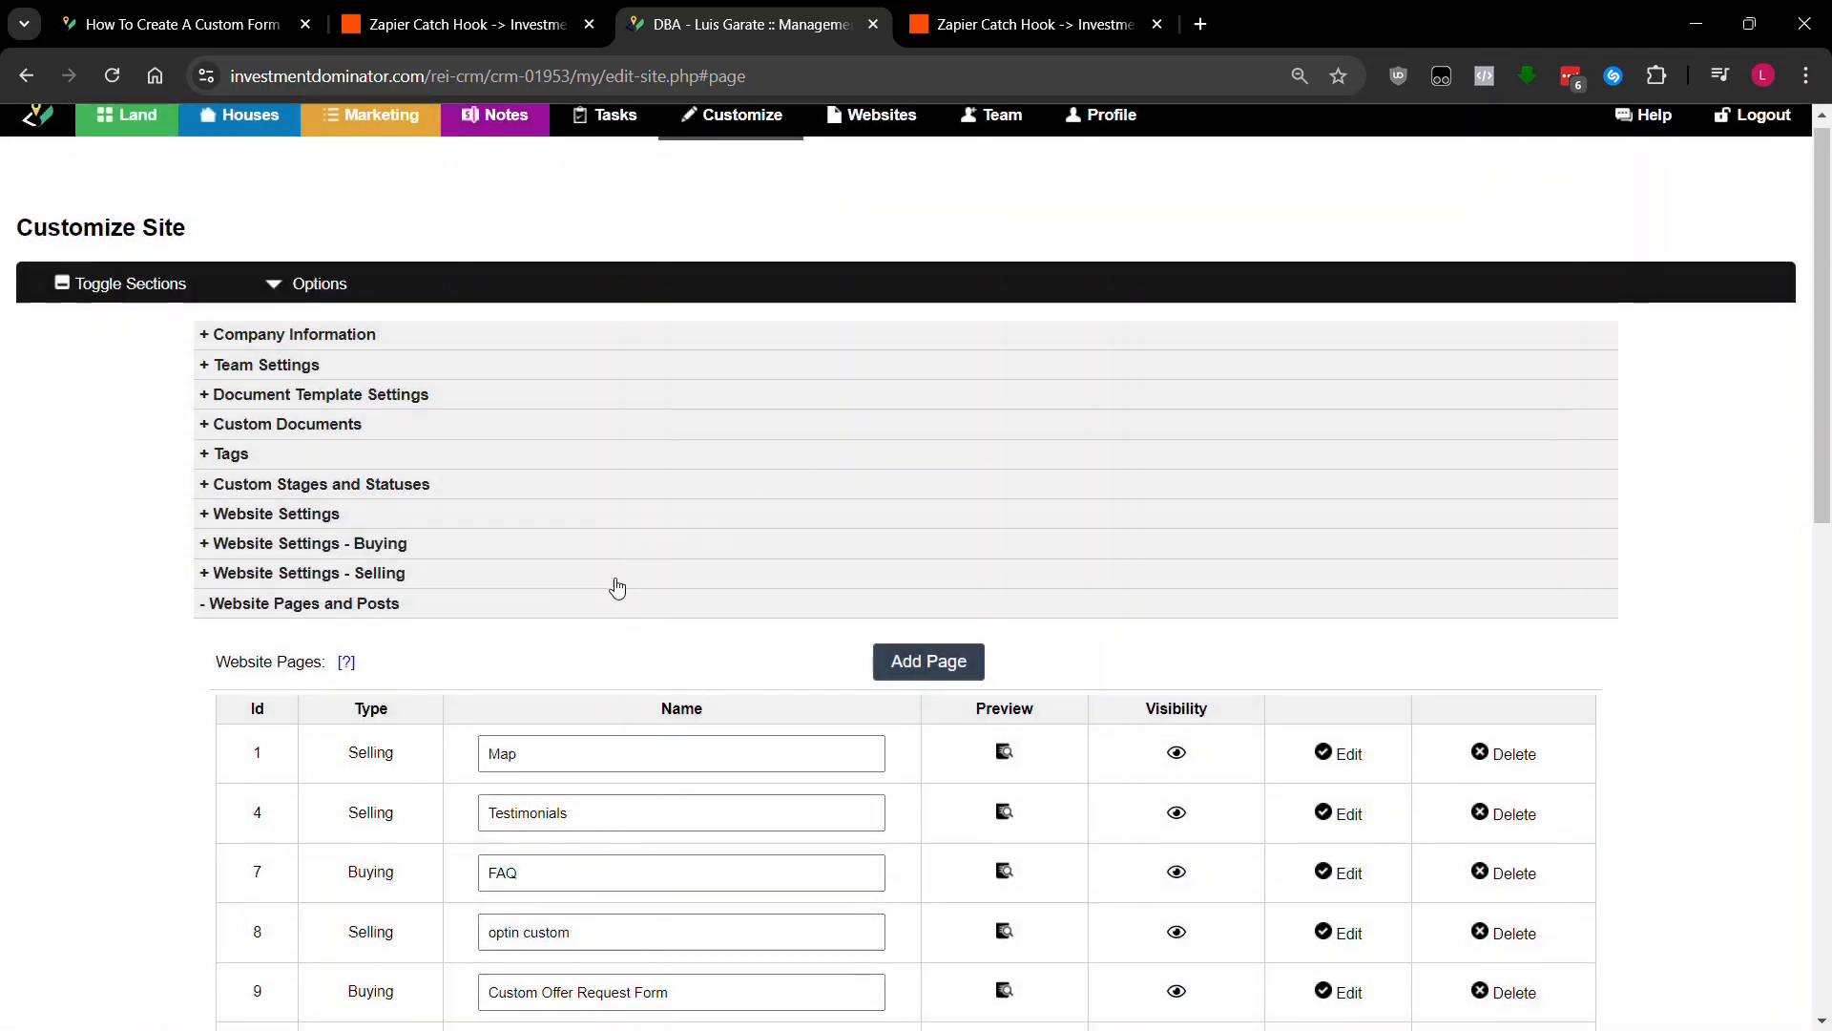
pyautogui.scroll(-3, 737, 554)
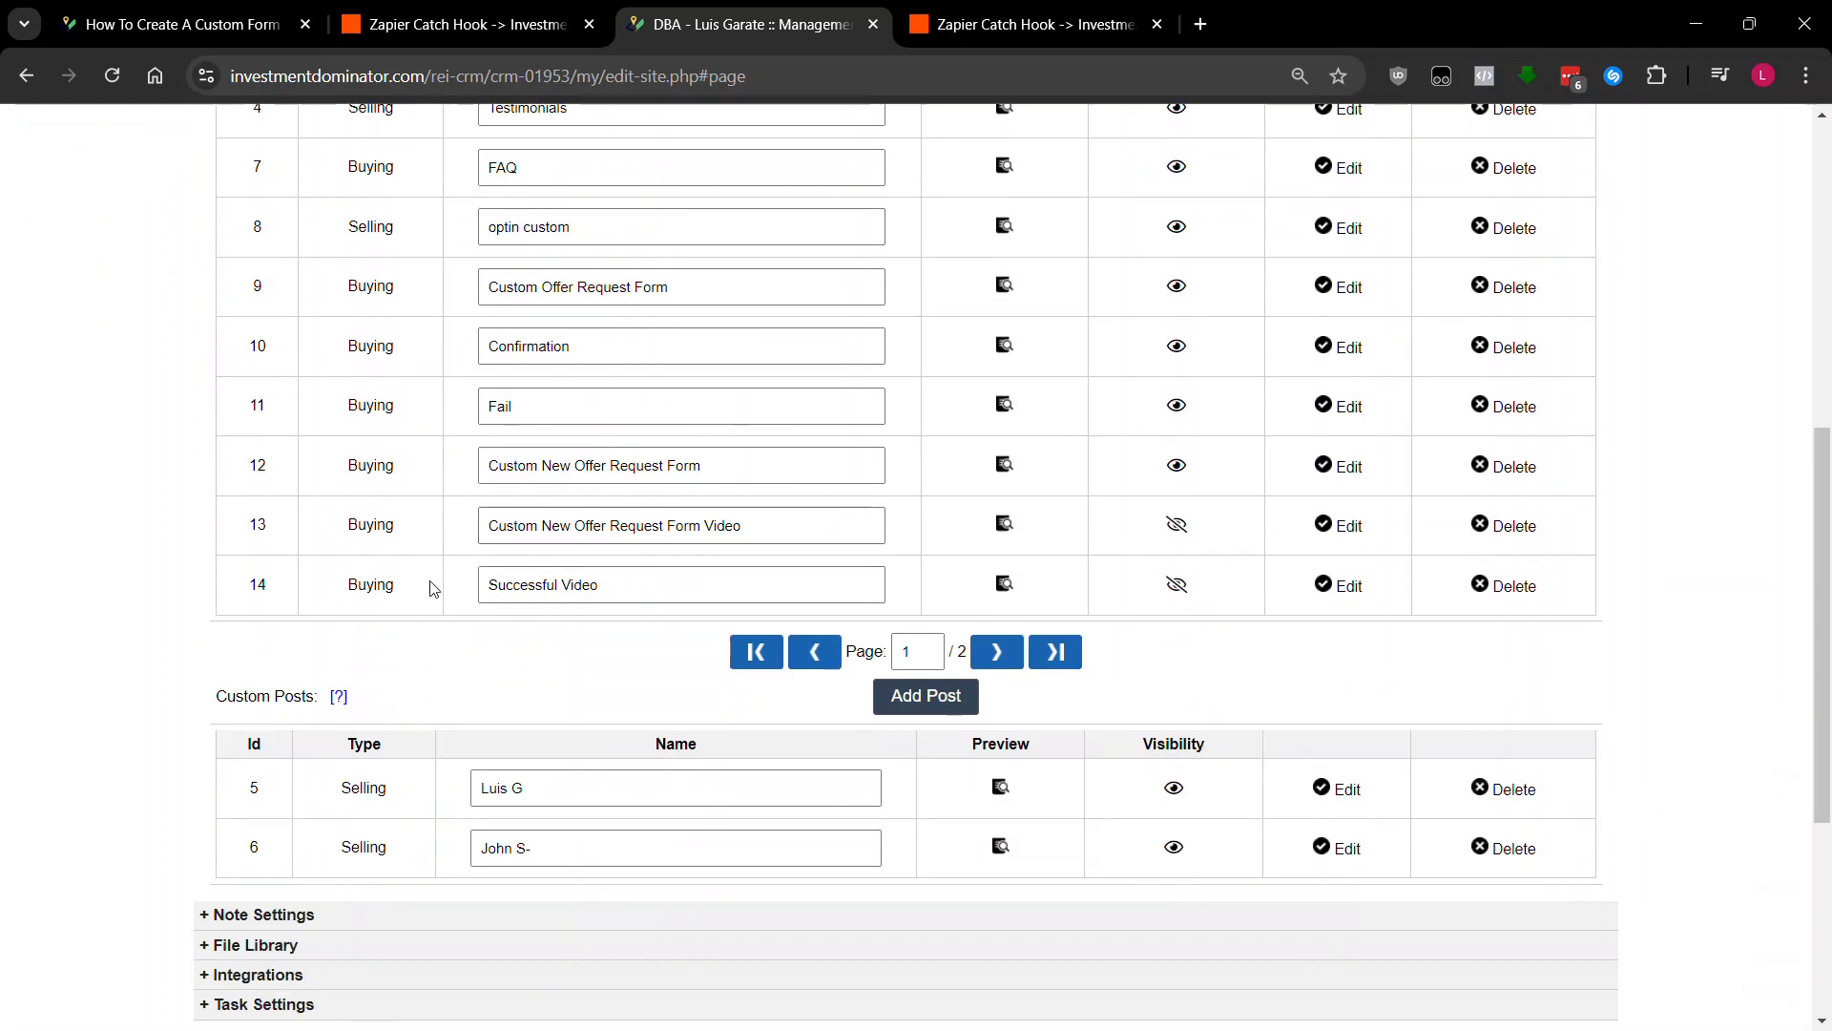
pyautogui.click(1004, 584)
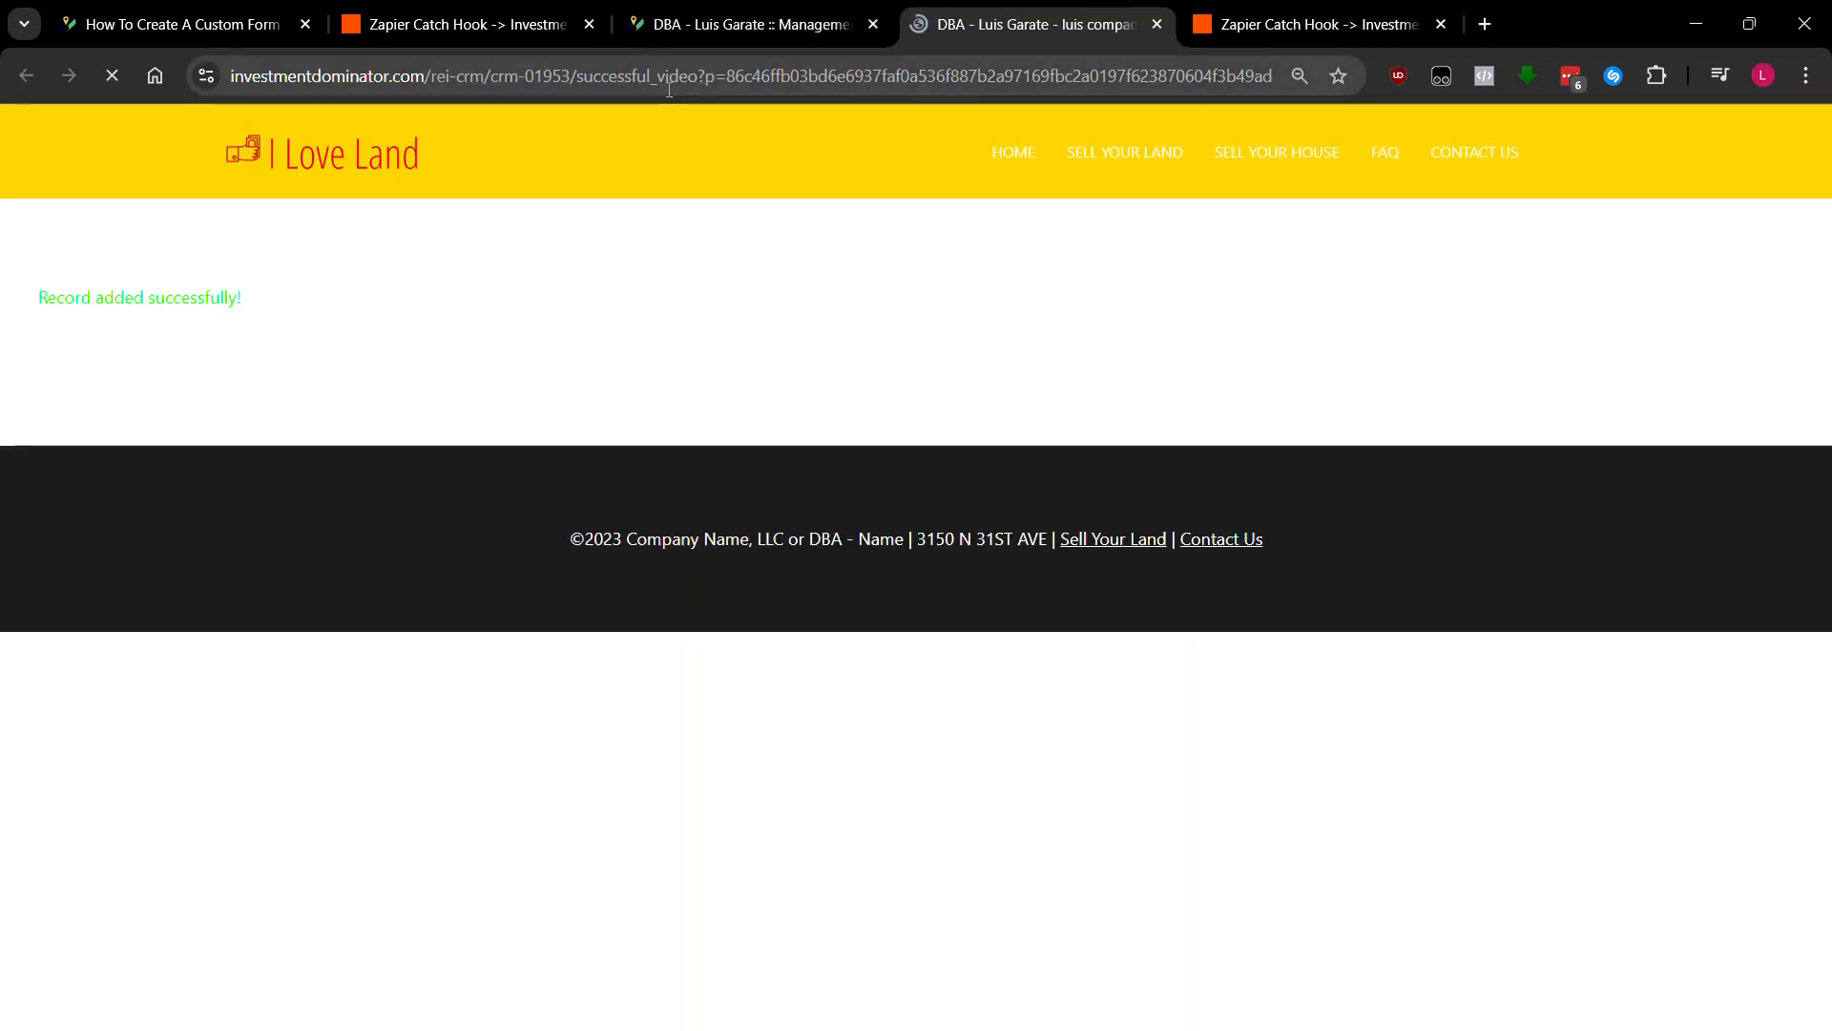
# - Copy the previewed page's URL up to "successful_video" and return to the website pages list
pyautogui.moveTo(698, 81); pyautogui.dragTo(229, 82)
pyautogui.rightClick(311, 78)
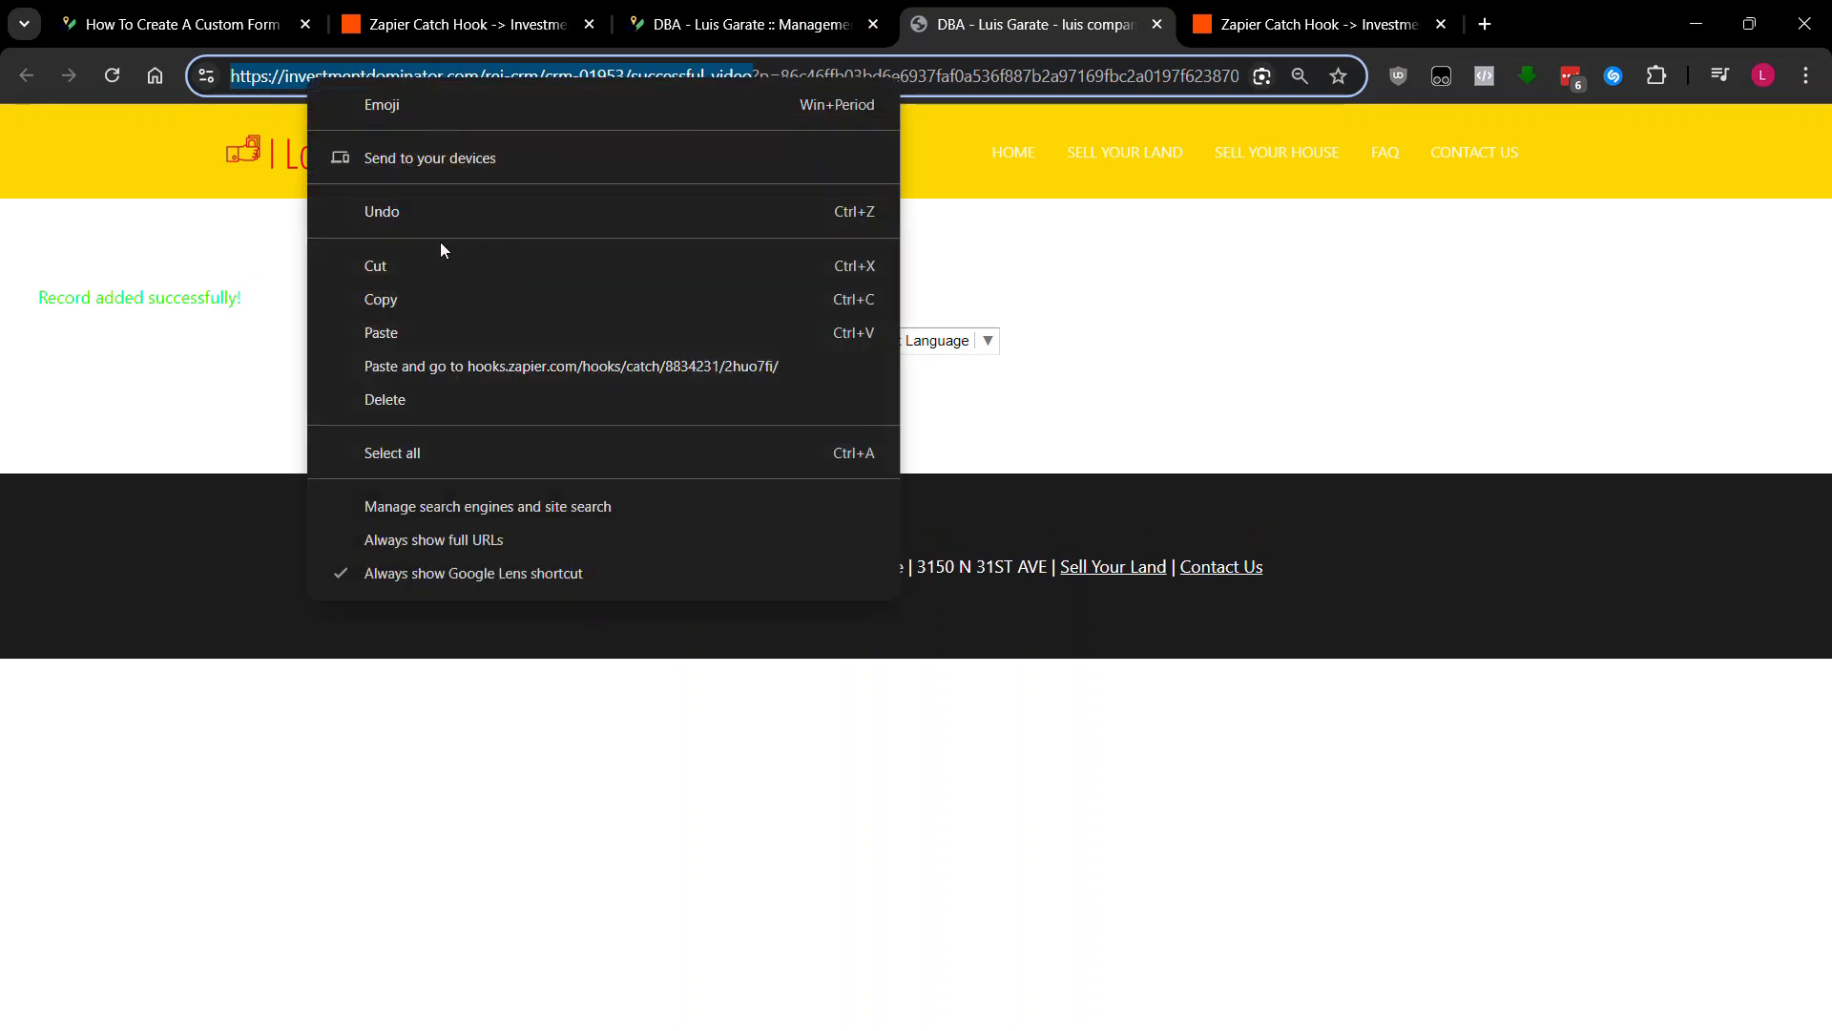
pyautogui.click(410, 299)
pyautogui.click(744, 24)
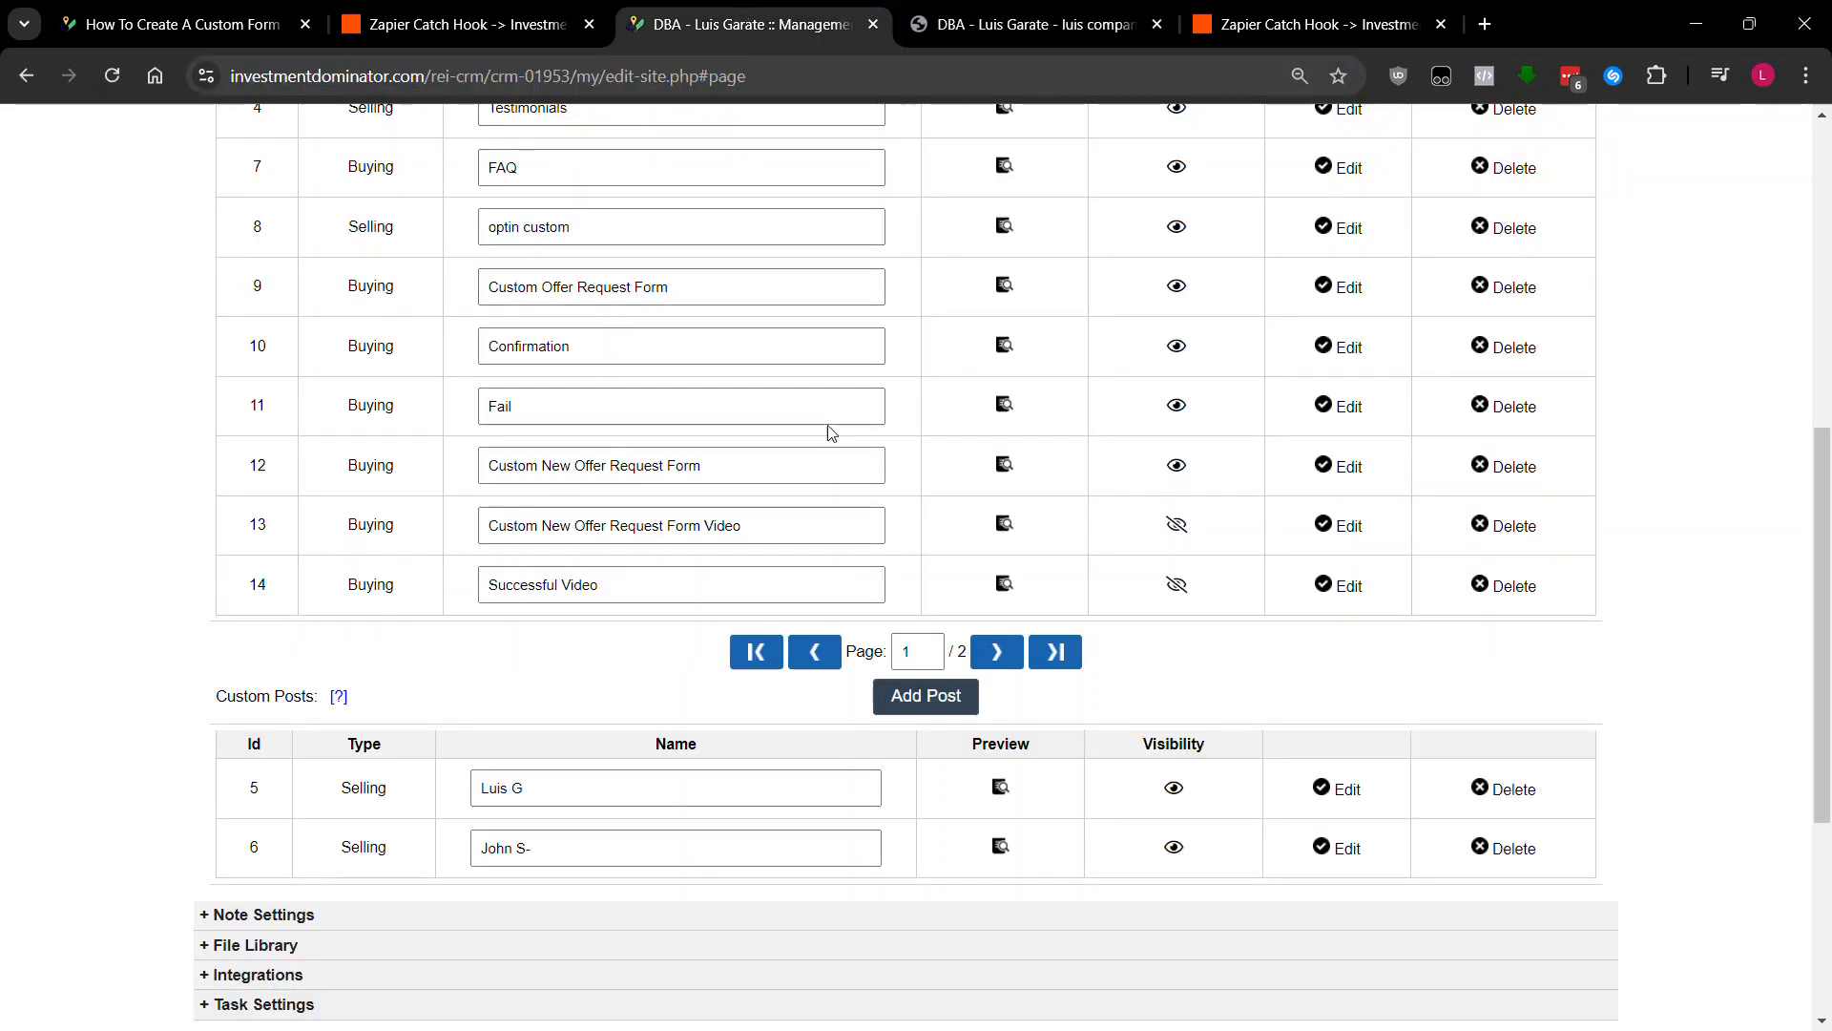
pyautogui.scroll(1, 916, 430)
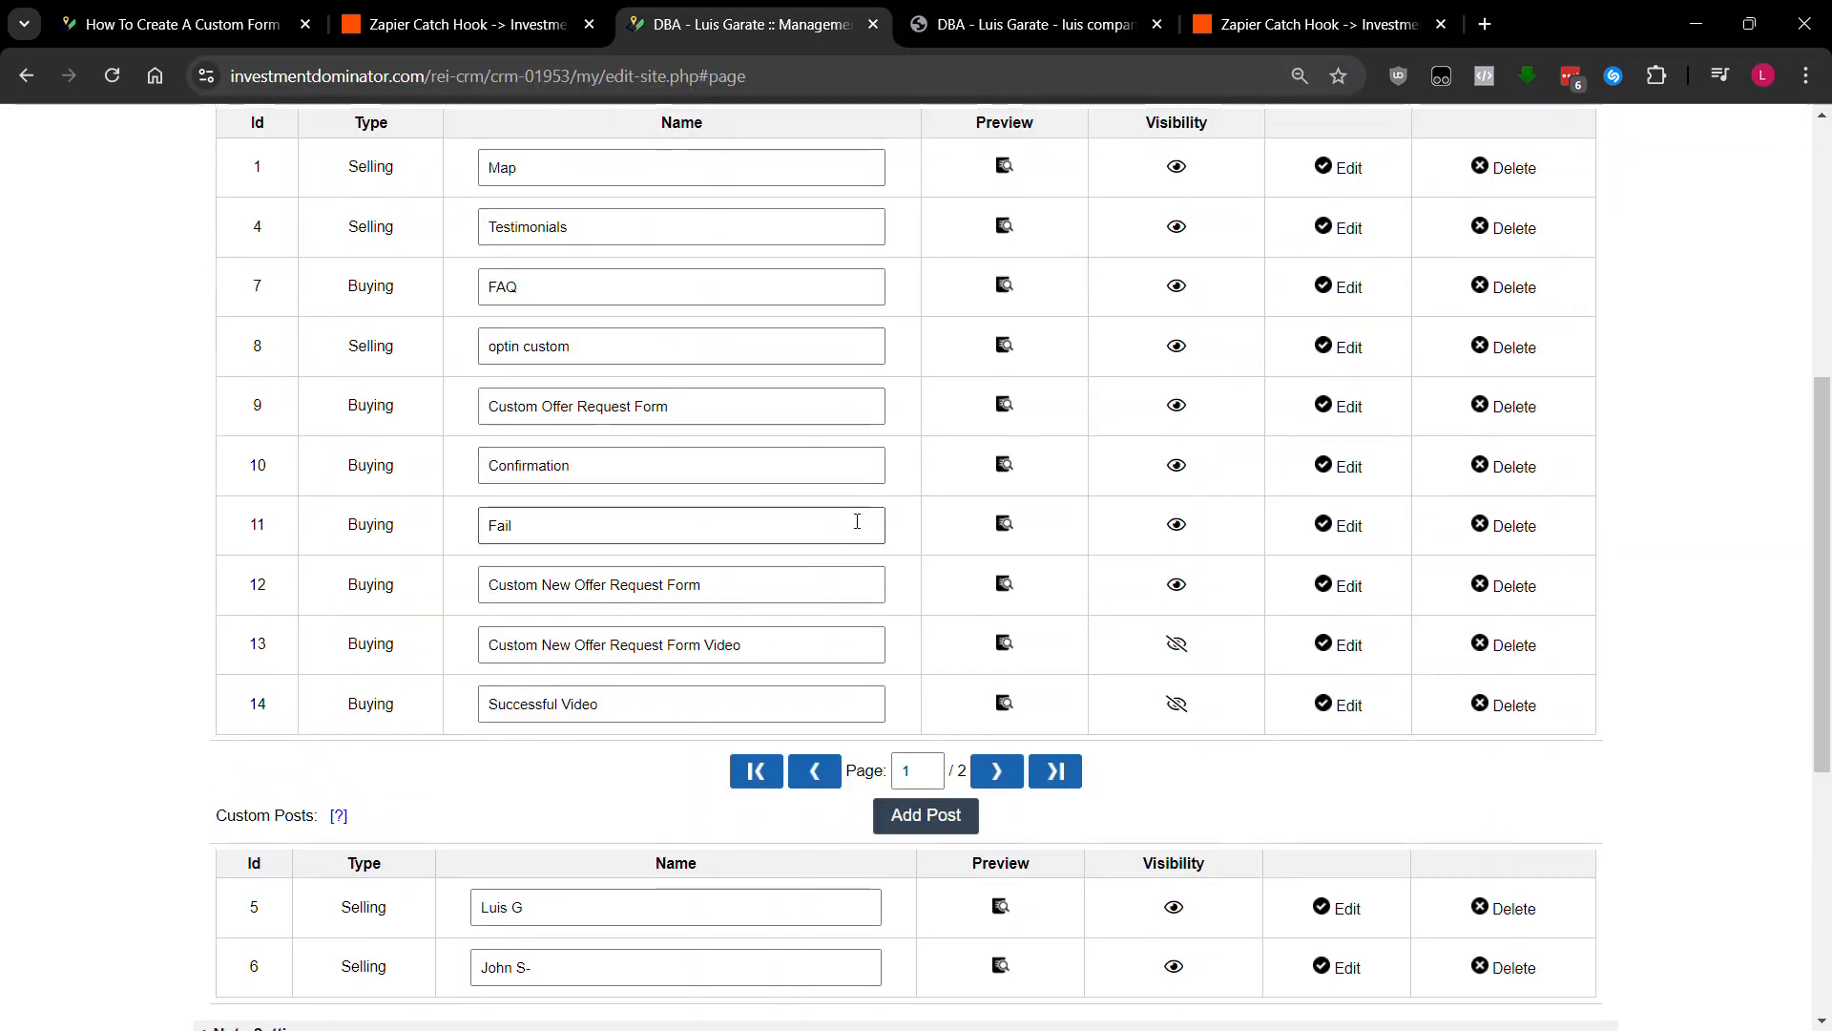
# - Preview the Failed Video page from the second page of the website pages list and return to the list
pyautogui.click(977, 769)
pyautogui.scroll(2, 819, 488)
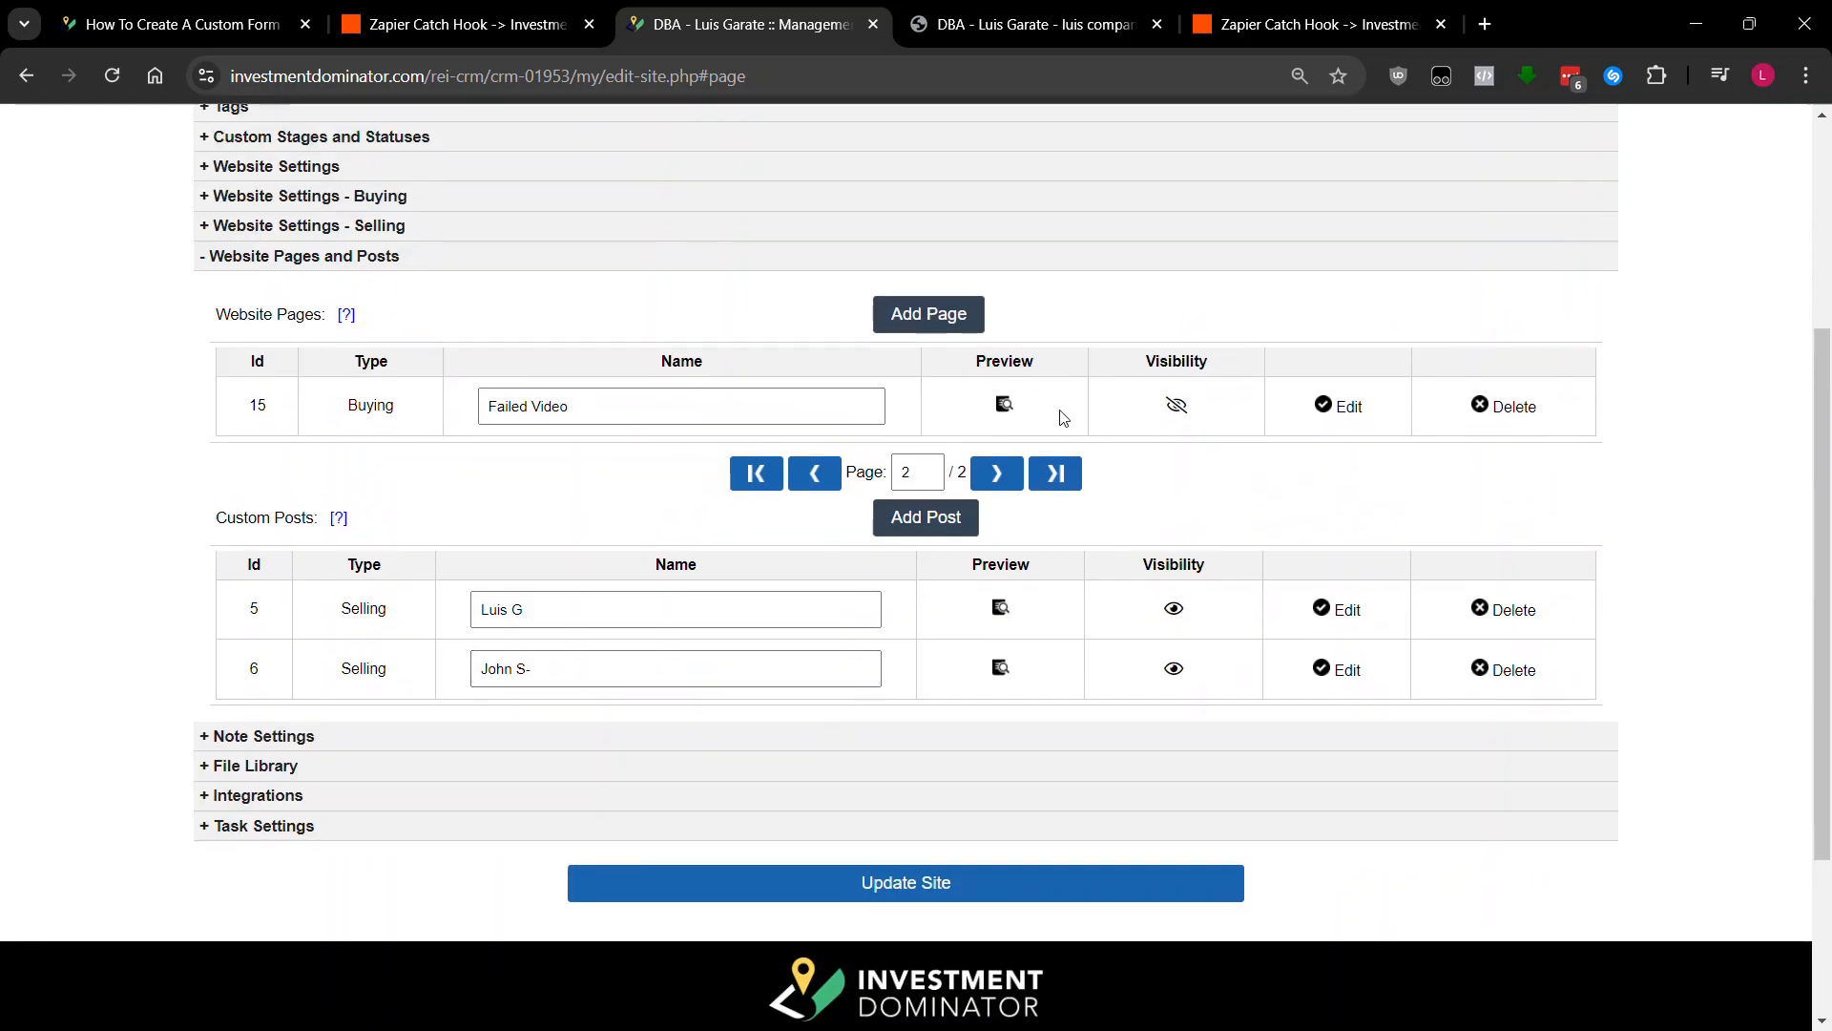
pyautogui.click(1003, 405)
pyautogui.click(663, 19)
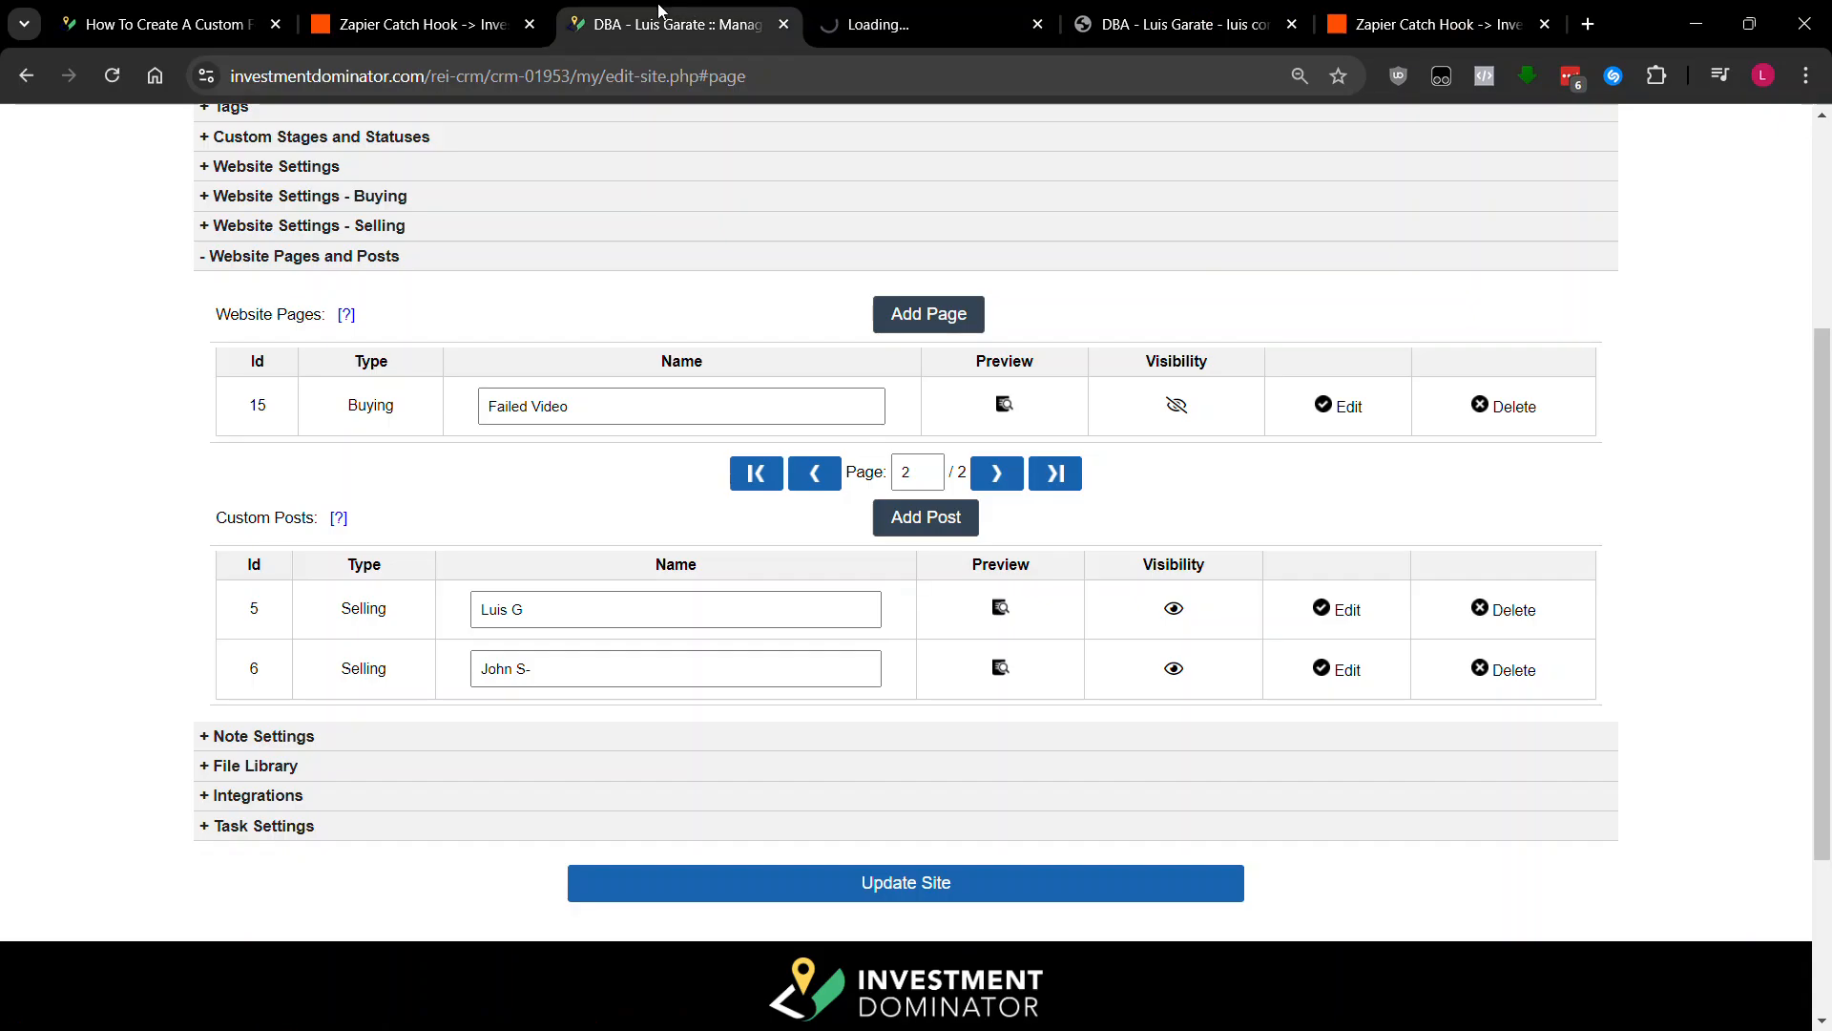
# - Open the Custom New Offer Request Form Video page for editing and show its page content as source code
pyautogui.click(822, 472)
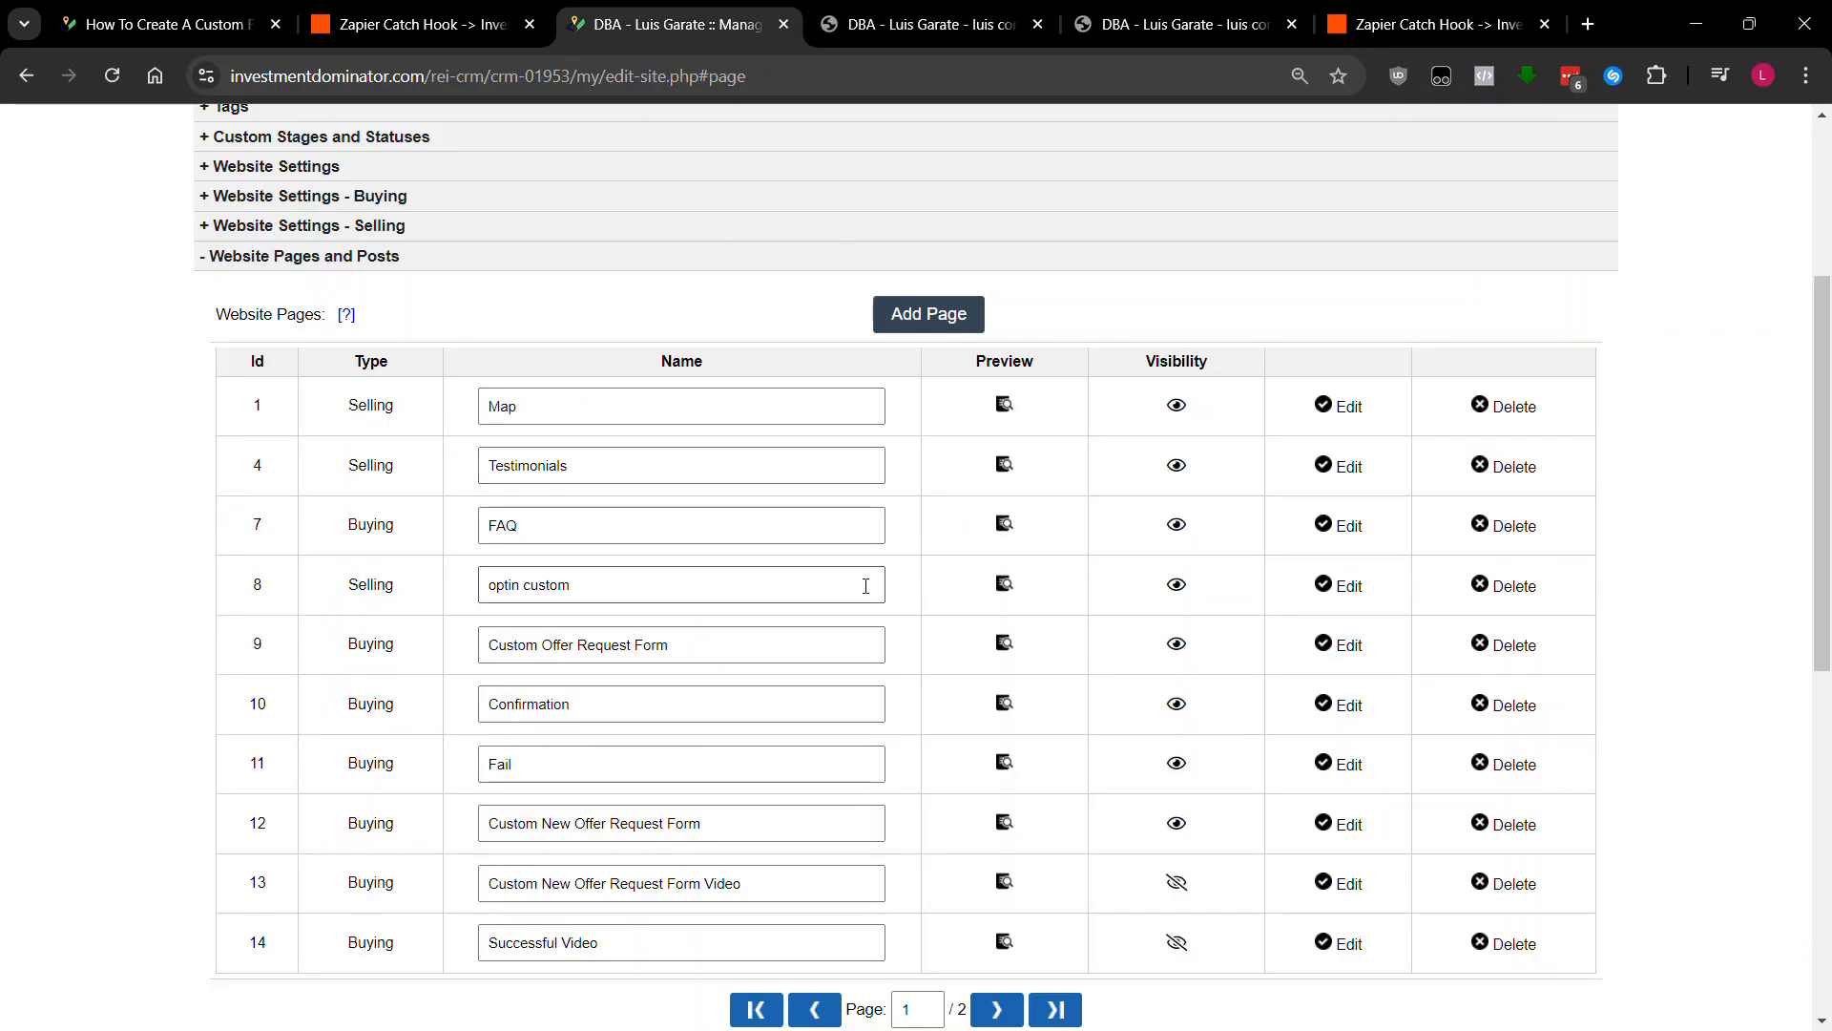
pyautogui.scroll(-2, 970, 629)
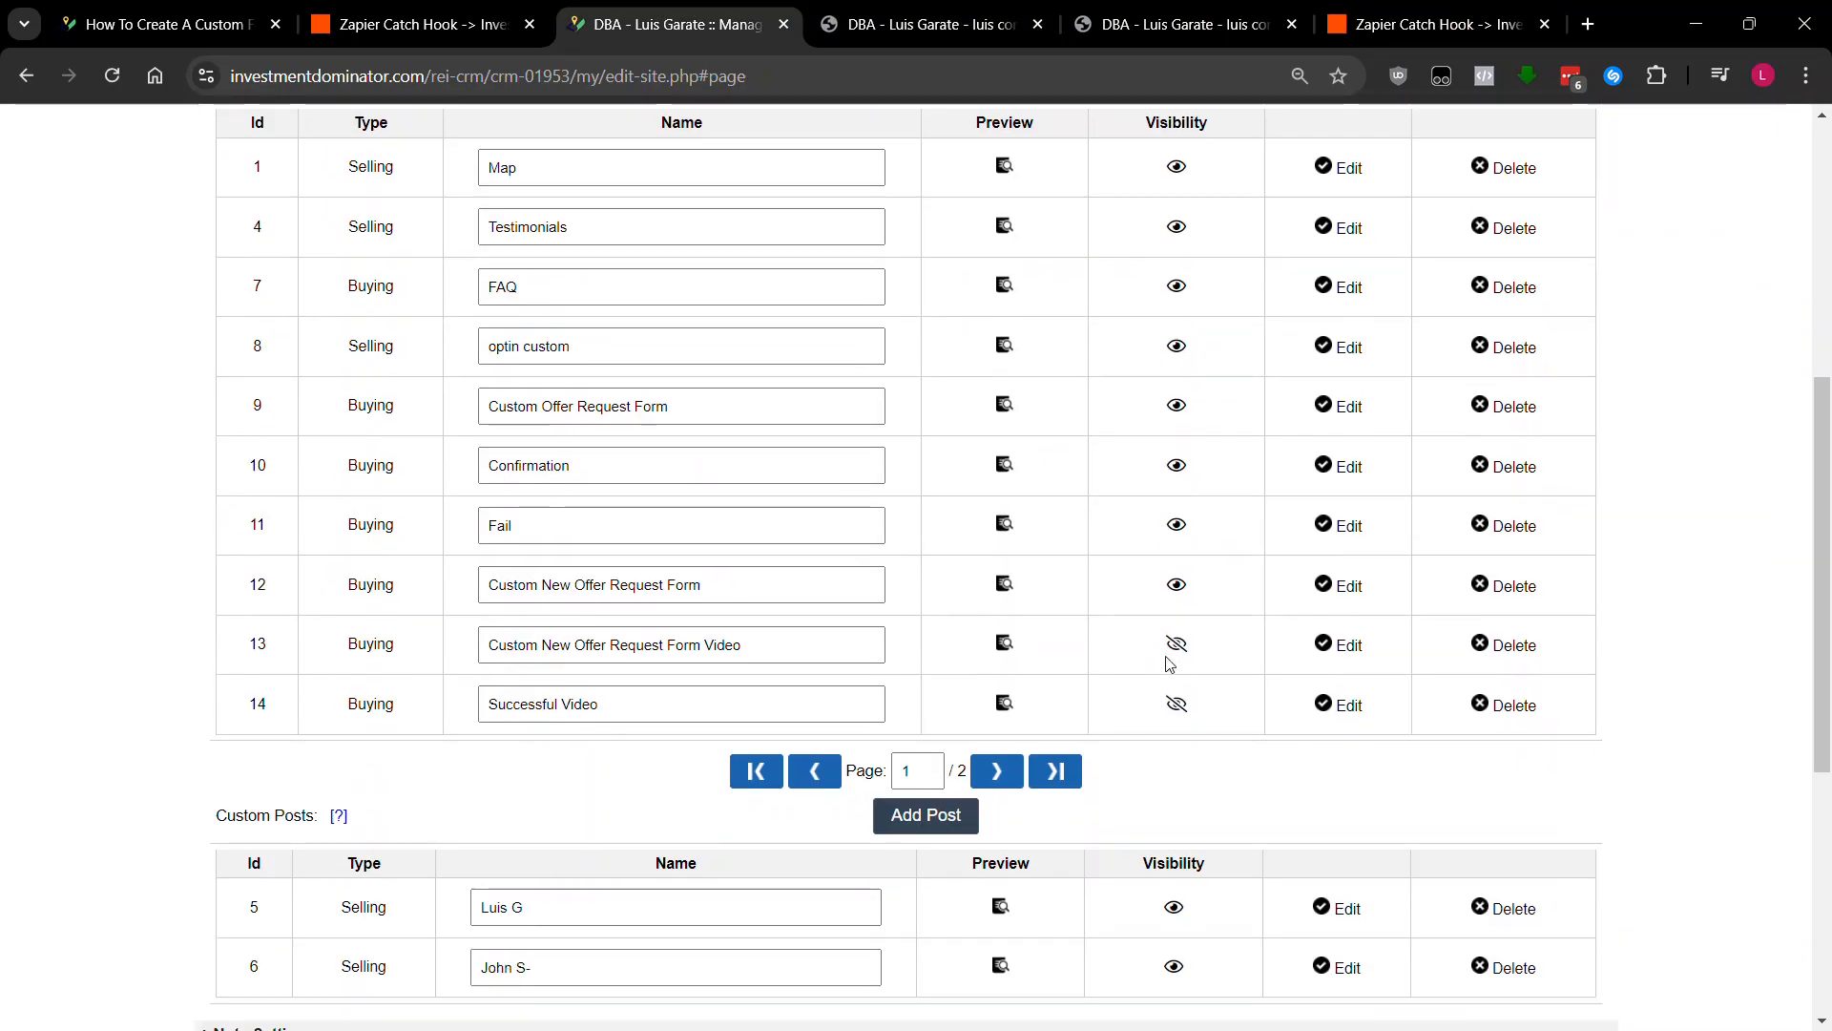
pyautogui.click(1343, 645)
pyautogui.scroll(-4, 450, 520)
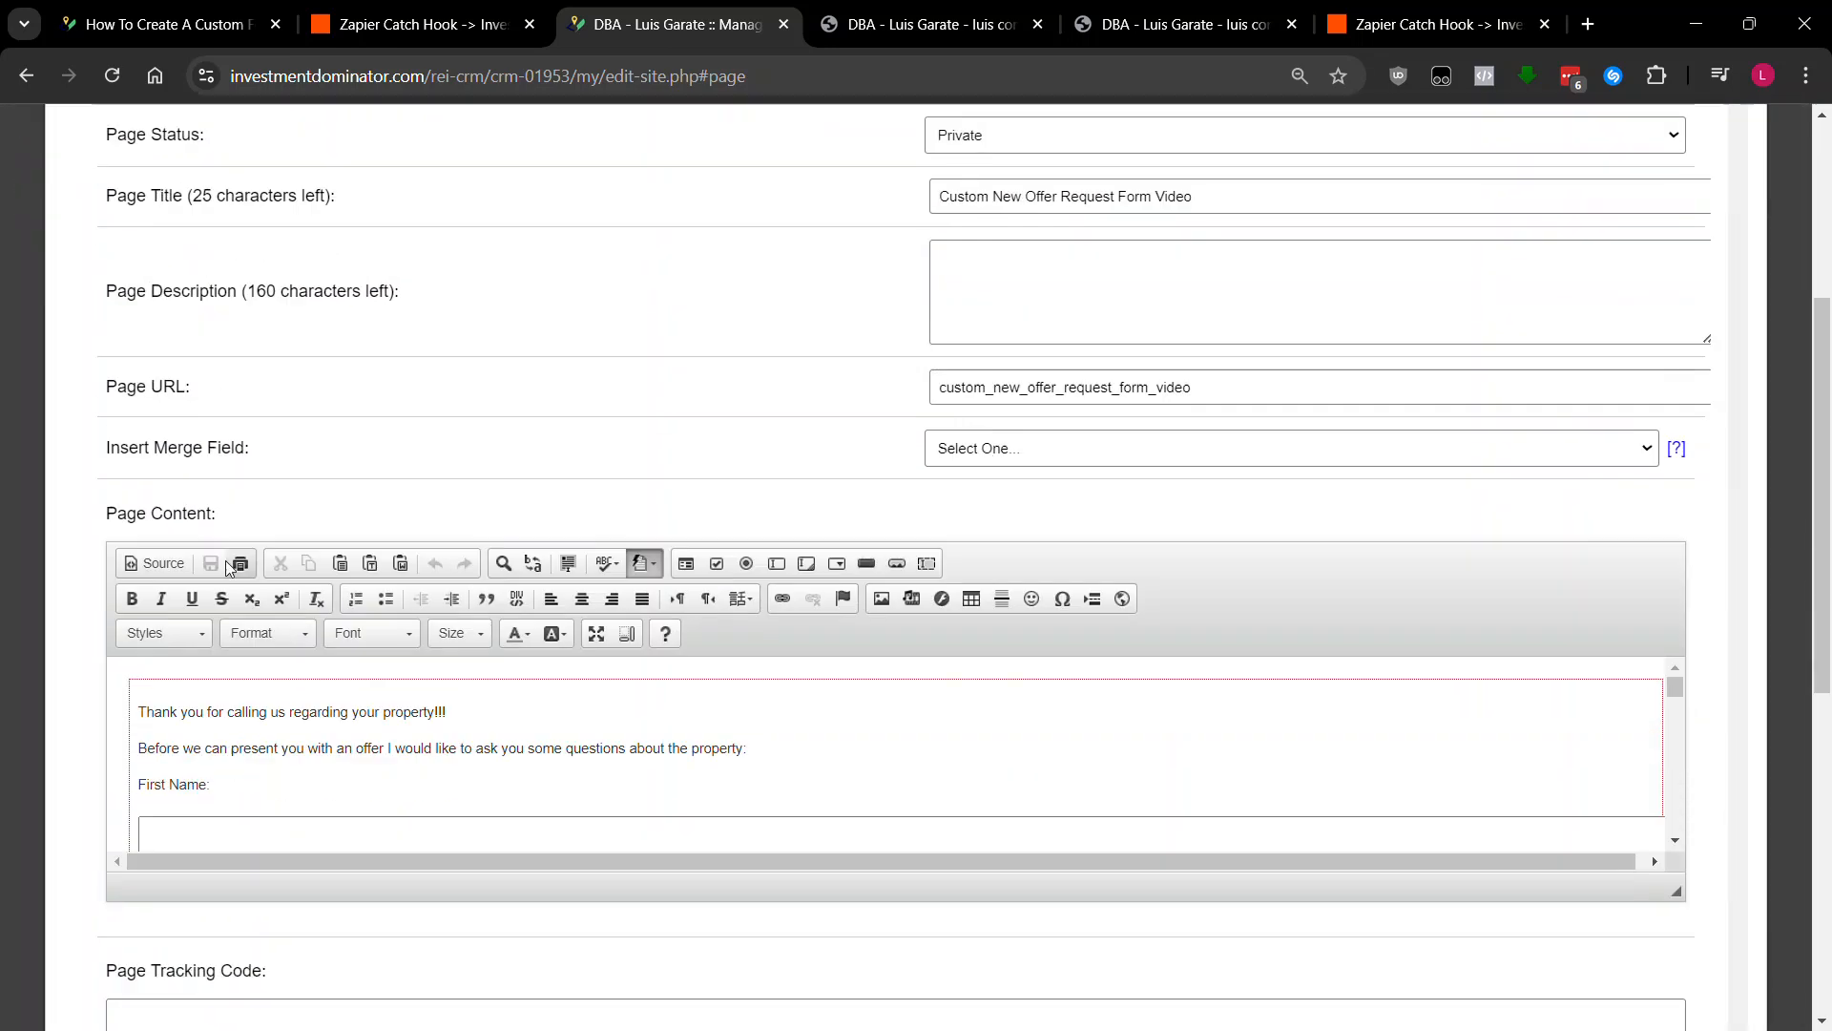
pyautogui.click(155, 563)
pyautogui.scroll(-5, 455, 766)
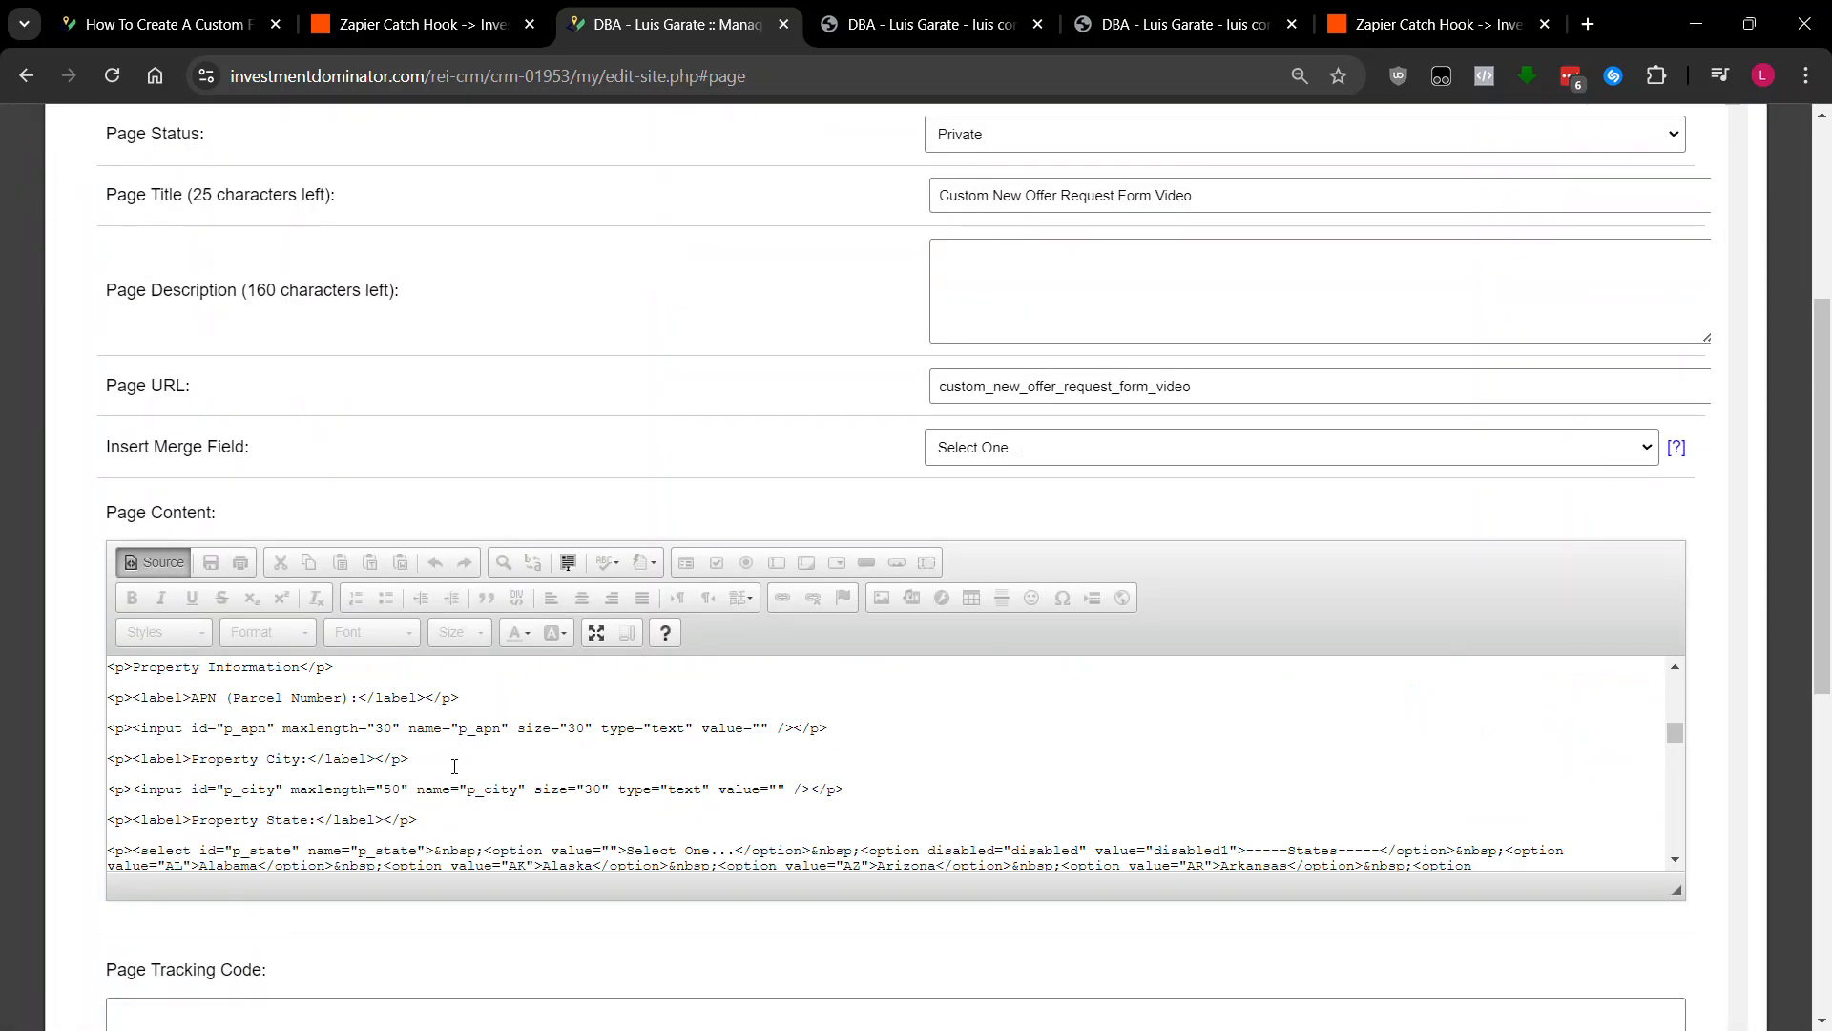
pyautogui.scroll(-10, 454, 766)
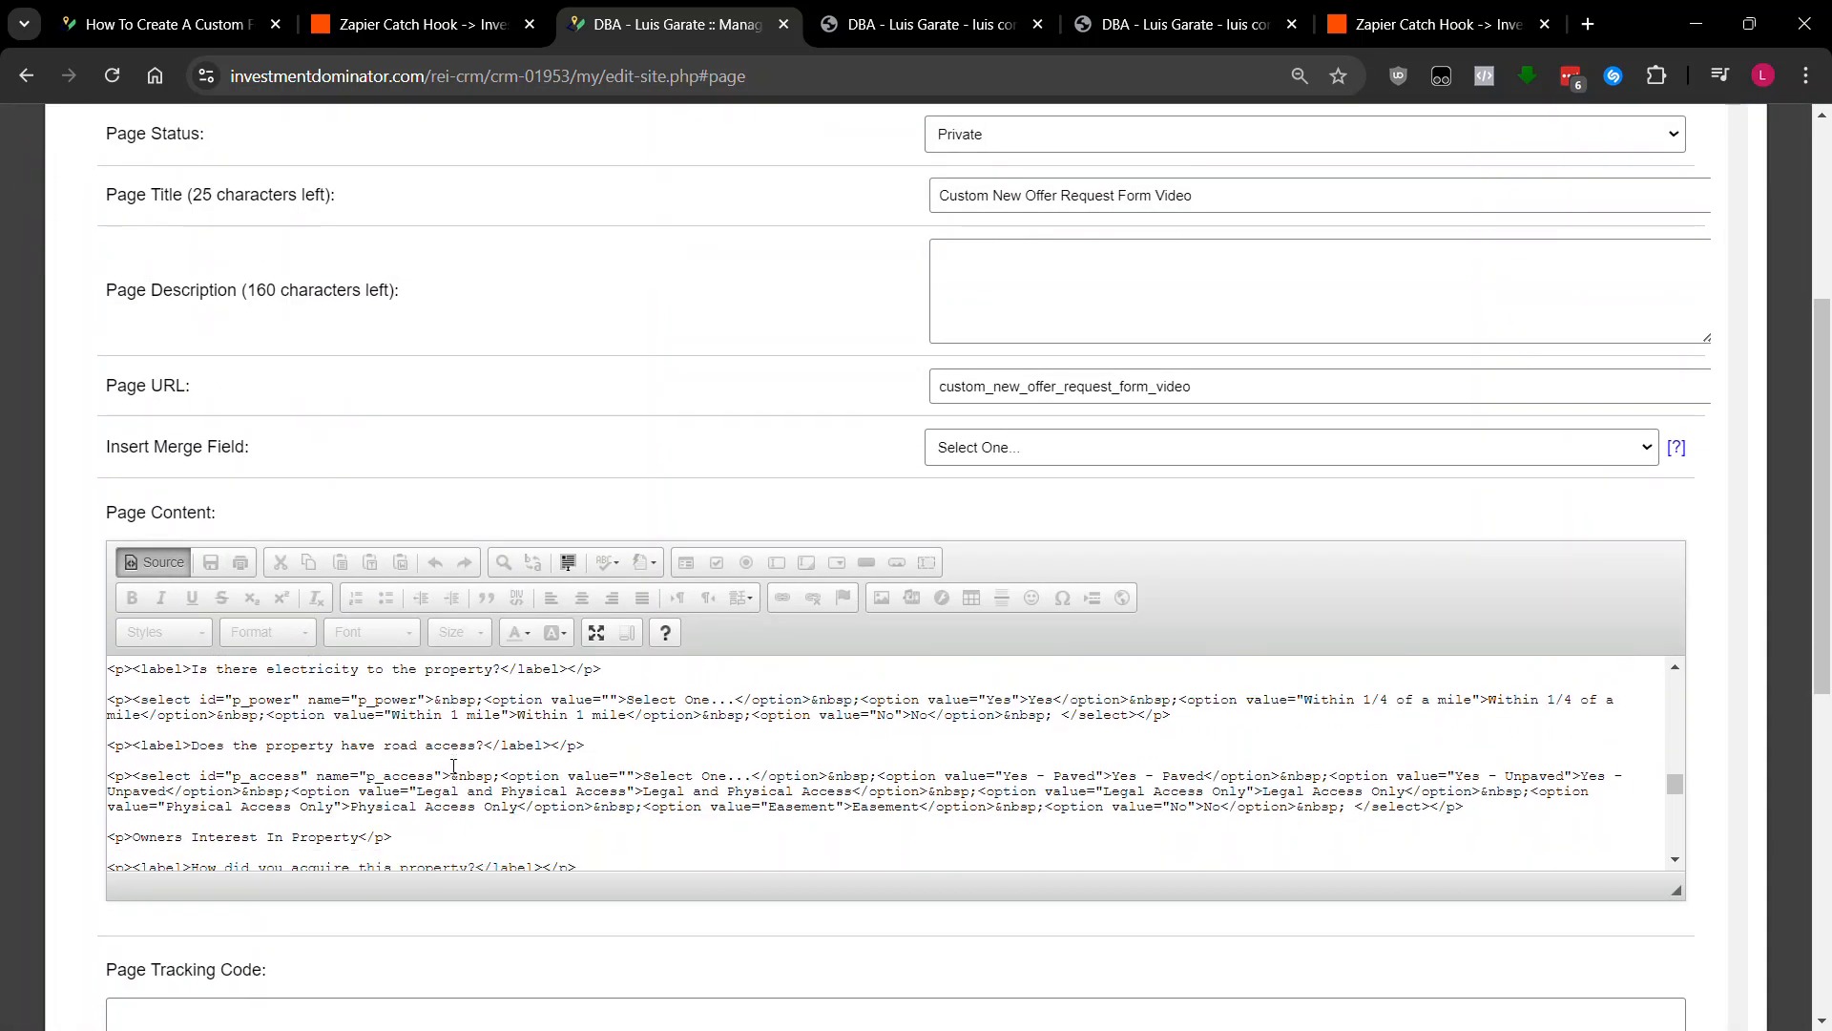
pyautogui.scroll(-10, 454, 766)
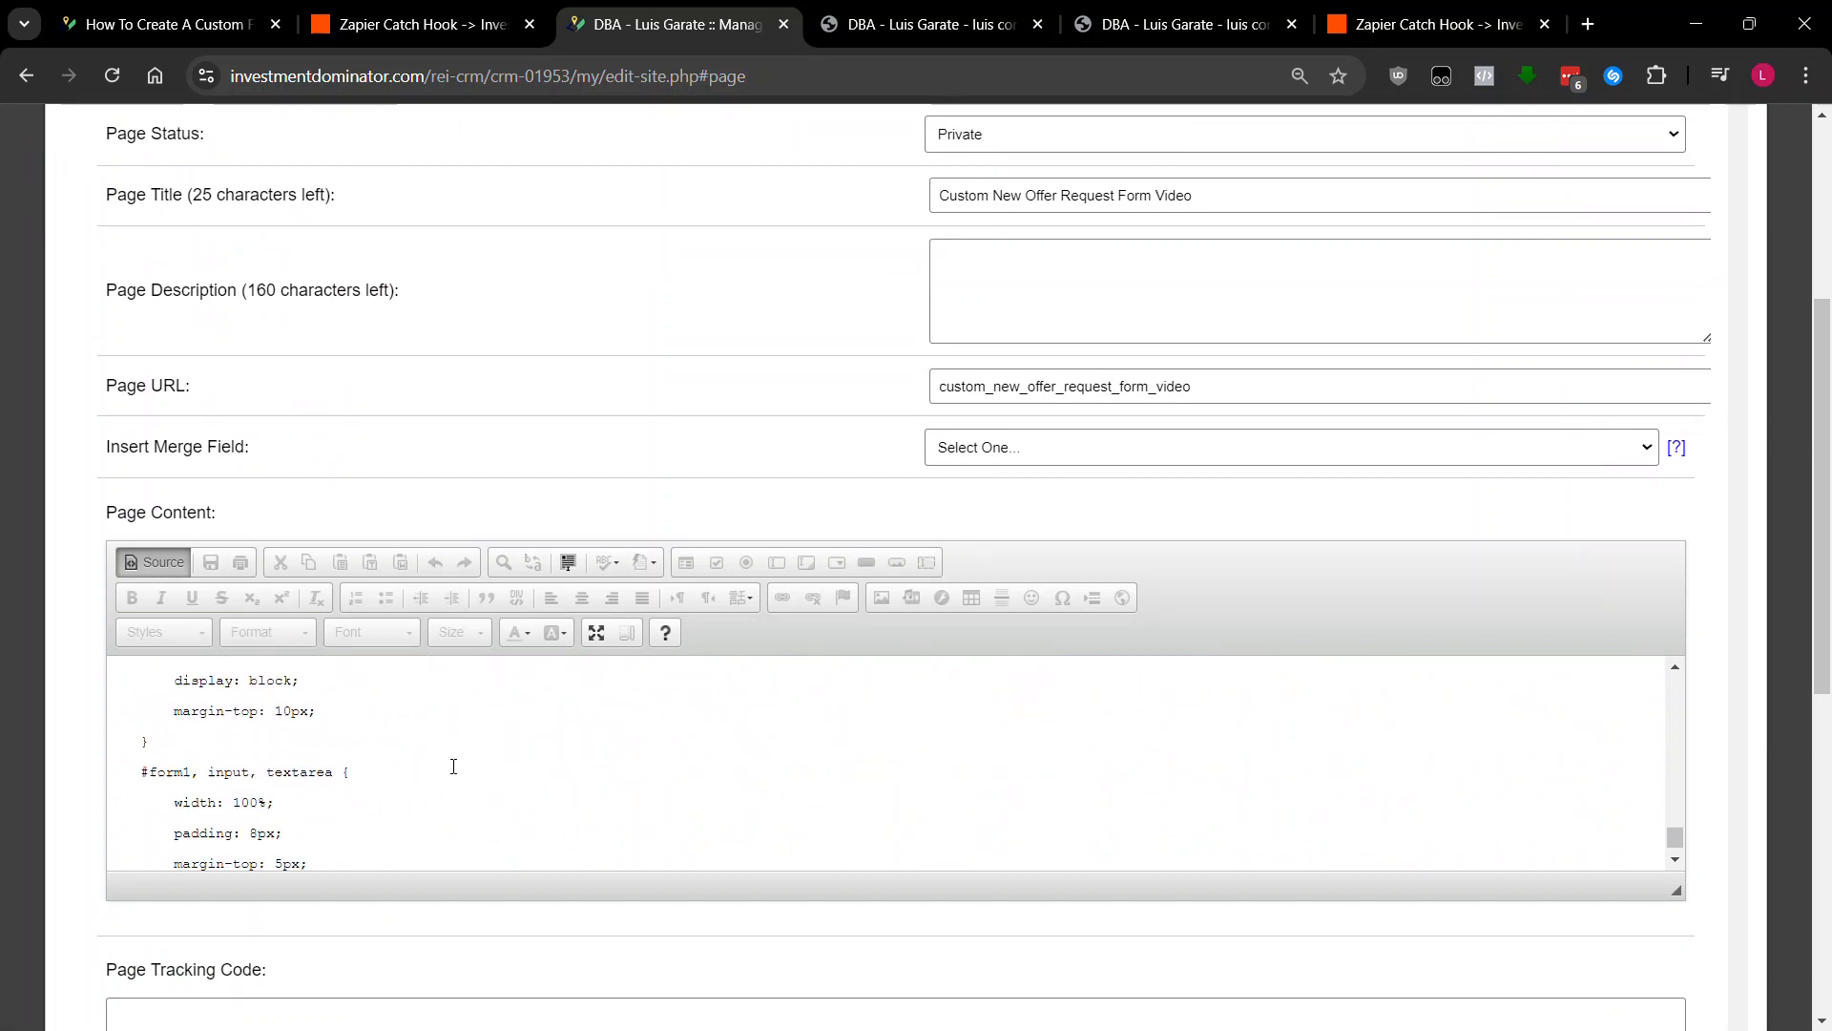
pyautogui.scroll(-2, 454, 767)
pyautogui.scroll(8, 449, 769)
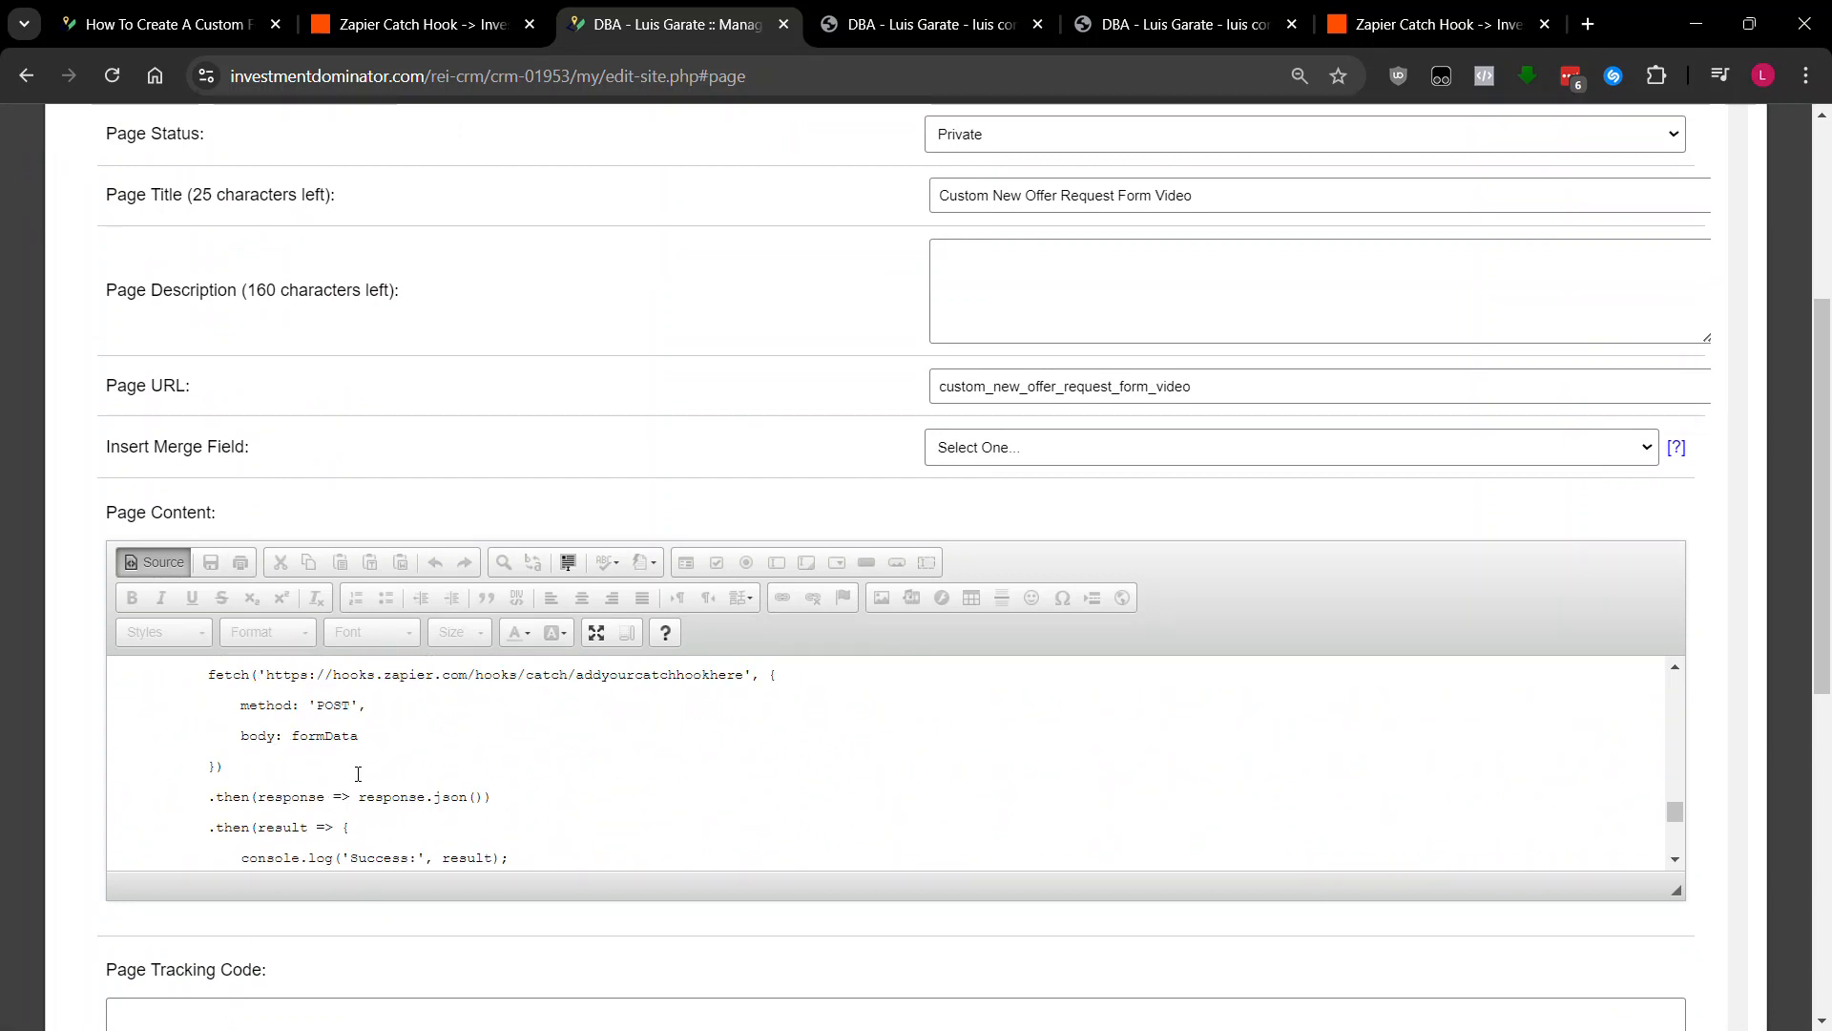
pyautogui.scroll(-5, 358, 774)
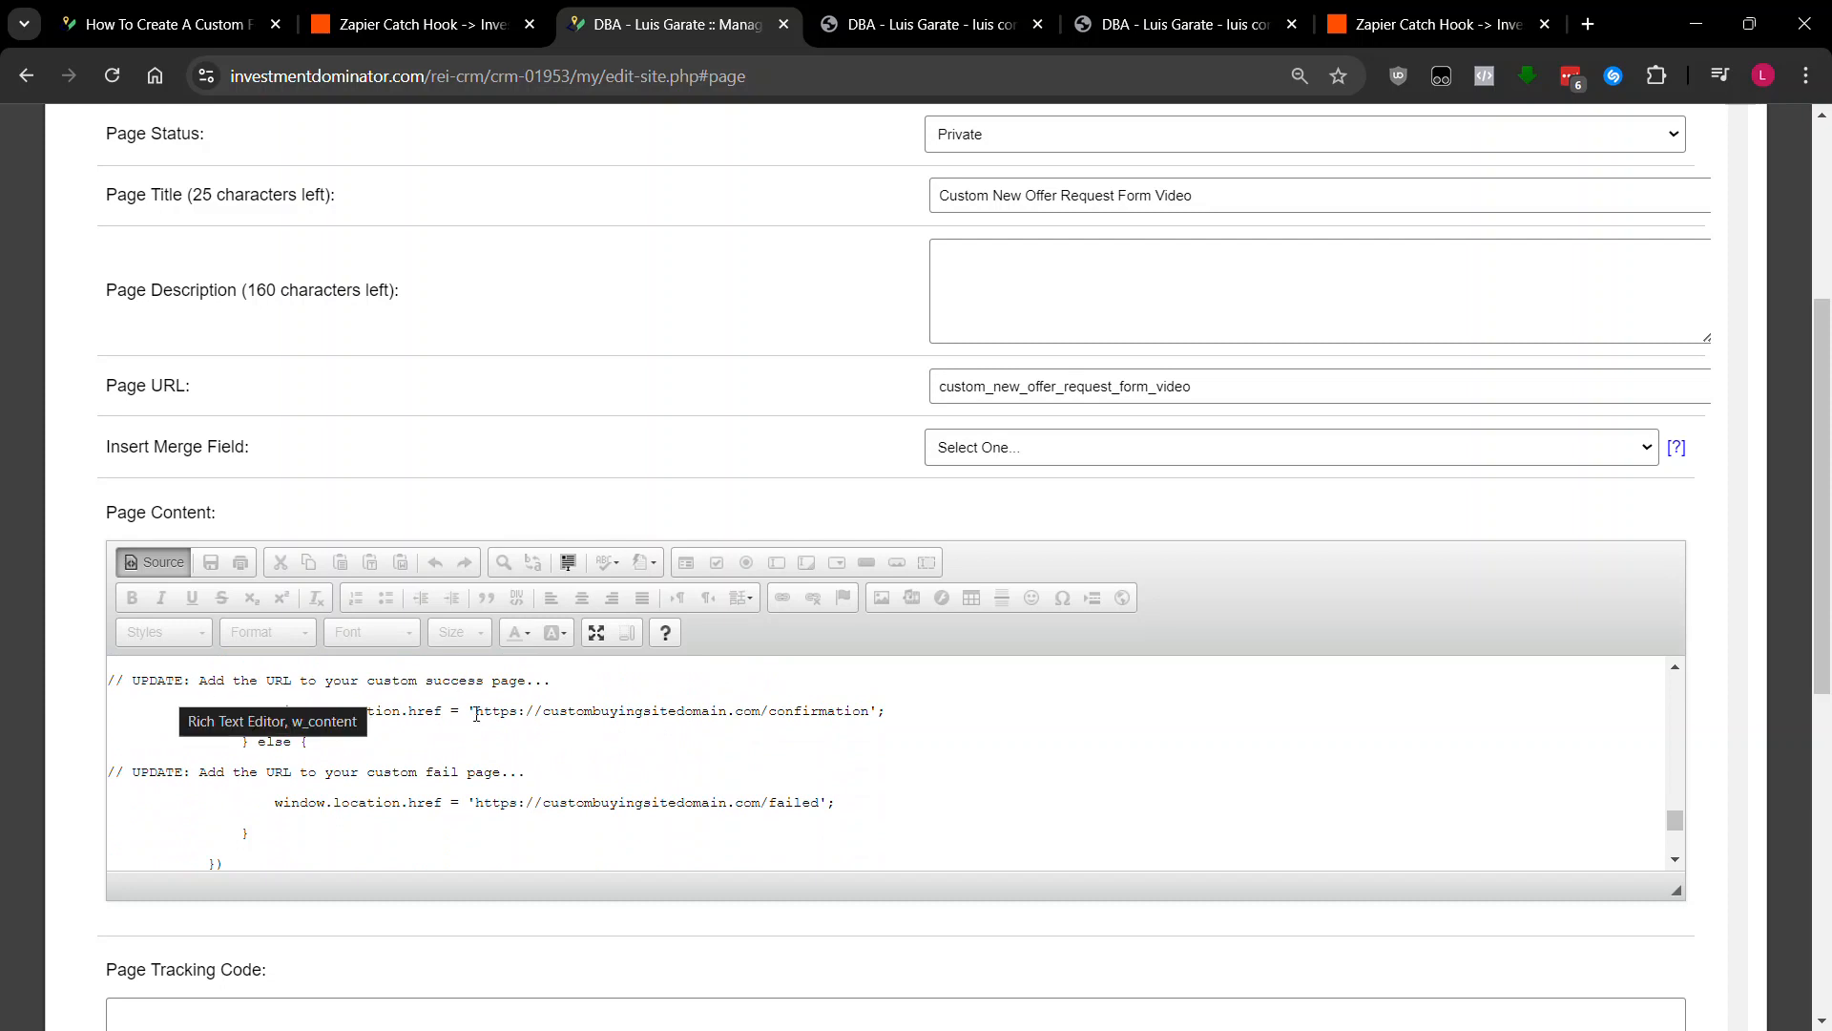
pyautogui.moveTo(476, 714); pyautogui.dragTo(871, 714)
pyautogui.write('https://investmentdominator.com/rei-crm/crm-01953/successful_video')
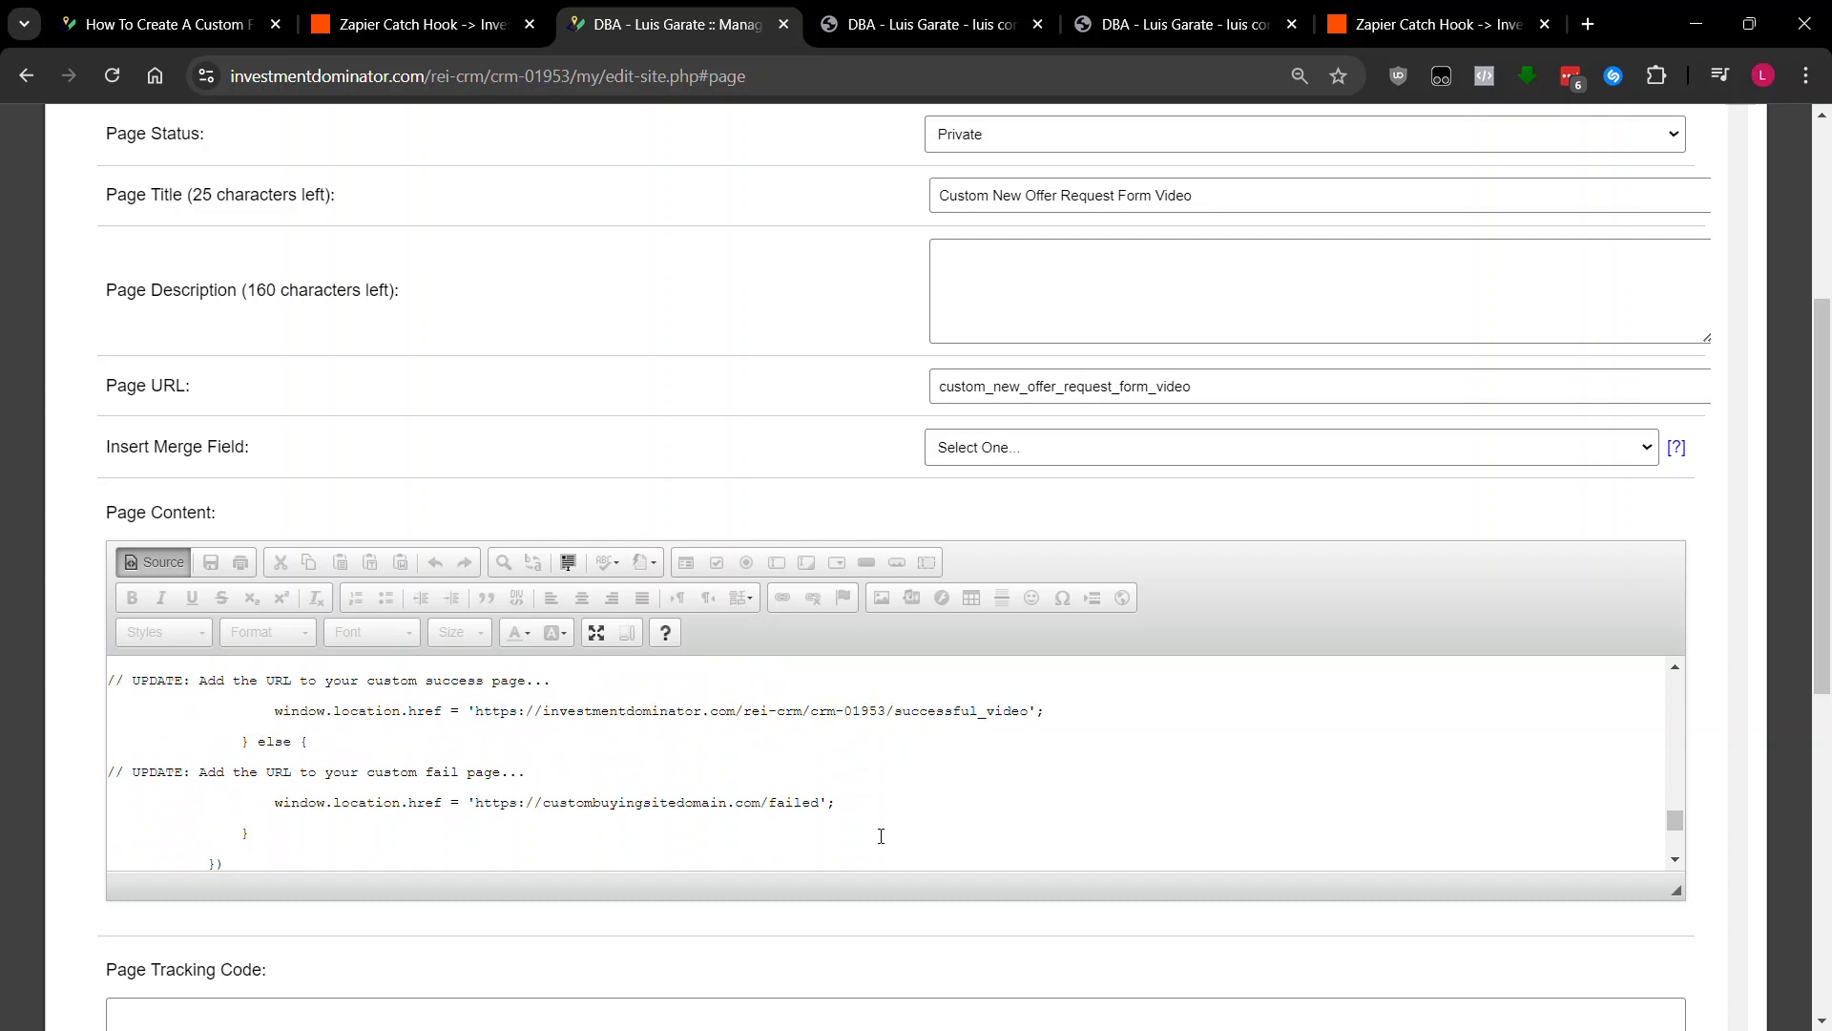
# - Copy the previewed Failed Video page's URL up to "failed_video" and return to the form page's source code
pyautogui.click(1174, 24)
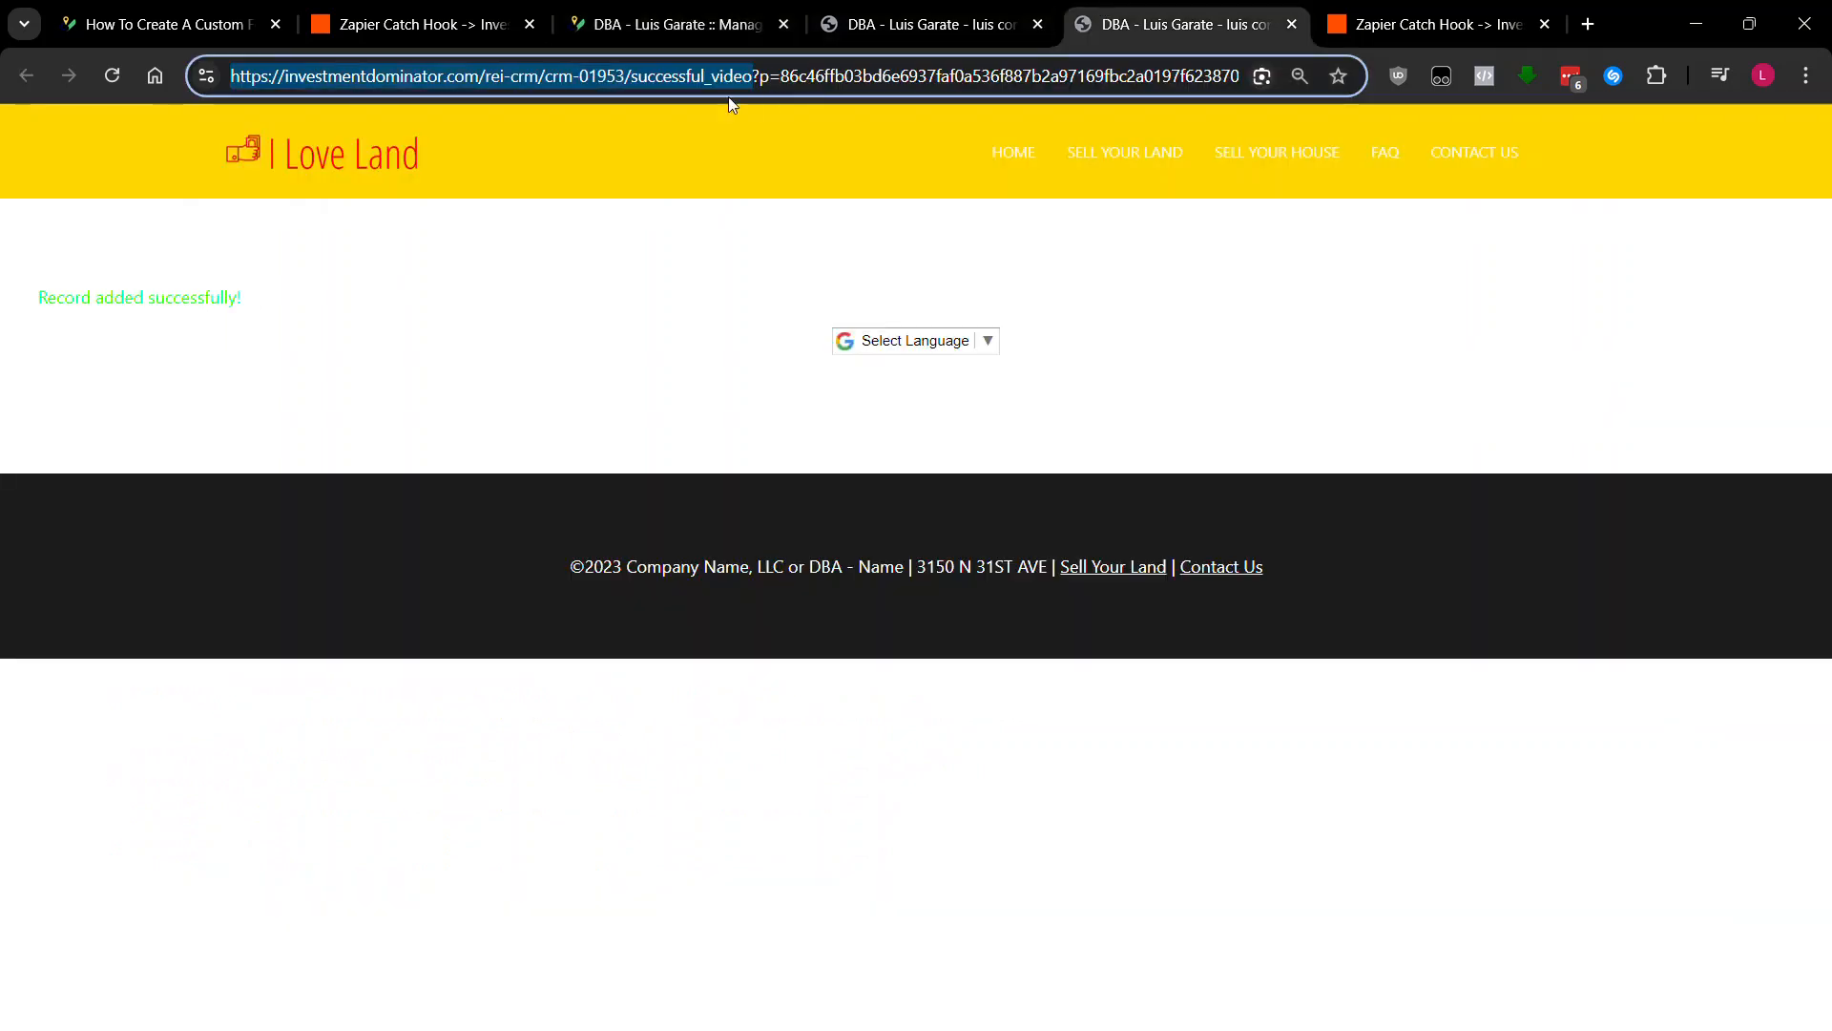
pyautogui.click(921, 24)
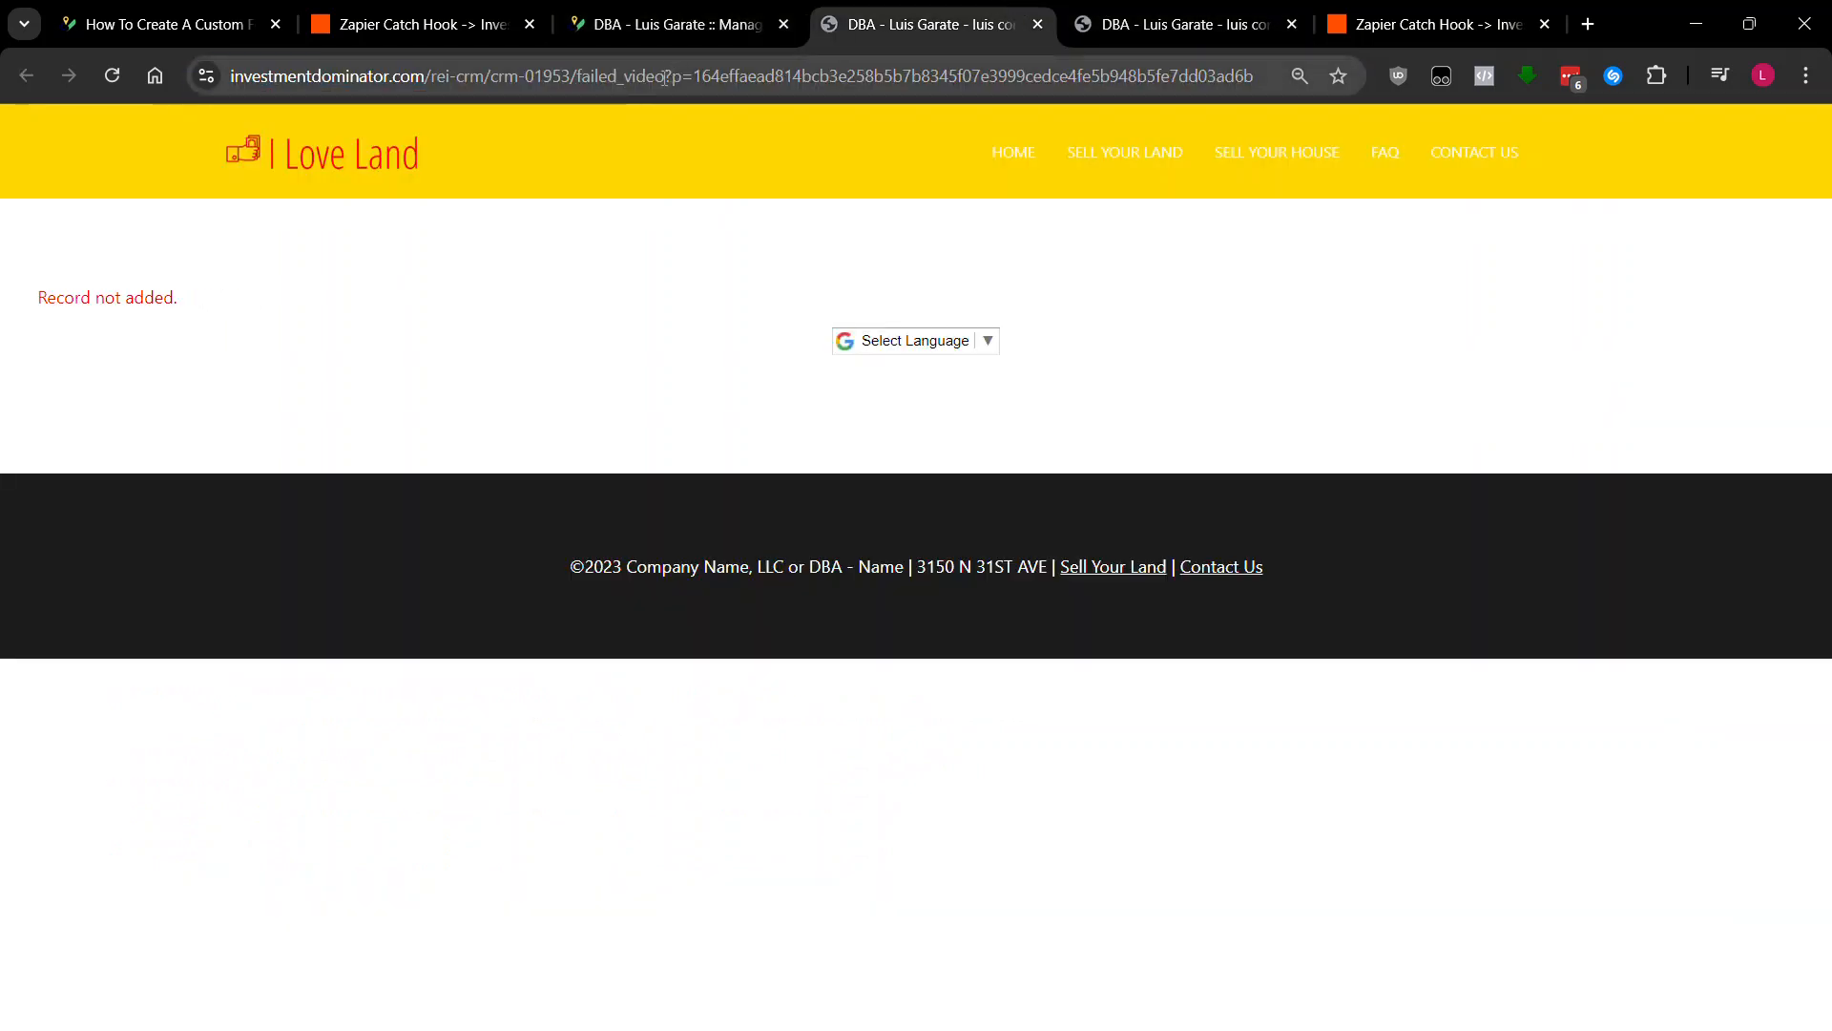
pyautogui.click(666, 76)
pyautogui.click(668, 26)
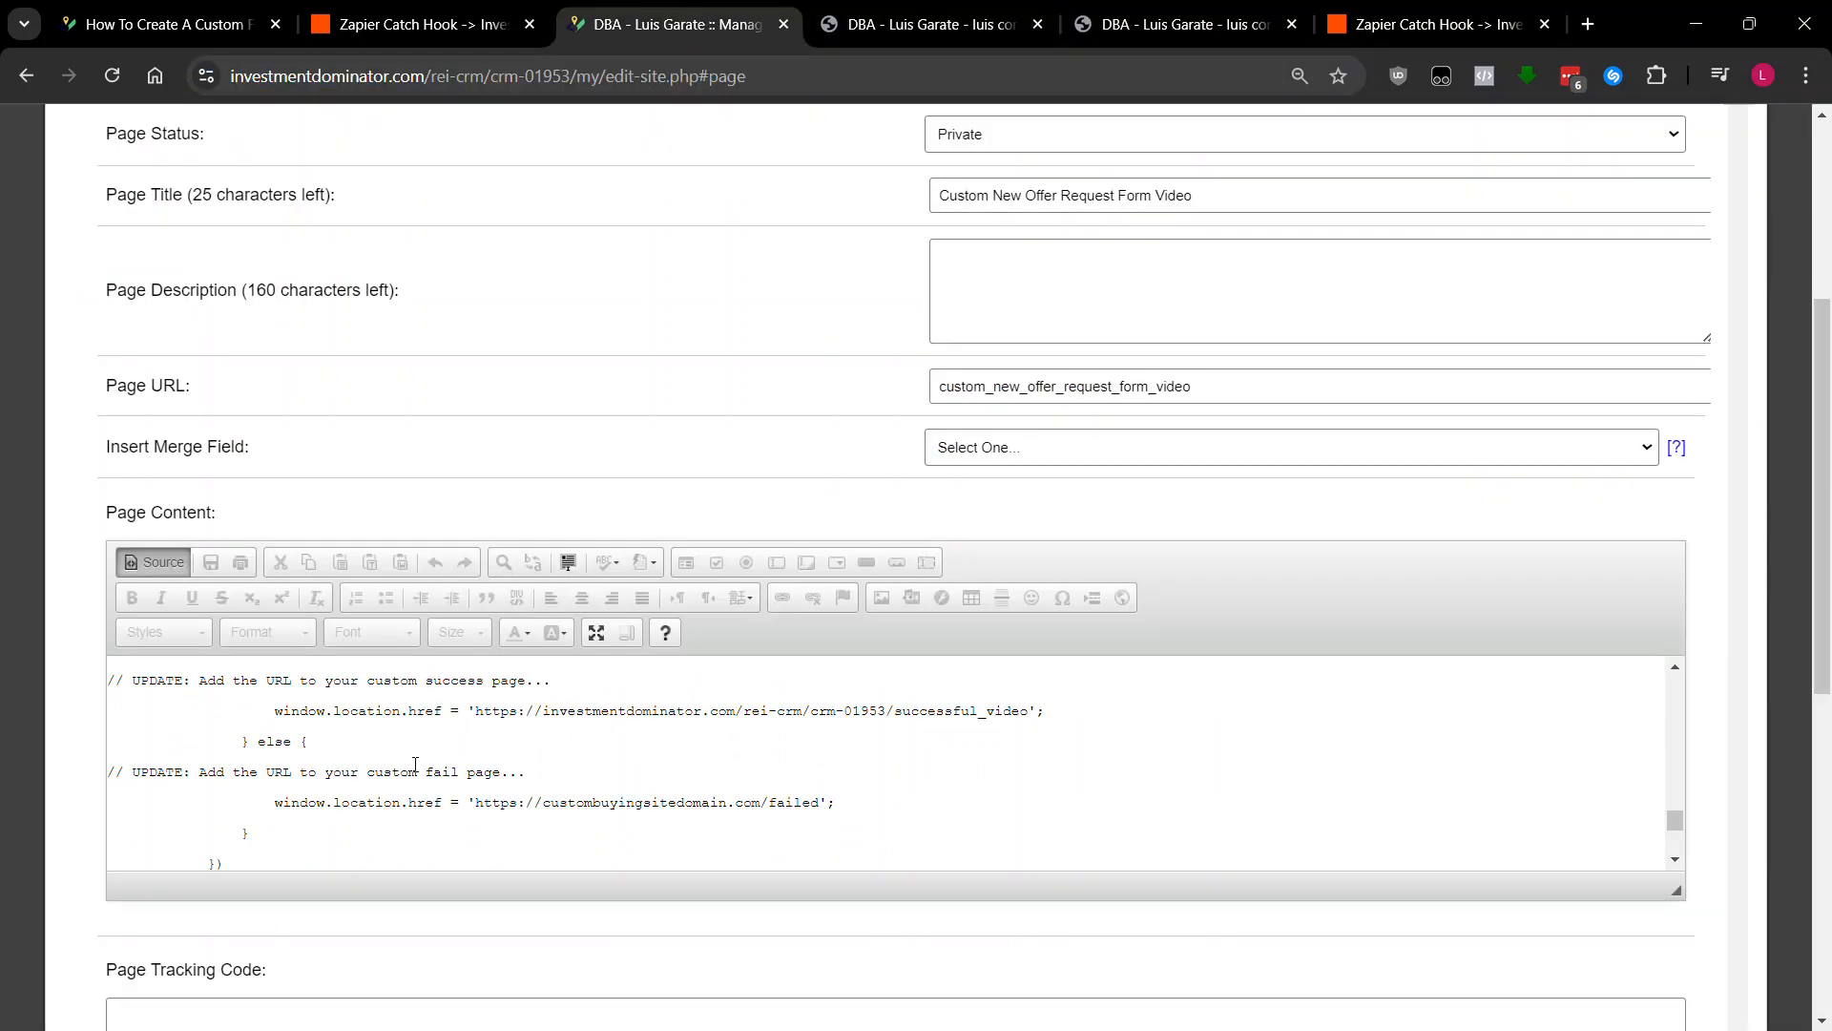
pyautogui.tripleClick(482, 800)
pyautogui.click(801, 808)
pyautogui.moveTo(824, 802); pyautogui.dragTo(476, 802)
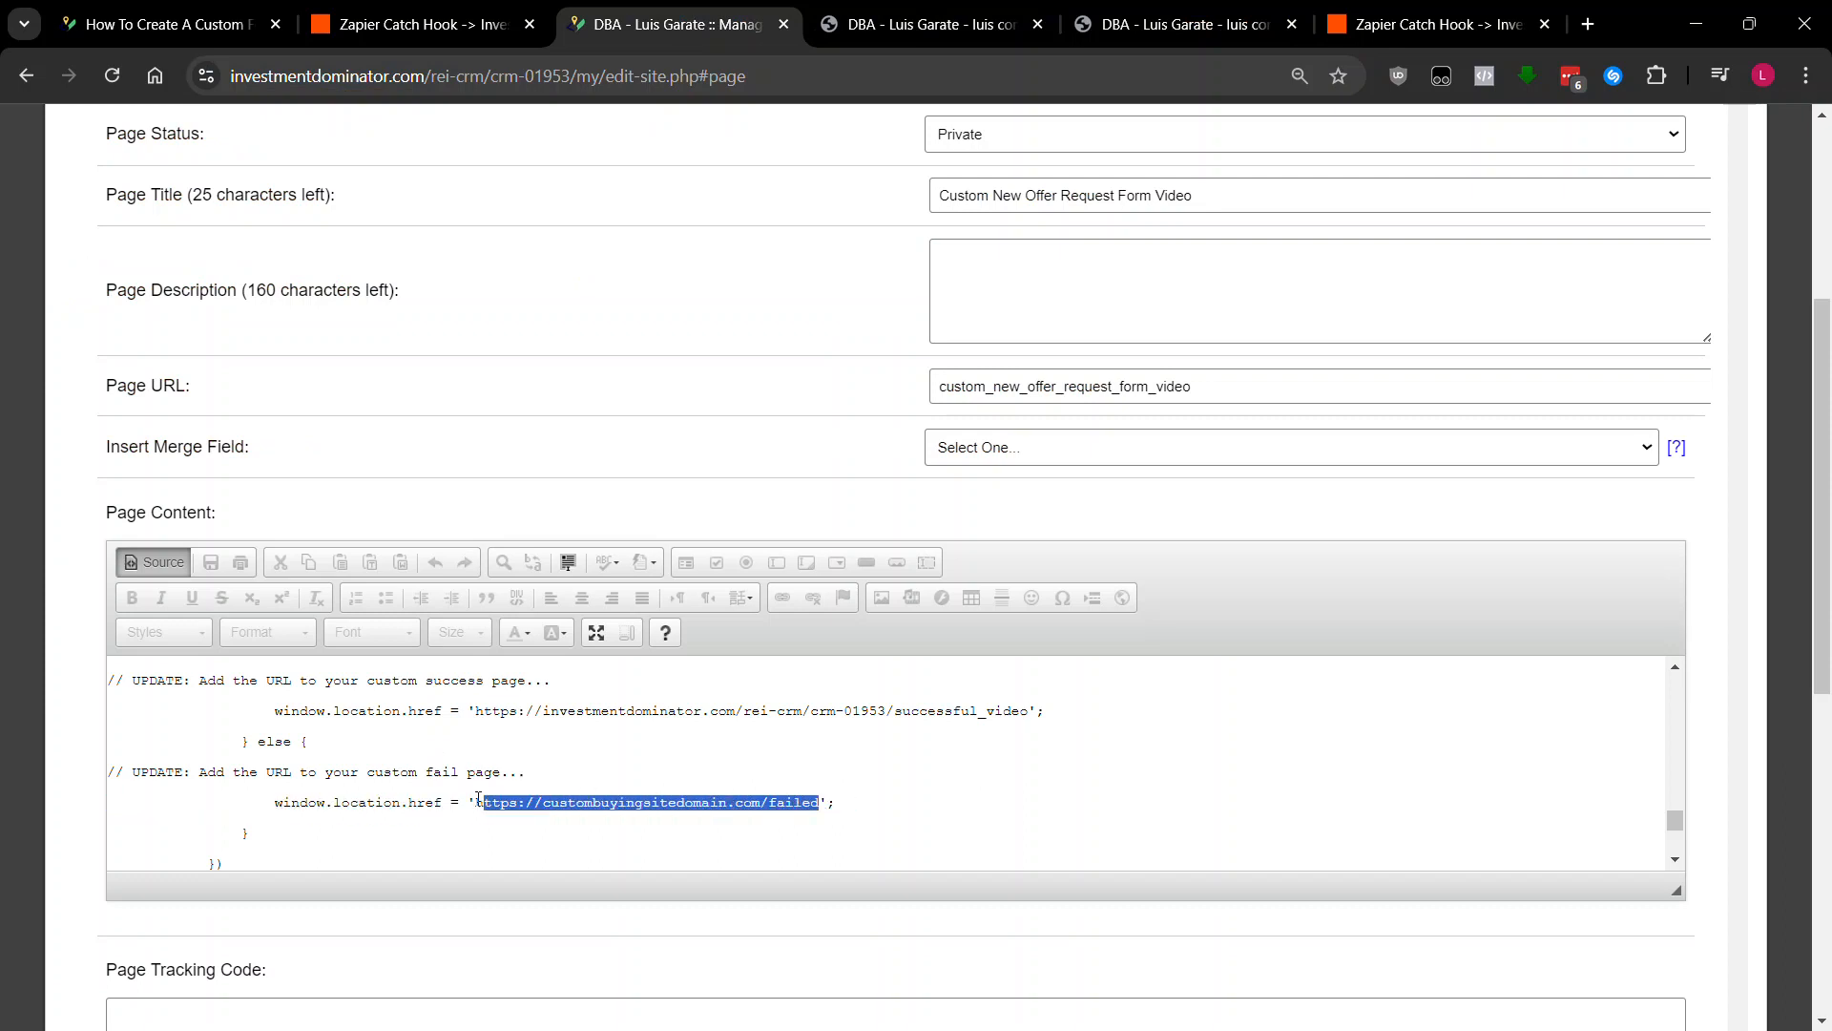
pyautogui.write('https://investmentdominator.com/rei-crm/crm-01953/failed_video')
# - Review the catch hook URL in the form's fetch code and the webhook URL in Zapier, and save the form page
pyautogui.scroll(5, 560, 776)
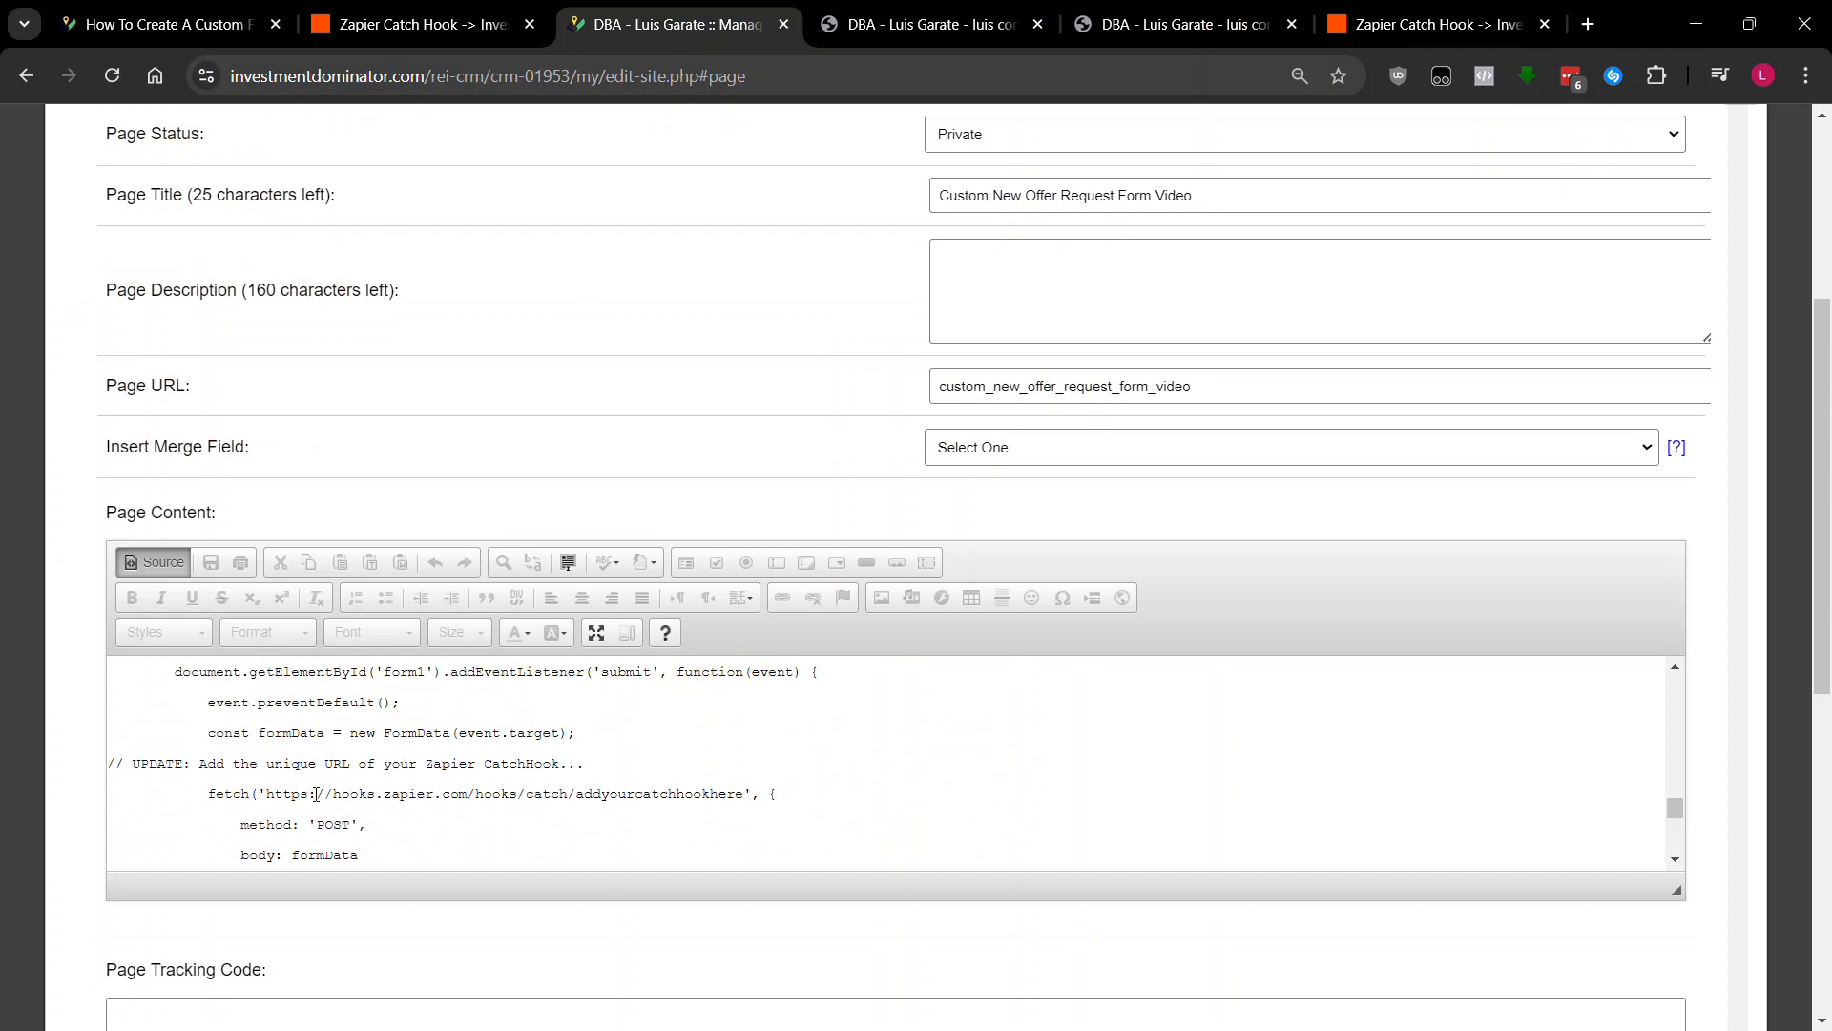
pyautogui.moveTo(316, 794); pyautogui.dragTo(707, 794)
pyautogui.click(703, 794)
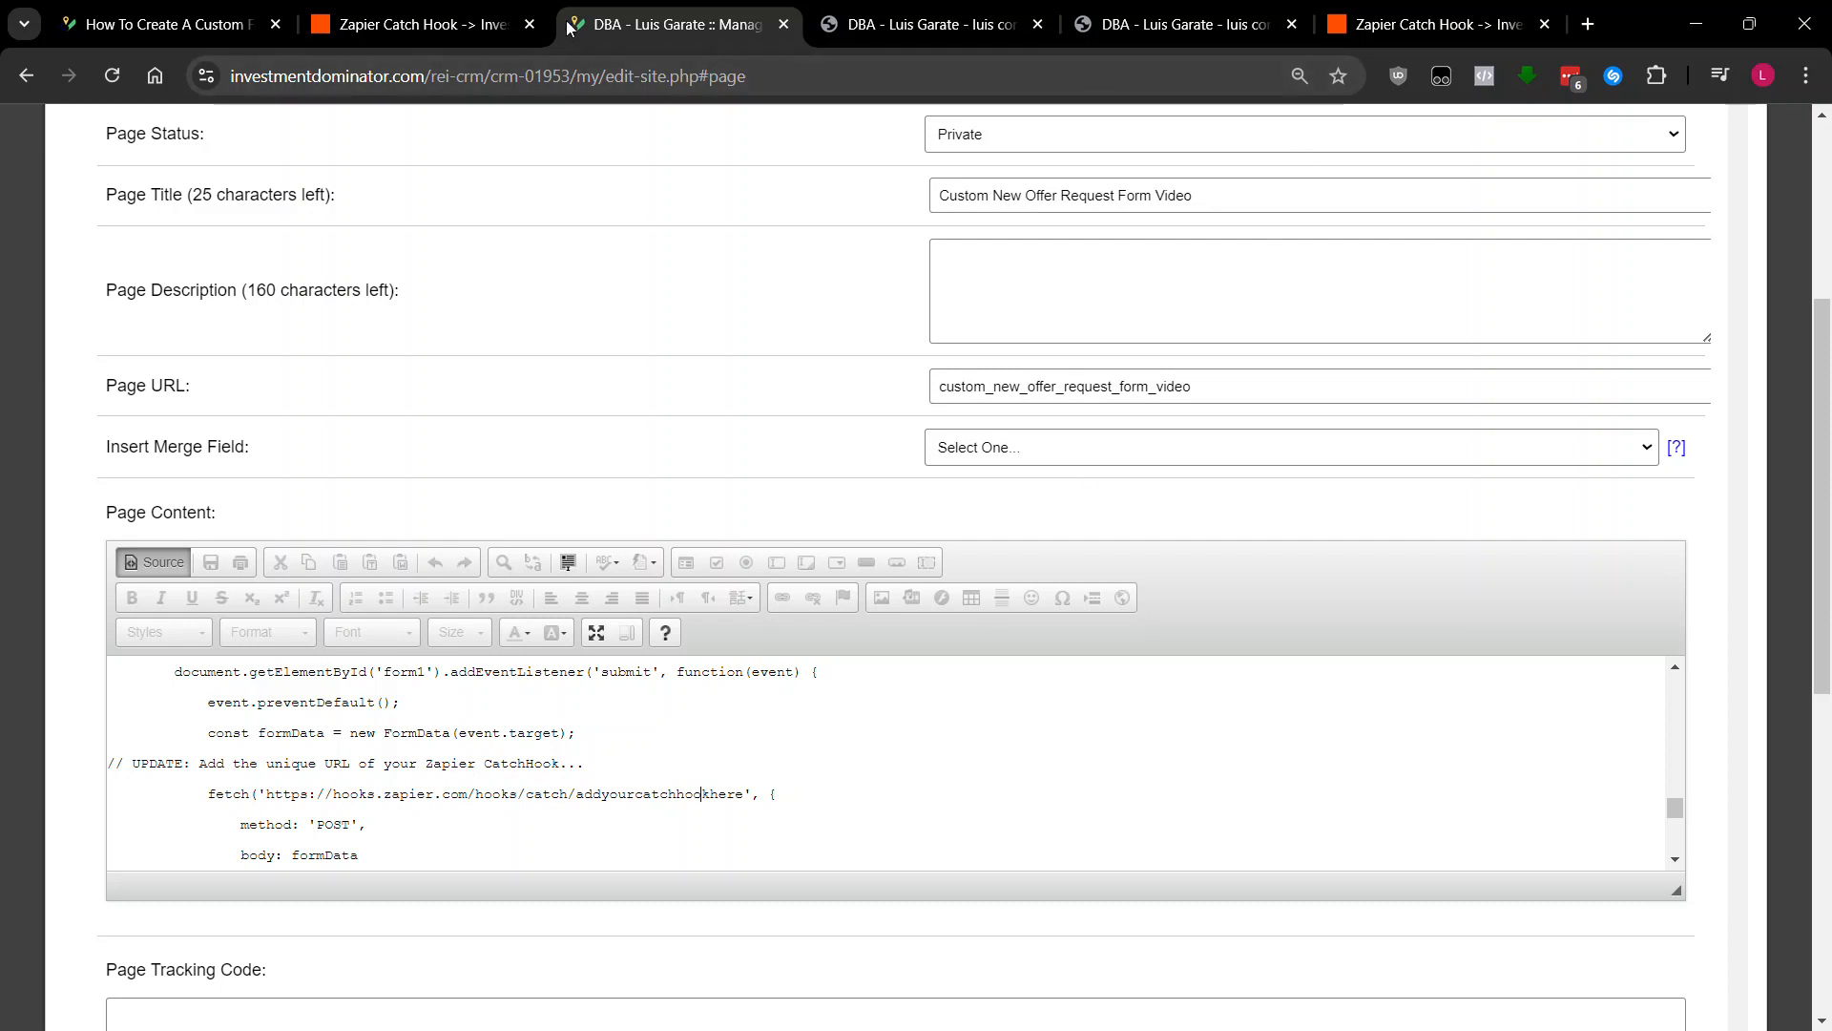
pyautogui.click(424, 24)
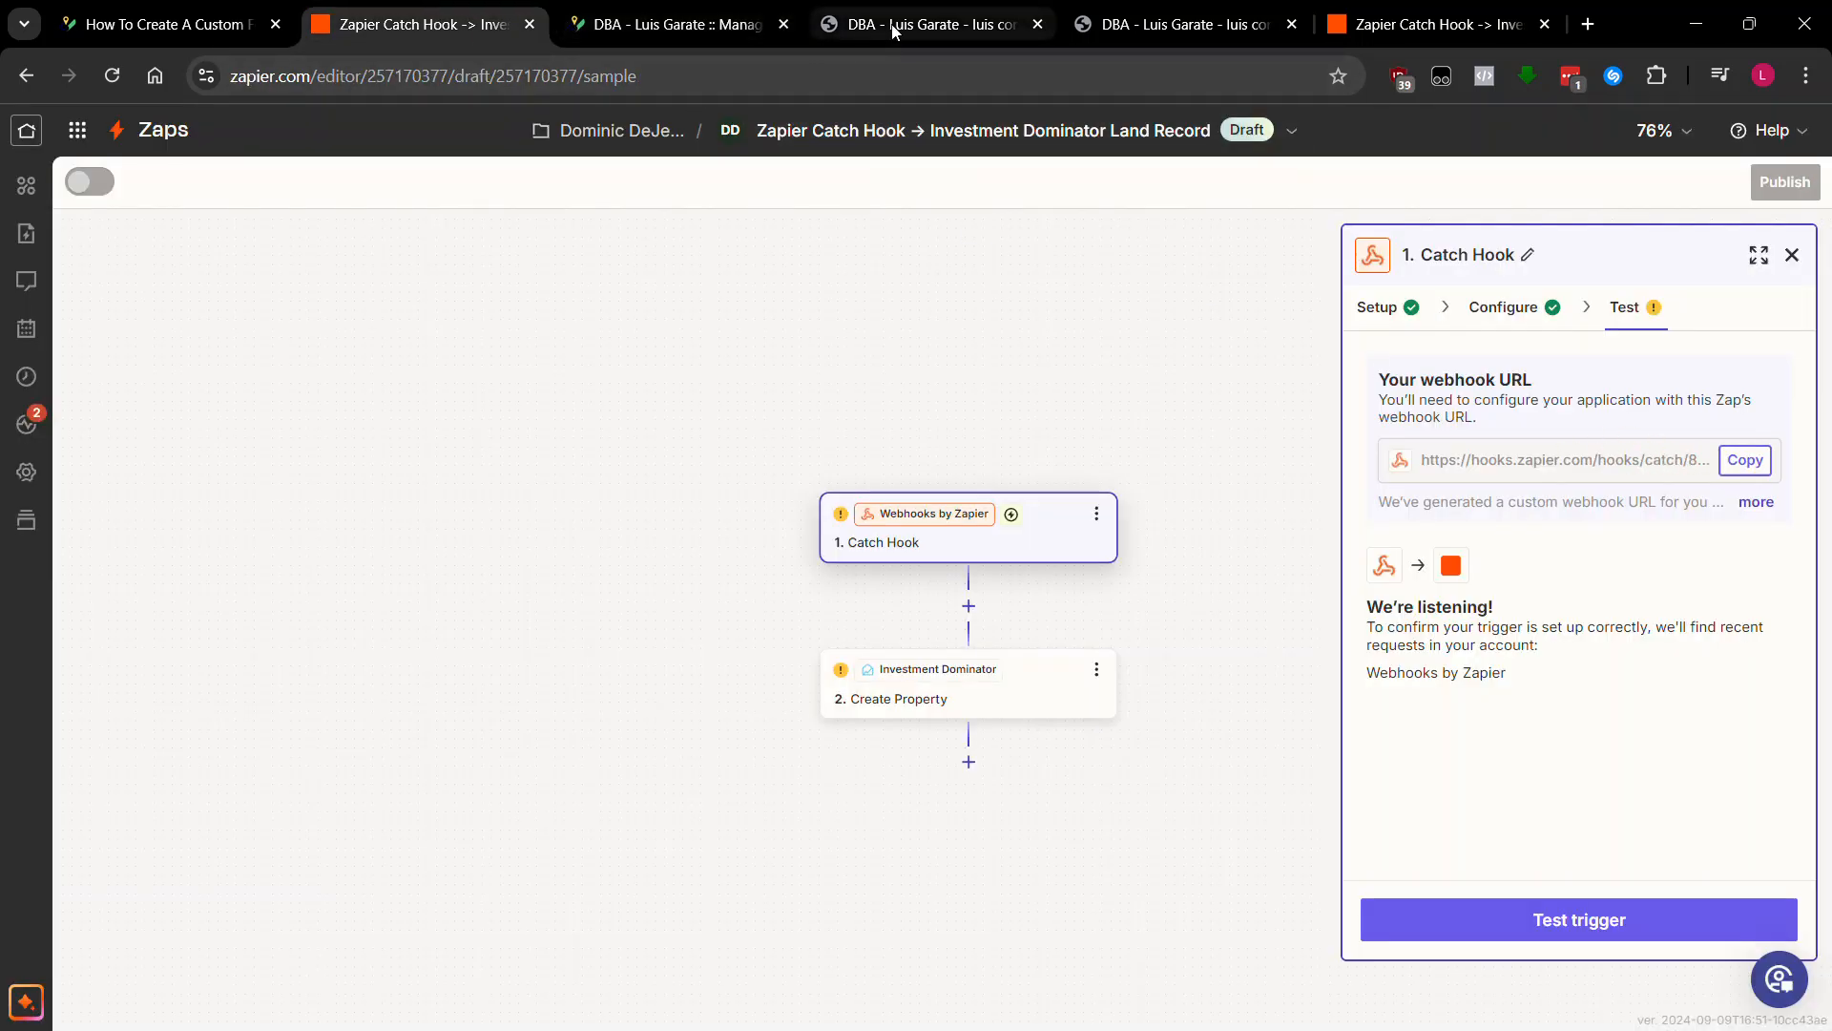
pyautogui.click(931, 24)
pyautogui.click(678, 24)
pyautogui.scroll(-8, 889, 621)
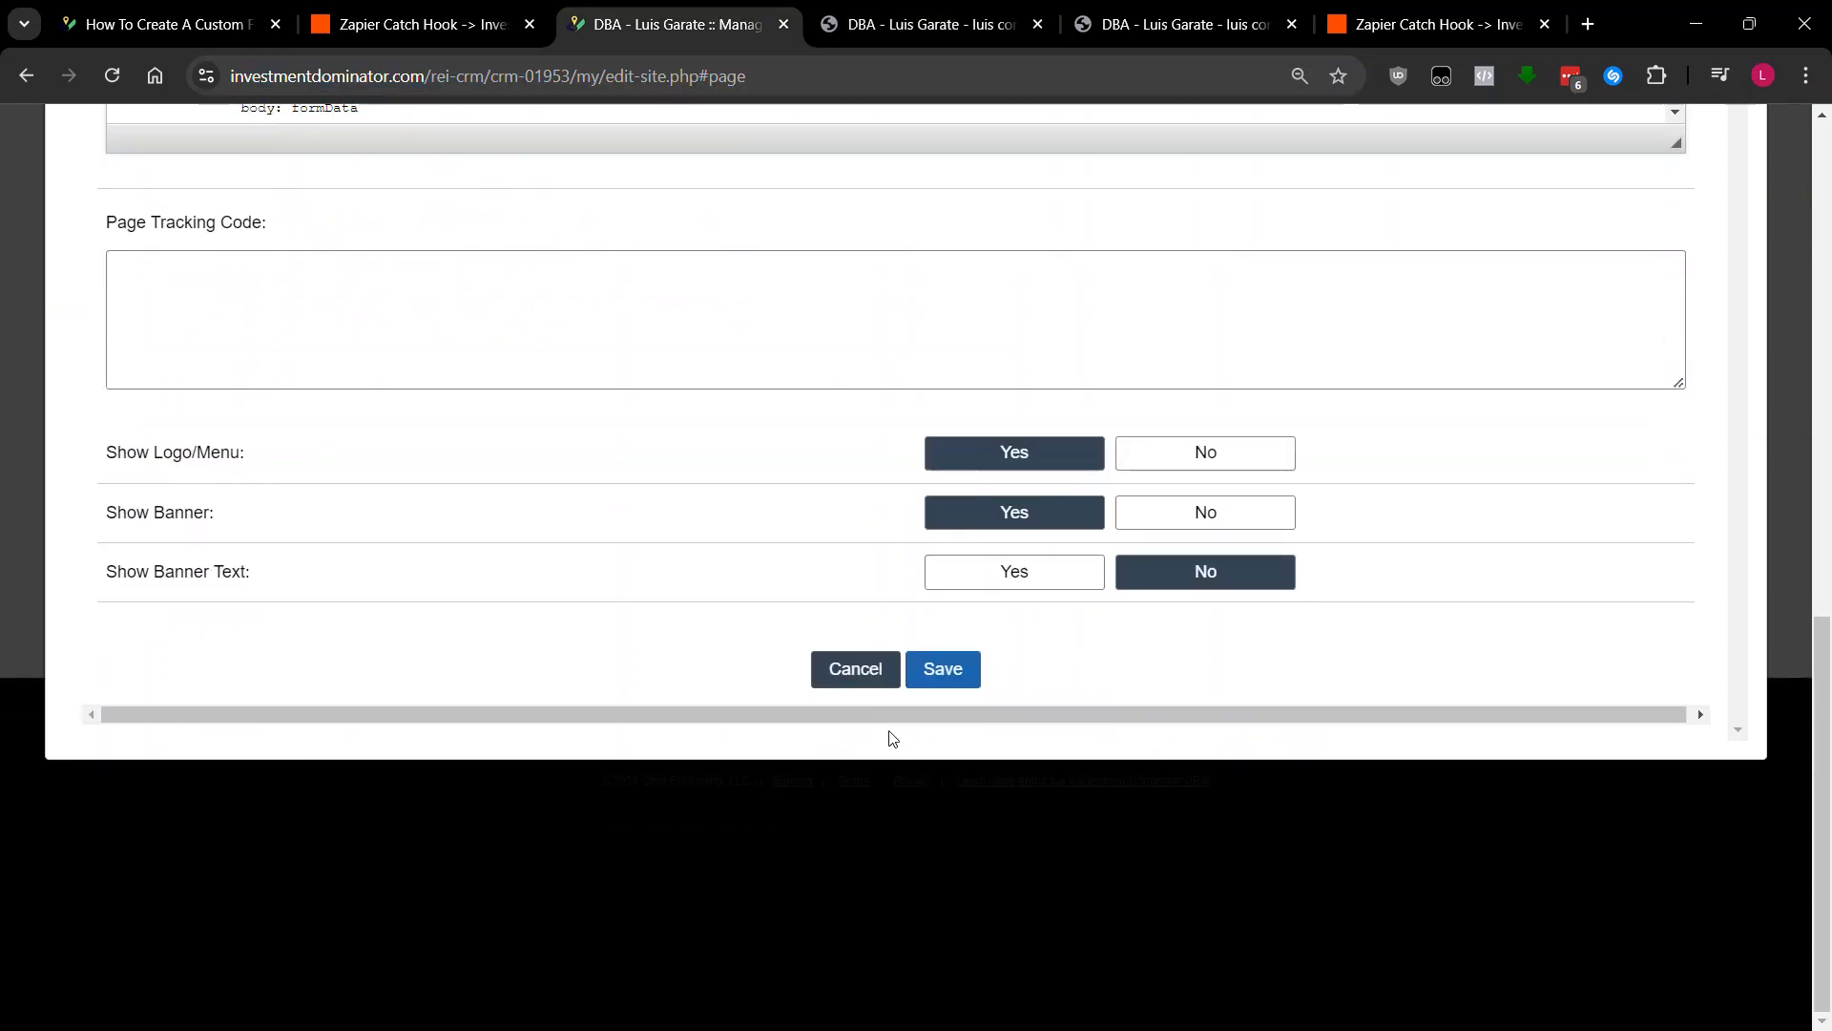
pyautogui.click(936, 688)
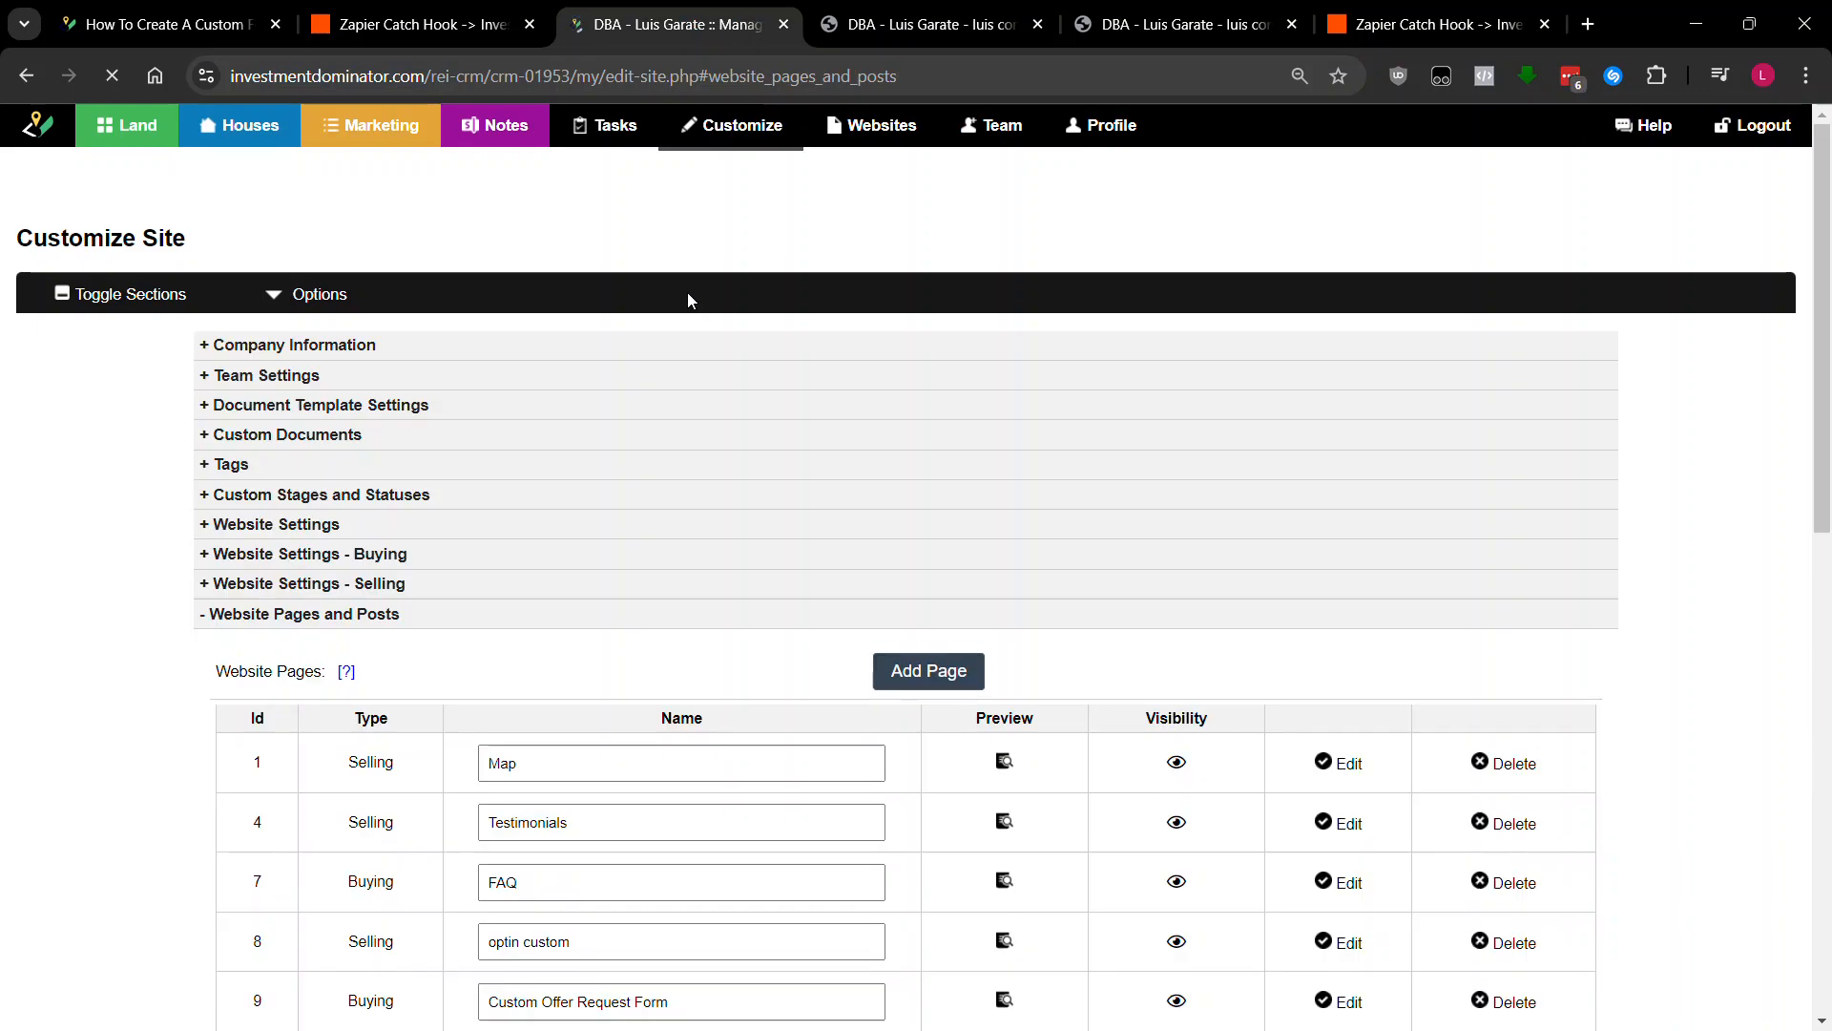
# - Check the Catch Hook trigger's test in Zapier, and preview the Custom New Offer Request Form Video page from the website pages list
pyautogui.click(418, 26)
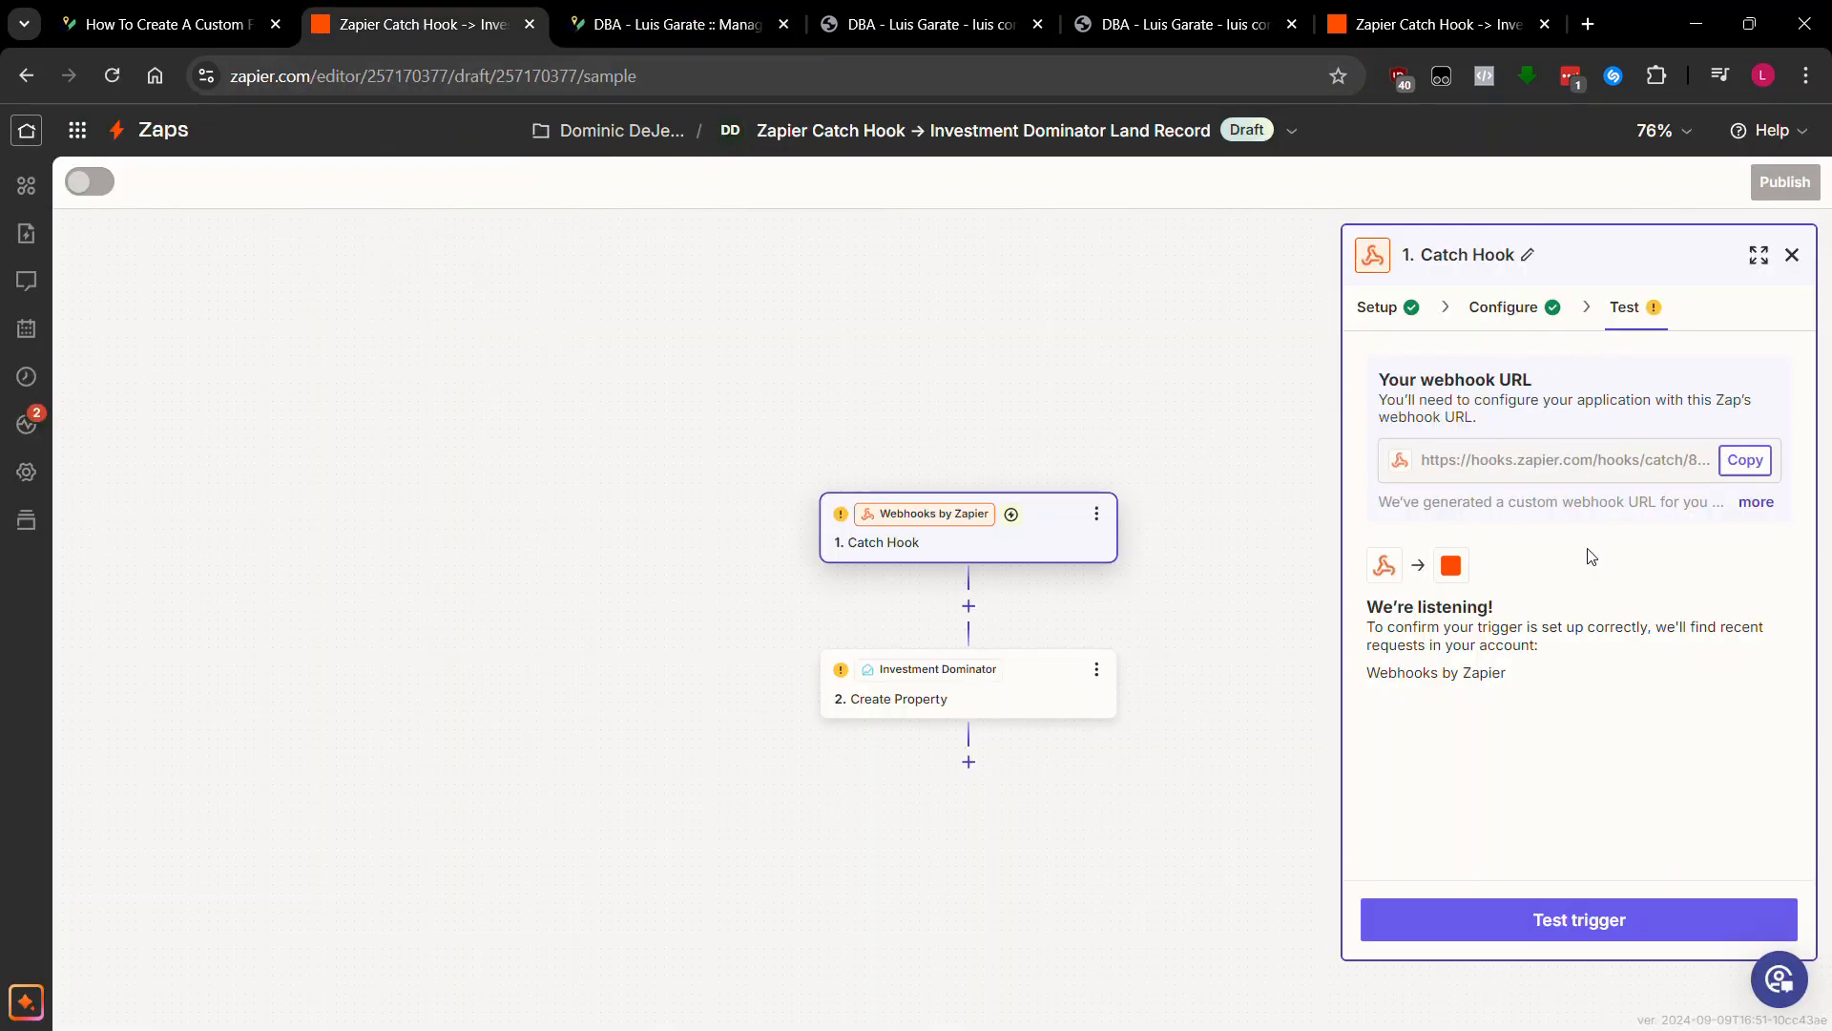
pyautogui.click(1542, 901)
pyautogui.click(687, 28)
pyautogui.moveTo(732, 125)
pyautogui.scroll(-5, 401, 438)
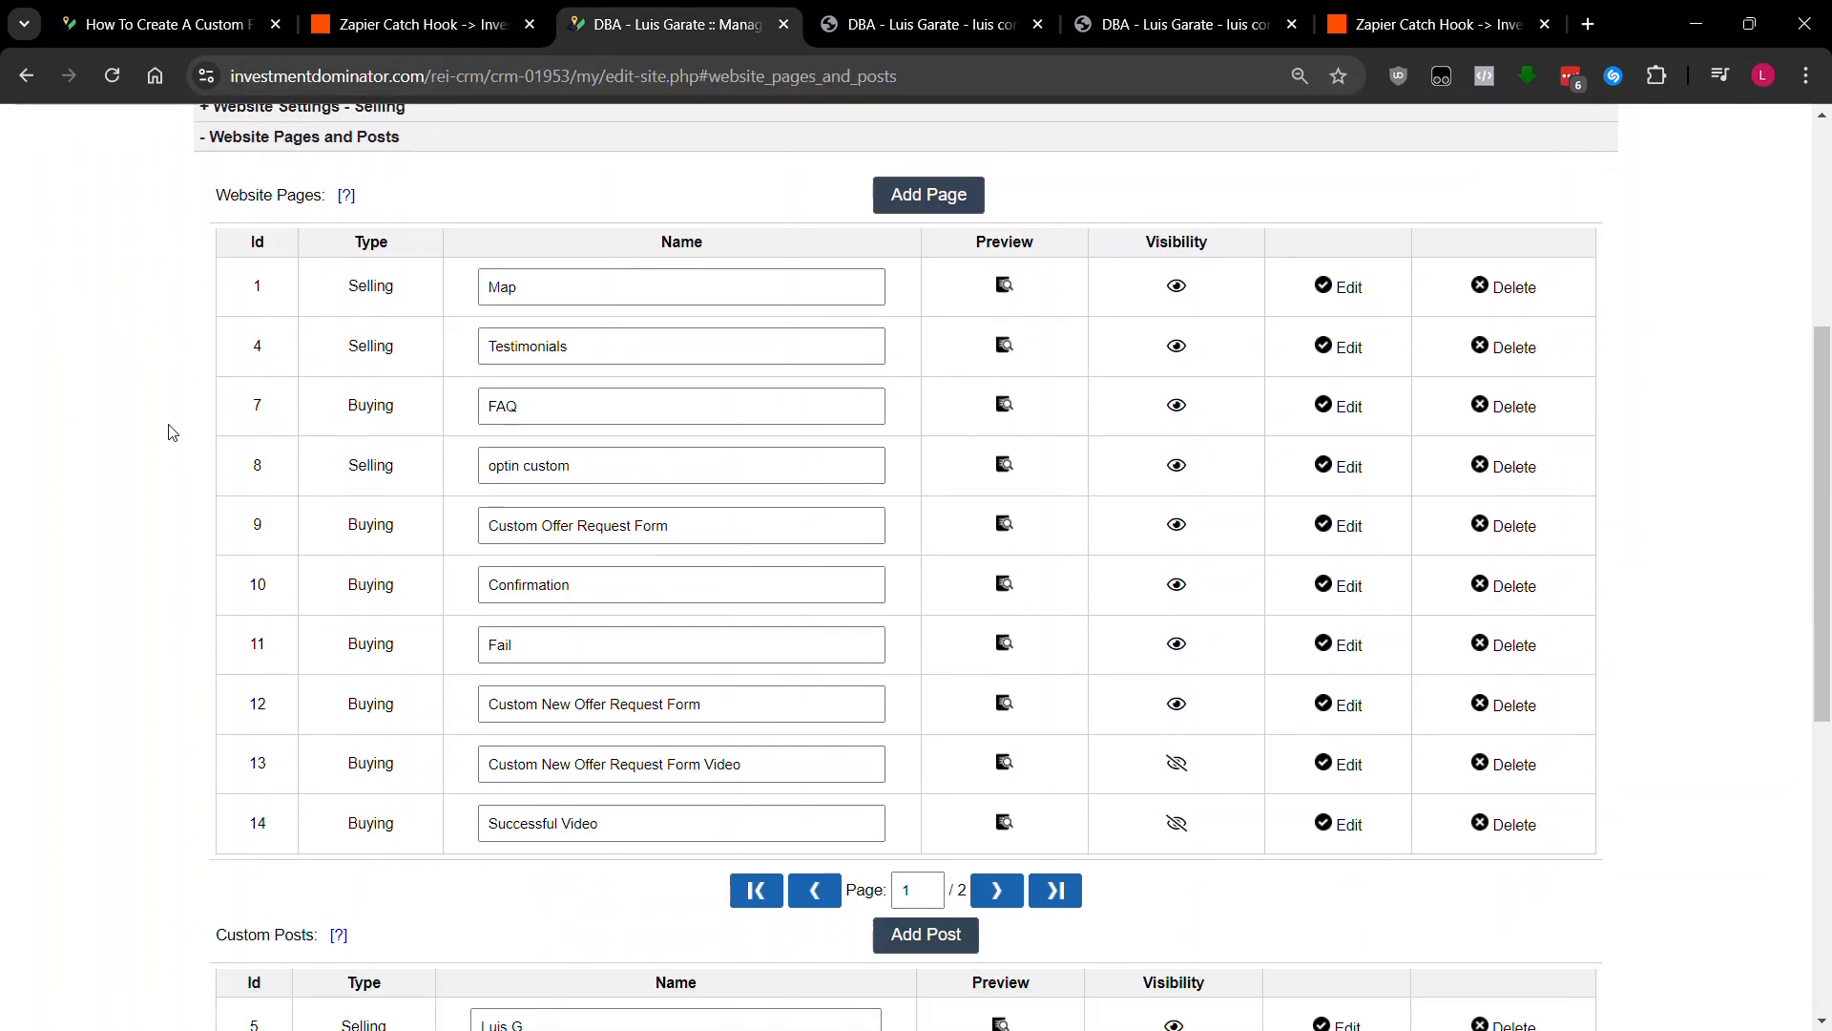
pyautogui.click(1003, 763)
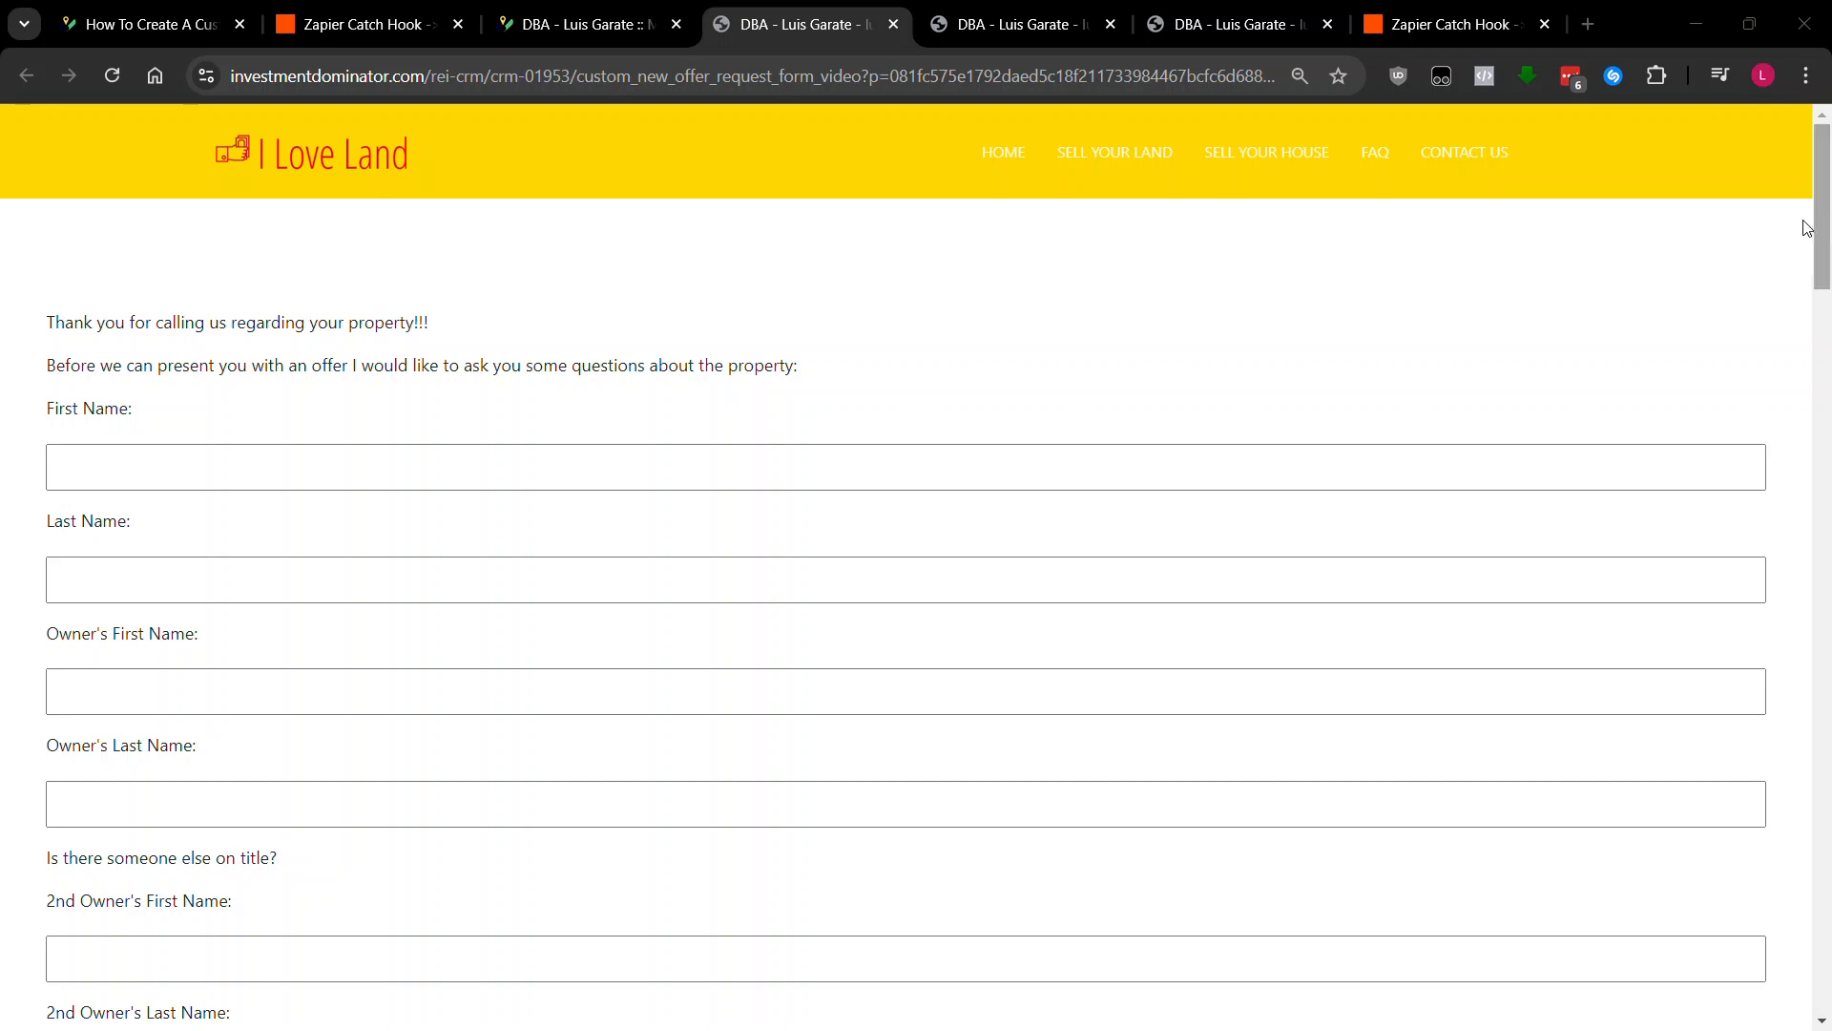
# - Fill in the First Name, Last Name, Owner's First Name and Owner's Last Name of the previewed form with "test11"
pyautogui.click(311, 467)
pyautogui.write('test11')
pyautogui.click(122, 581)
pyautogui.write('test11')
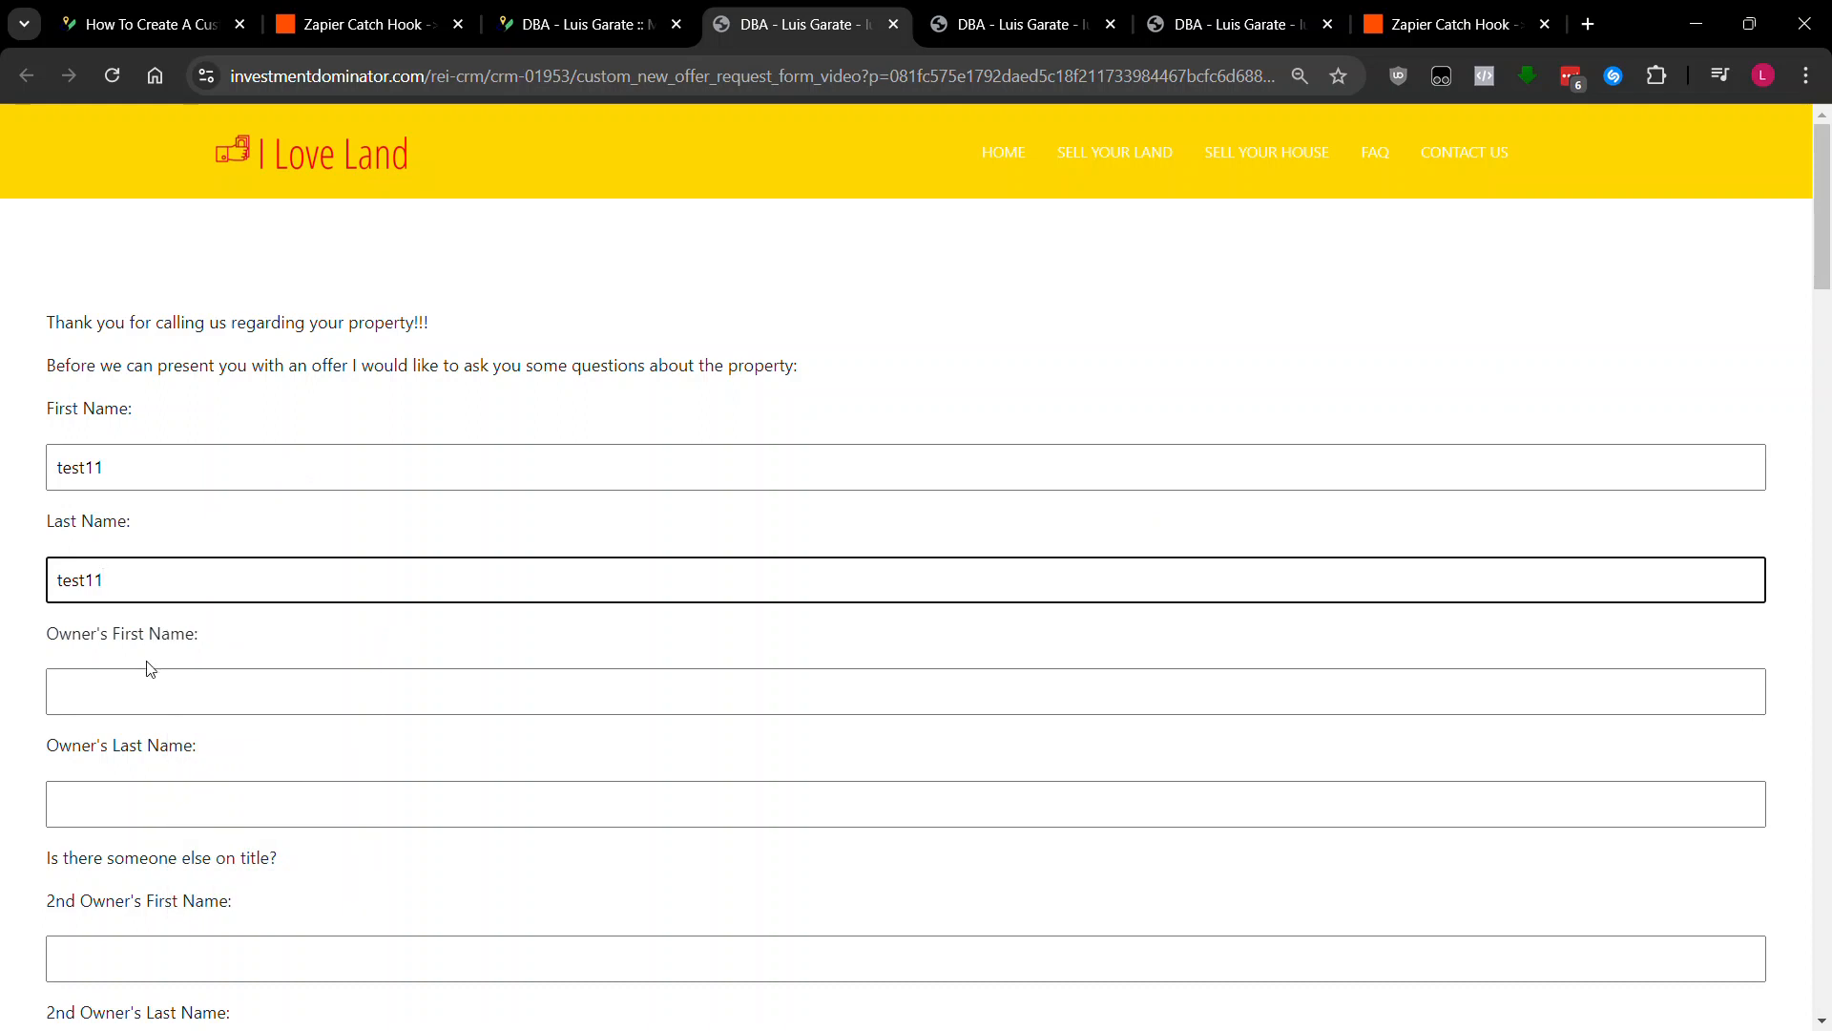
pyautogui.click(143, 685)
pyautogui.write('test11')
pyautogui.click(143, 798)
pyautogui.write('test11')
pyautogui.scroll(-3, 146, 726)
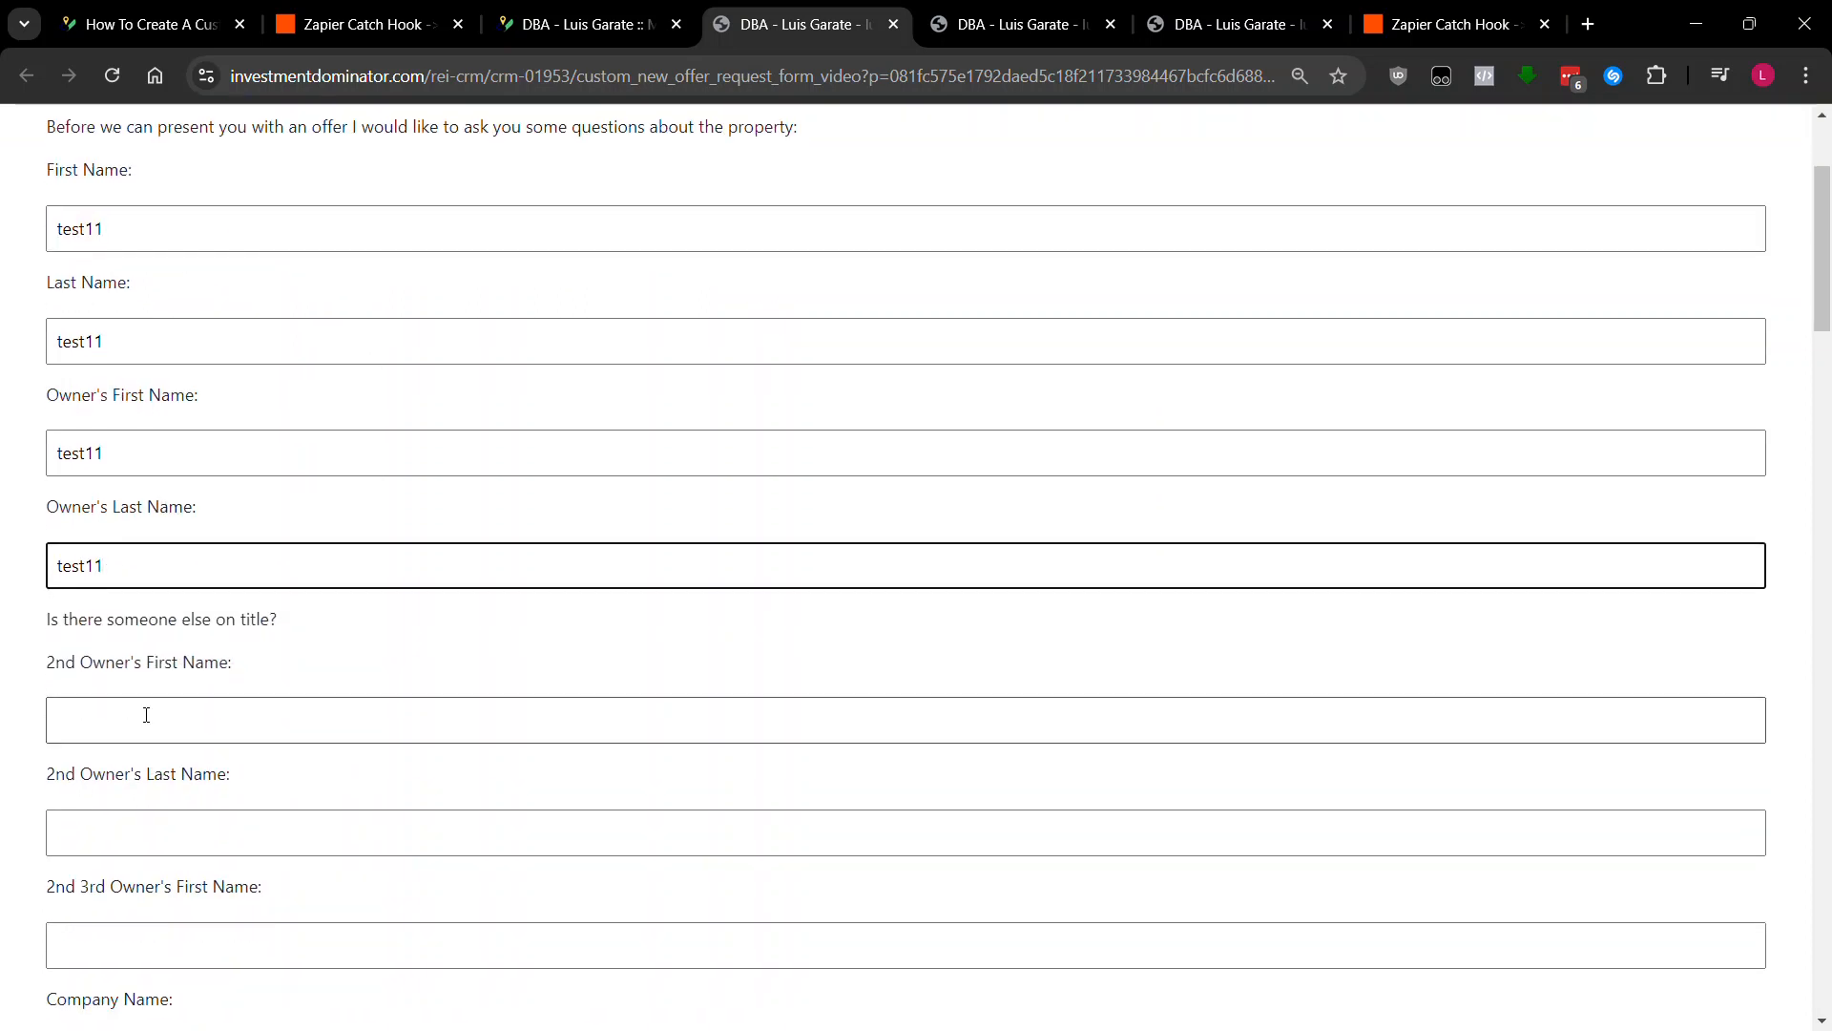
# - Fill in the 2nd Owner's First Name and 2nd Owner's Last Name with "test11"
pyautogui.click(146, 714)
pyautogui.write('test11')
pyautogui.click(143, 831)
pyautogui.write('test11')
pyautogui.scroll(-4, 133, 802)
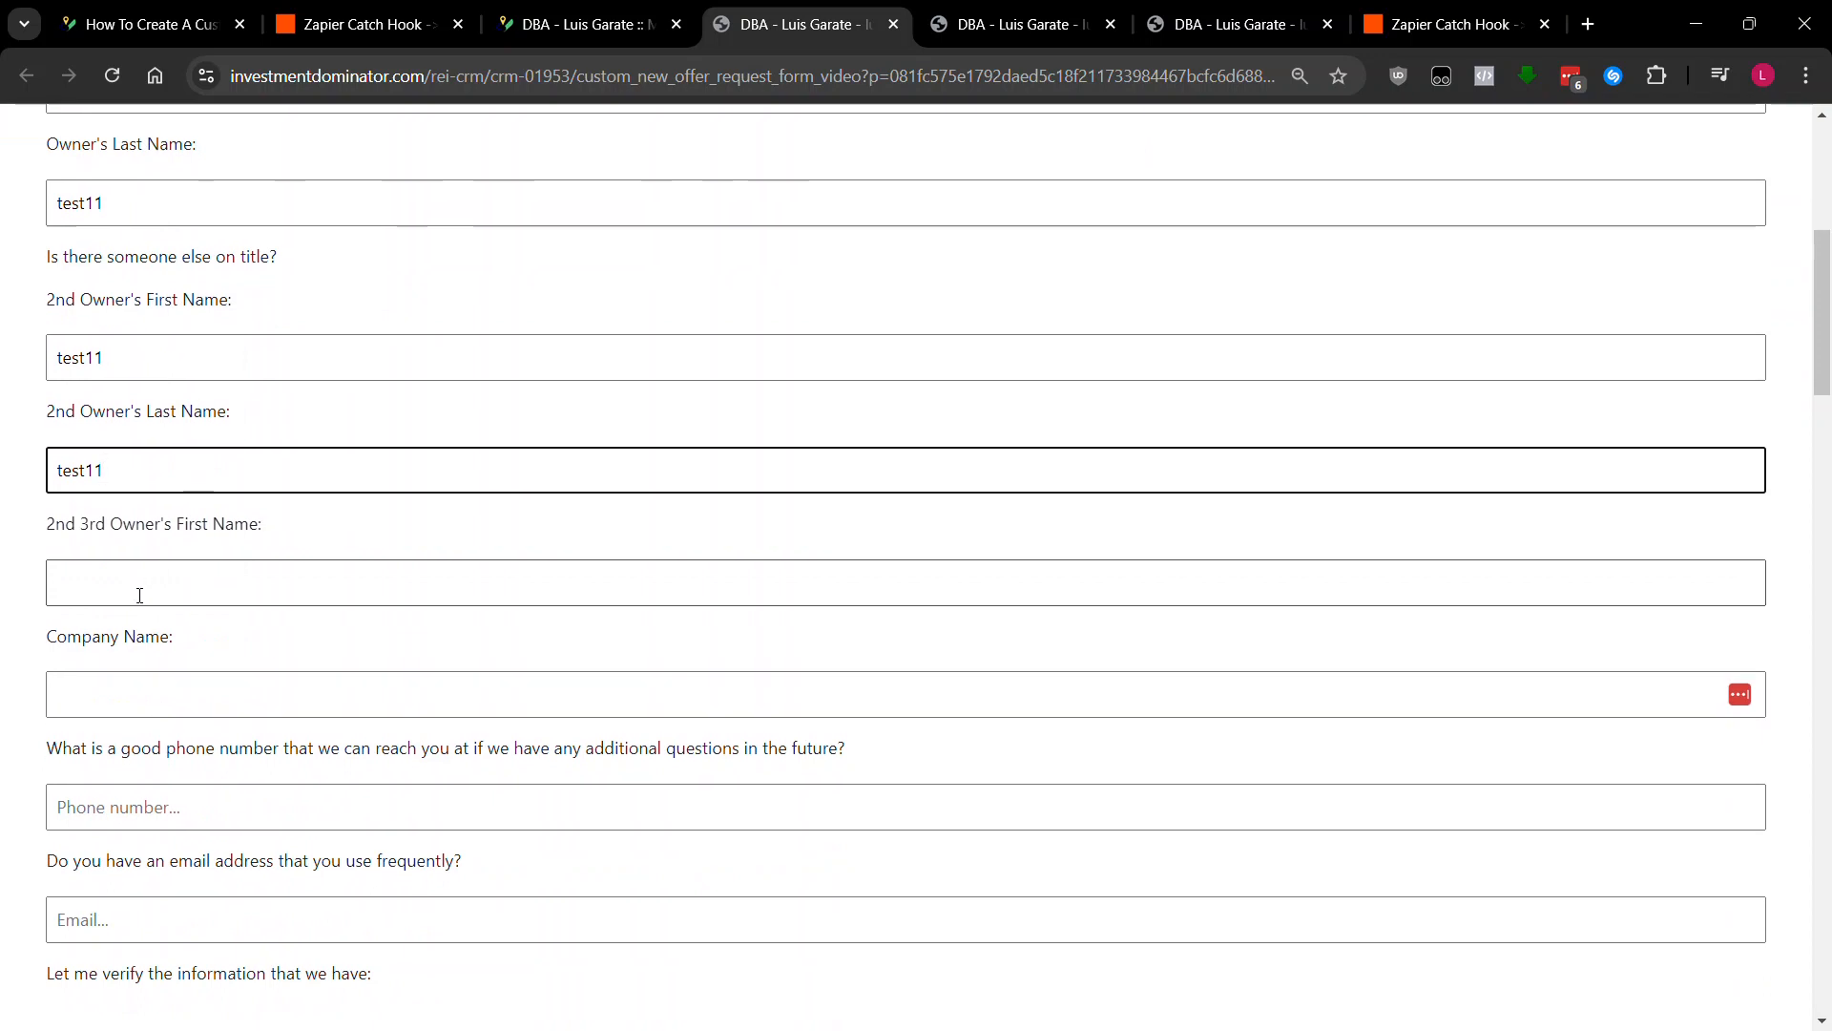
pyautogui.scroll(-3, 135, 572)
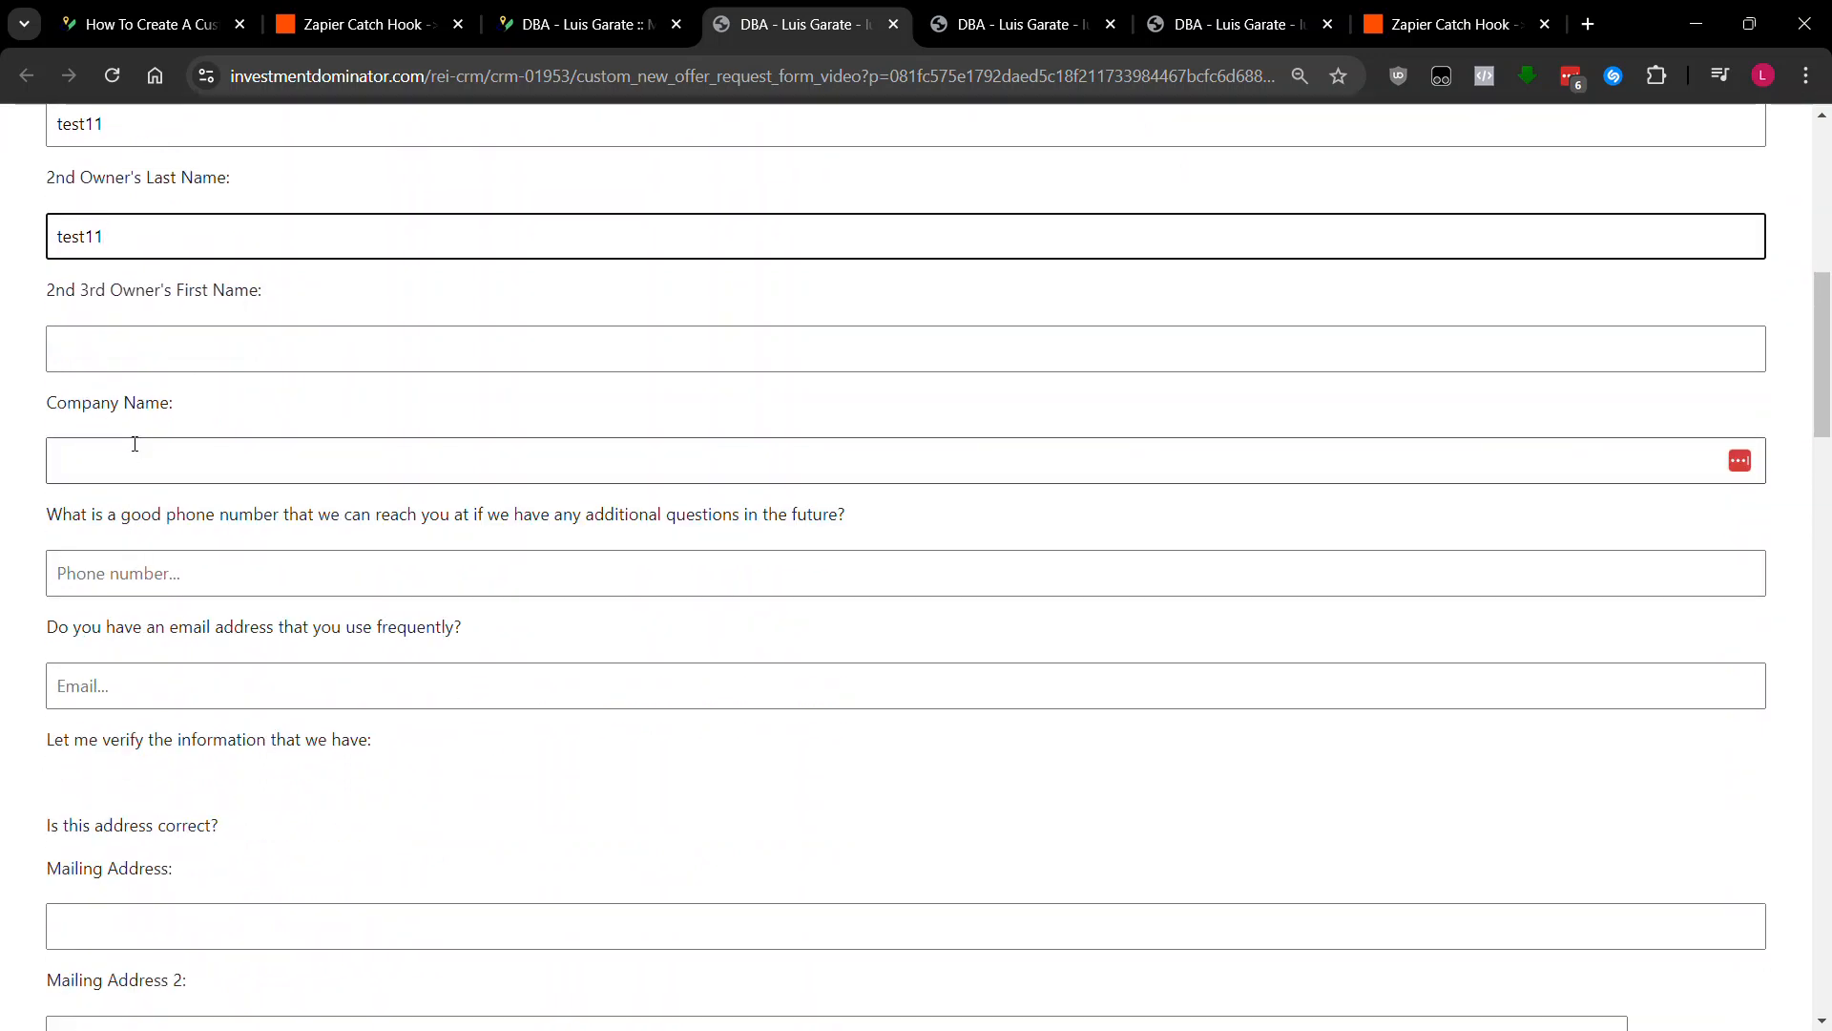
pyautogui.click(124, 456)
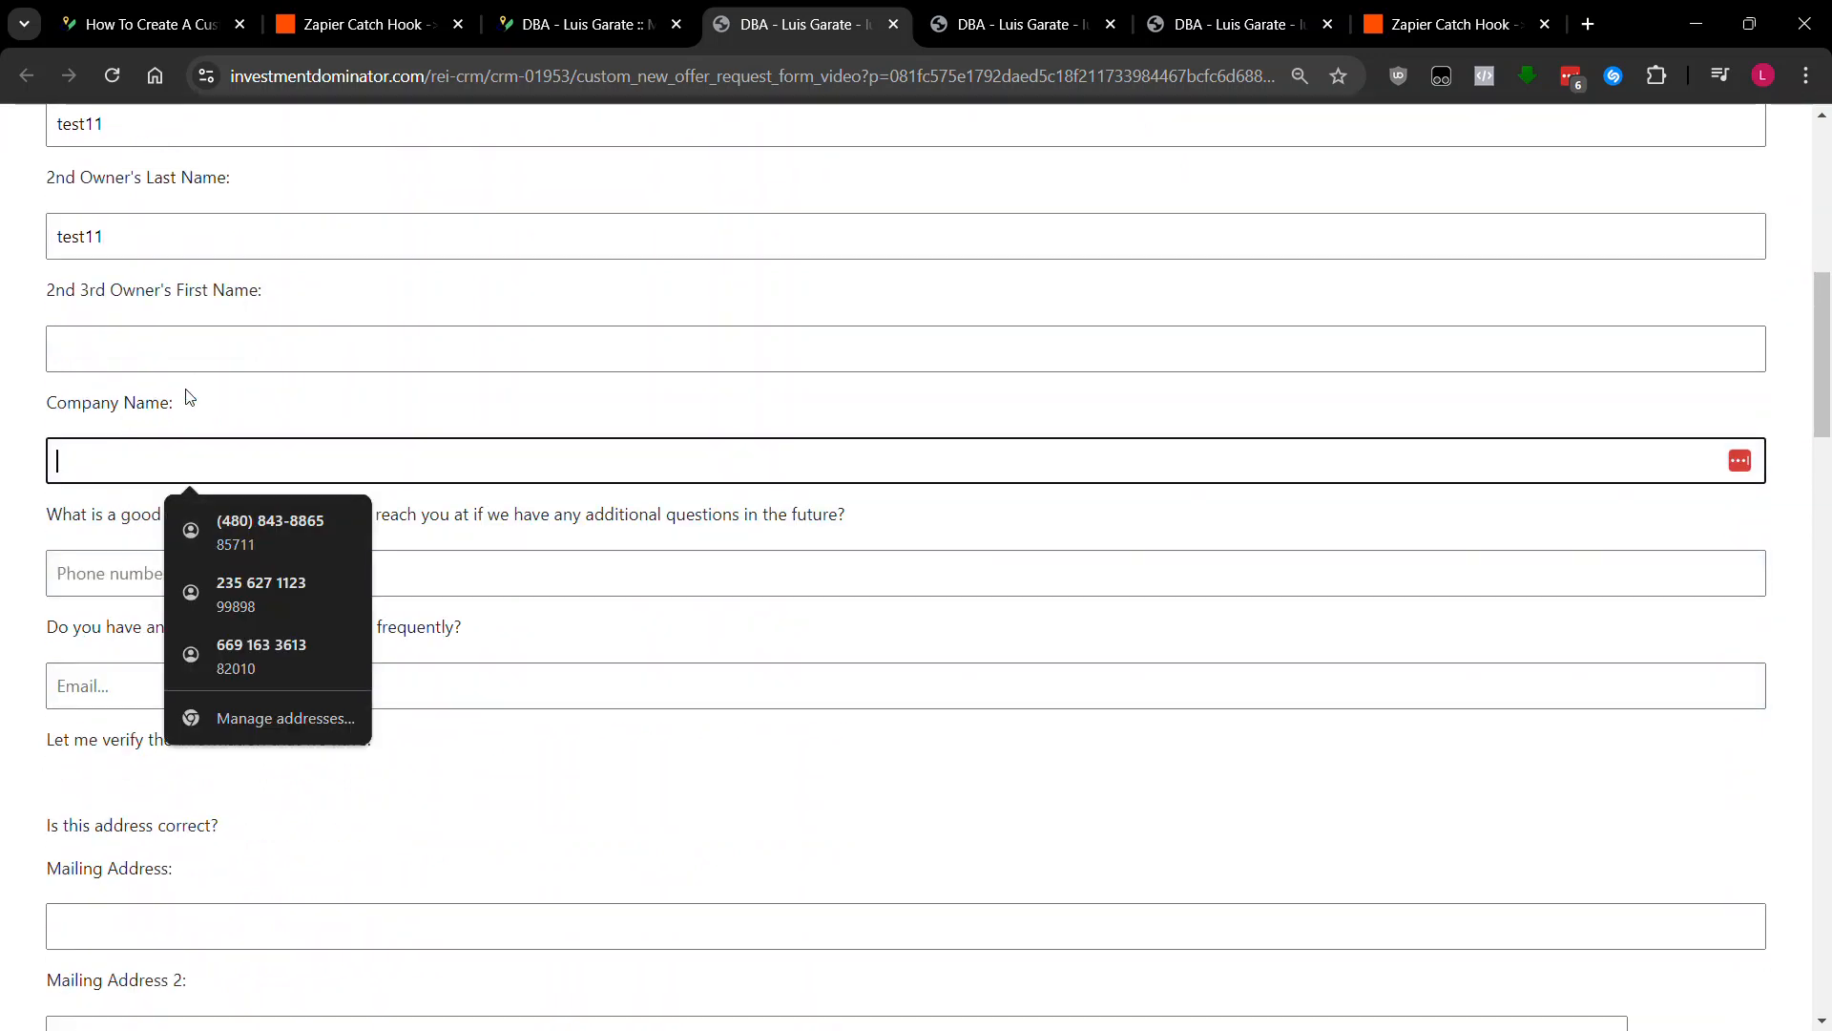
pyautogui.write('124')
pyautogui.hotkey('ctrl', 'a')
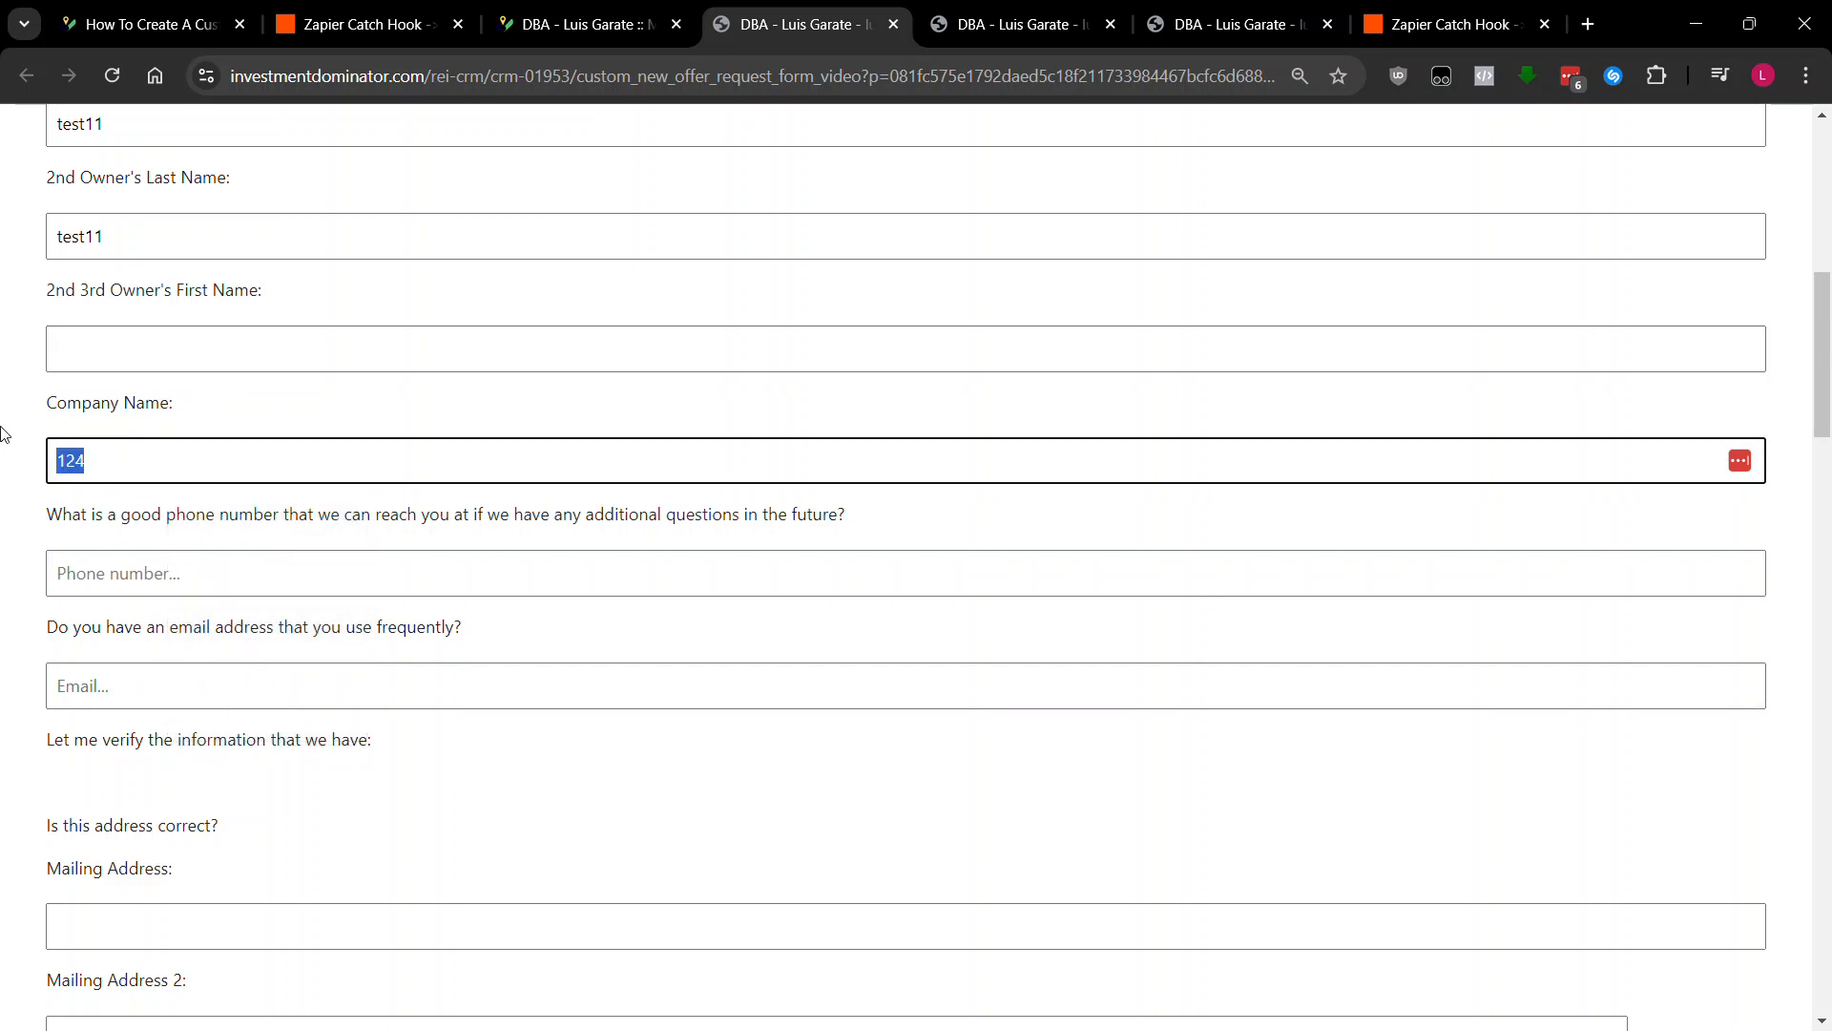
pyautogui.press('BackSpace')
# - Enter a sample phone number for the contact phone question and leave the email and remaining form fields empty
pyautogui.scroll(-2, 188, 413)
pyautogui.click(105, 334)
pyautogui.write('65156235')
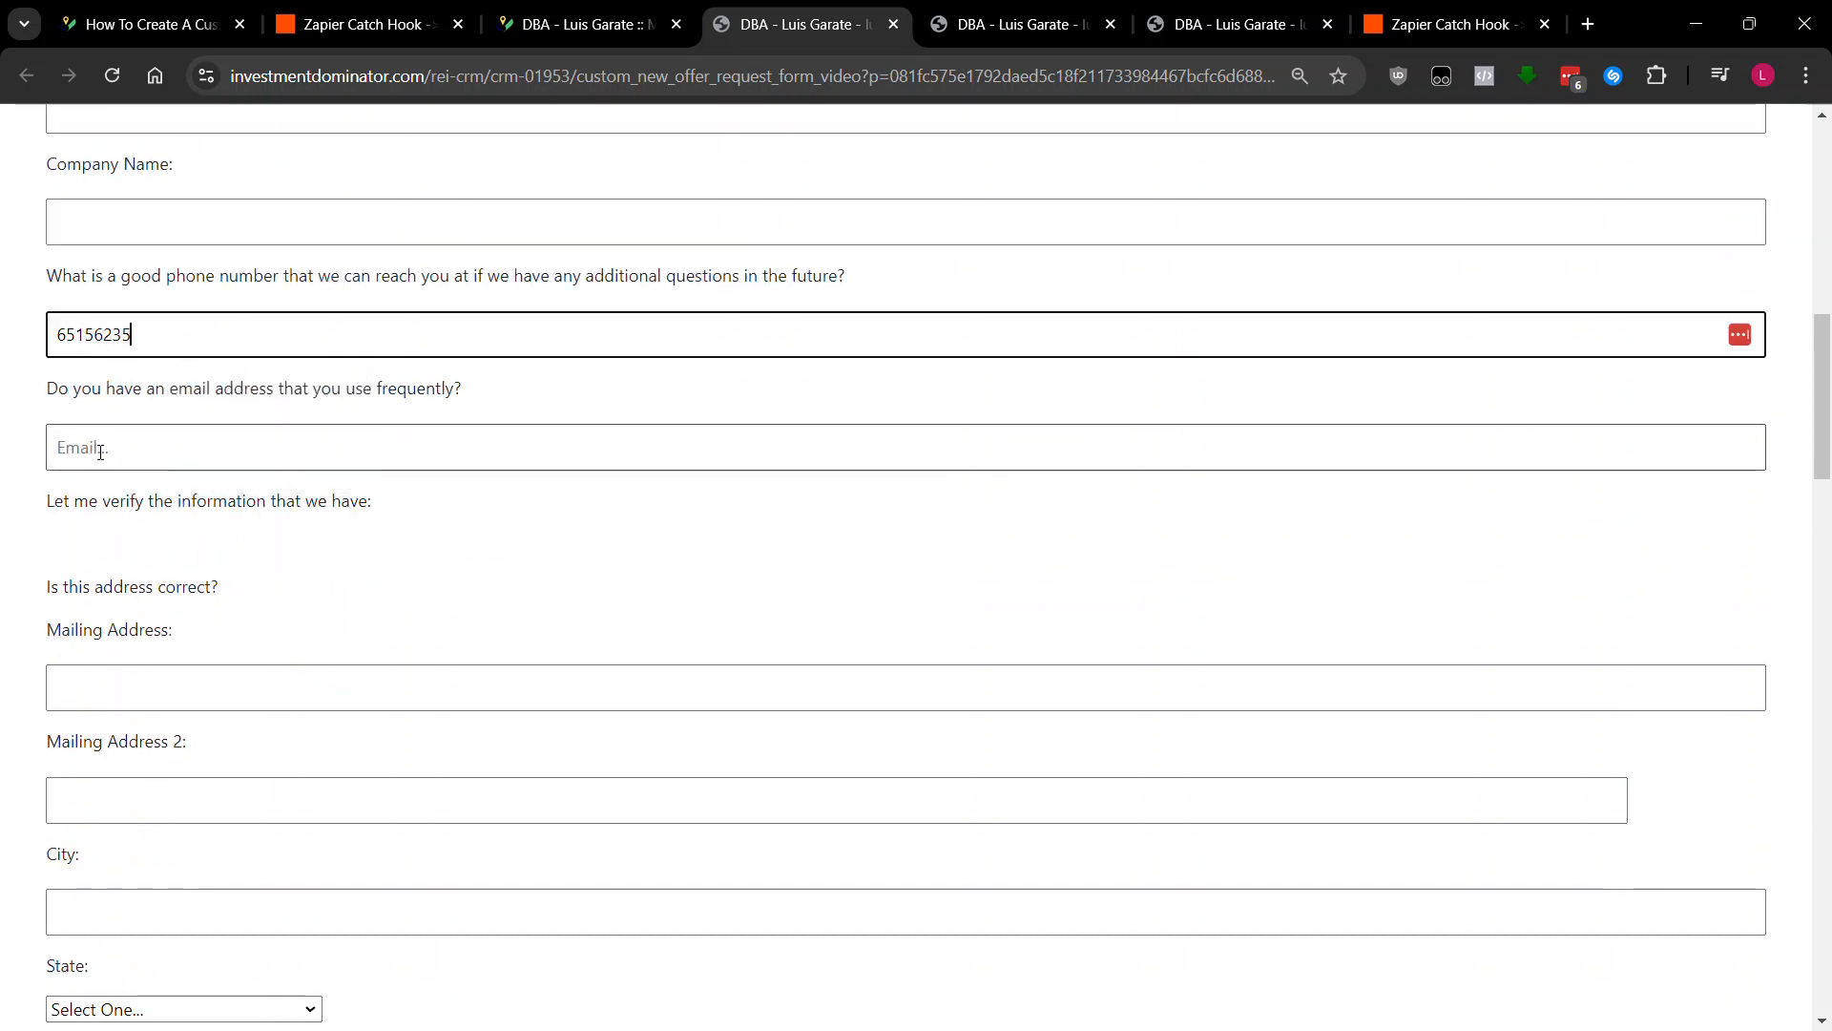
pyautogui.click(101, 452)
pyautogui.click(347, 328)
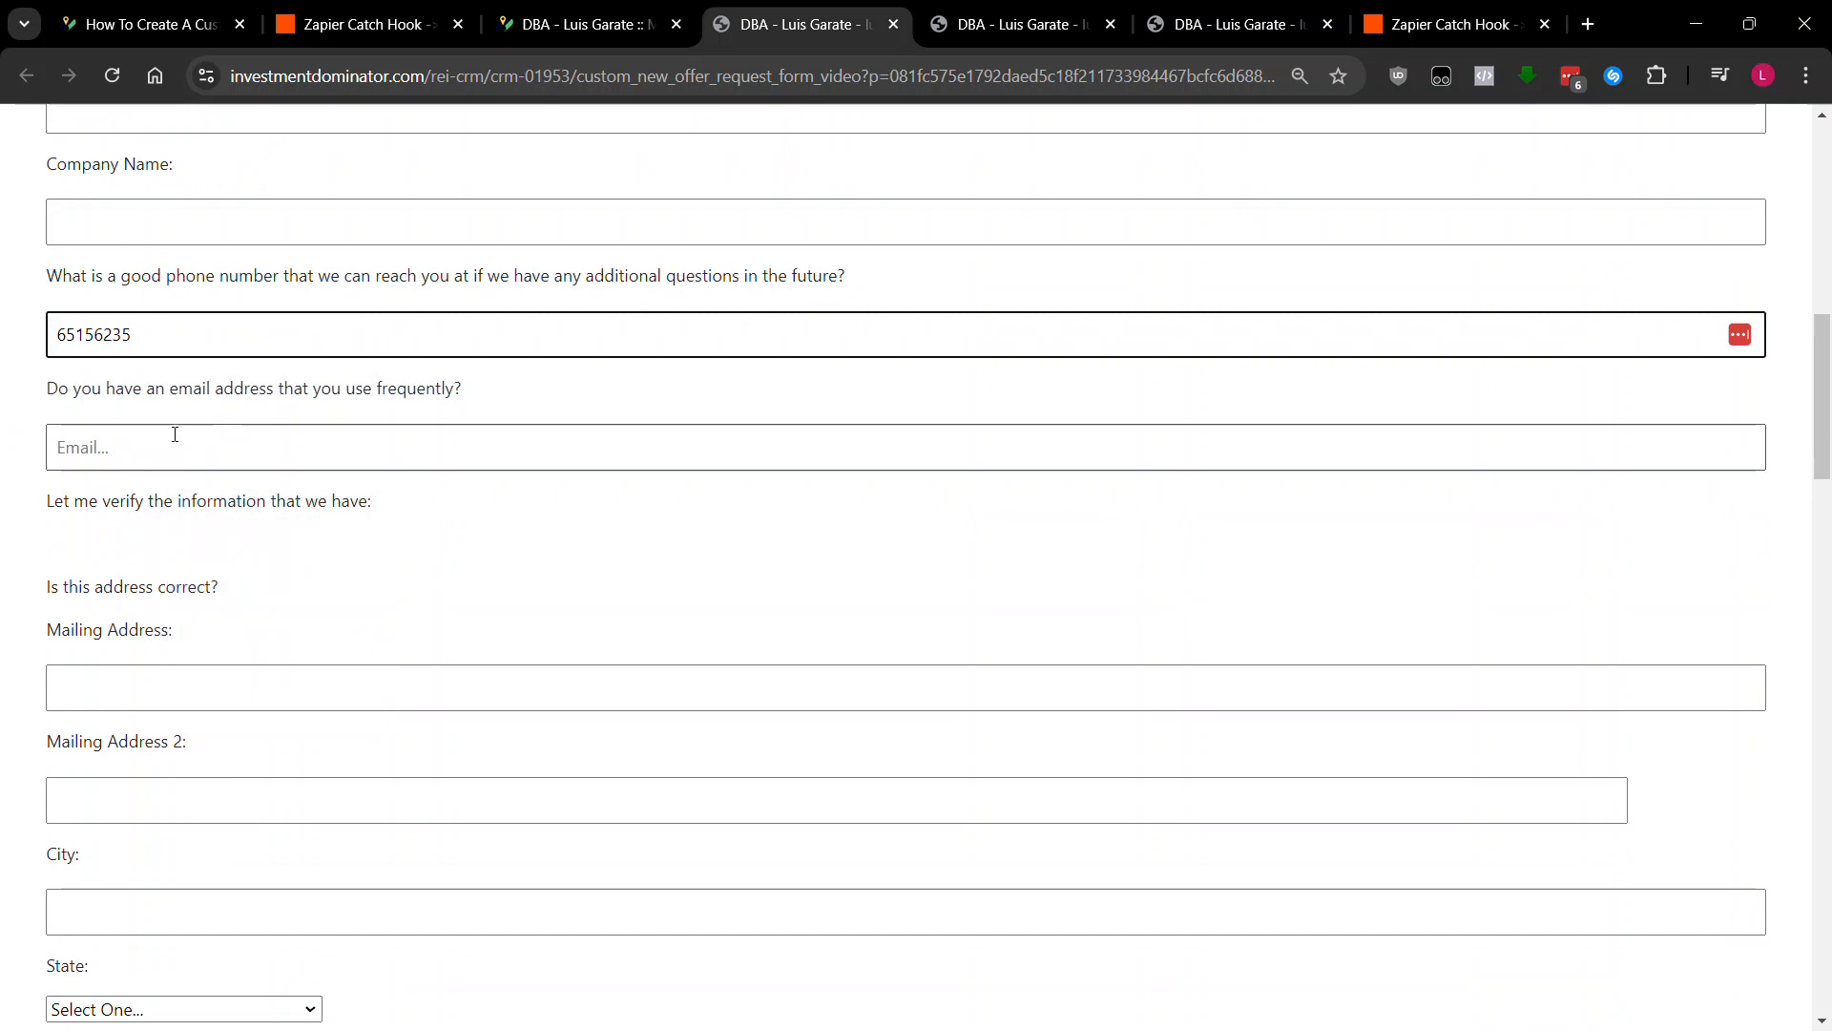
pyautogui.scroll(-1, 516, 376)
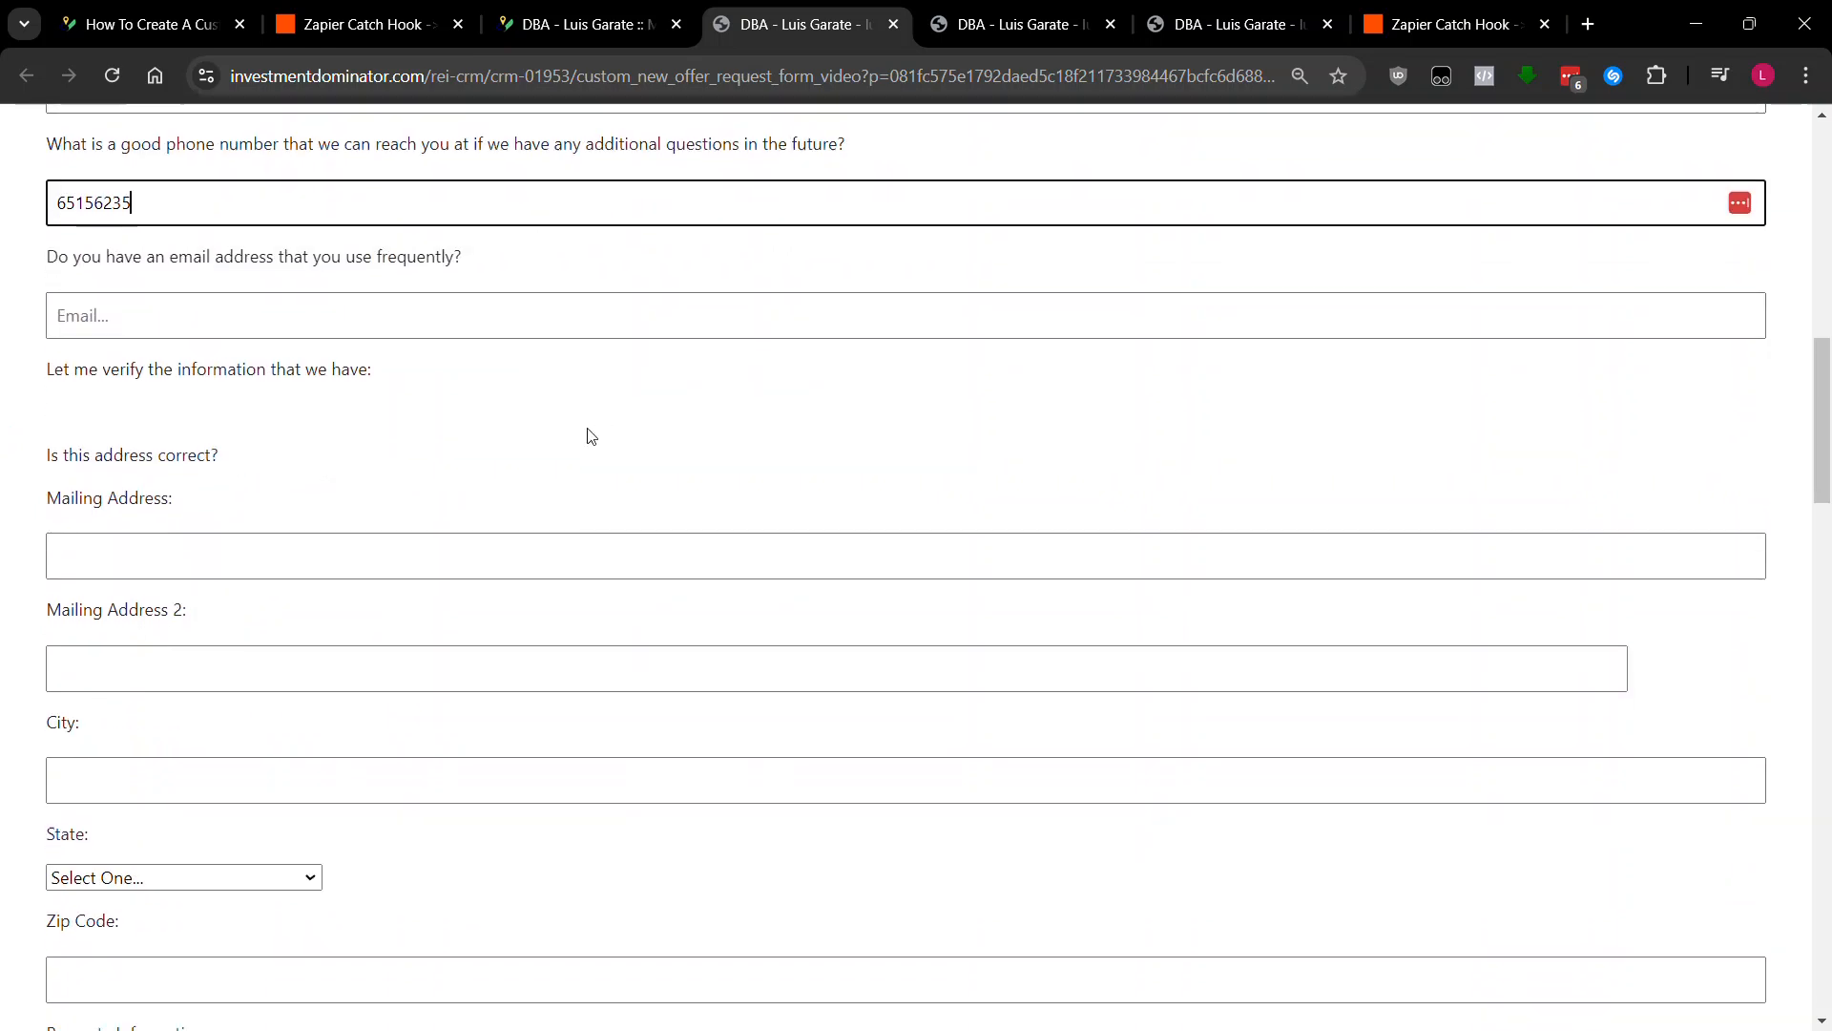
pyautogui.scroll(-20, 591, 436)
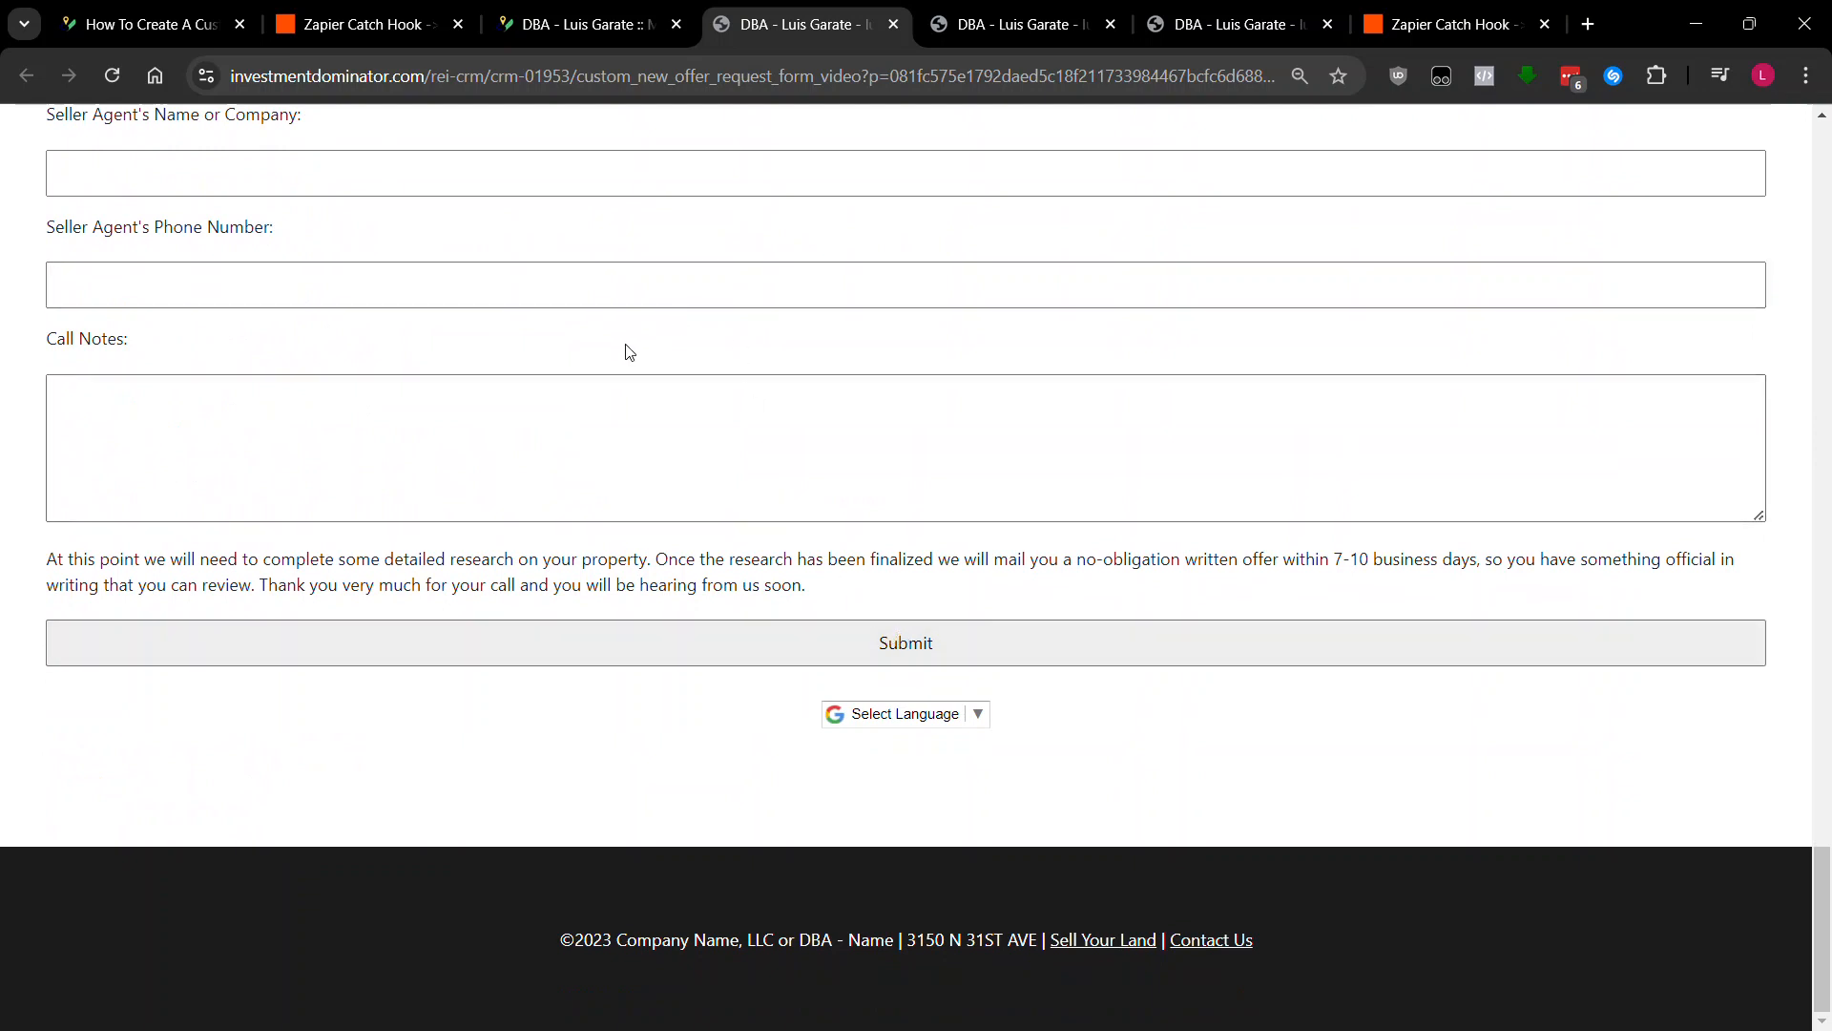
# - Switch to the Zap in Zapier and close the Catch Hook trigger's settings
pyautogui.click(359, 25)
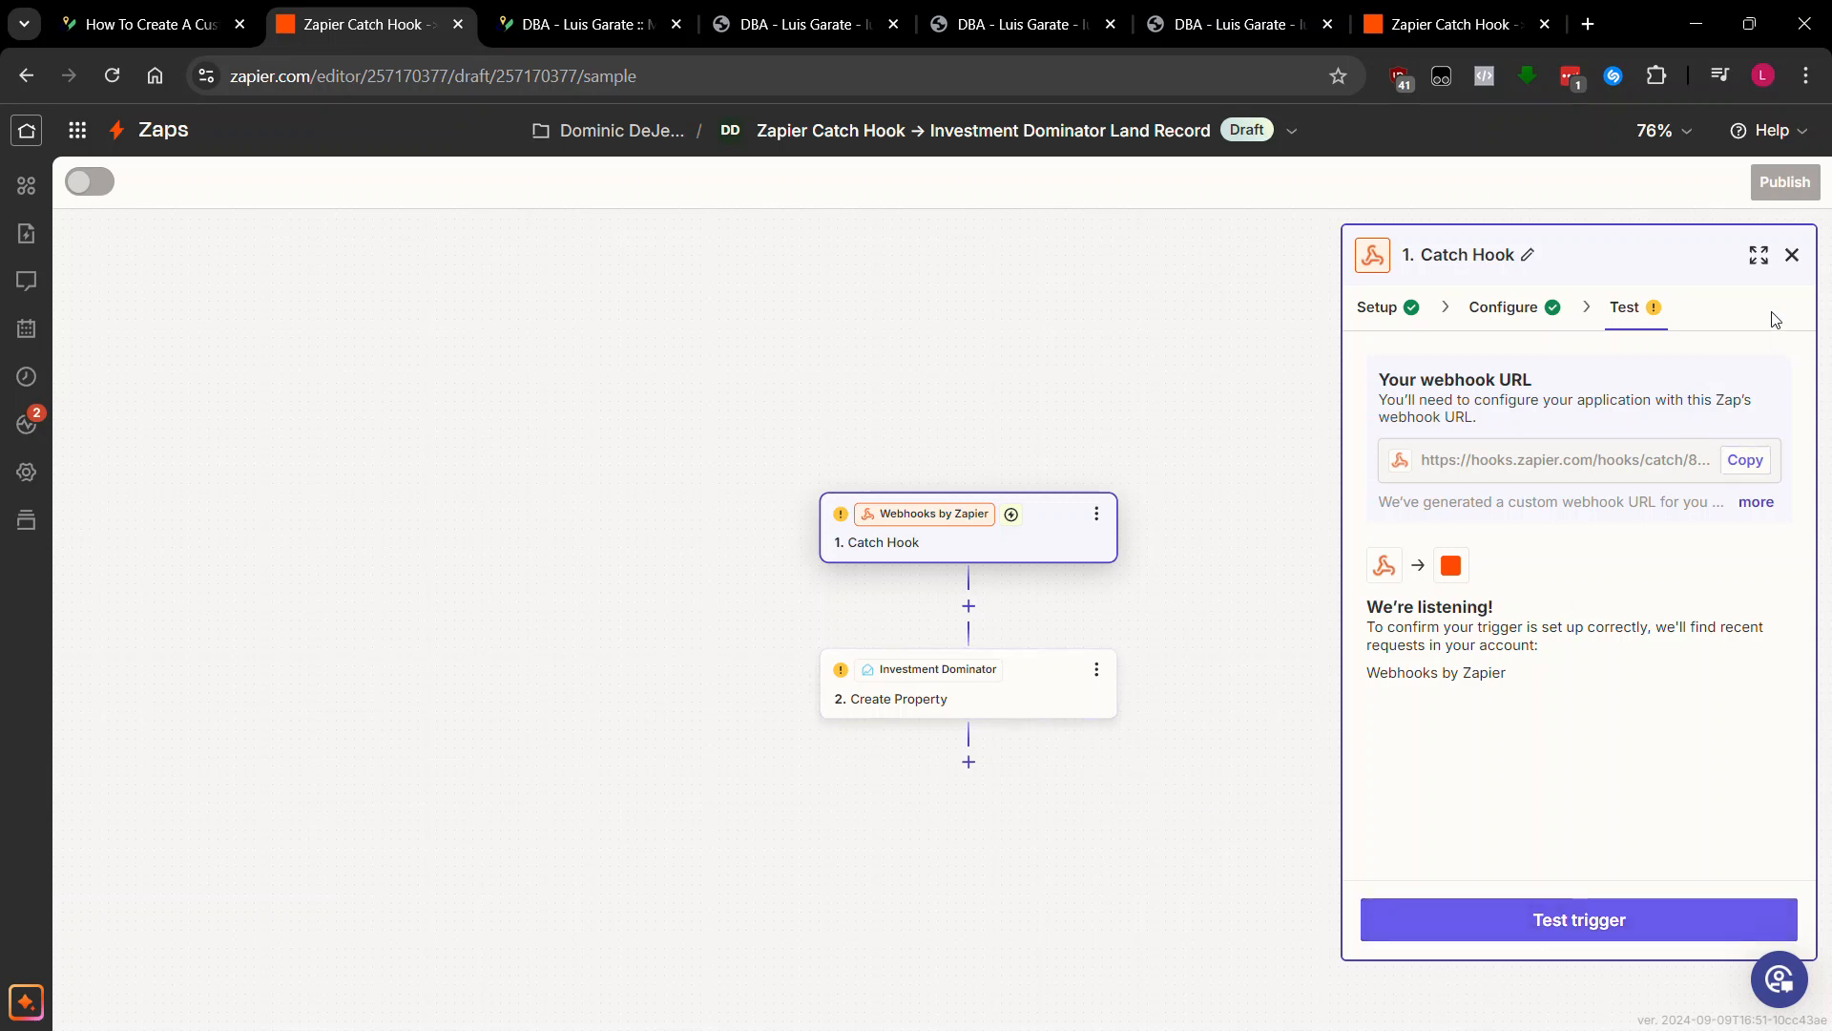
pyautogui.click(1793, 254)
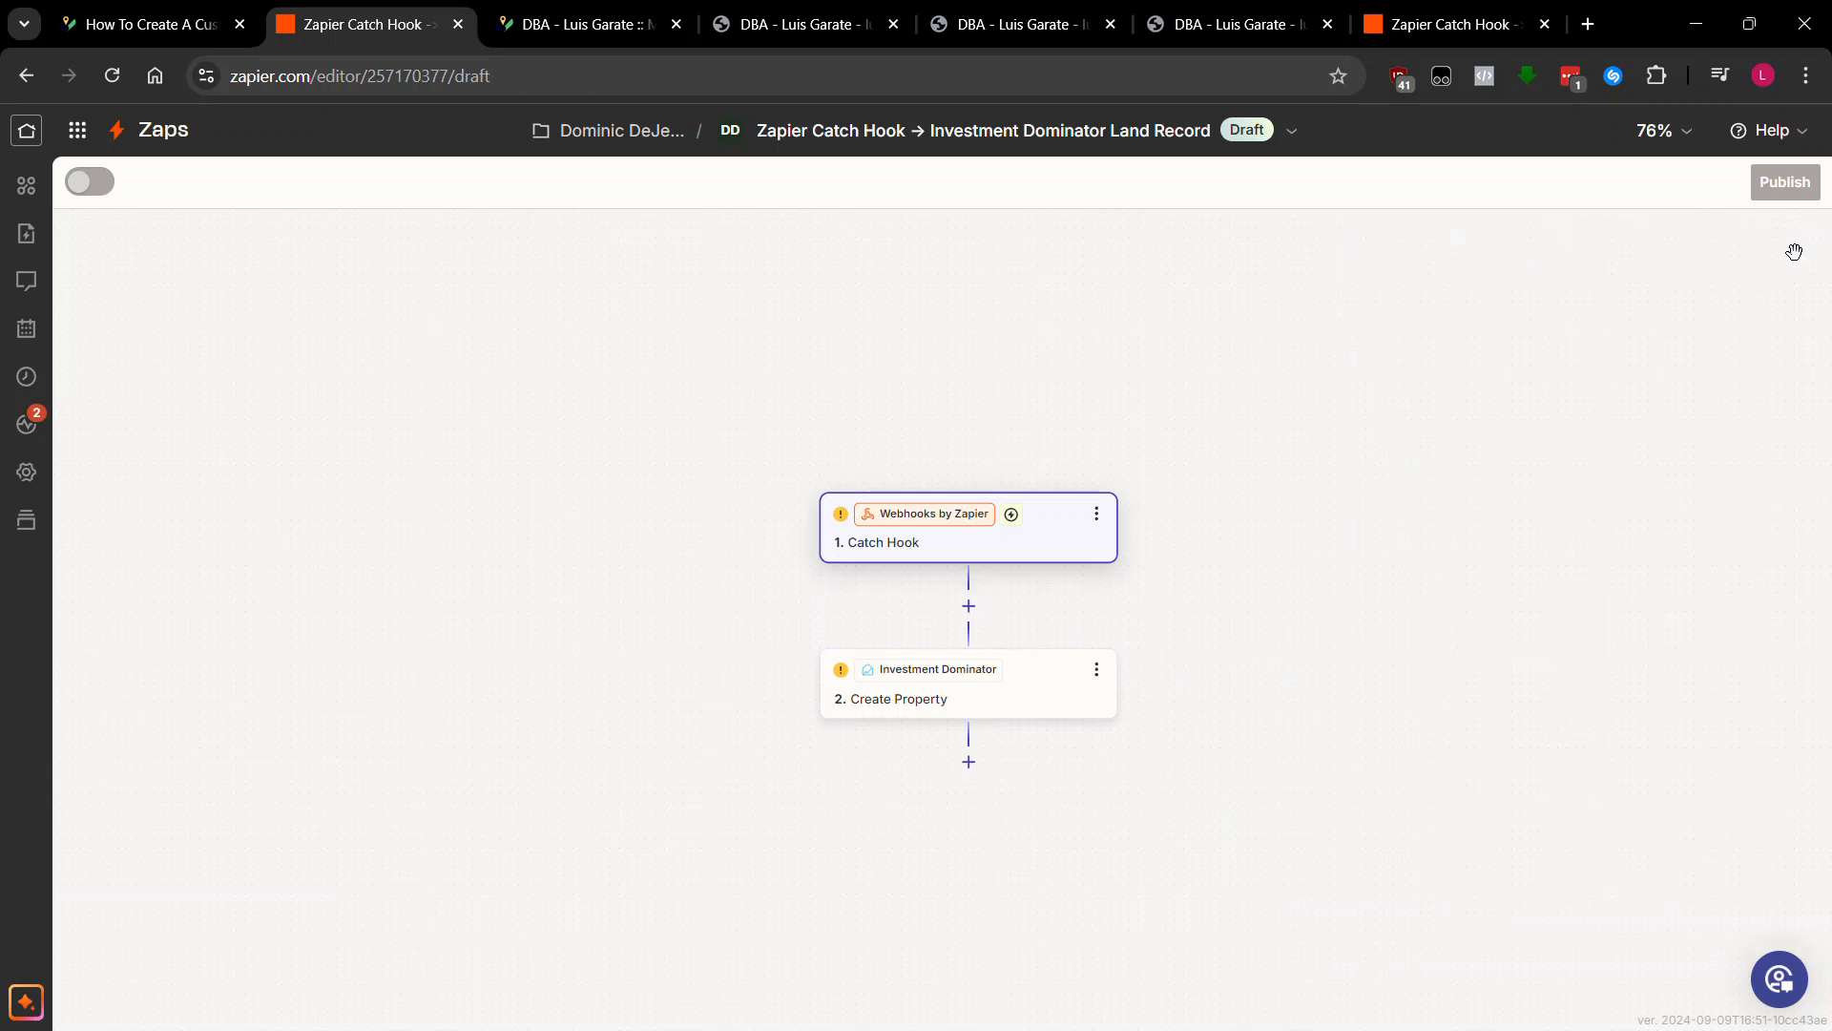
# - Open the draft Zap's Create Property field configuration and compare its empty fields with the filled-in offer request form preview
pyautogui.click(1043, 700)
pyautogui.click(1457, 404)
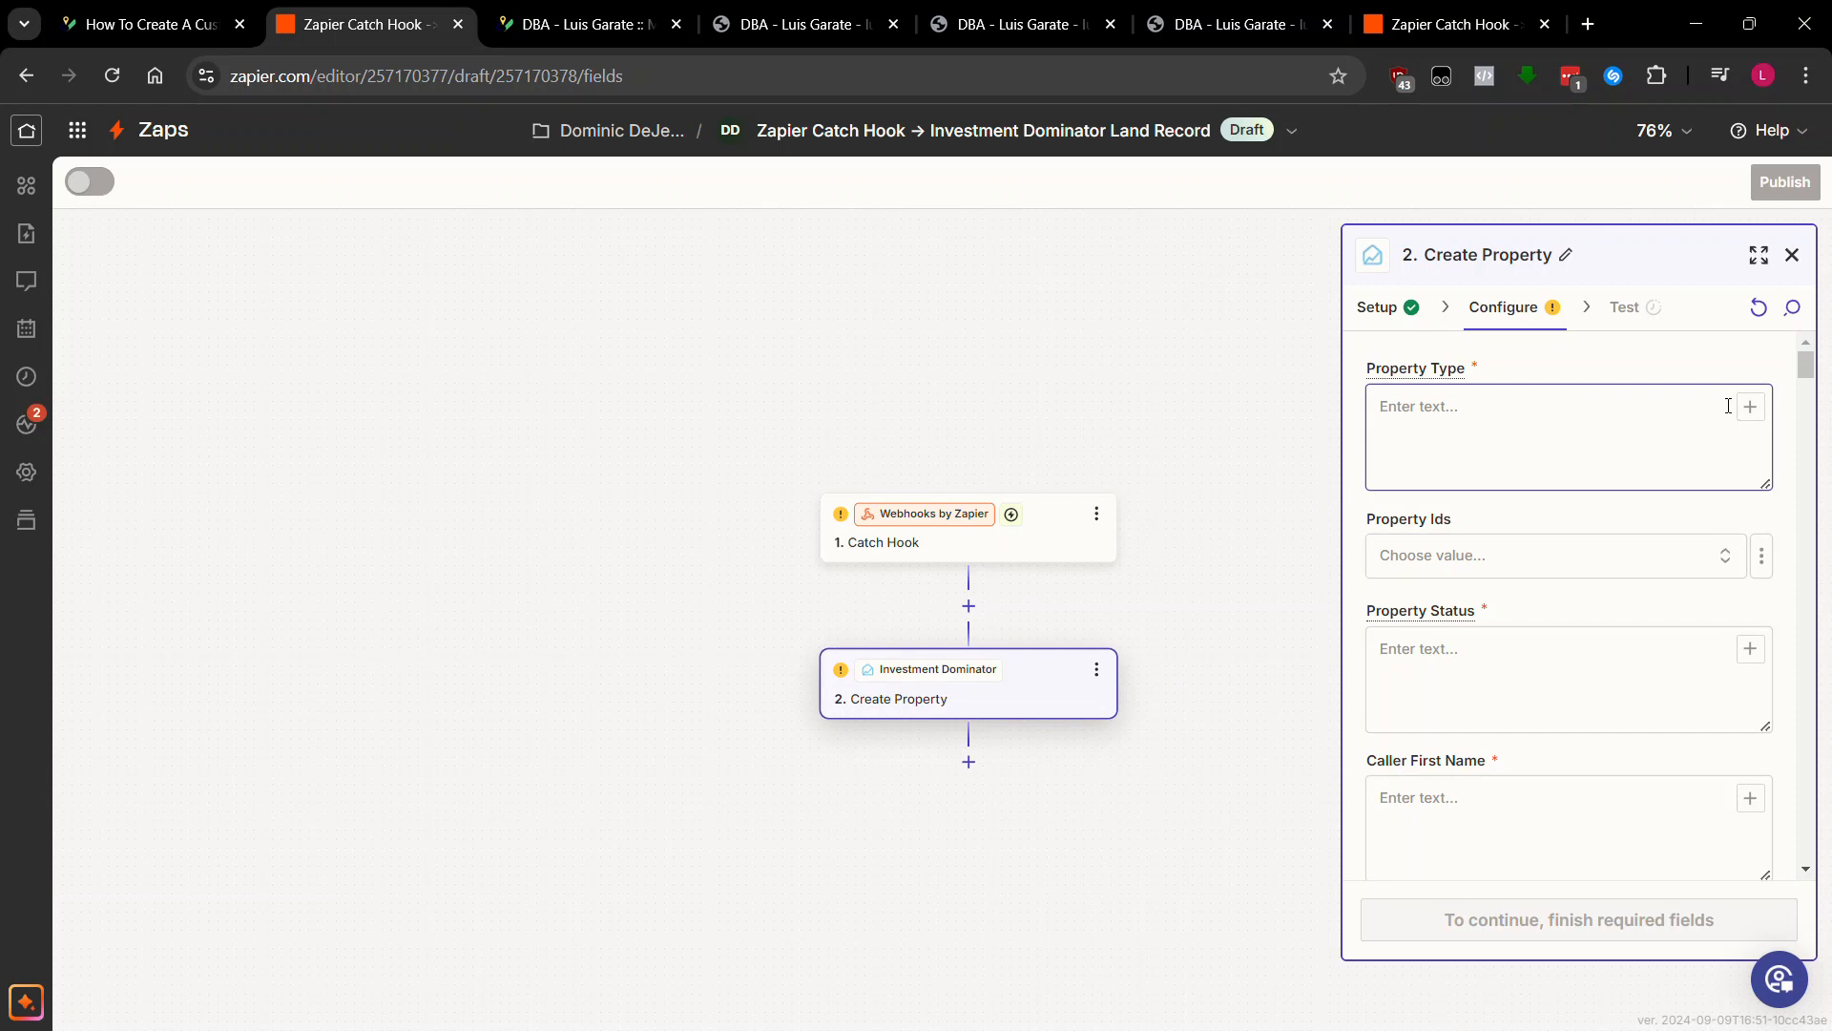
pyautogui.click(558, 9)
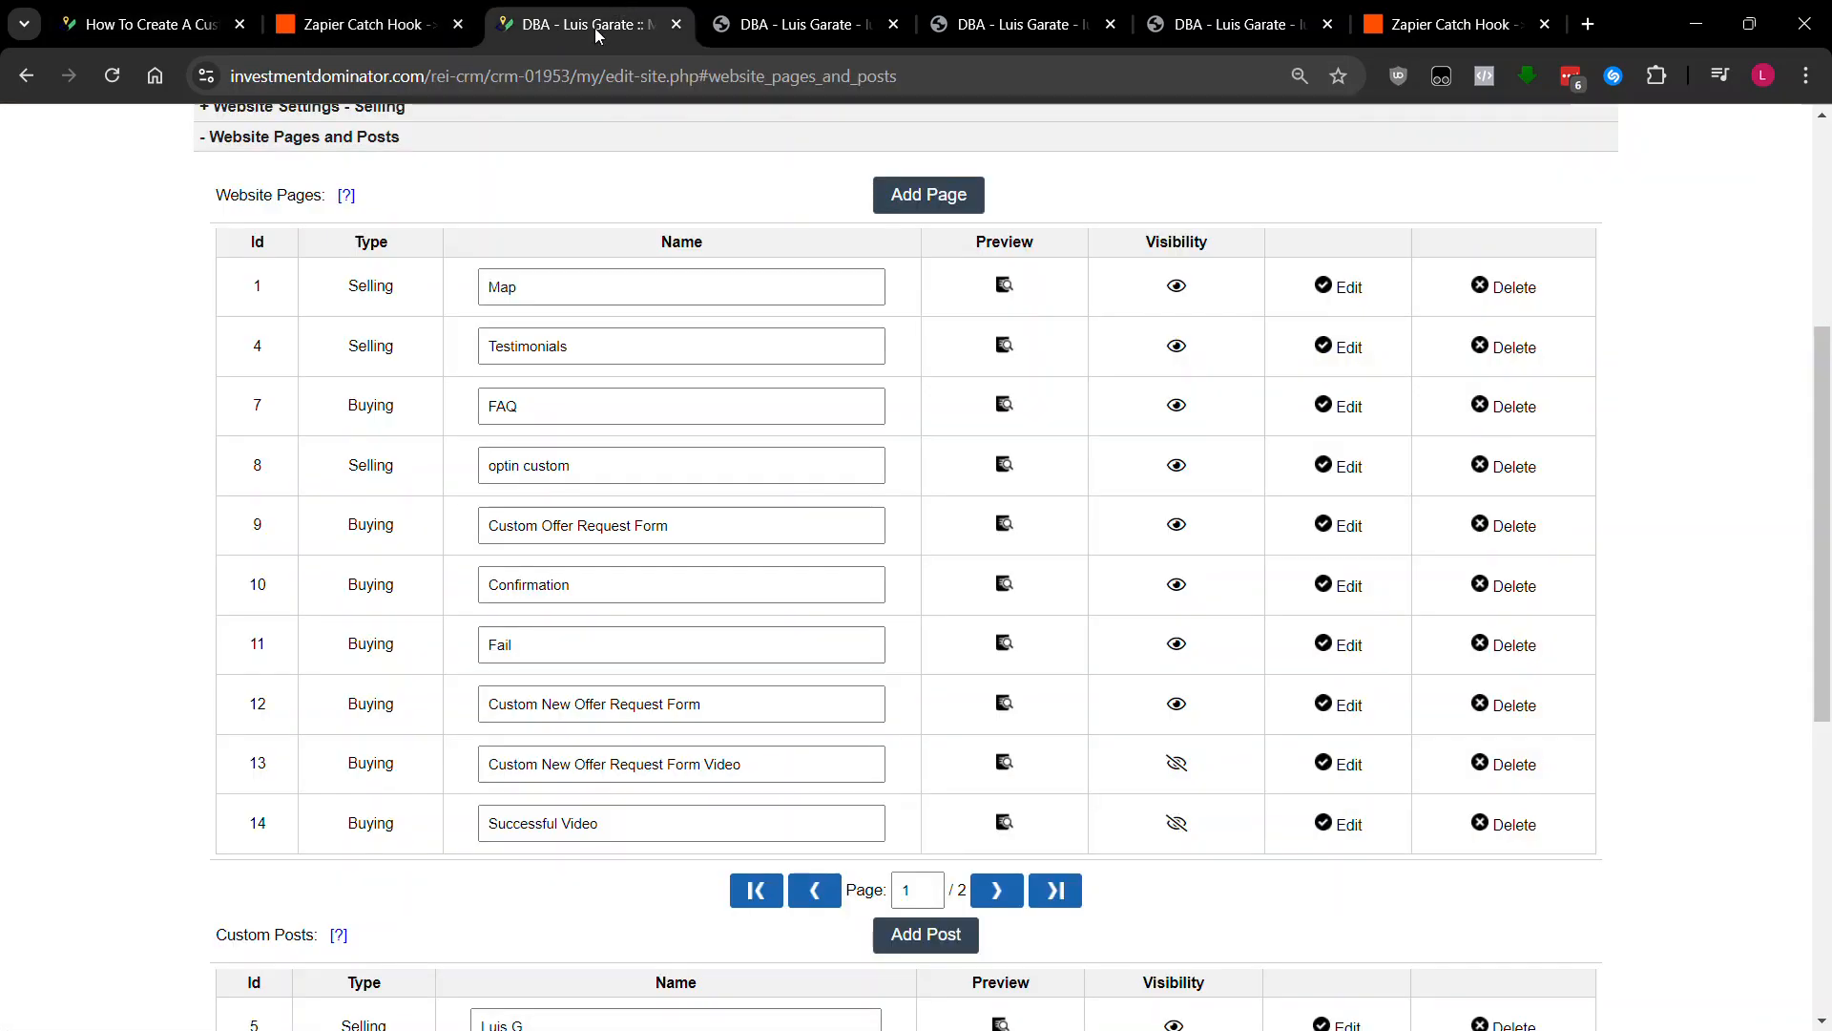
pyautogui.click(807, 24)
pyautogui.scroll(6, 649, 503)
pyautogui.scroll(20, 649, 503)
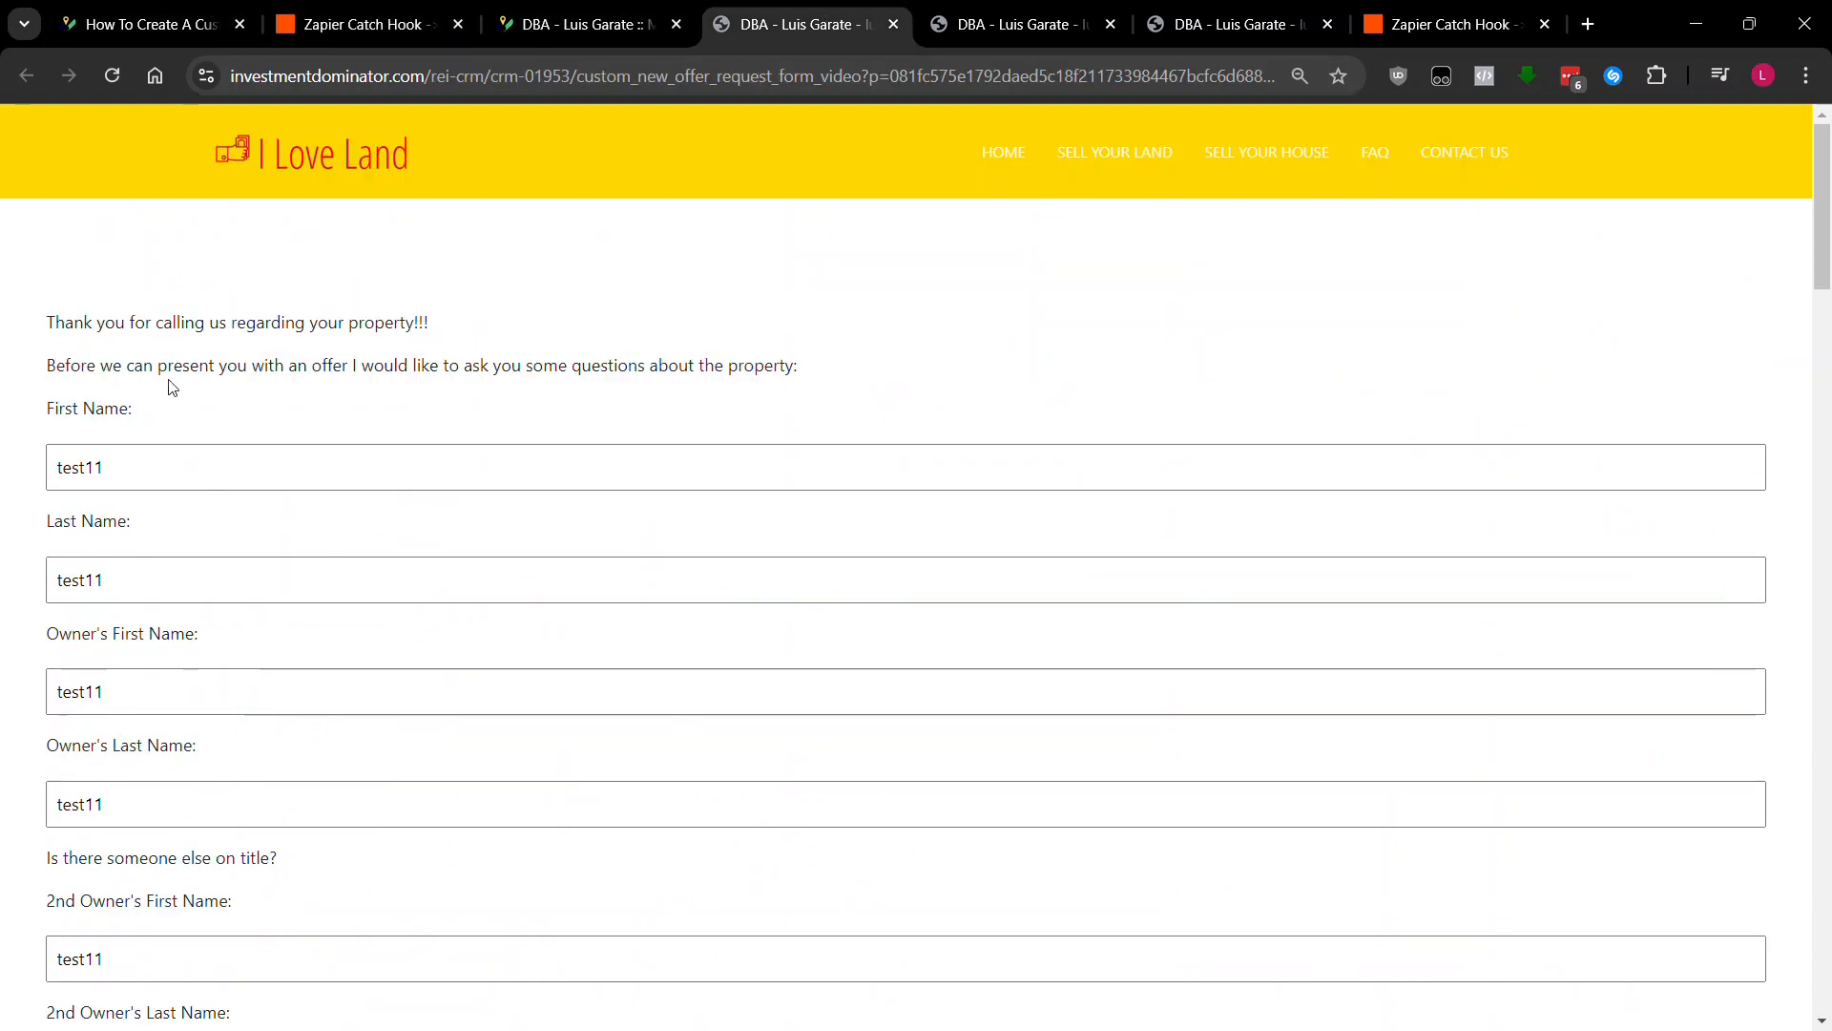
pyautogui.click(354, 17)
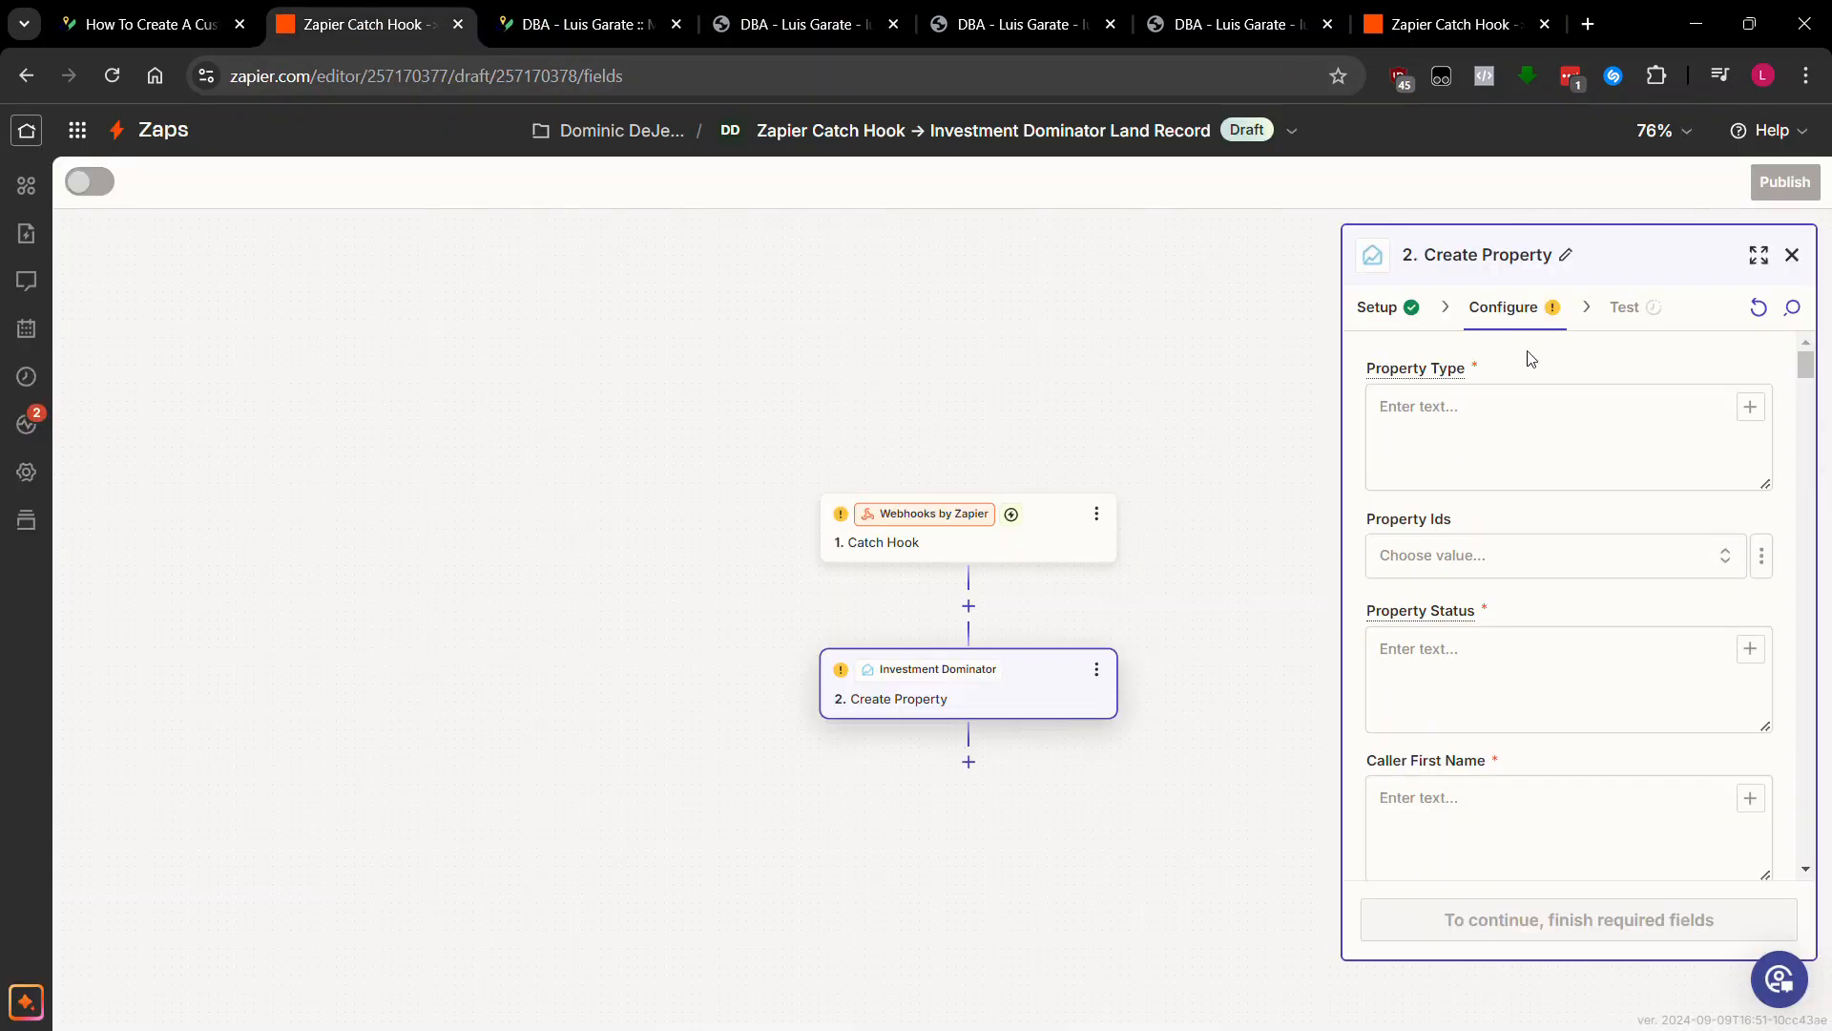
pyautogui.click(1554, 404)
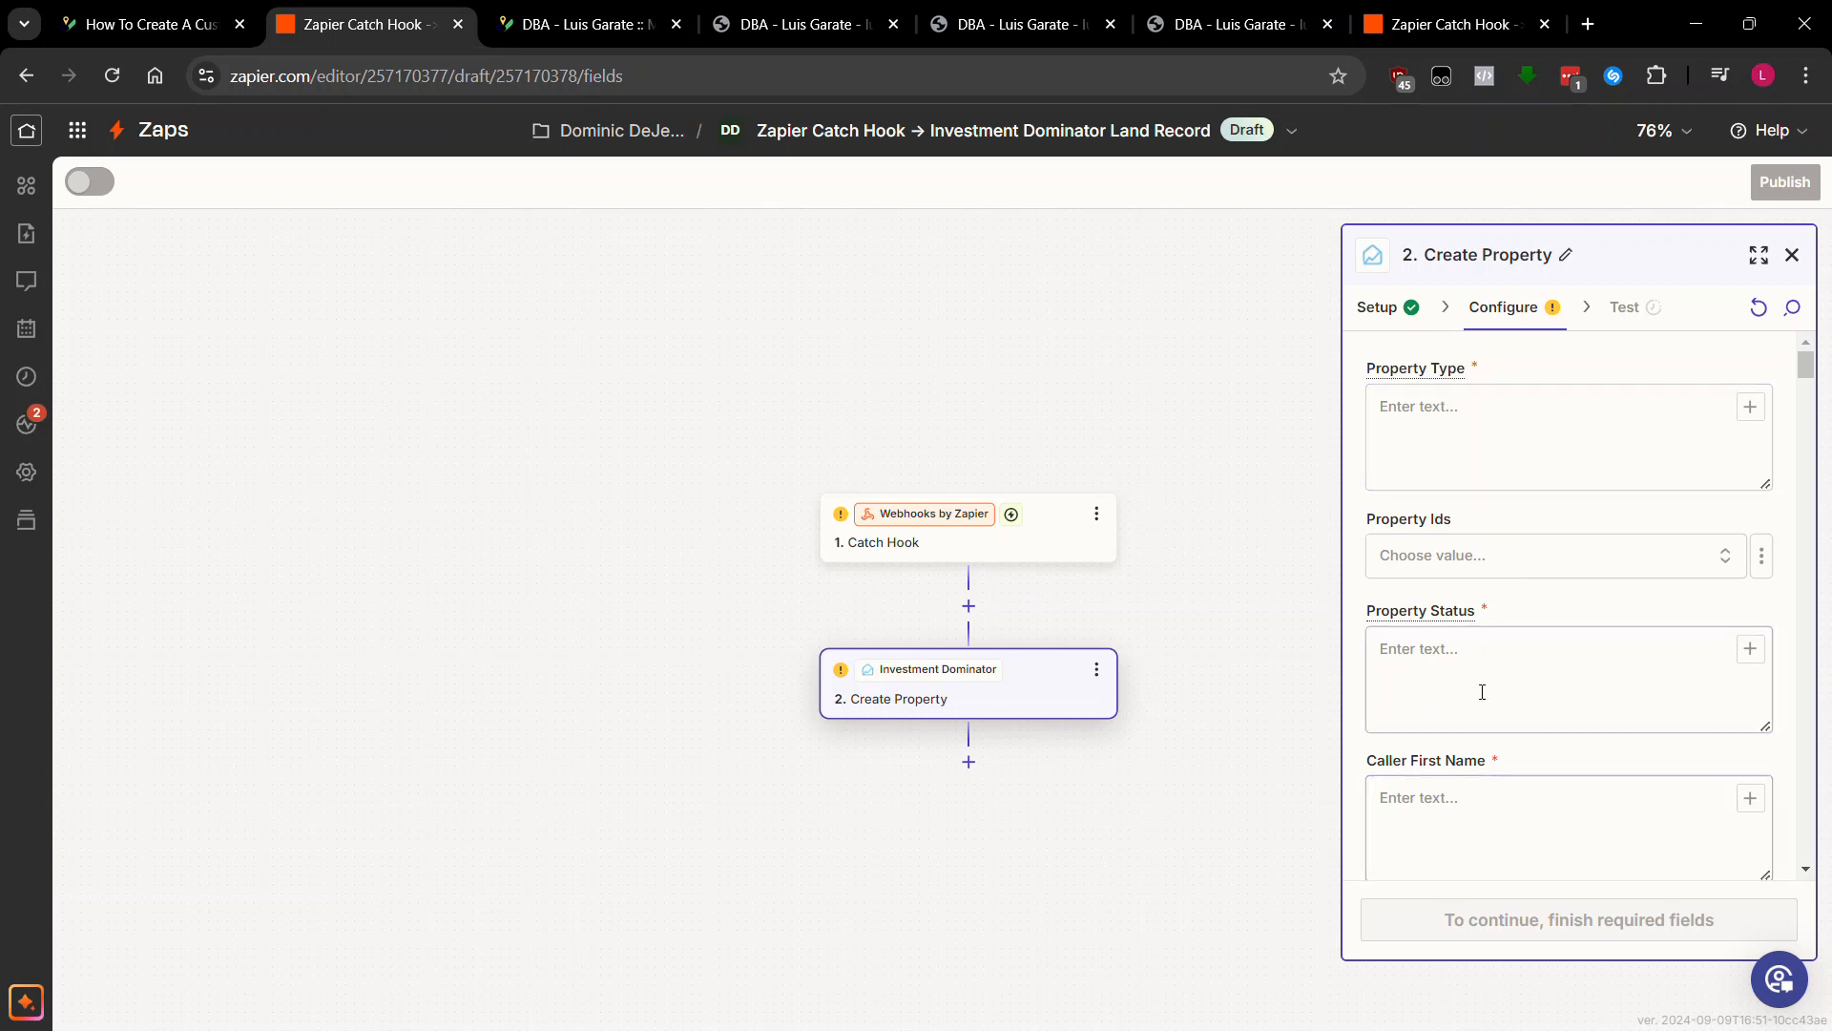
# - Switch to the published Zap and open its Create Property step for editing in the existing draft
pyautogui.click(1451, 24)
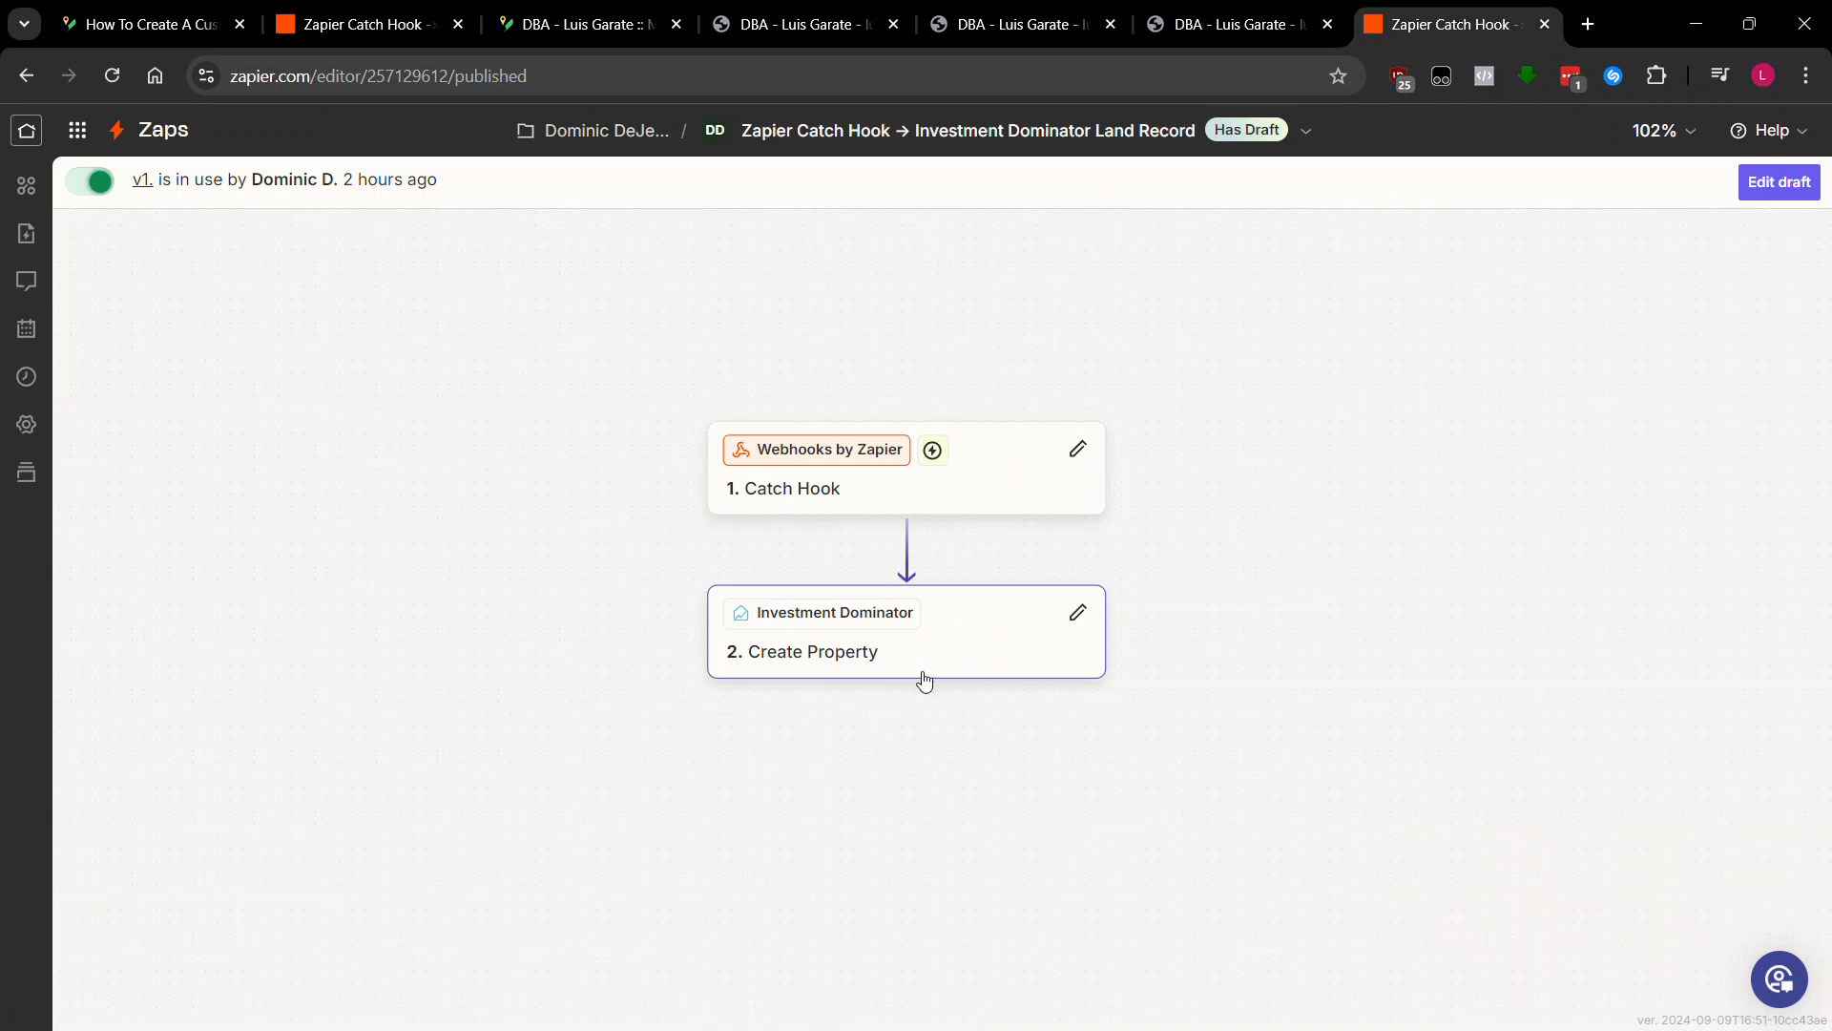
pyautogui.click(992, 645)
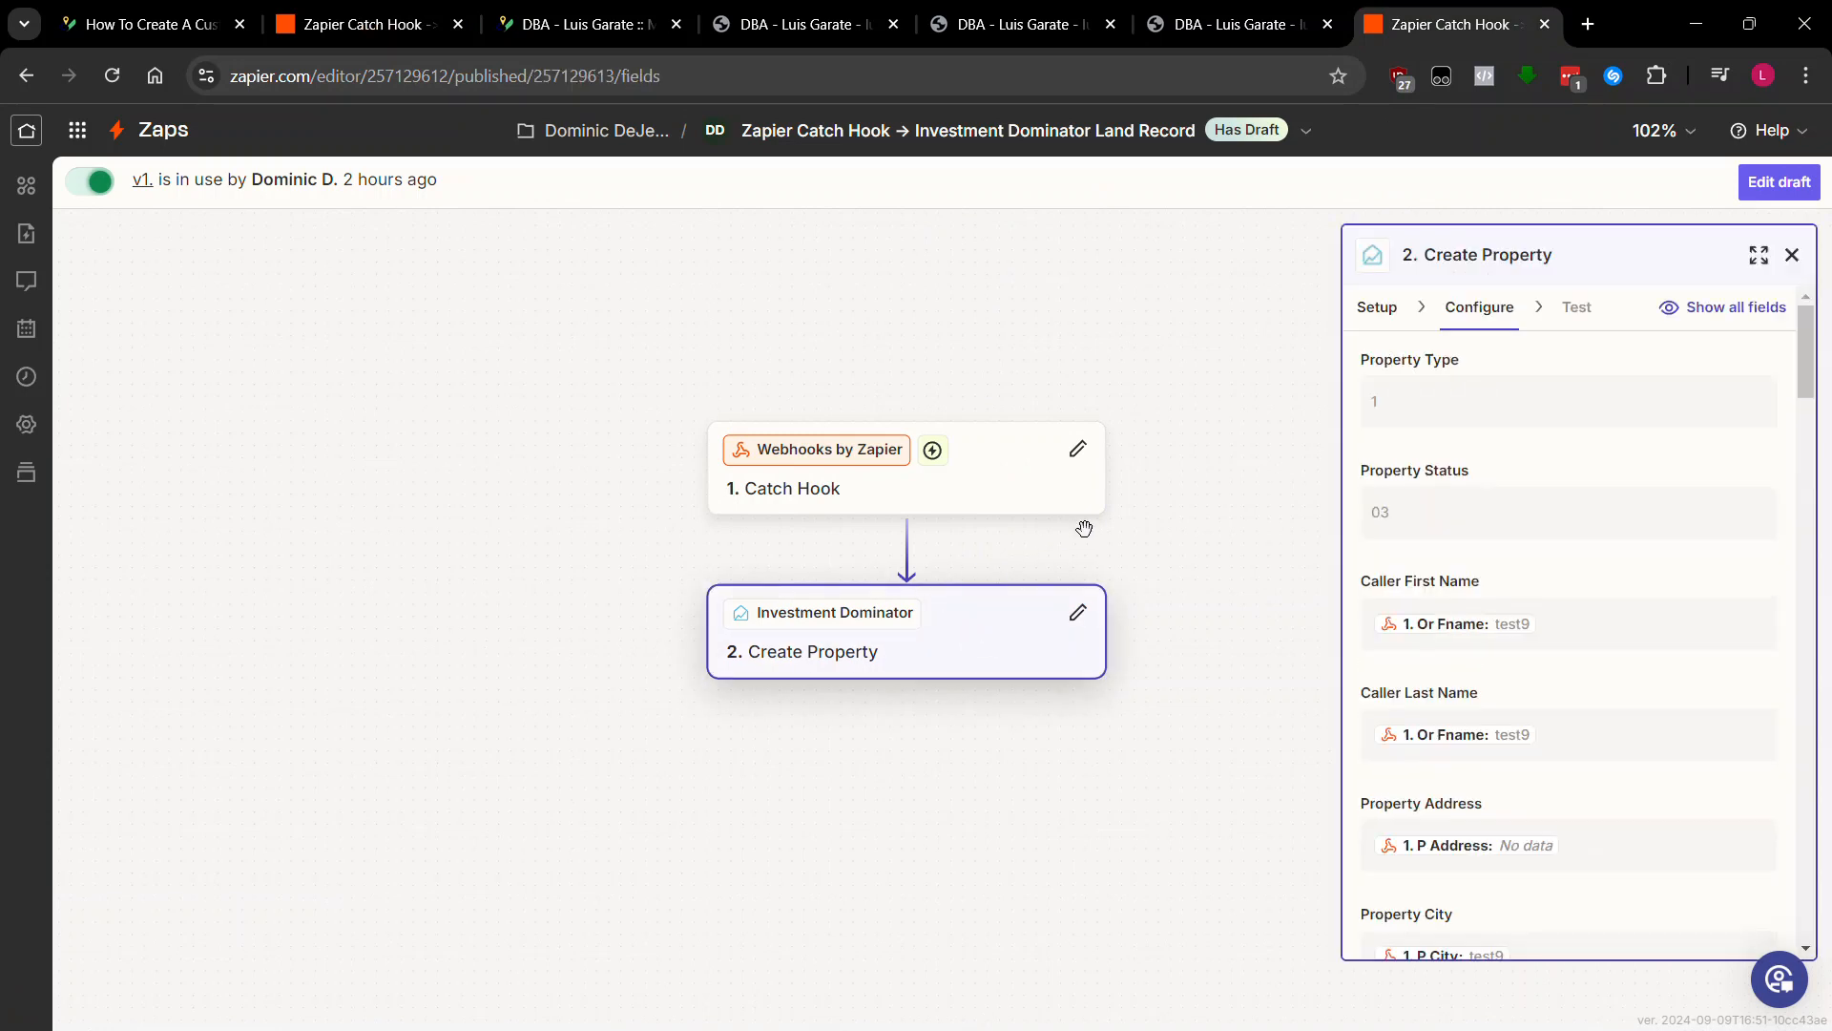
pyautogui.click(1779, 181)
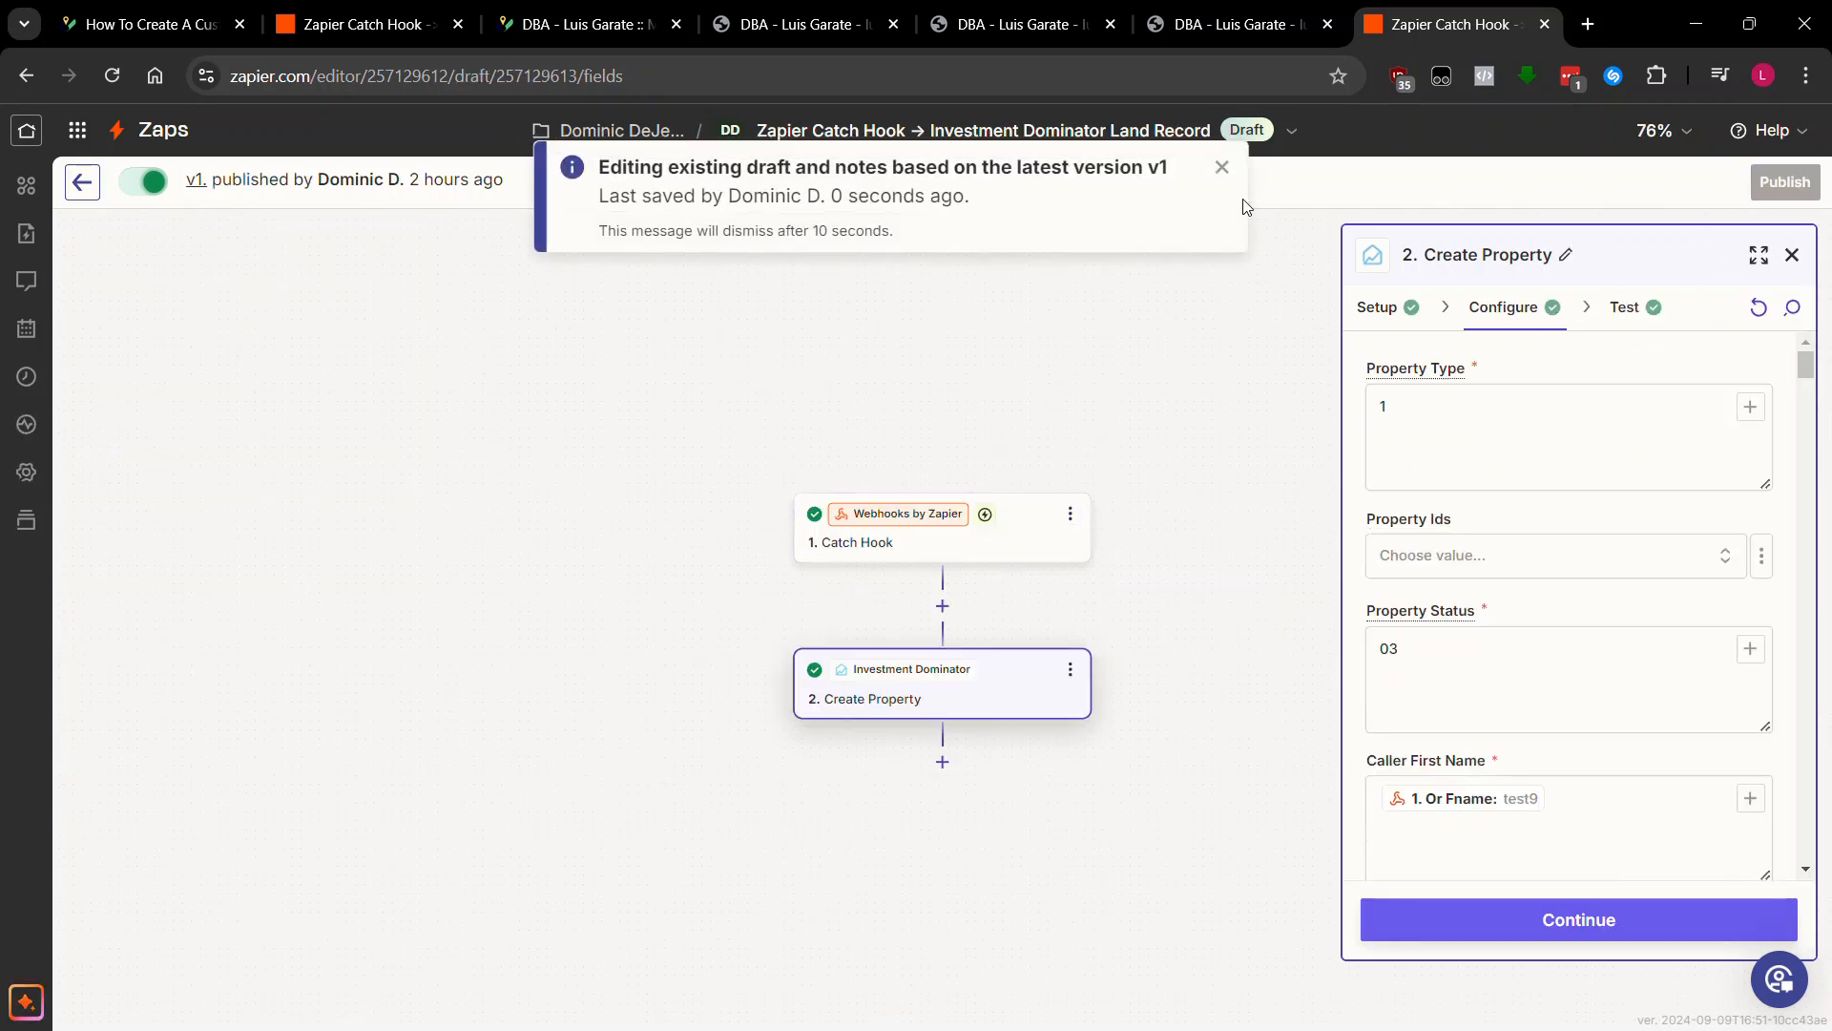
pyautogui.click(1222, 168)
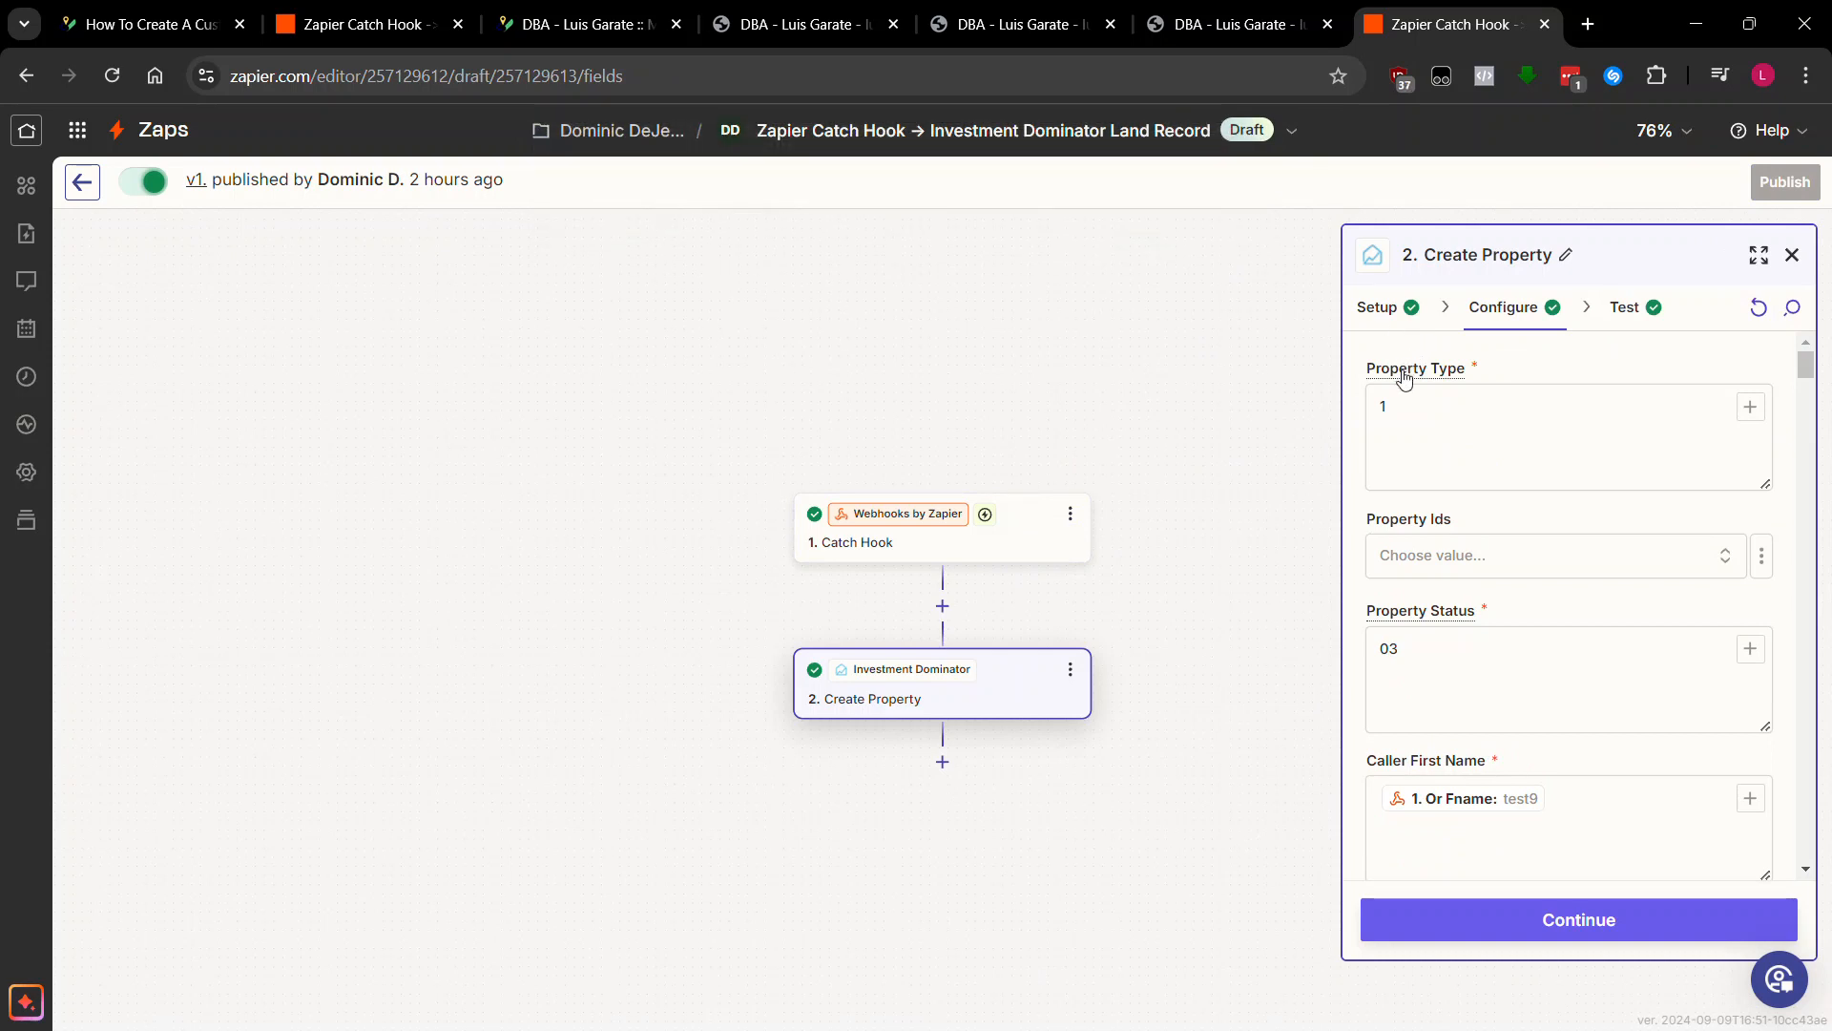
# - Check the permitted codes in the help for the Property Type and Property Status fields
pyautogui.moveTo(1404, 378)
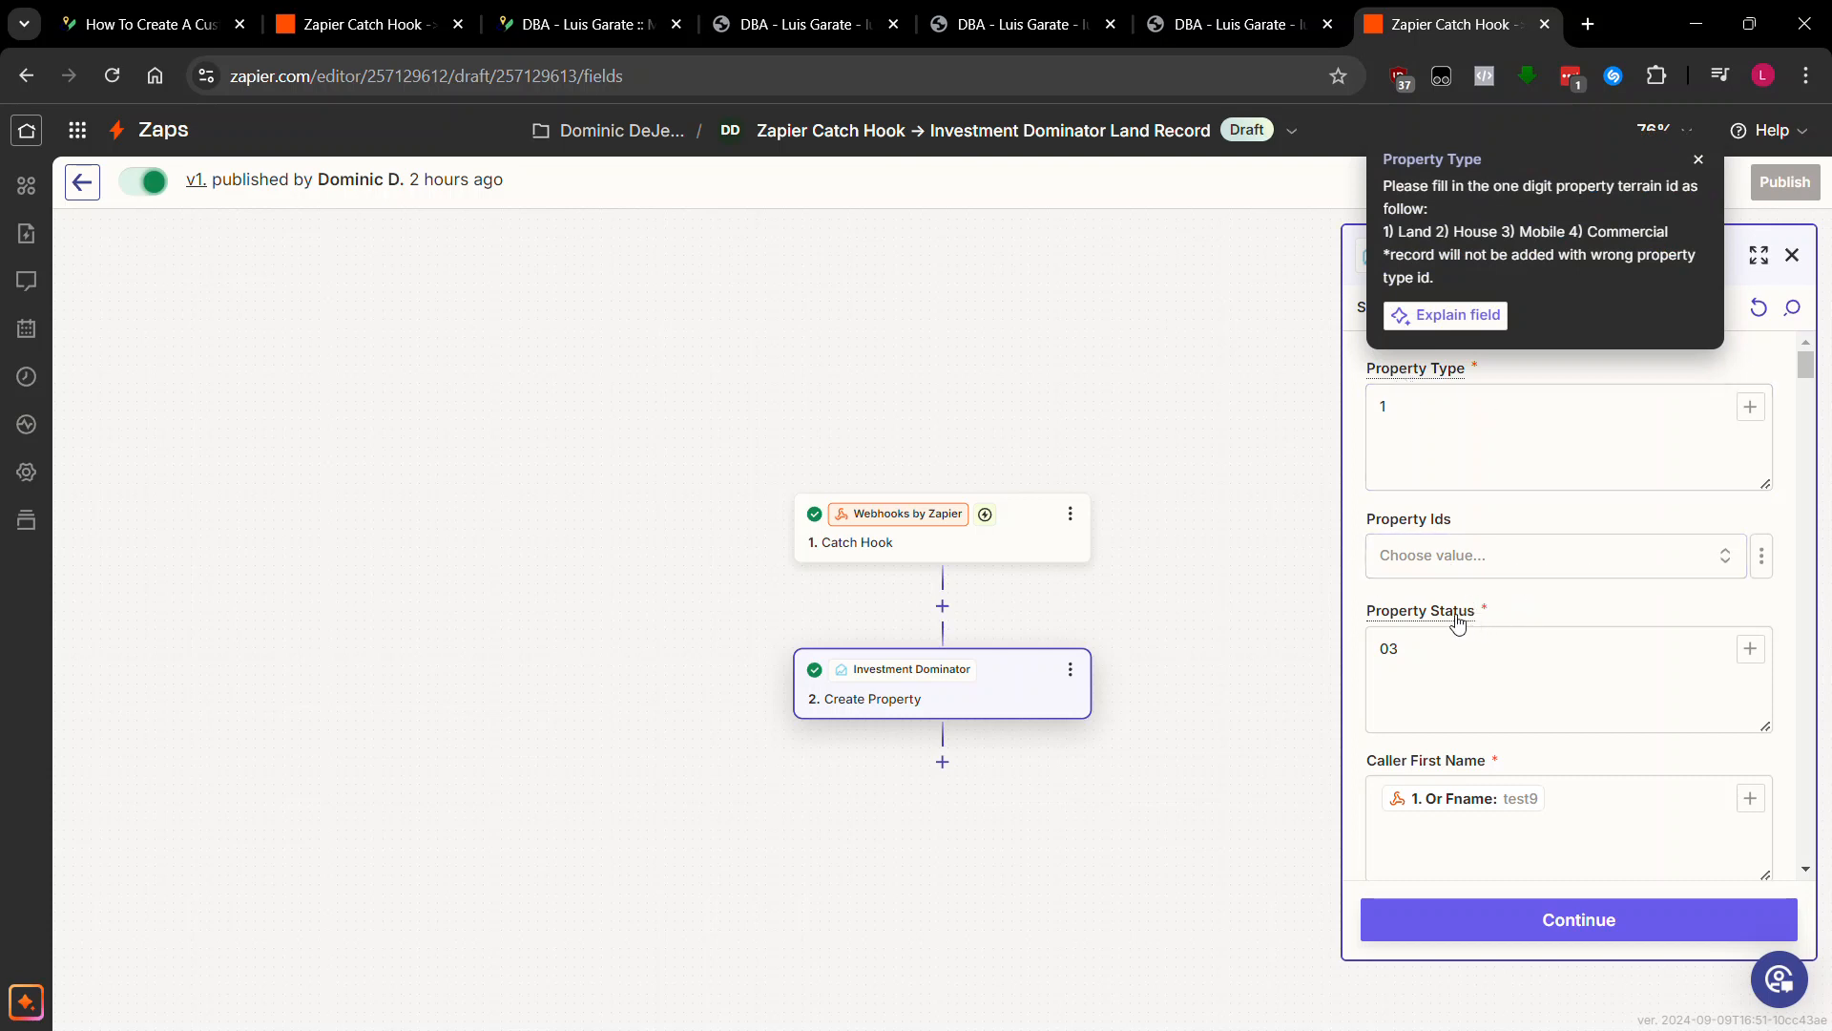
pyautogui.moveTo(1458, 621)
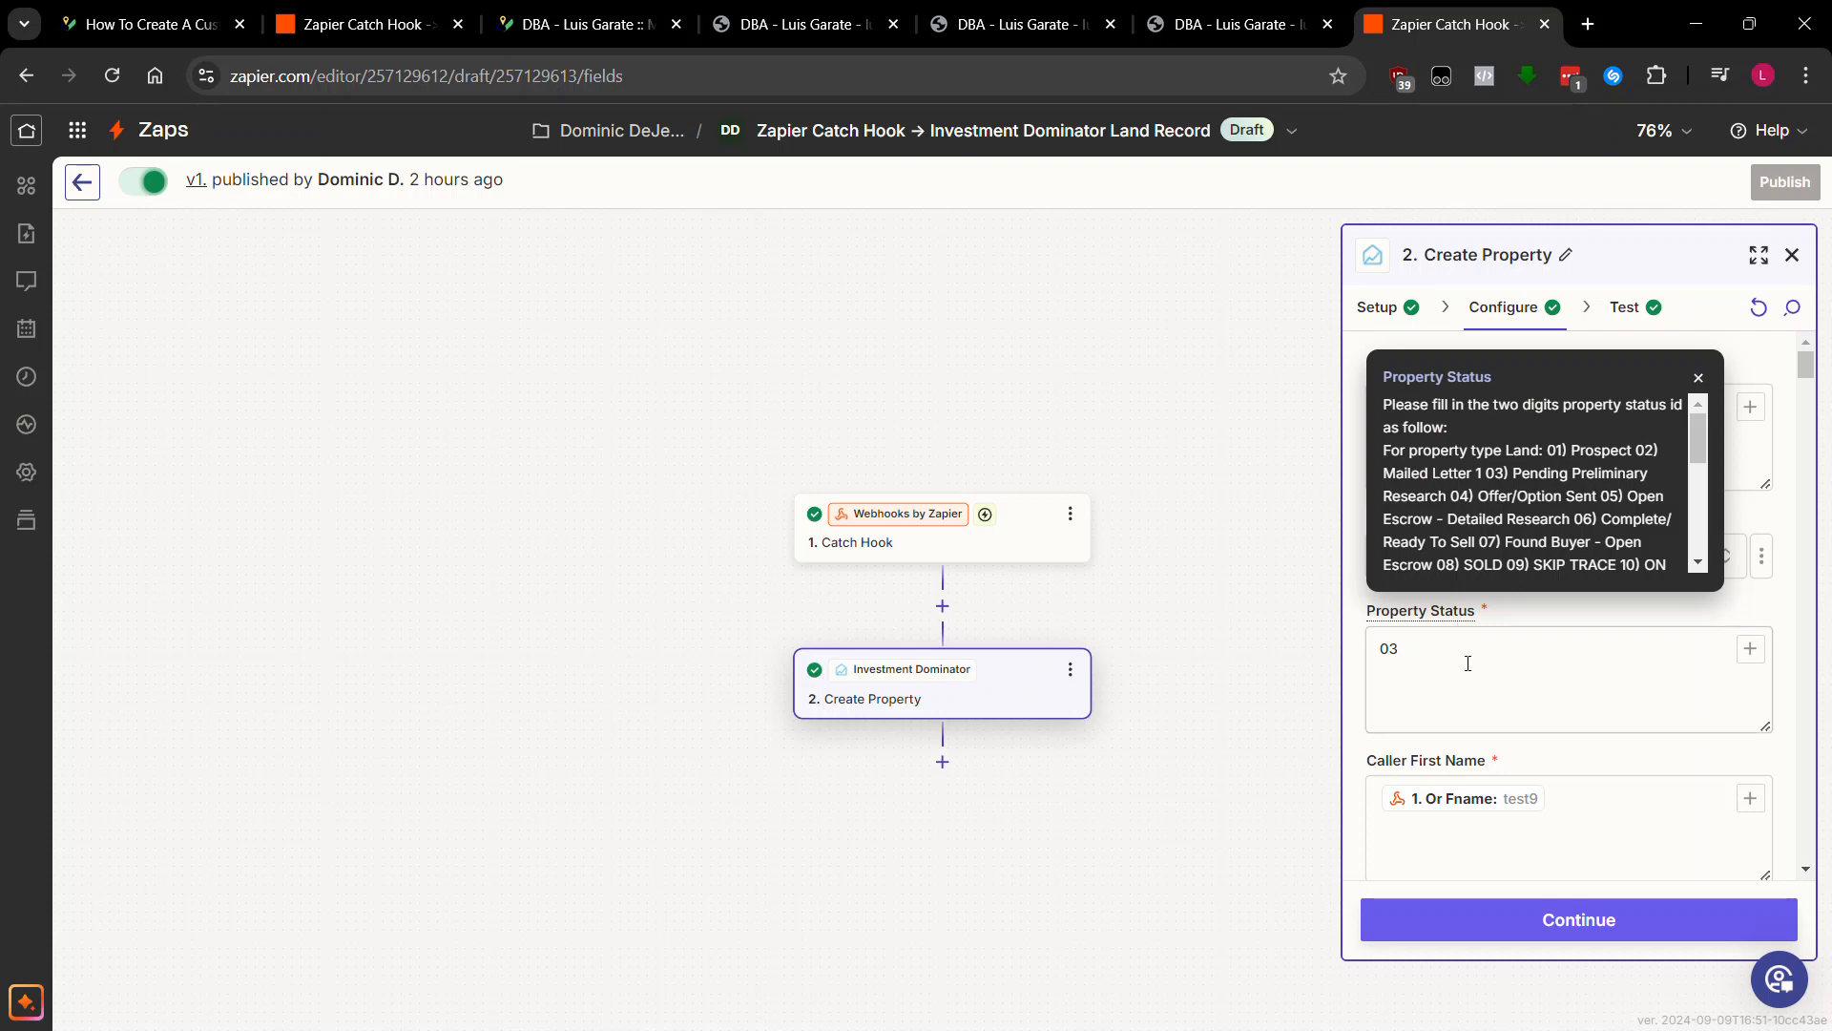
pyautogui.scroll(-1, 1527, 659)
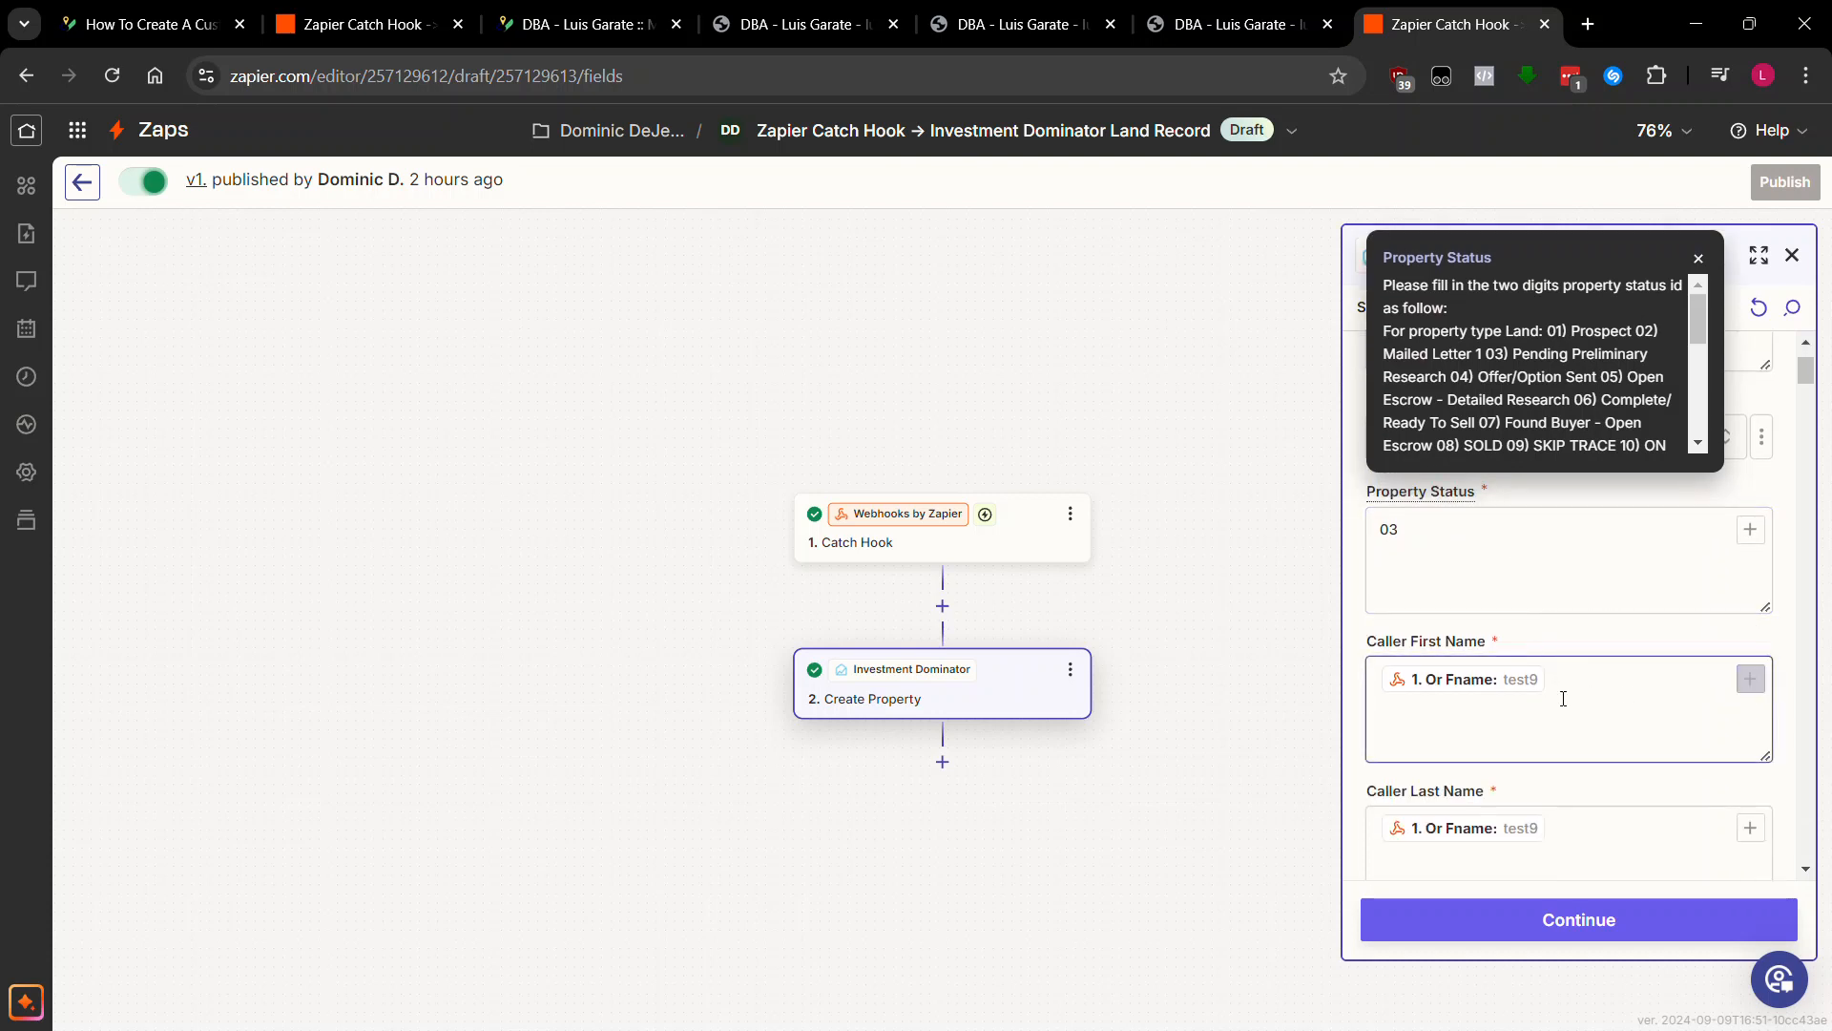
# - Try adding the Catch Hook's O Fname value to Caller First Name by searching the data for "name", and remove it again
pyautogui.click(1453, 680)
pyautogui.tripleClick(1398, 642)
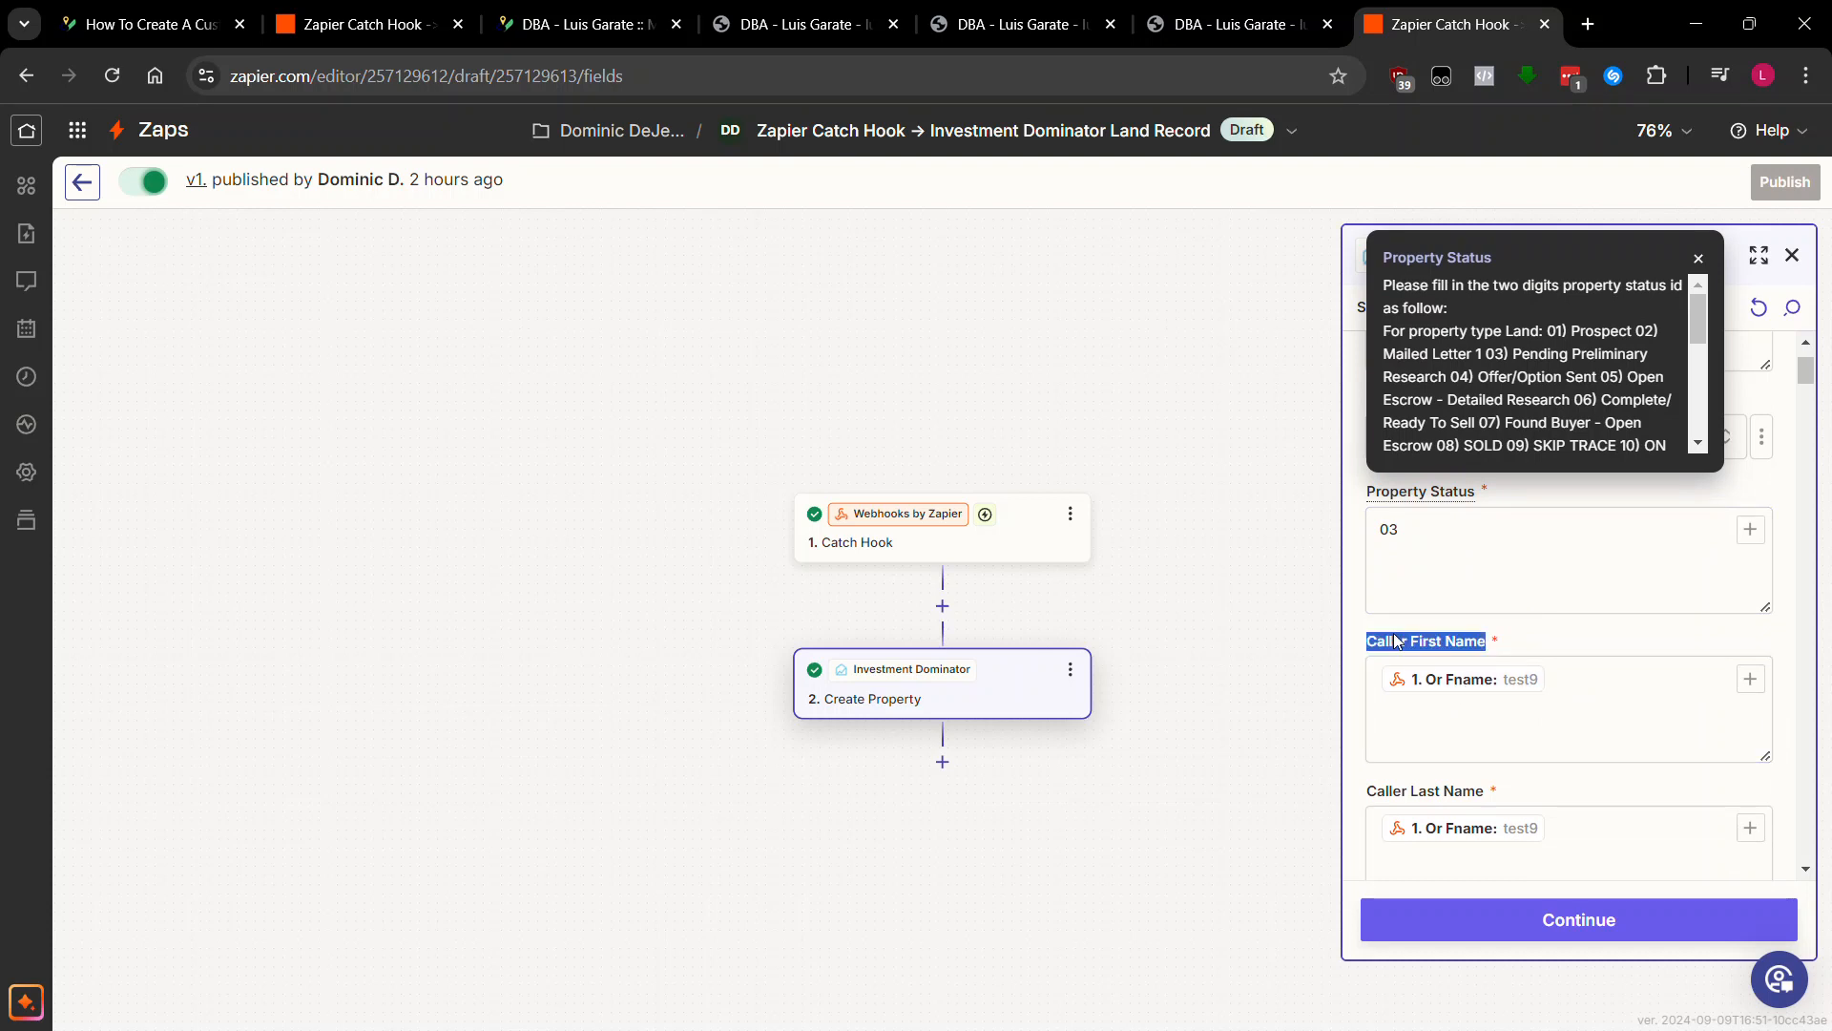
pyautogui.click(1570, 639)
pyautogui.click(1486, 694)
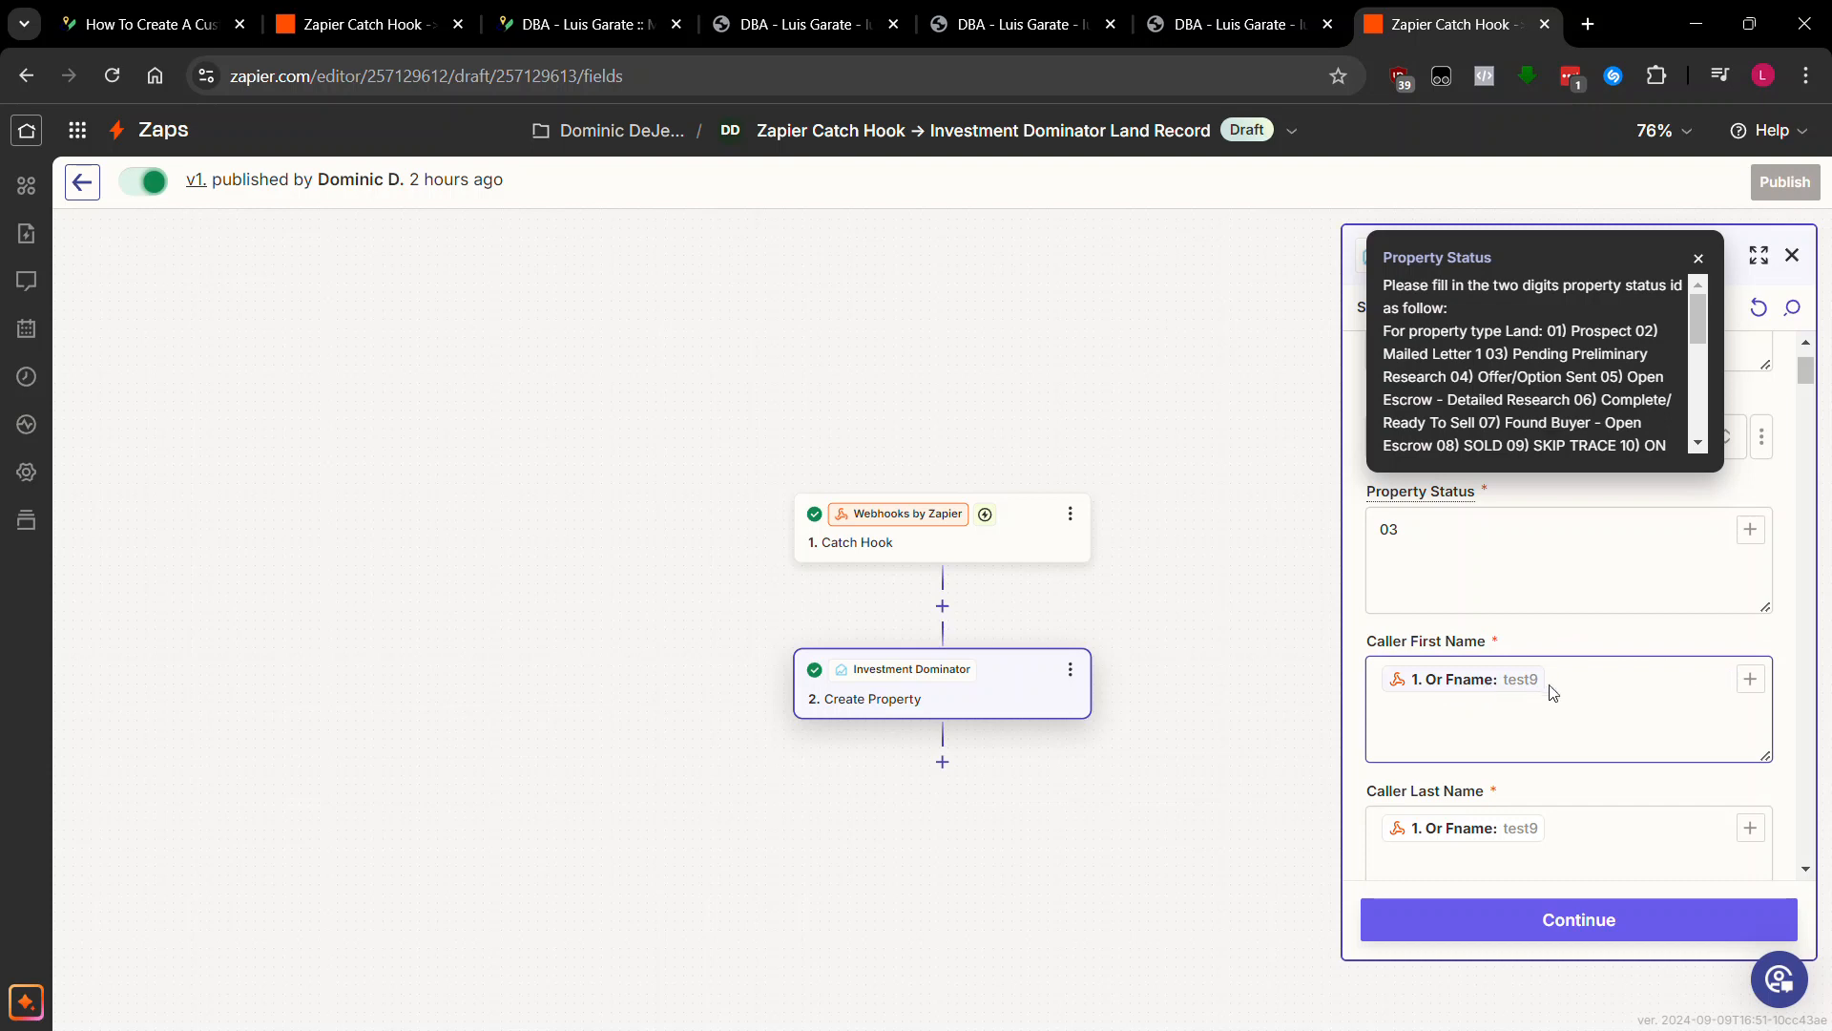
pyautogui.click(1750, 680)
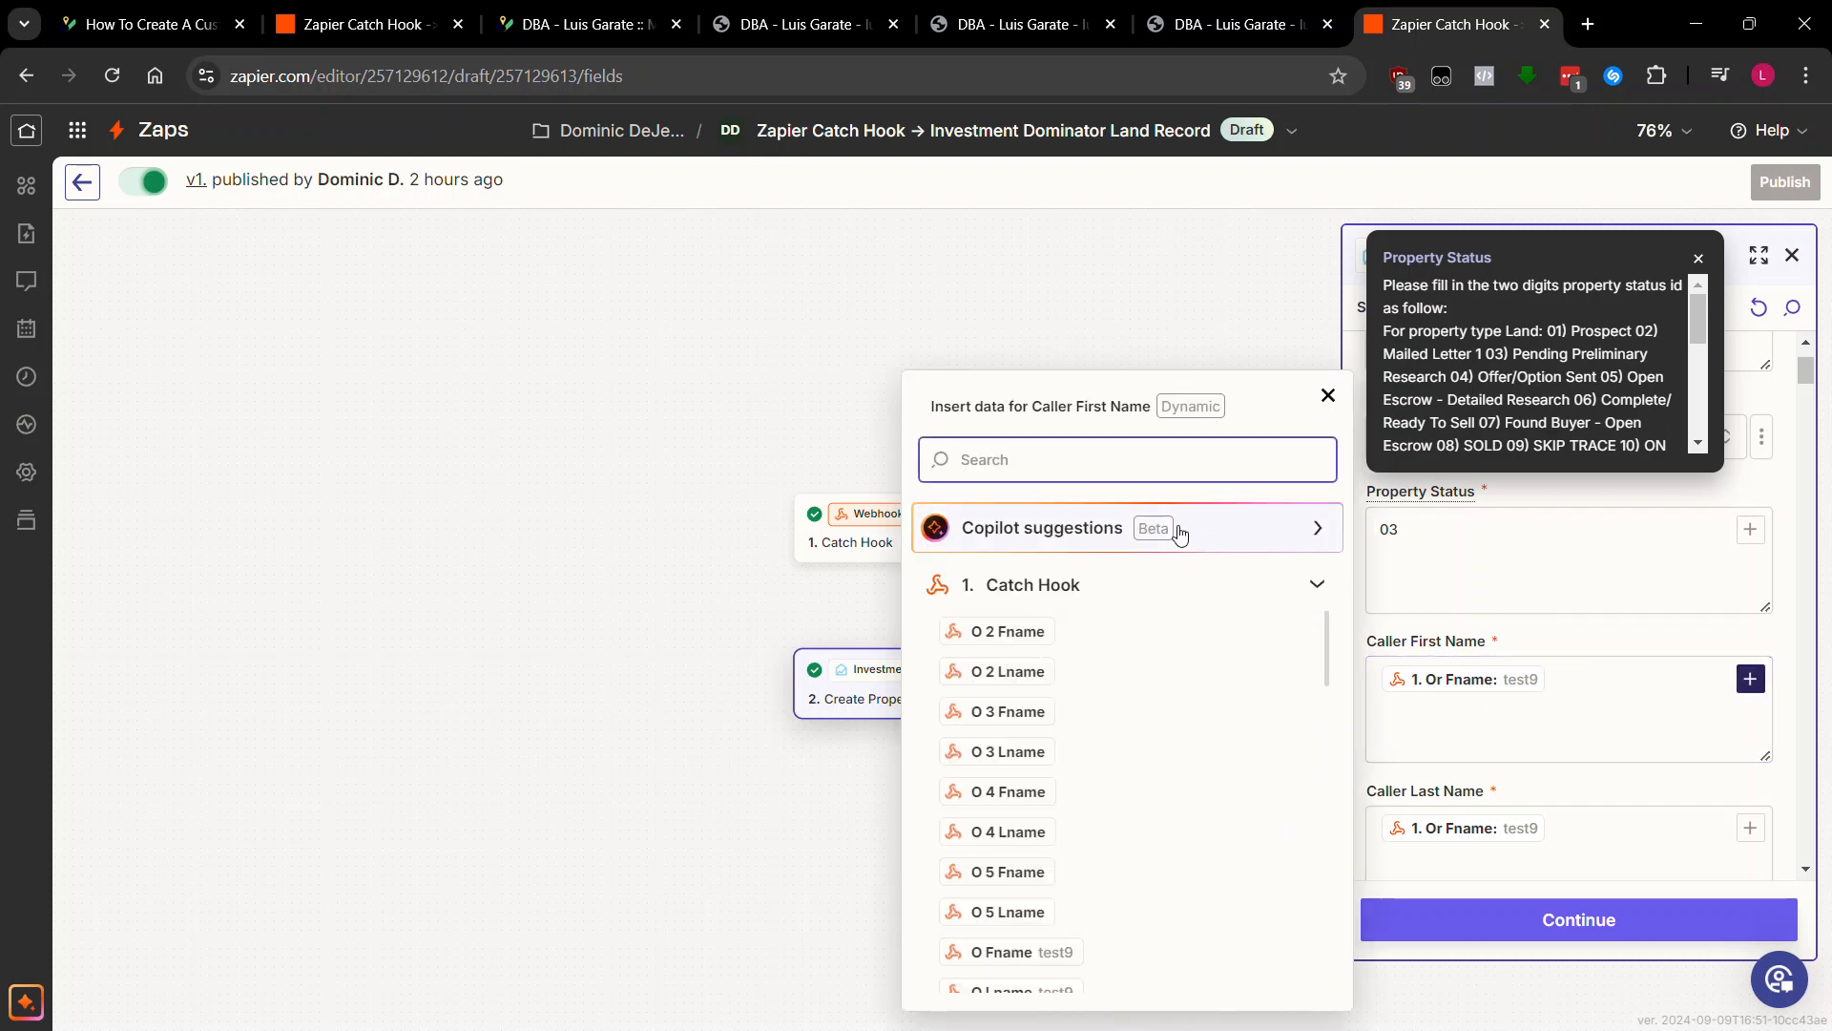
pyautogui.click(1056, 471)
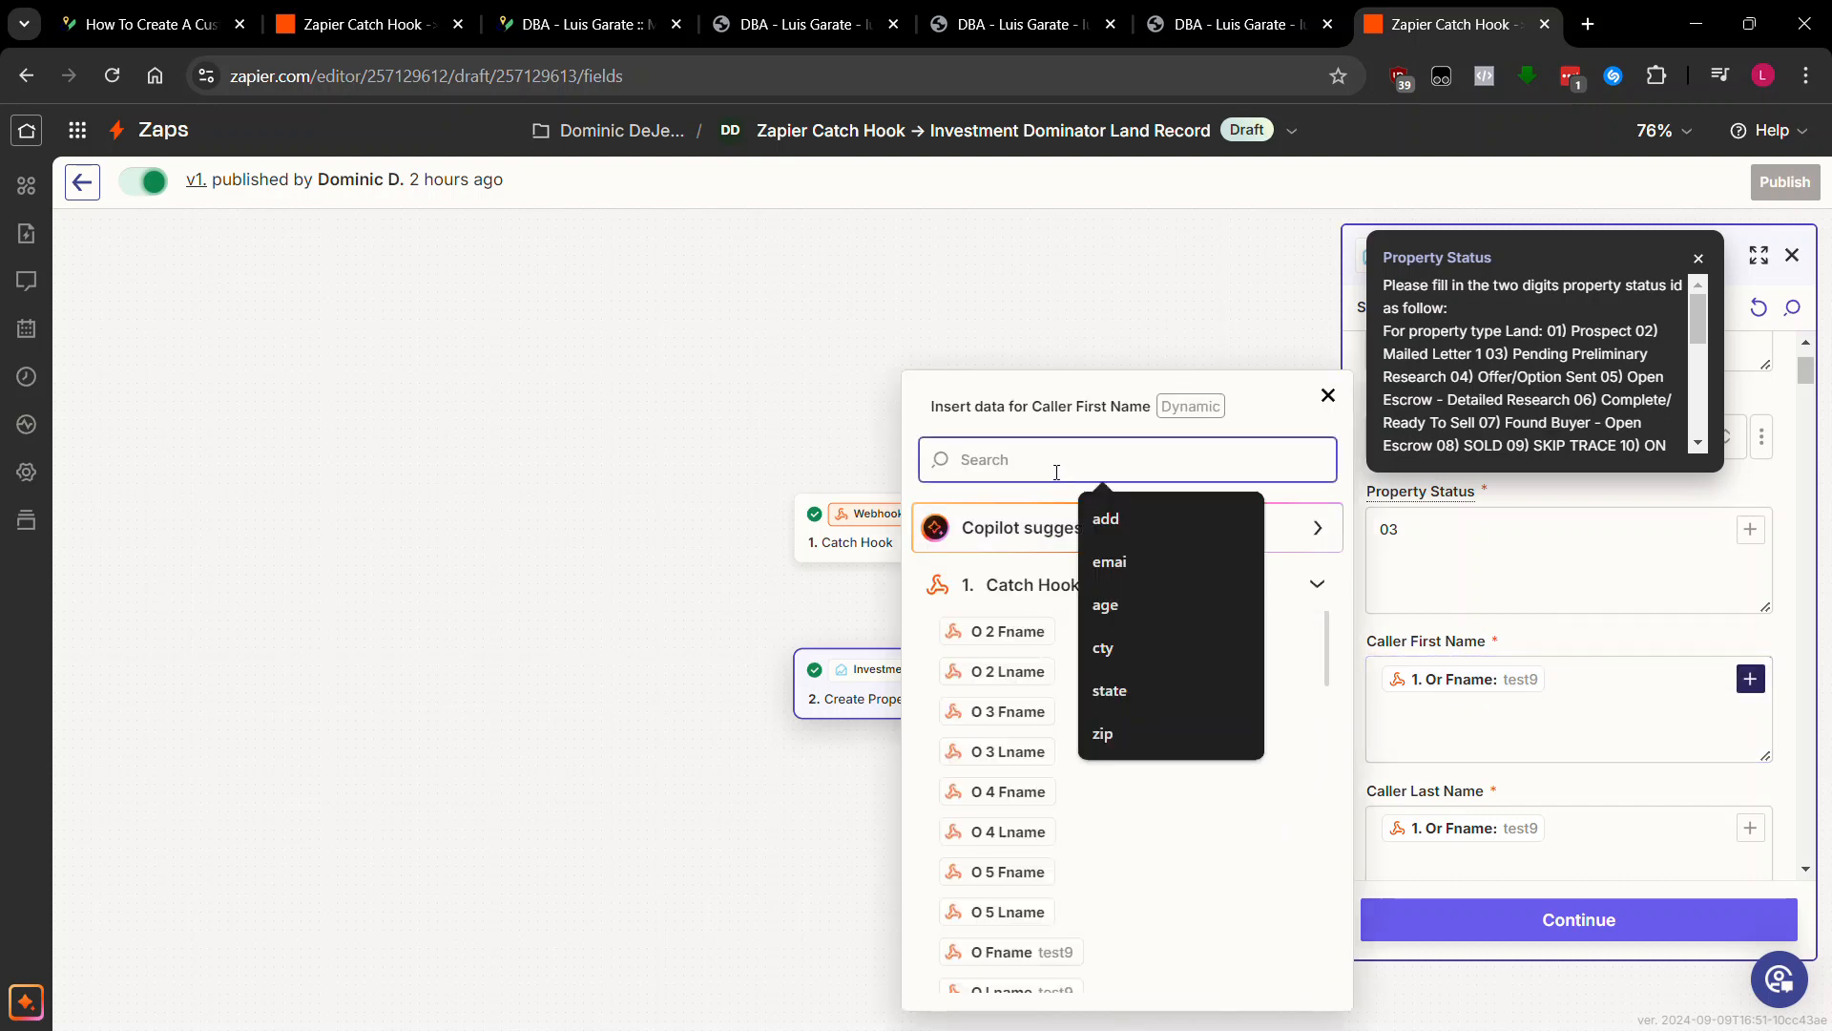
pyautogui.write('name')
pyautogui.scroll(-2, 1079, 754)
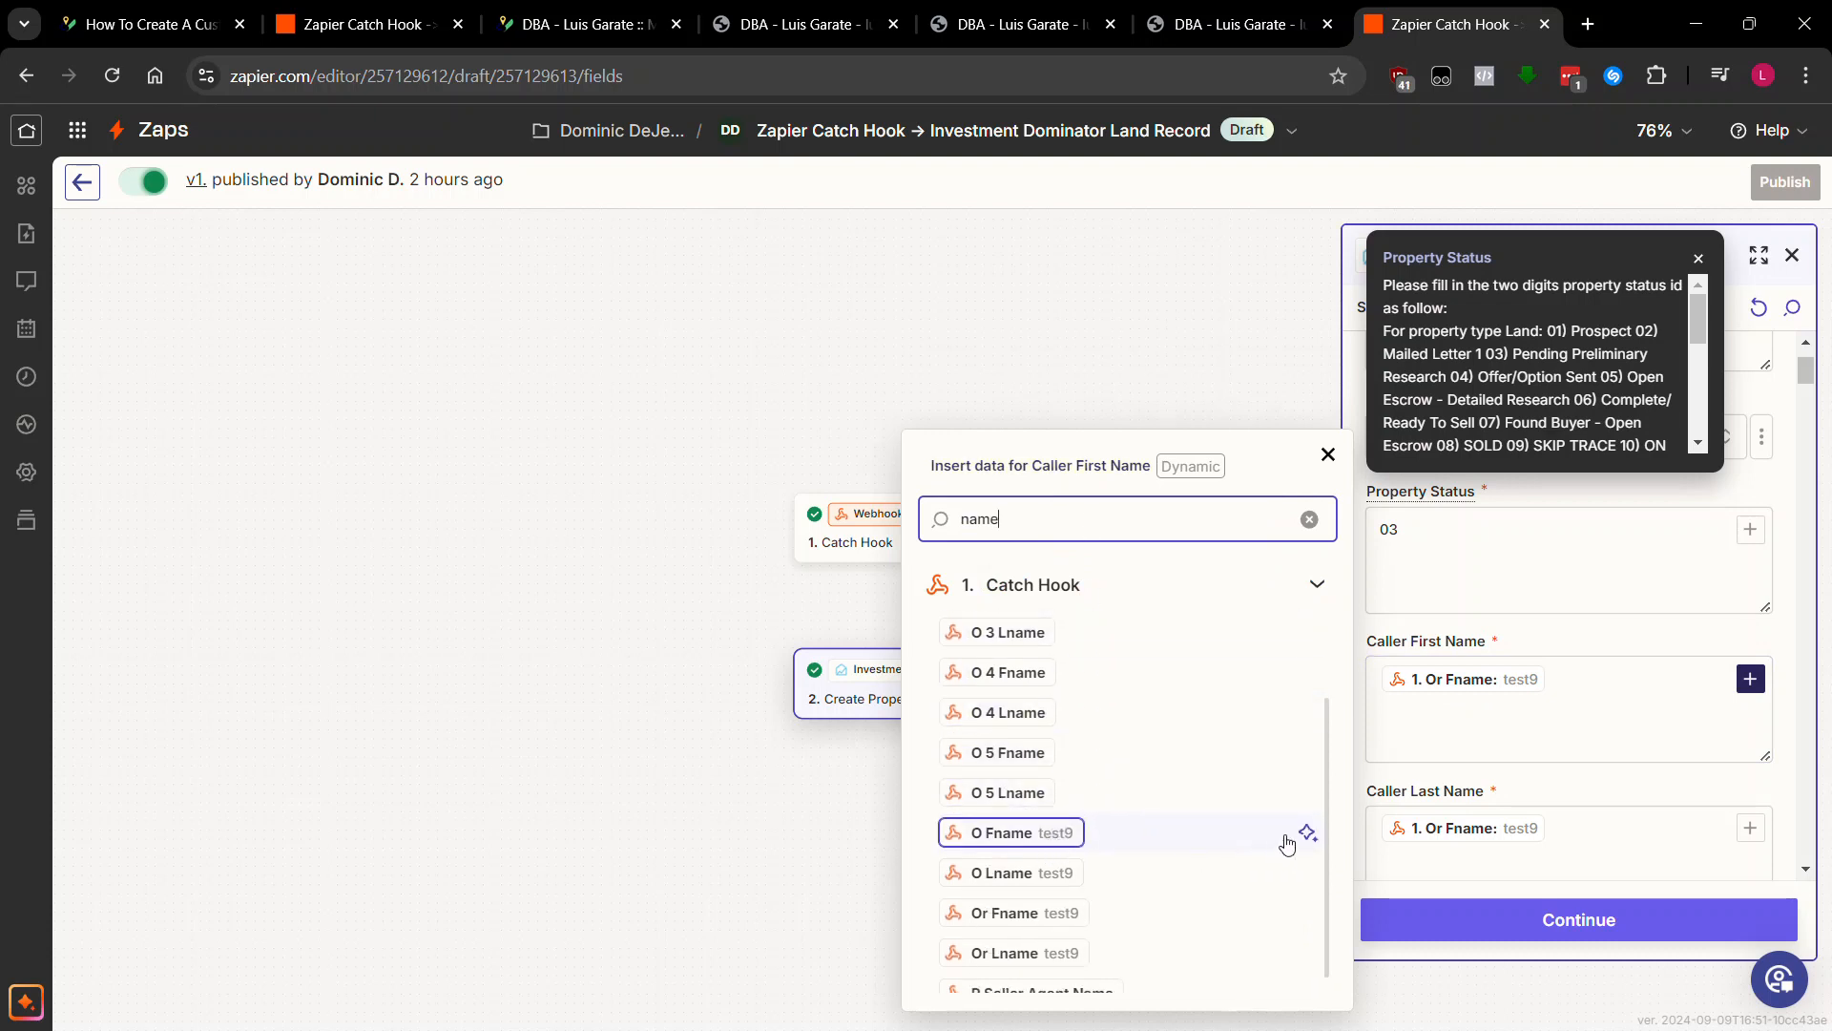
pyautogui.click(1061, 847)
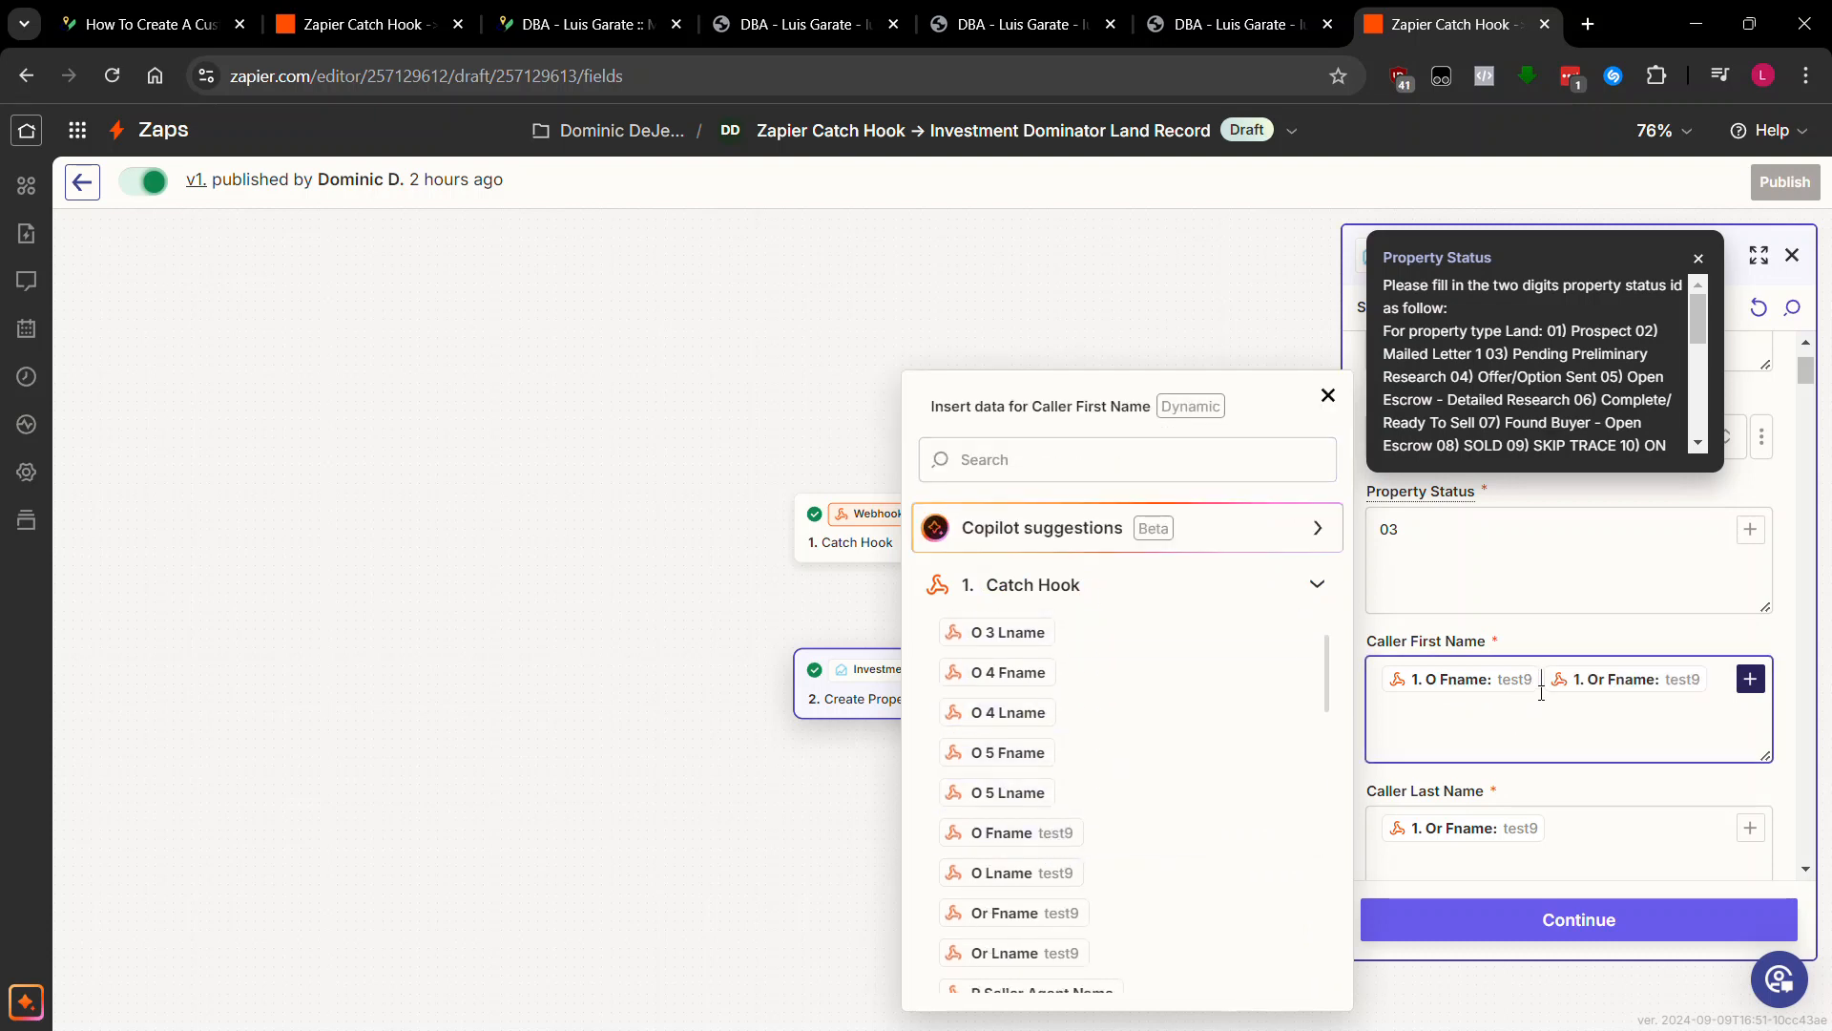
pyautogui.press('BackSpace')
pyautogui.click(1785, 657)
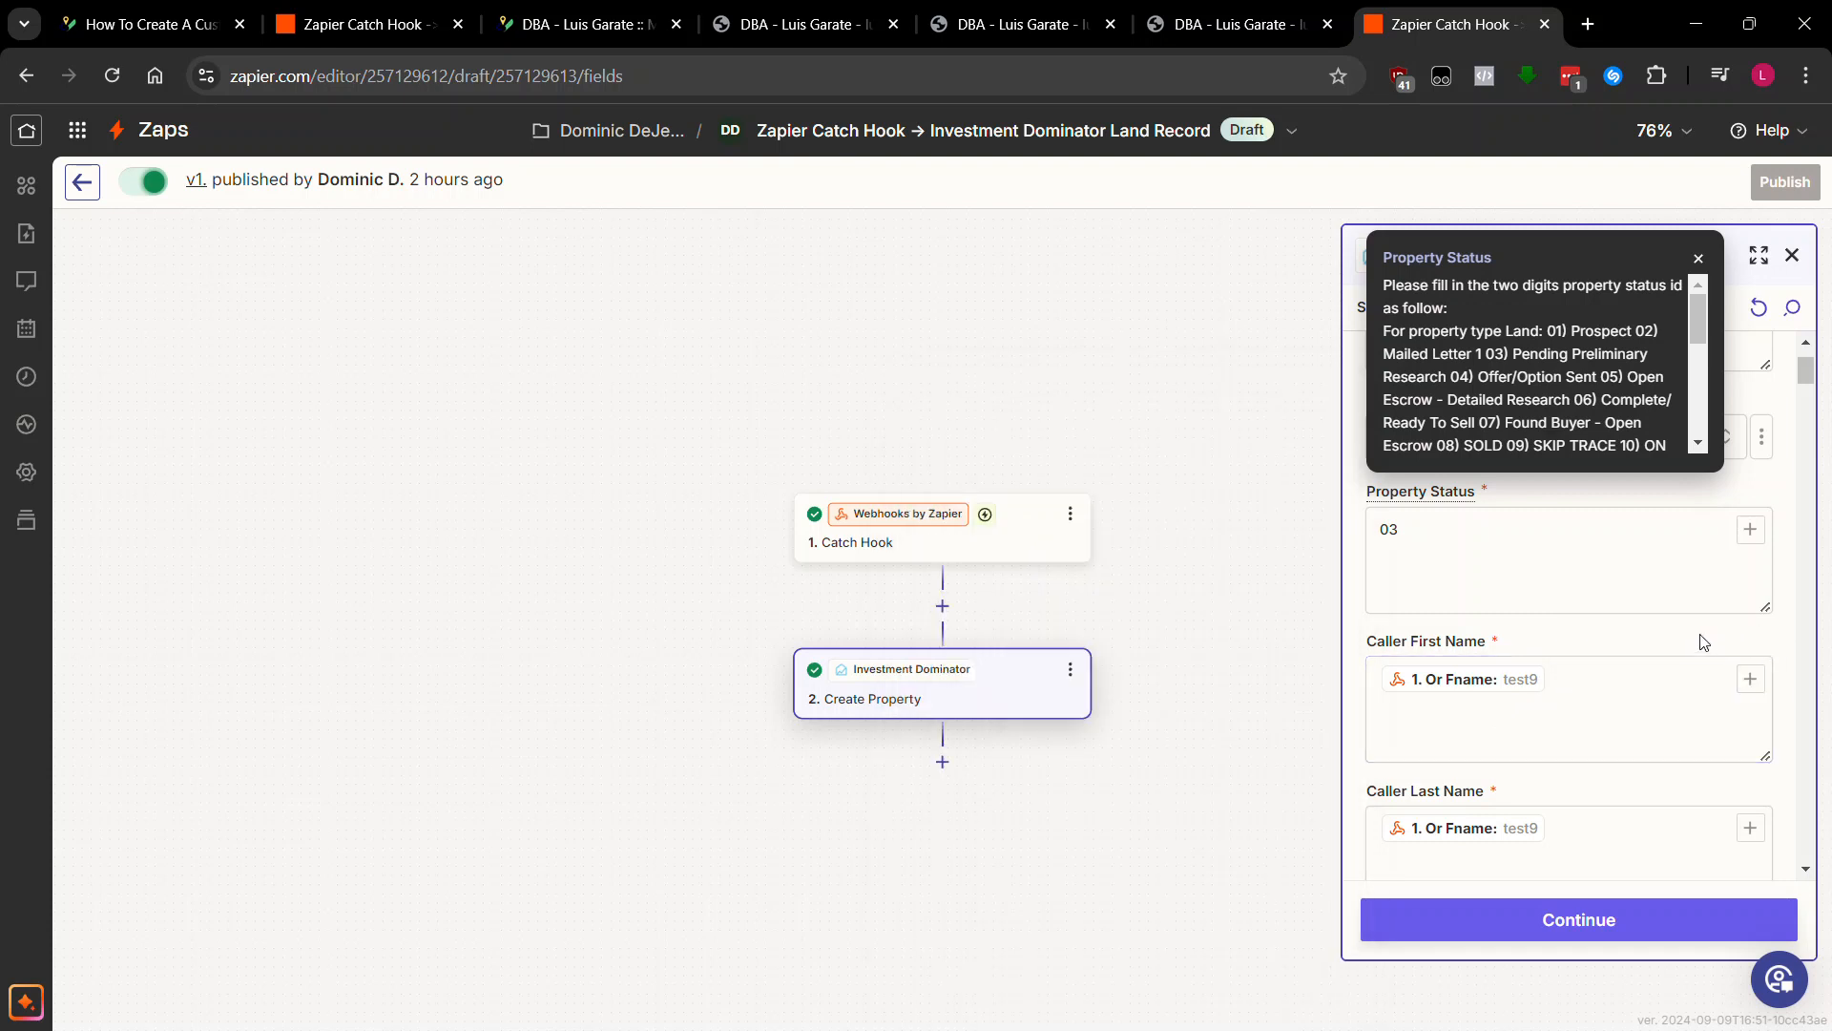
pyautogui.click(1699, 259)
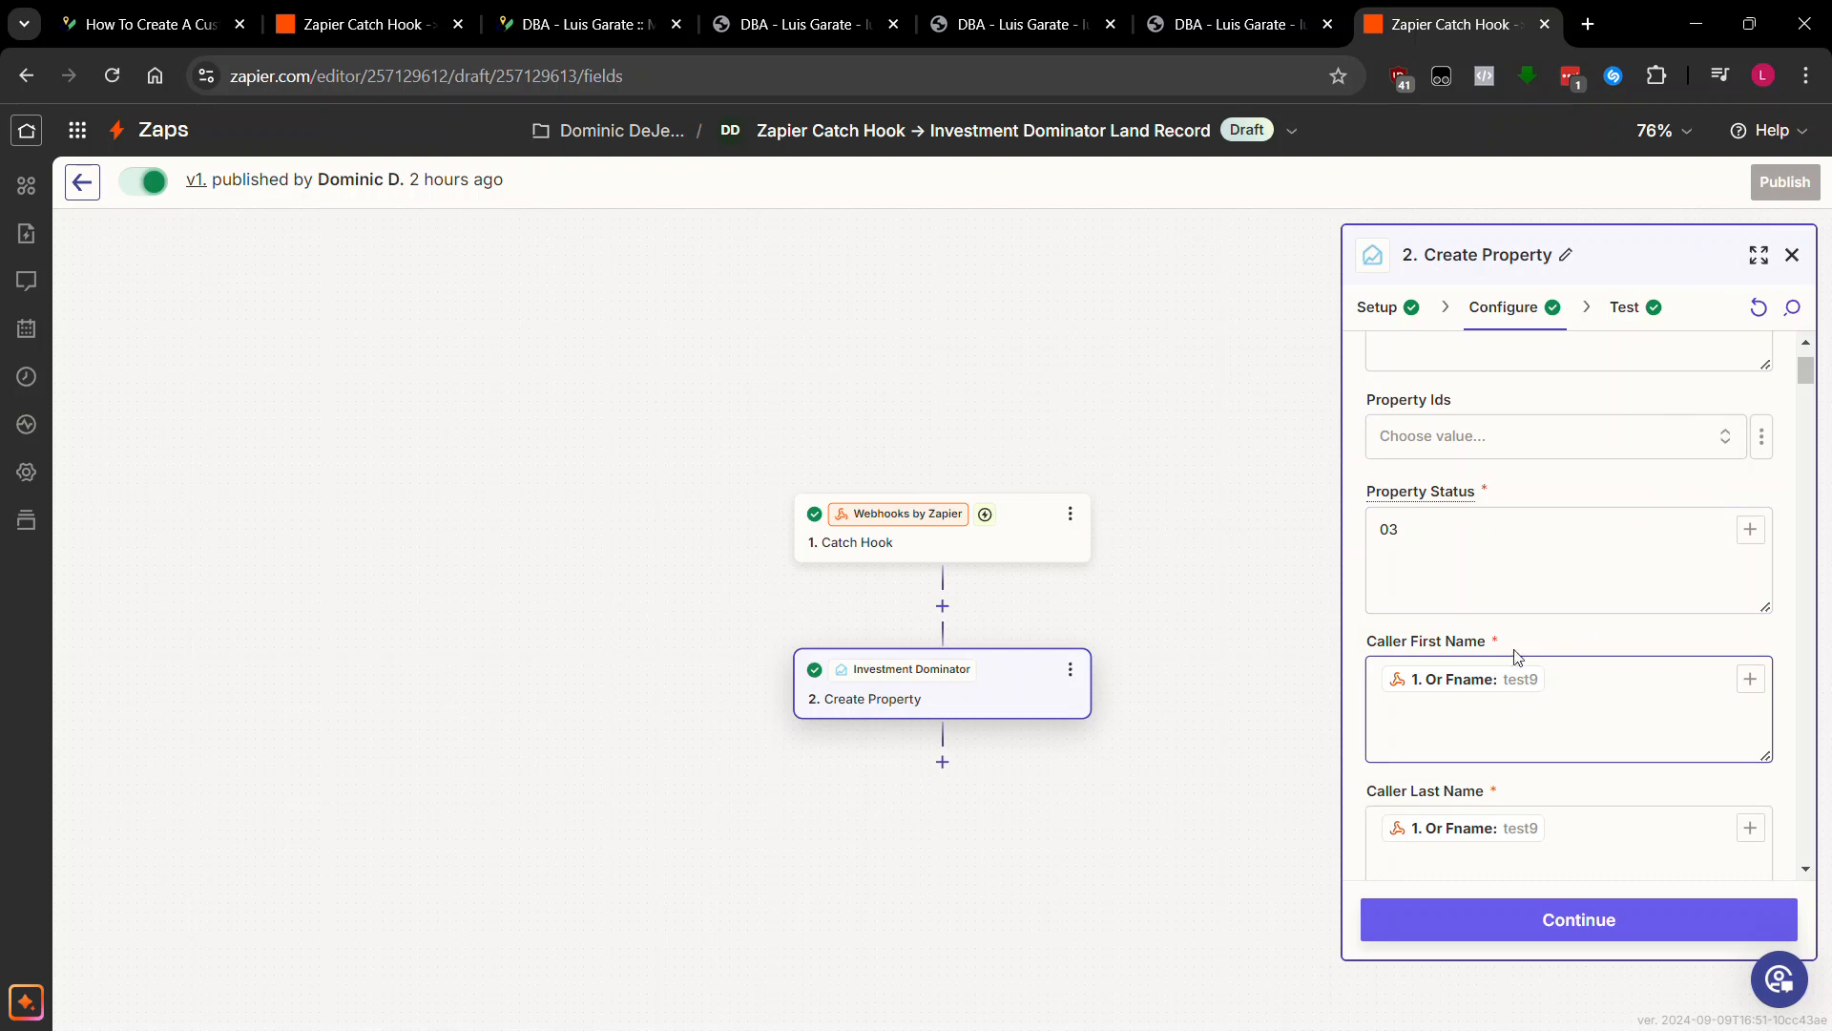
# - Review the previewed offer request form's questions and compare them with the caller name mappings in the published Zap's Create Property draft
pyautogui.click(1083, 16)
pyautogui.click(1159, 9)
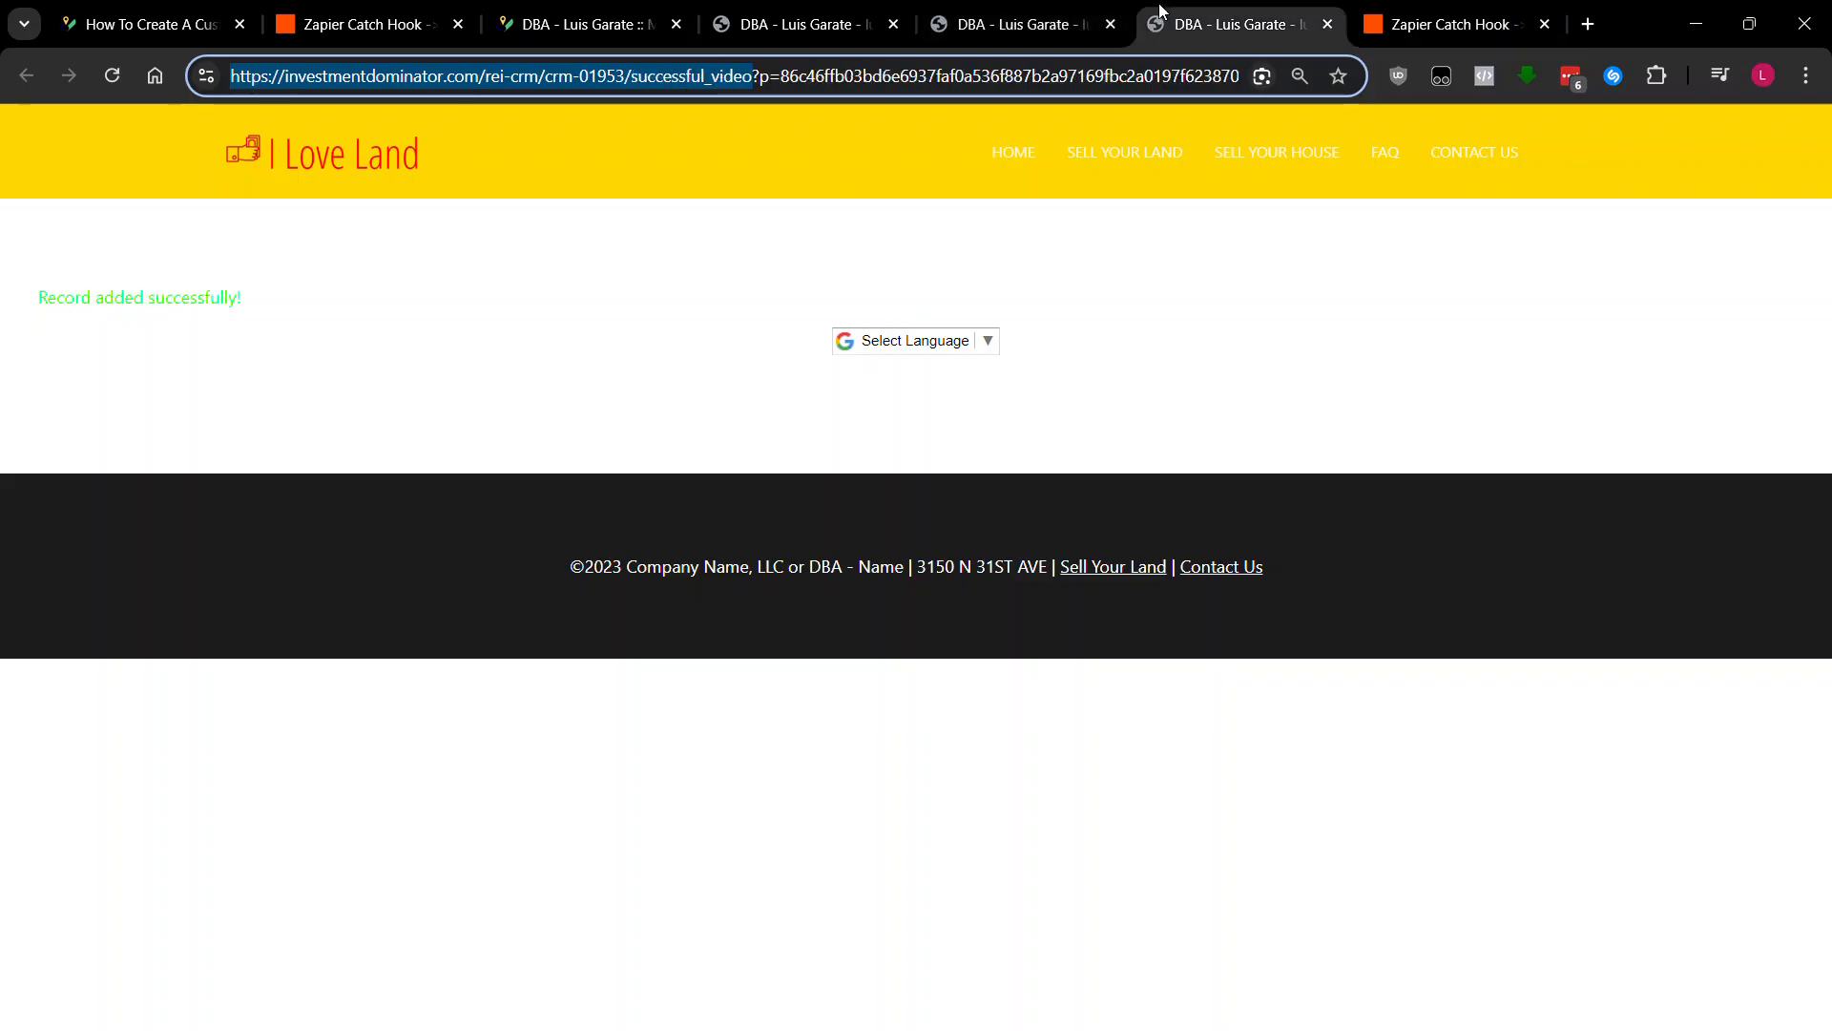
pyautogui.click(864, 8)
pyautogui.scroll(-6, 270, 421)
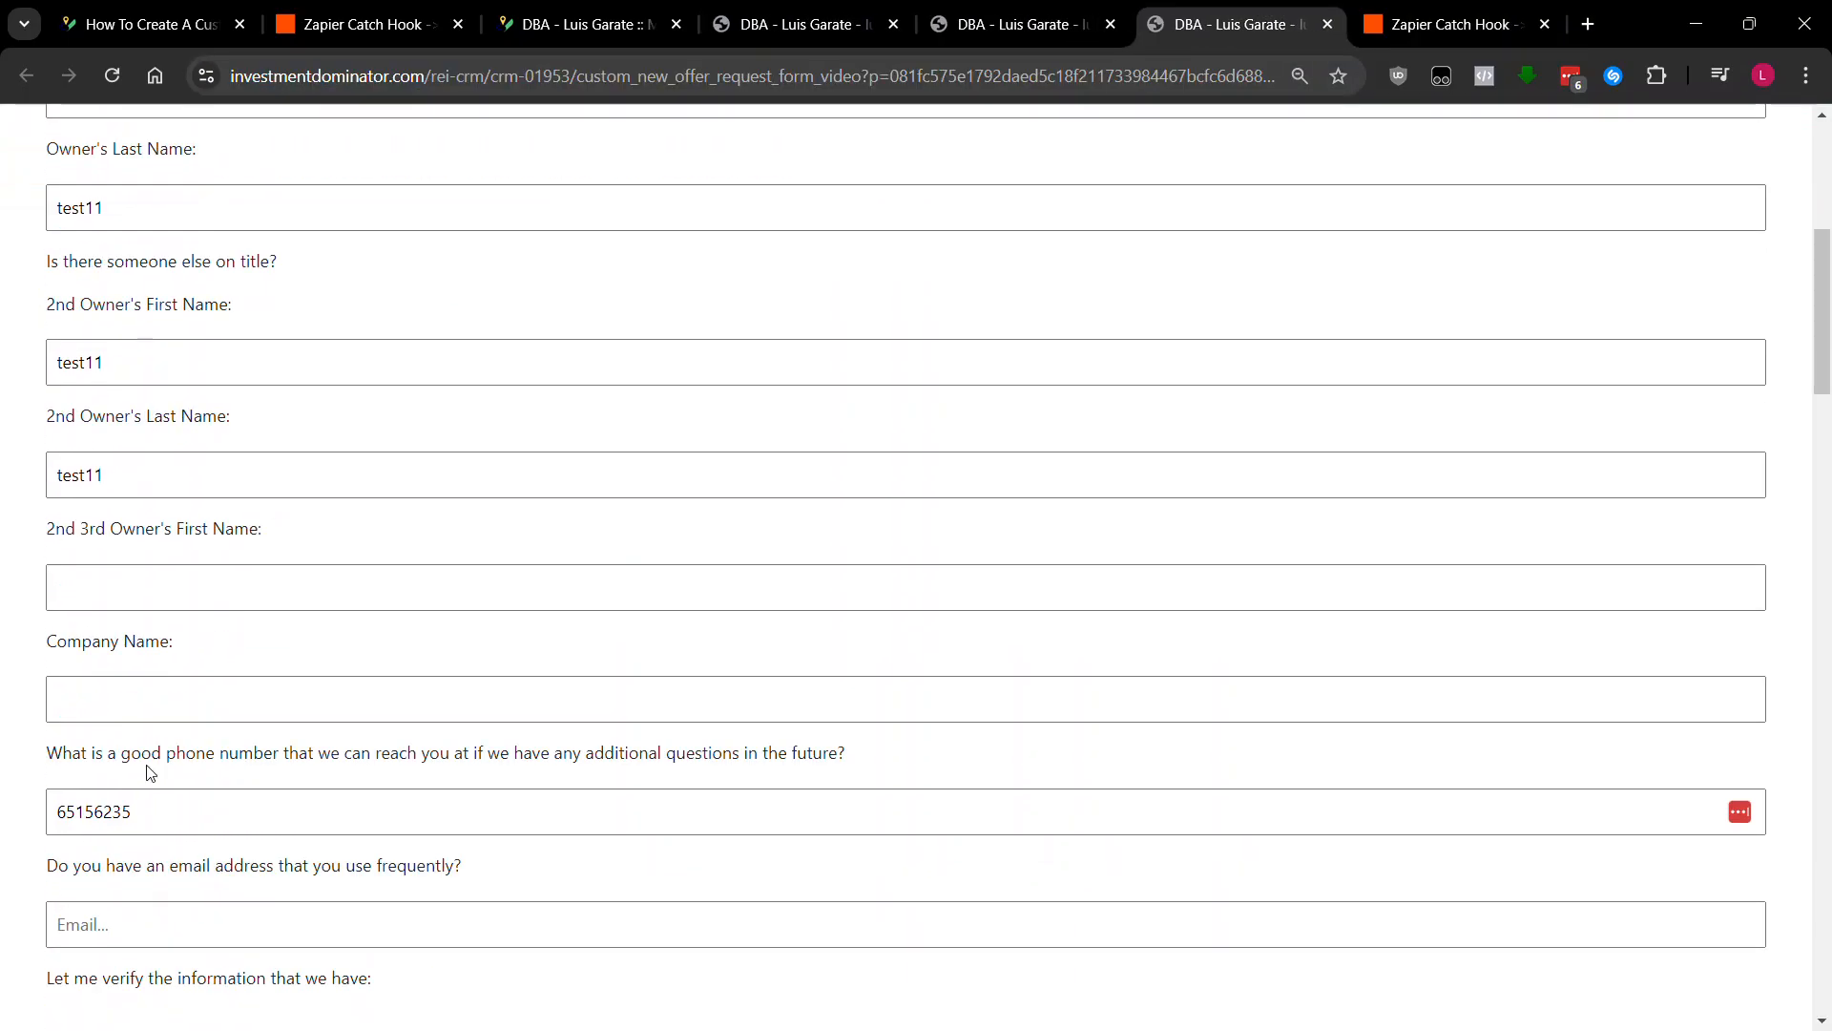
pyautogui.scroll(-18, 150, 773)
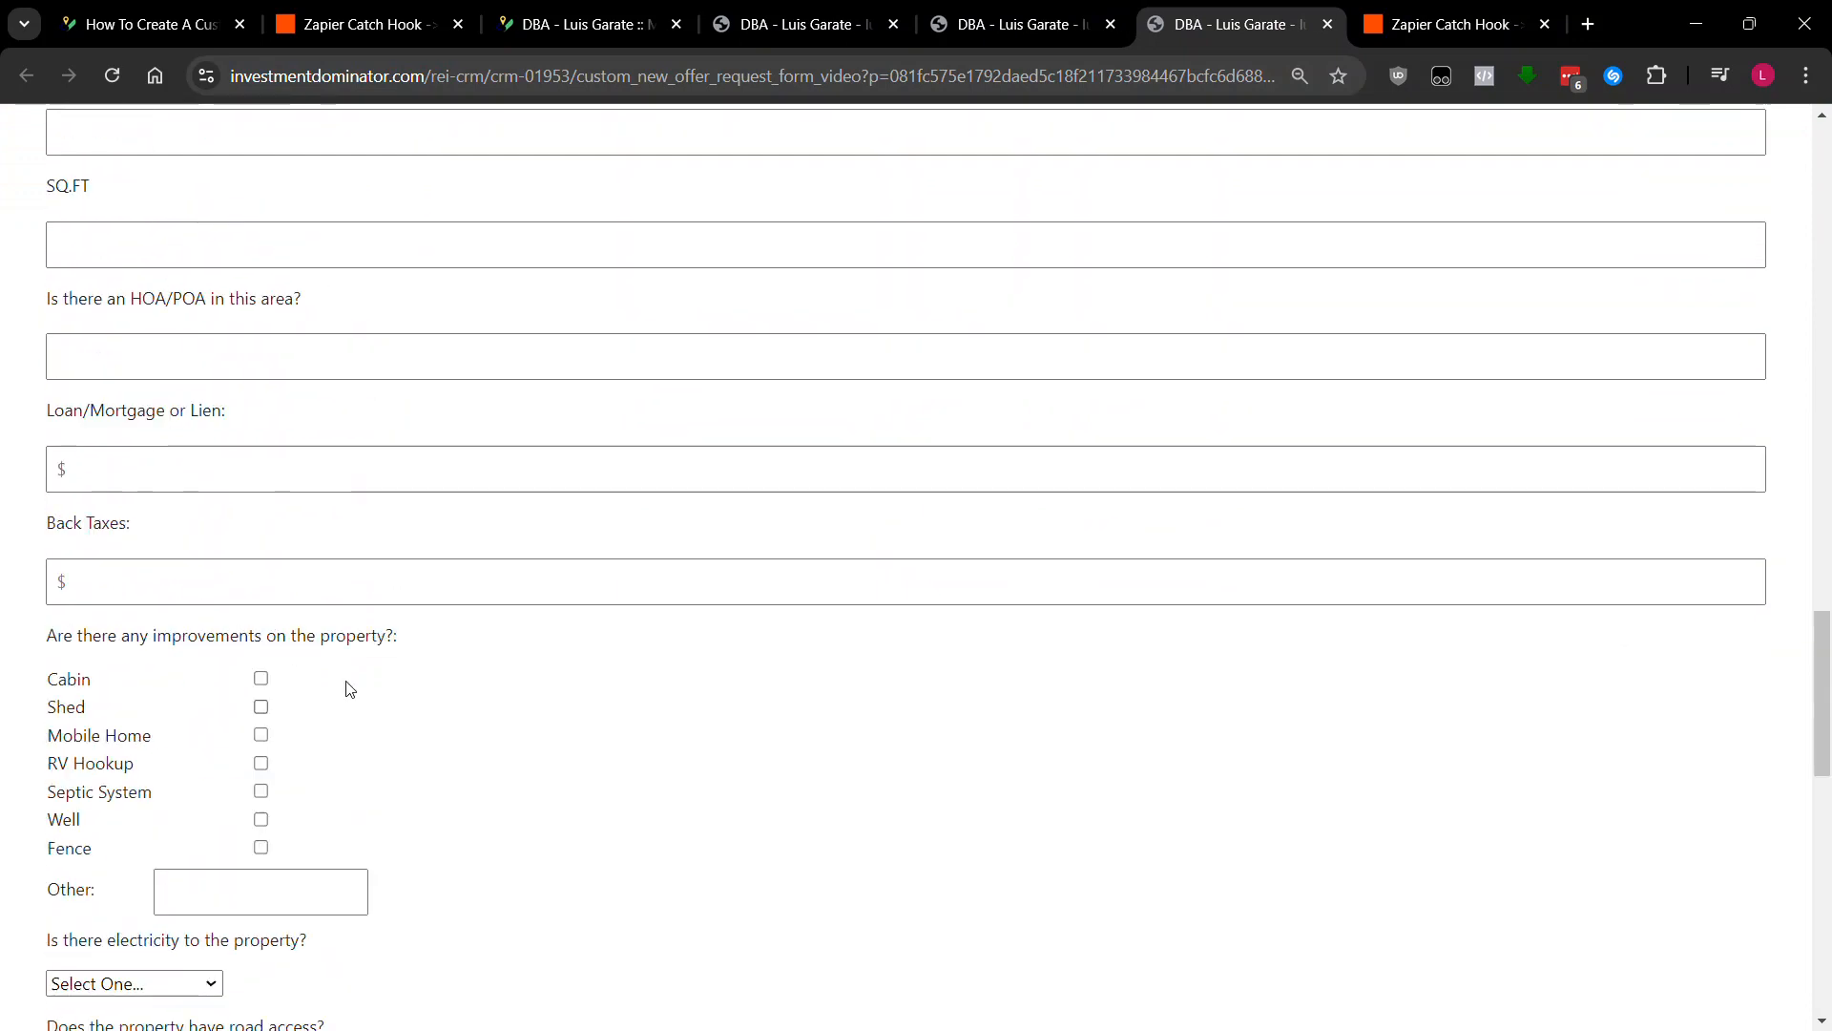
pyautogui.scroll(-5, 346, 681)
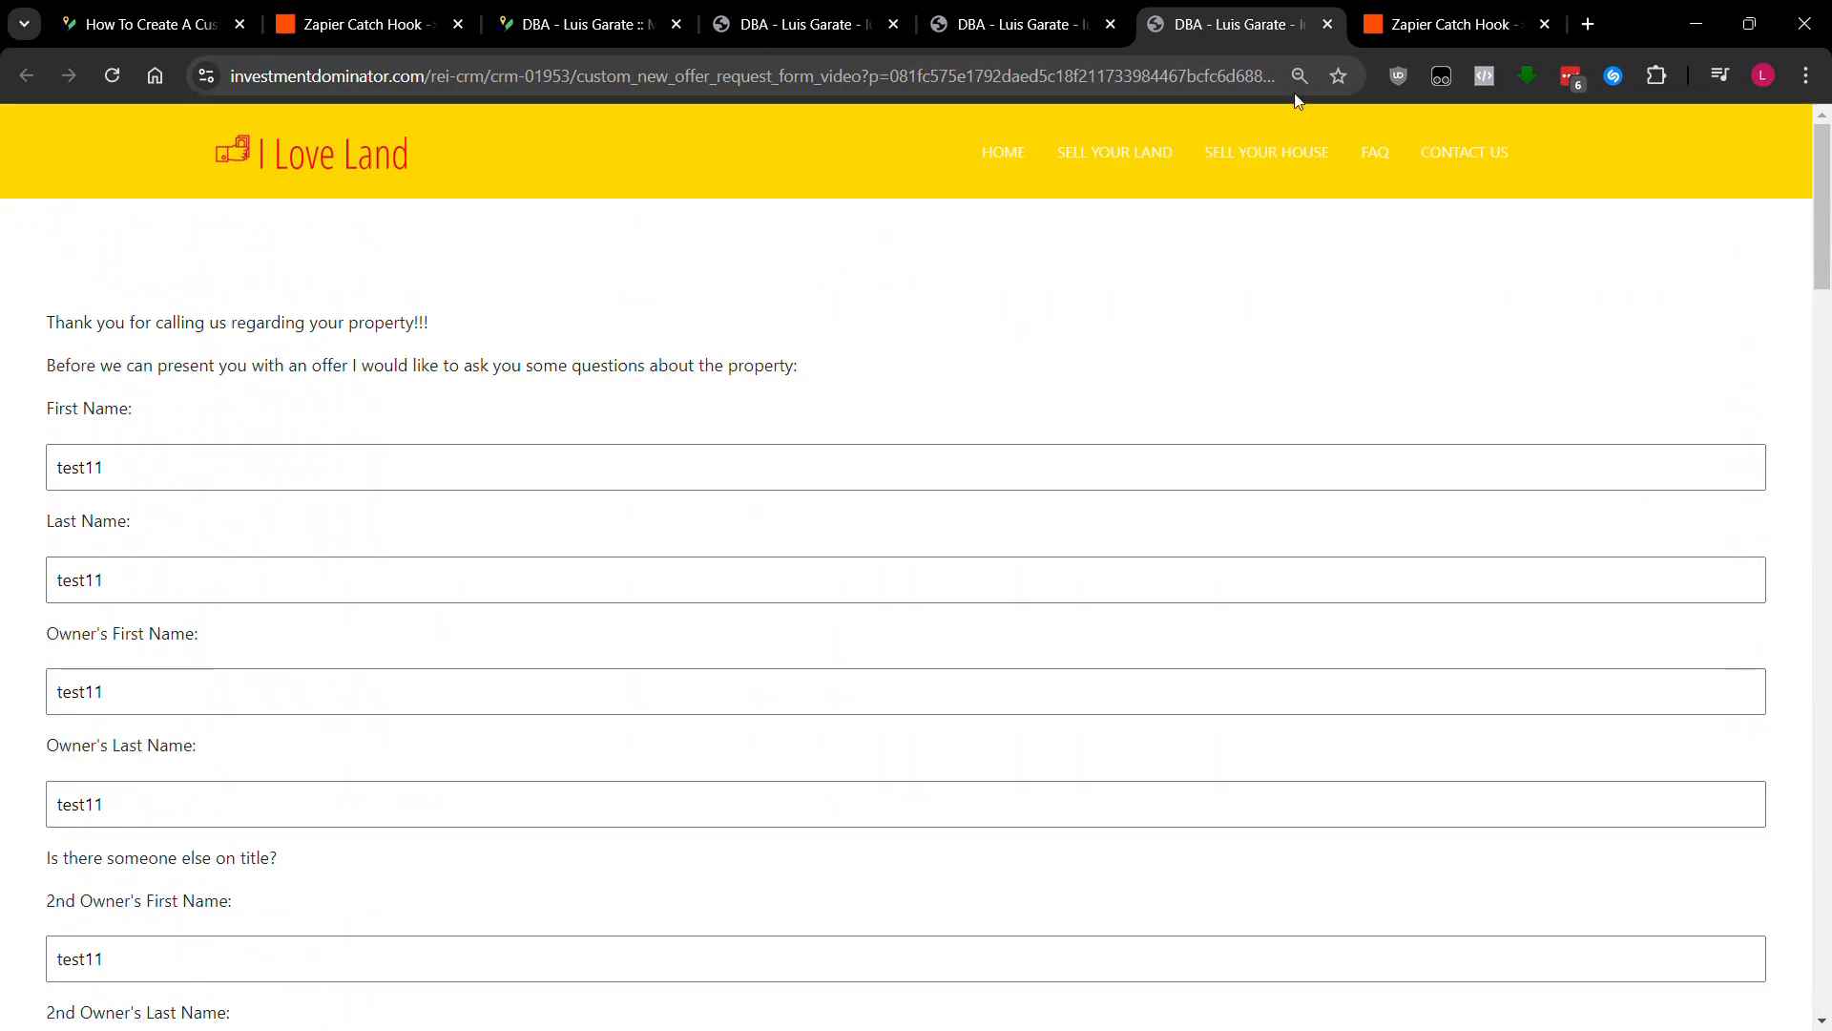
pyautogui.click(1399, 37)
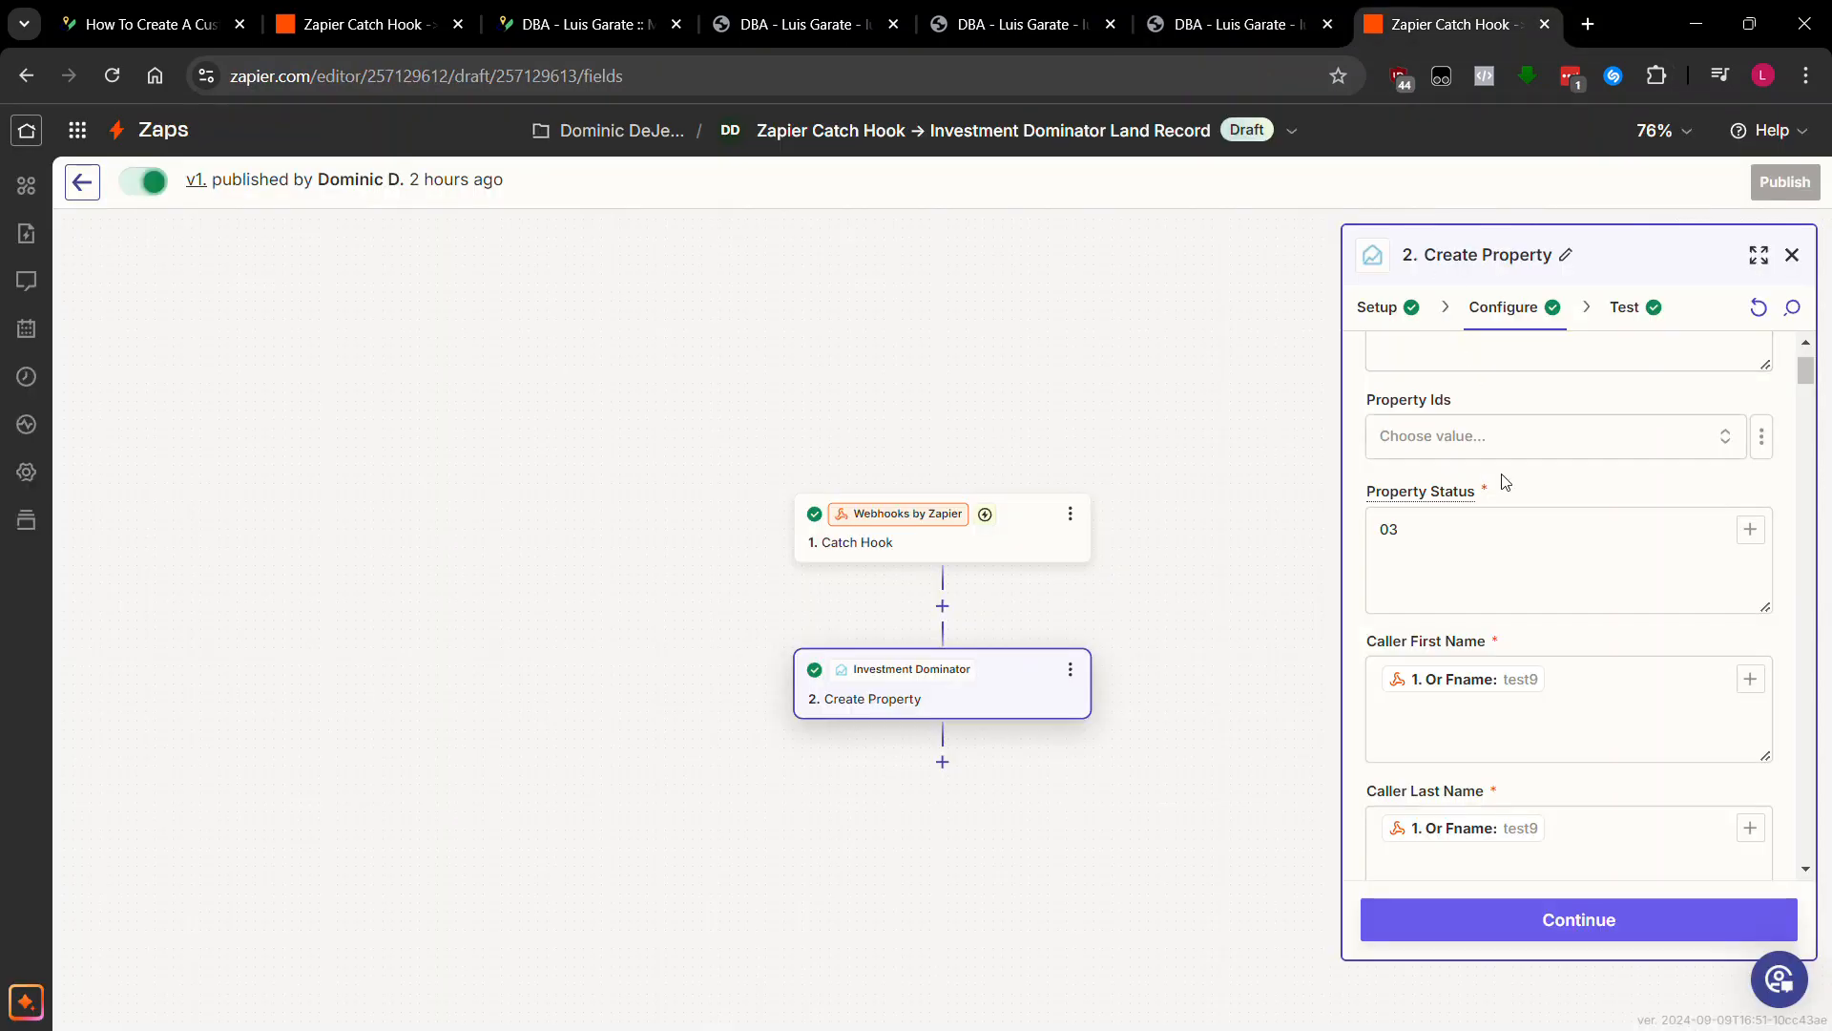
pyautogui.scroll(-1, 1615, 692)
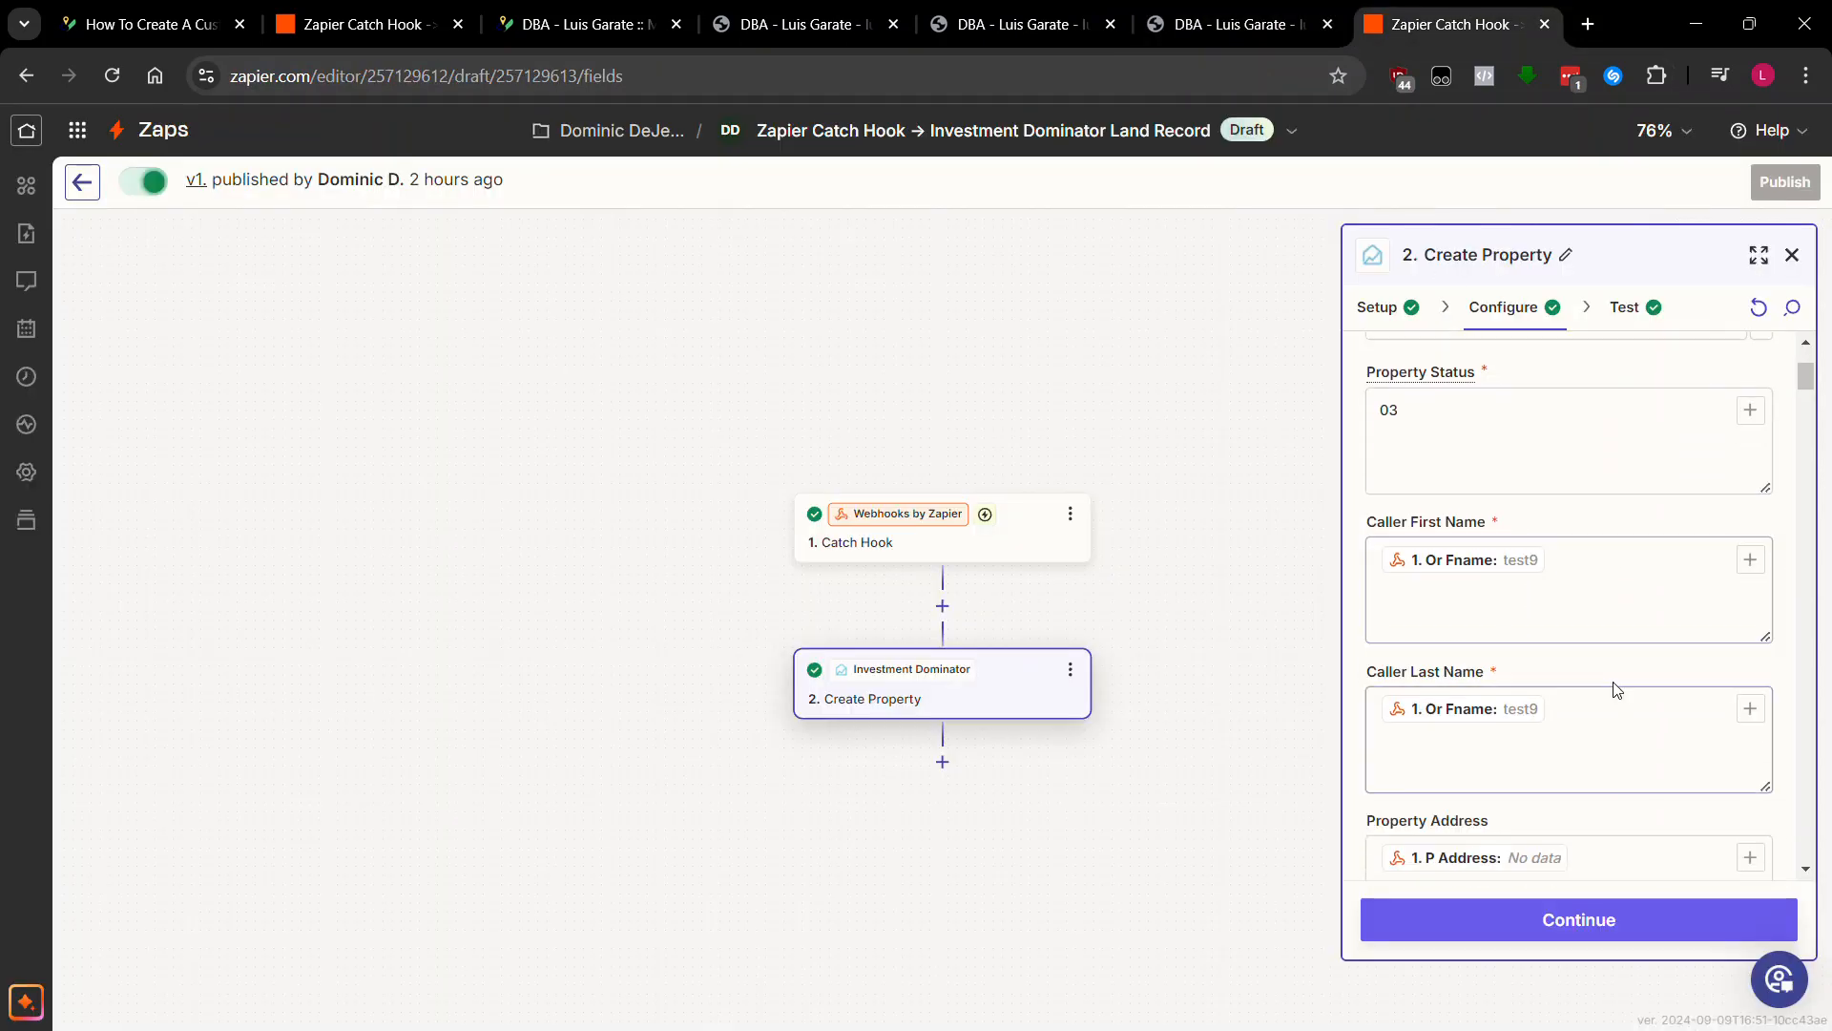
pyautogui.click(1695, 696)
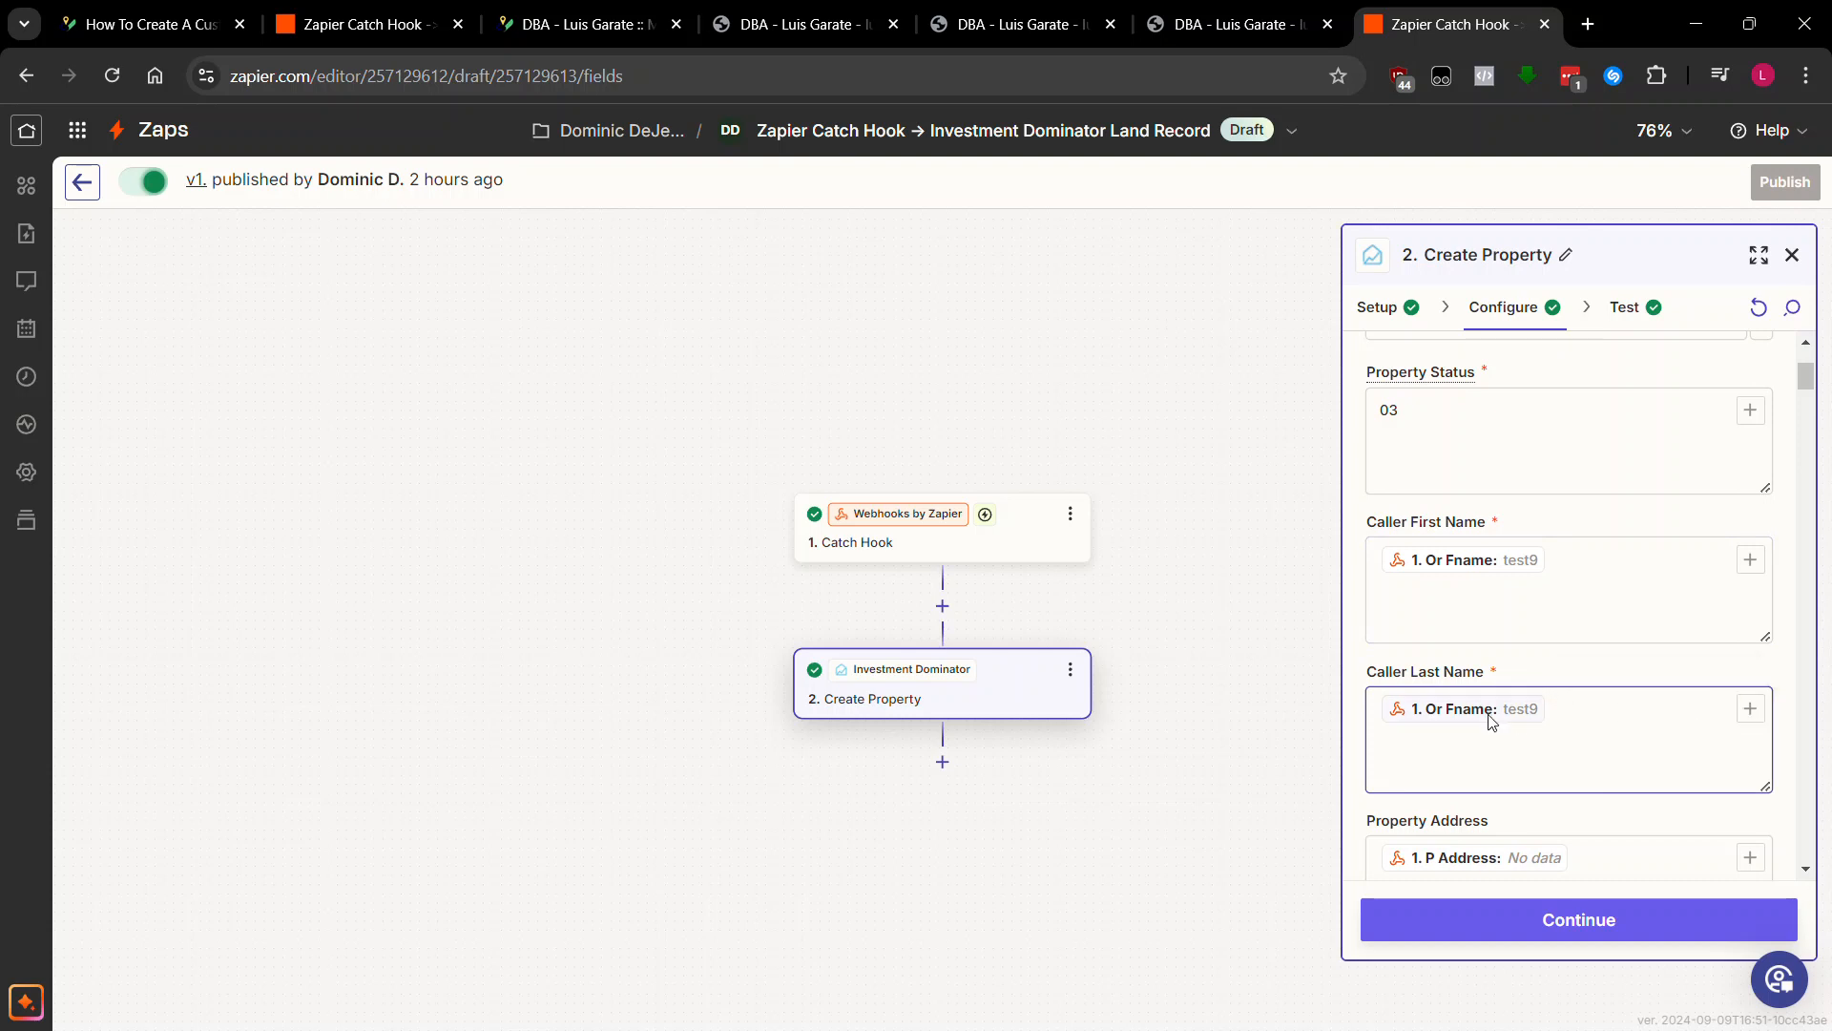
# - Try inserting the Catch Hook's P Address value into Property Address by searching for "addre", and remove the duplicate
pyautogui.scroll(-2, 1661, 704)
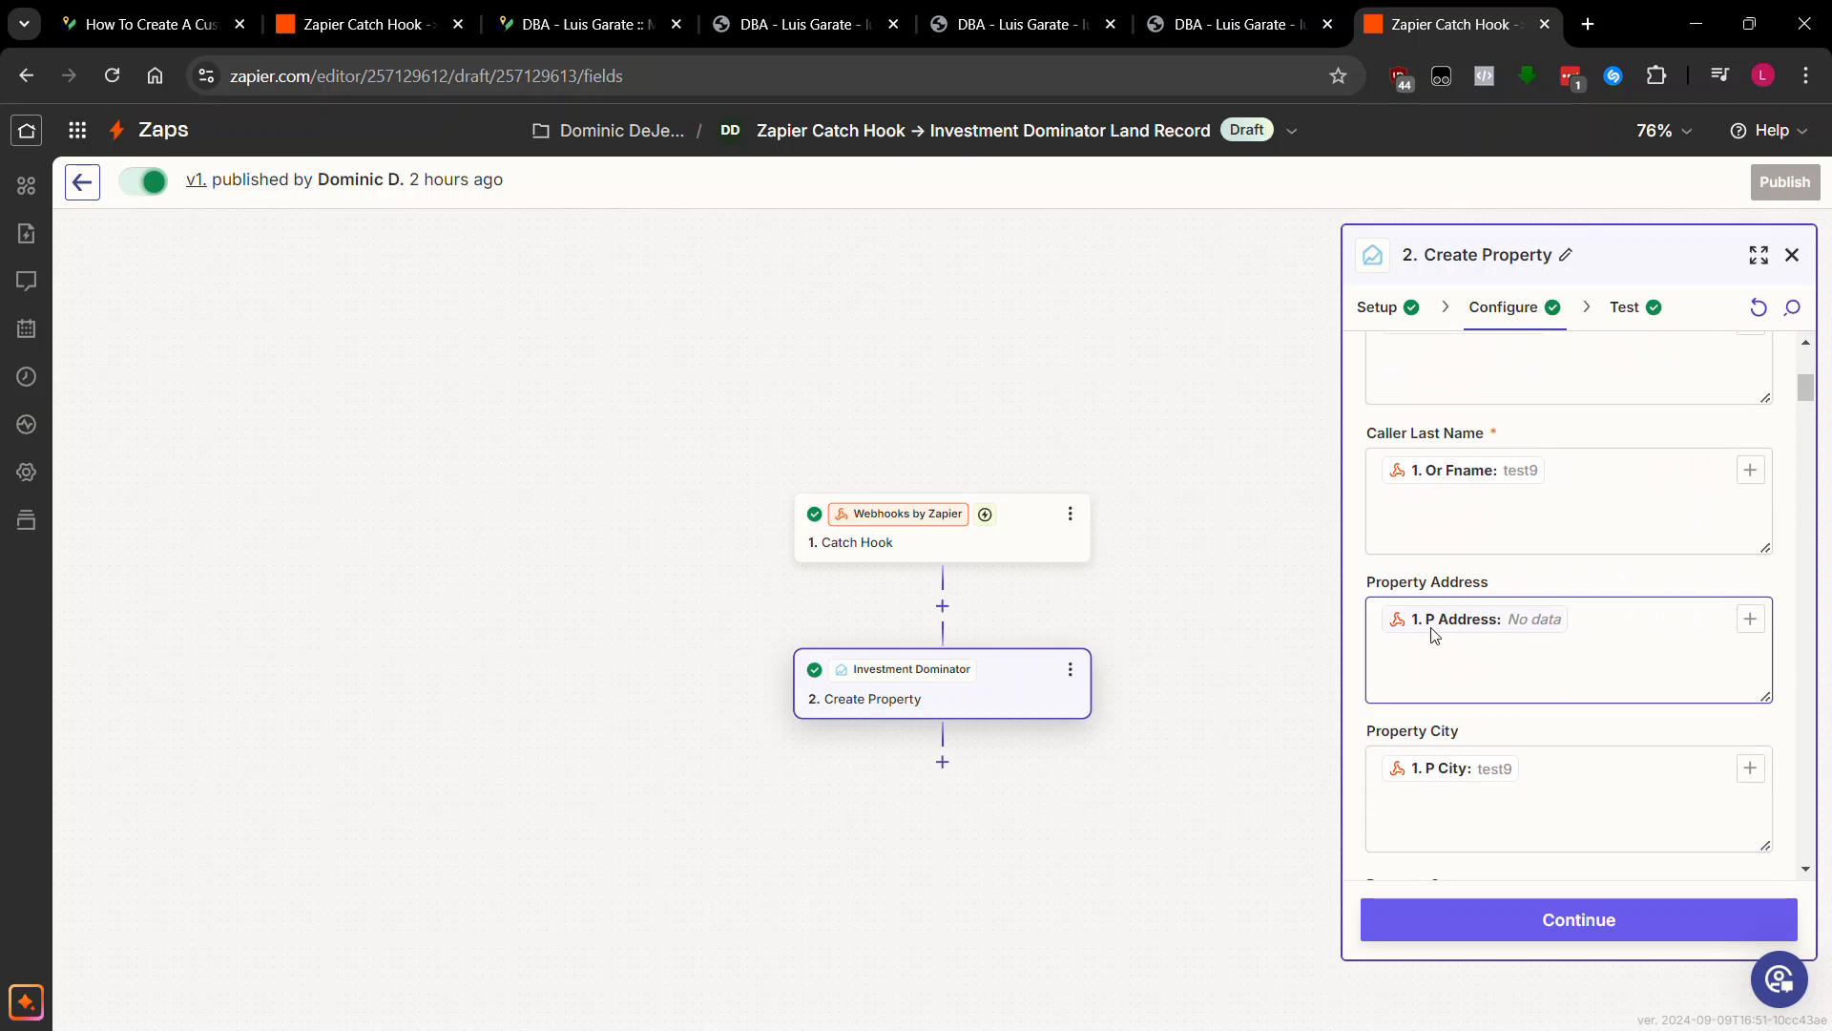
pyautogui.click(1749, 619)
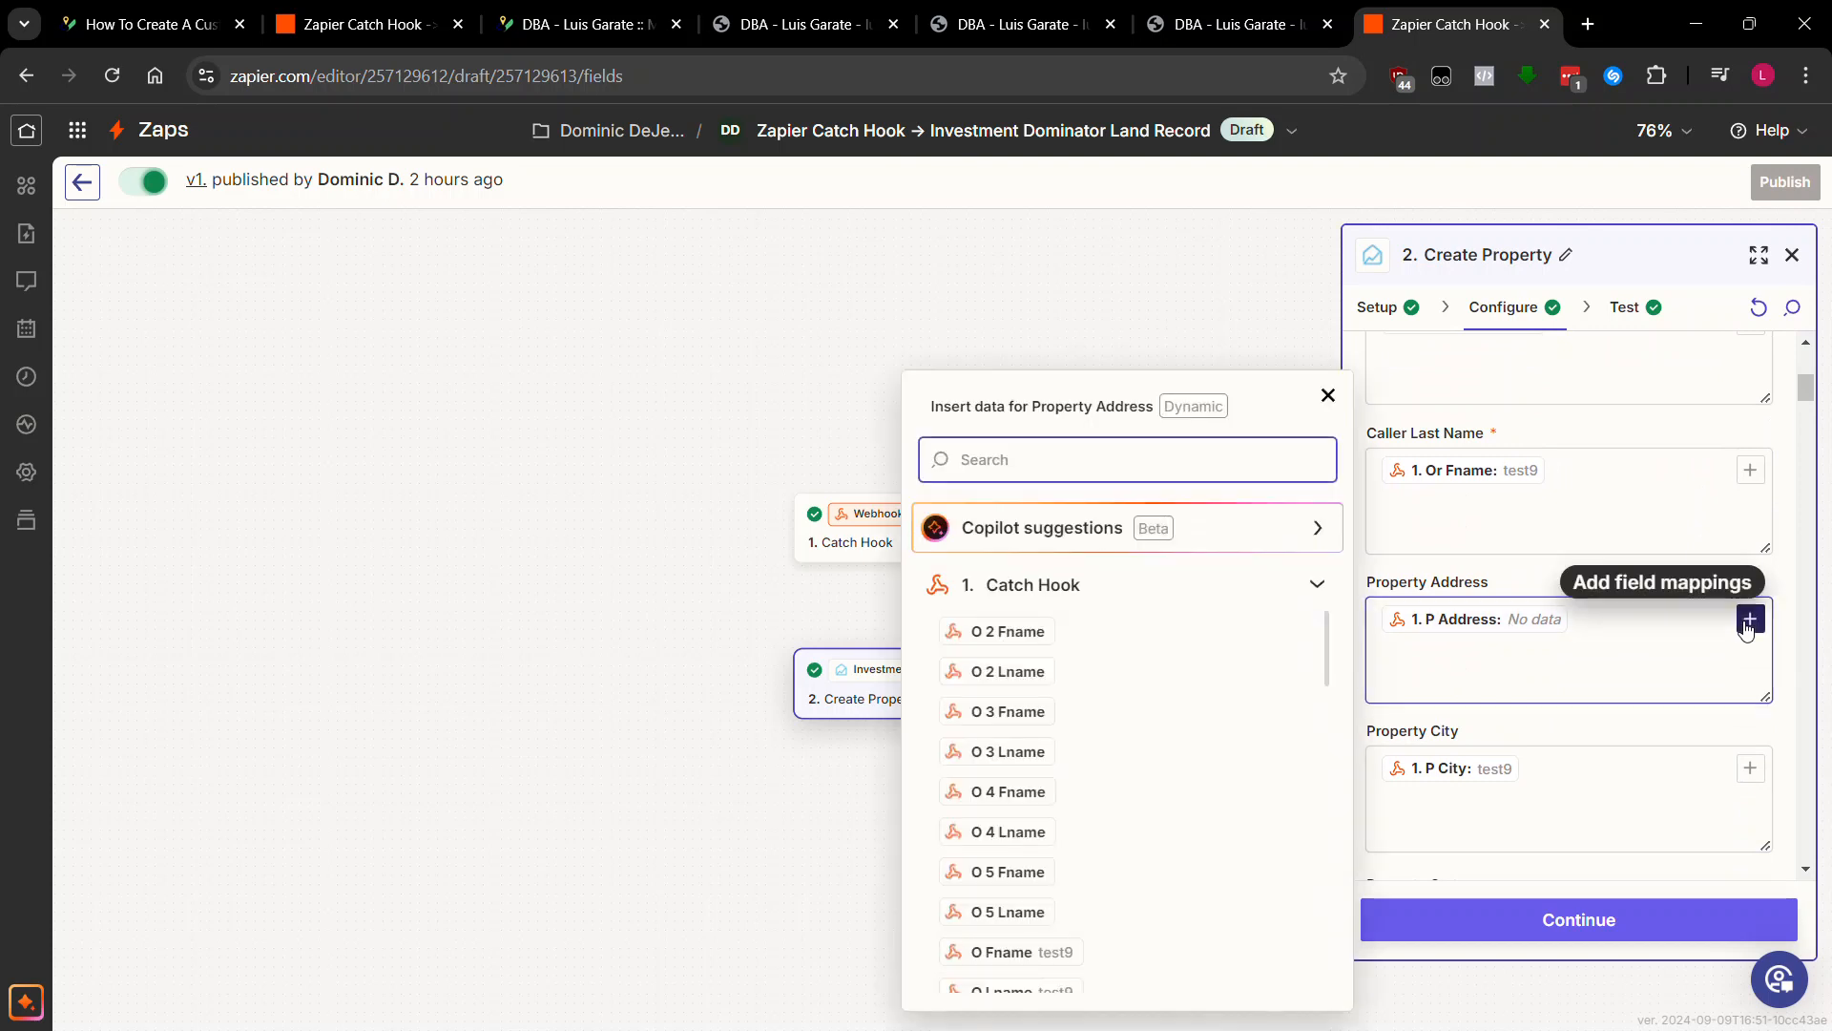
pyautogui.write('addre')
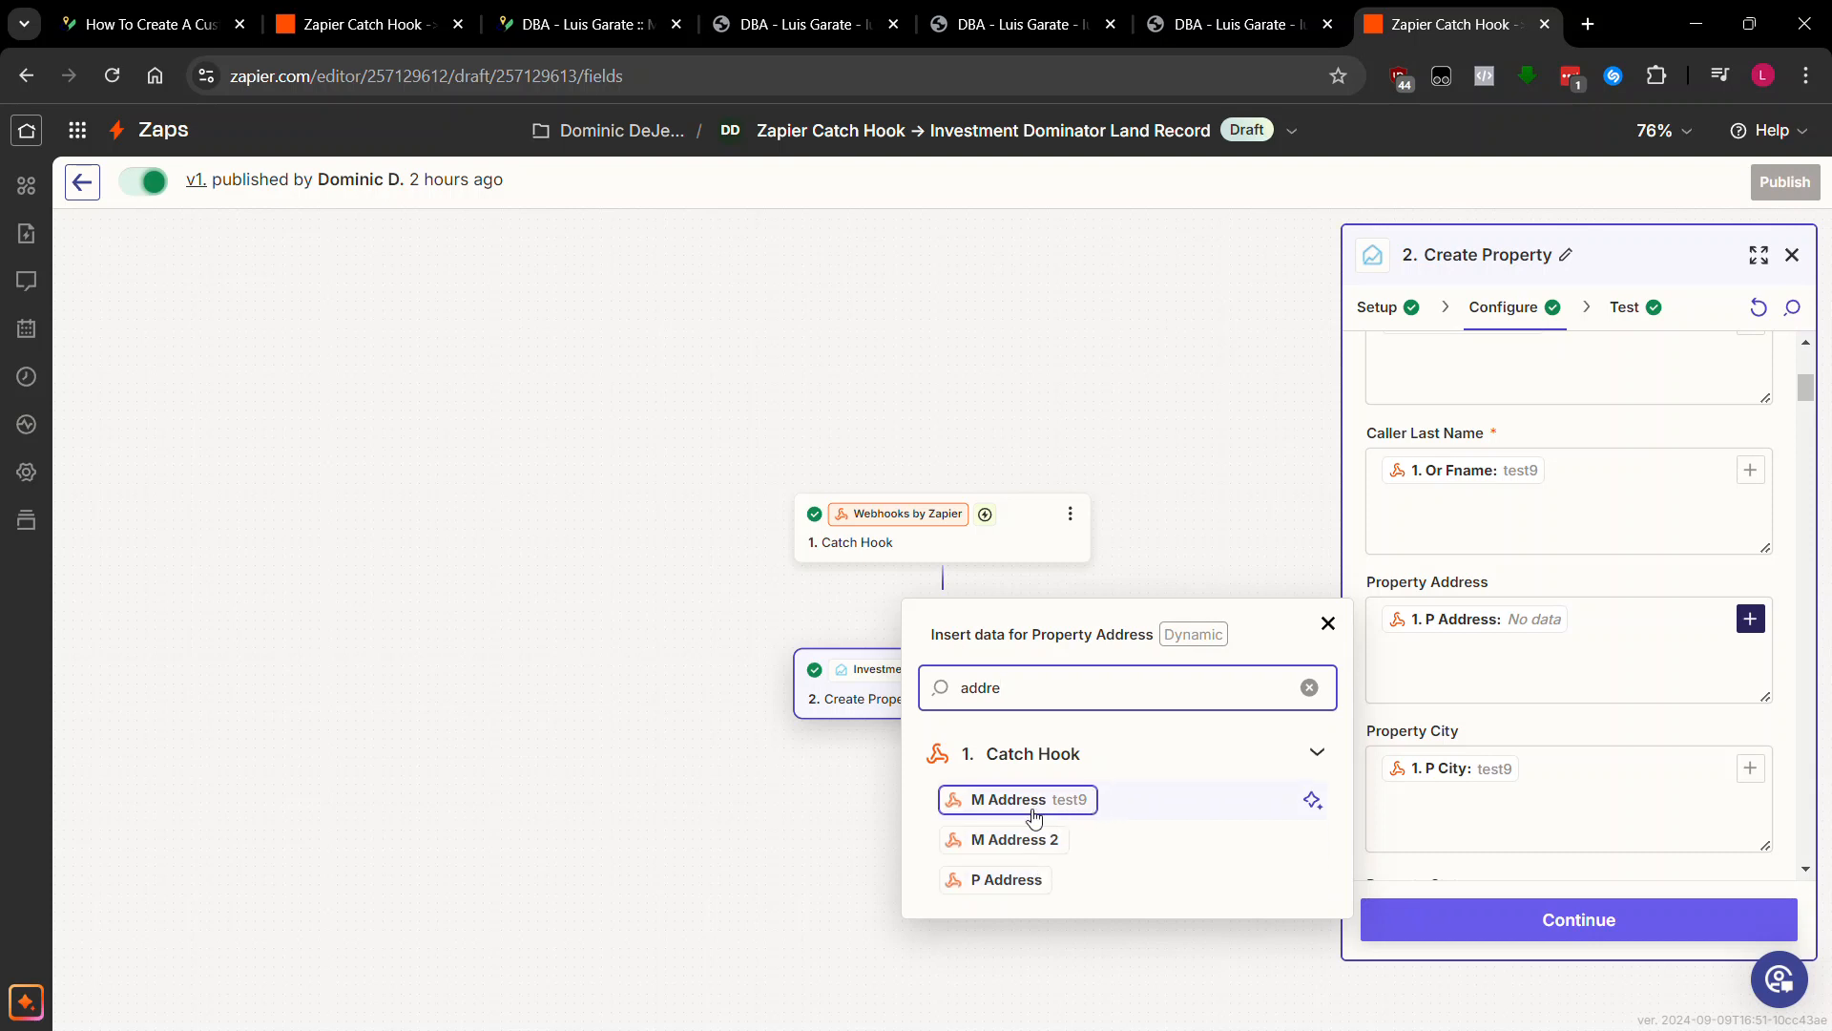
pyautogui.click(1030, 888)
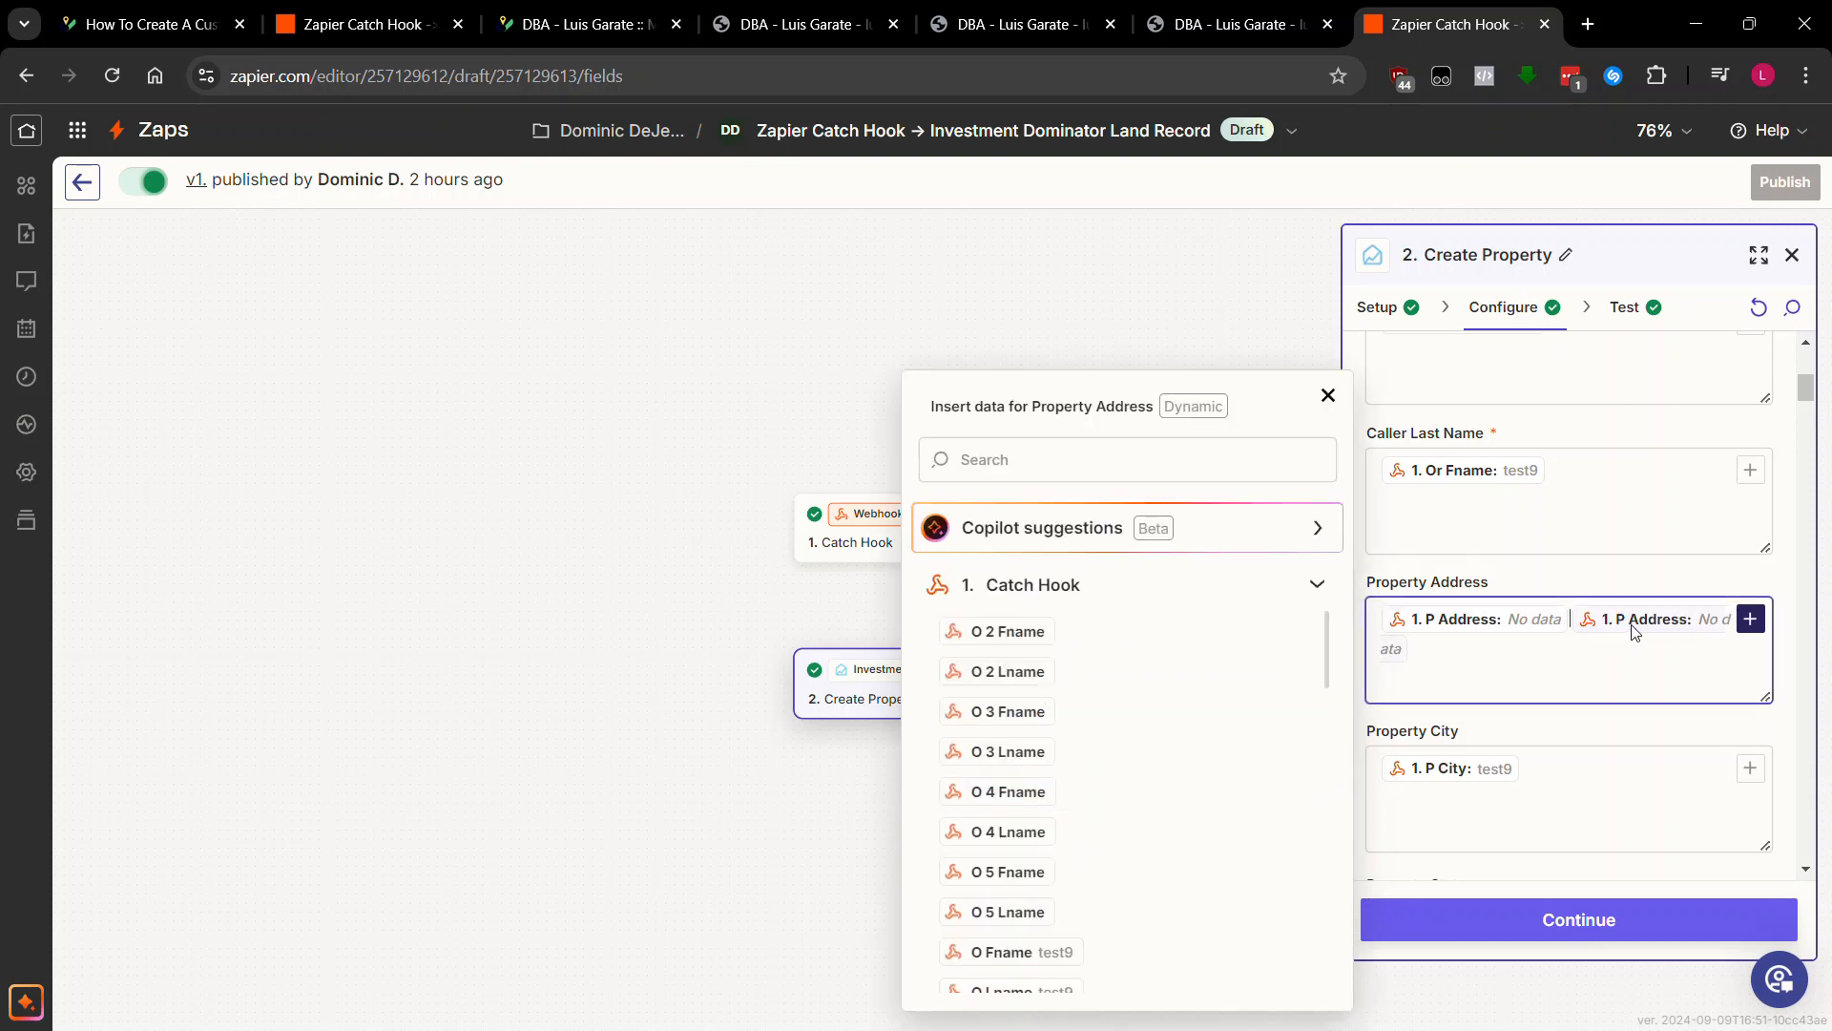
pyautogui.press('BackSpace')
pyautogui.click(1739, 588)
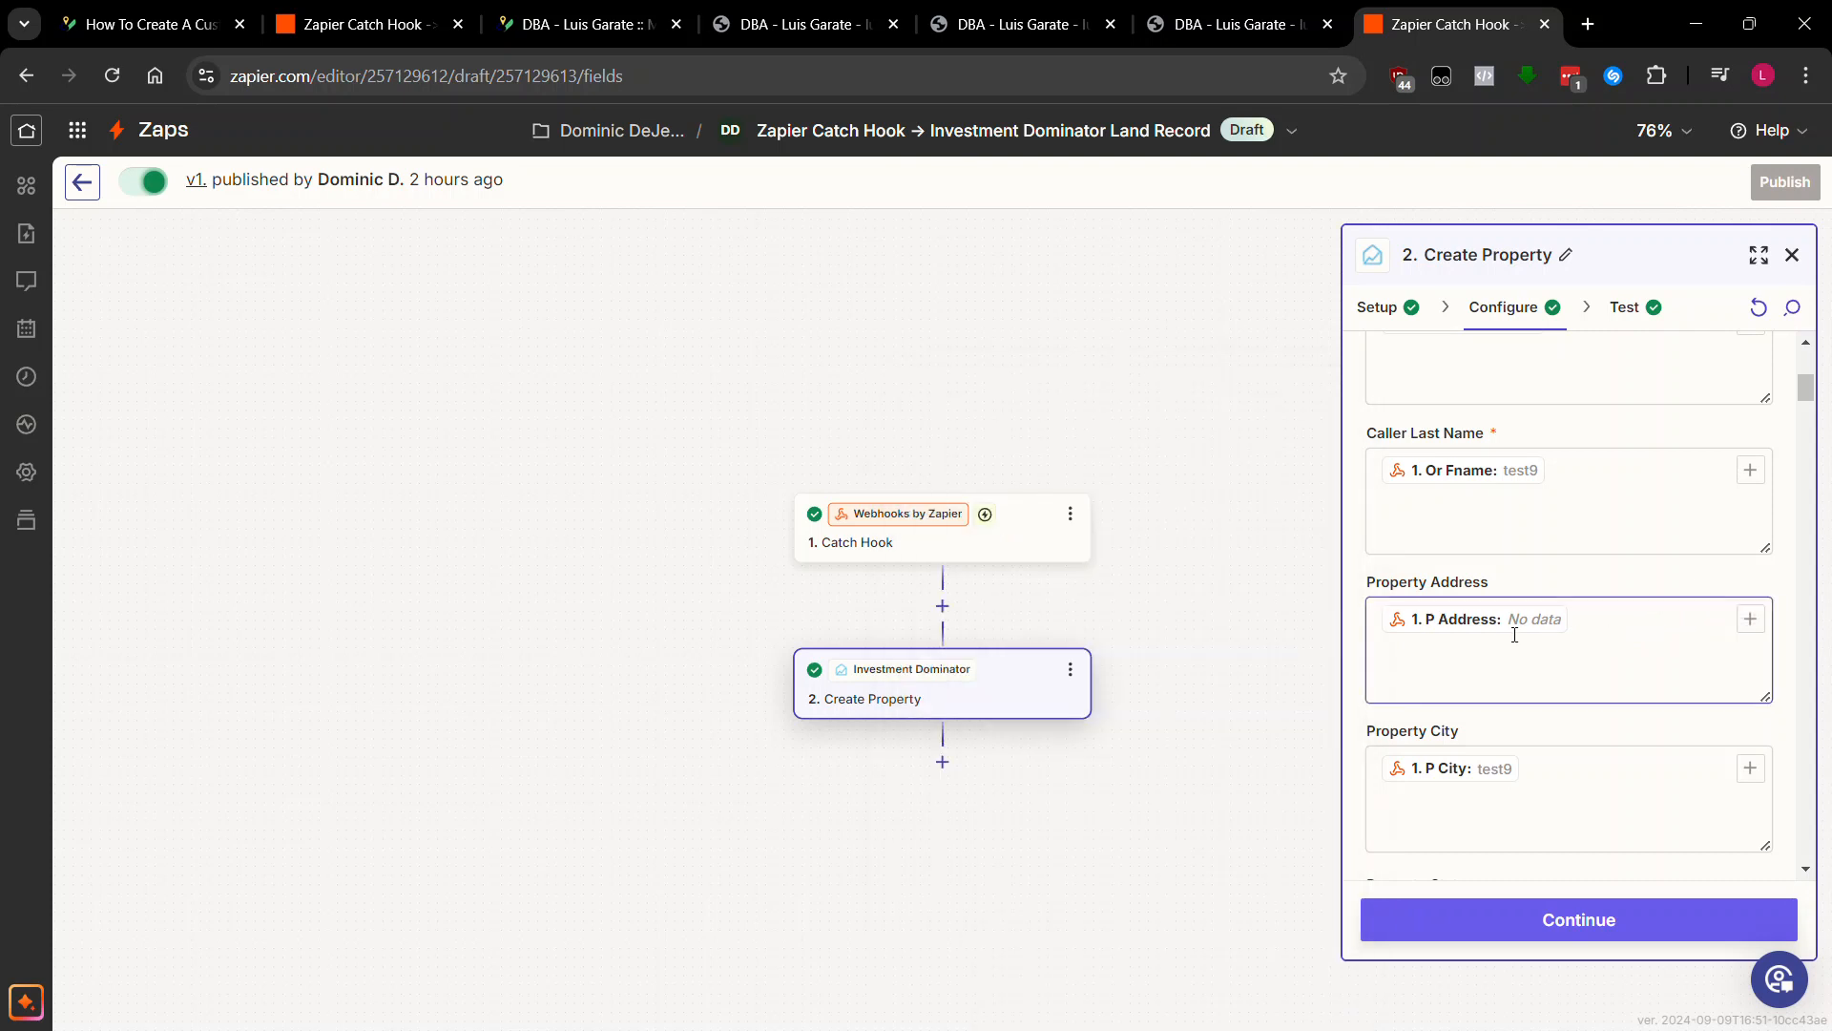
# - Review the Create Property mappings from Property City through State, Zip and APN to the legal description fields
pyautogui.scroll(-2, 1783, 716)
pyautogui.click(1387, 688)
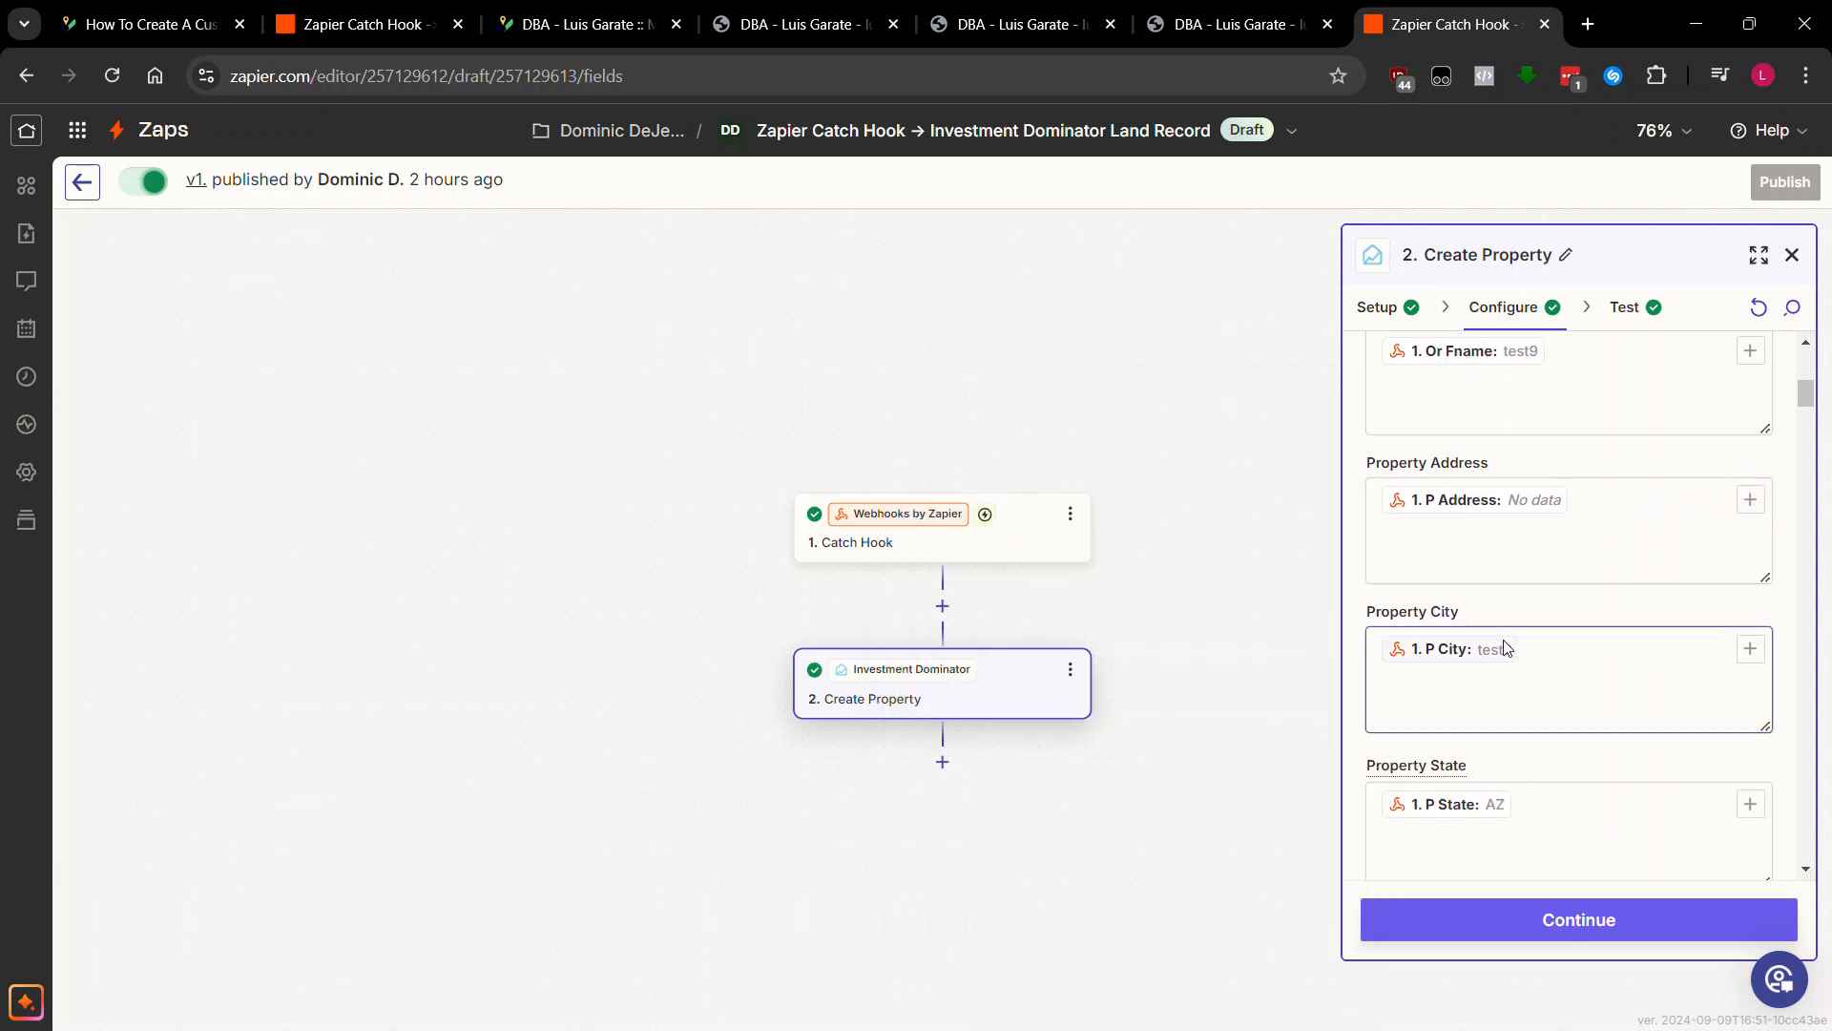
pyautogui.scroll(-4, 1505, 649)
pyautogui.click(1649, 664)
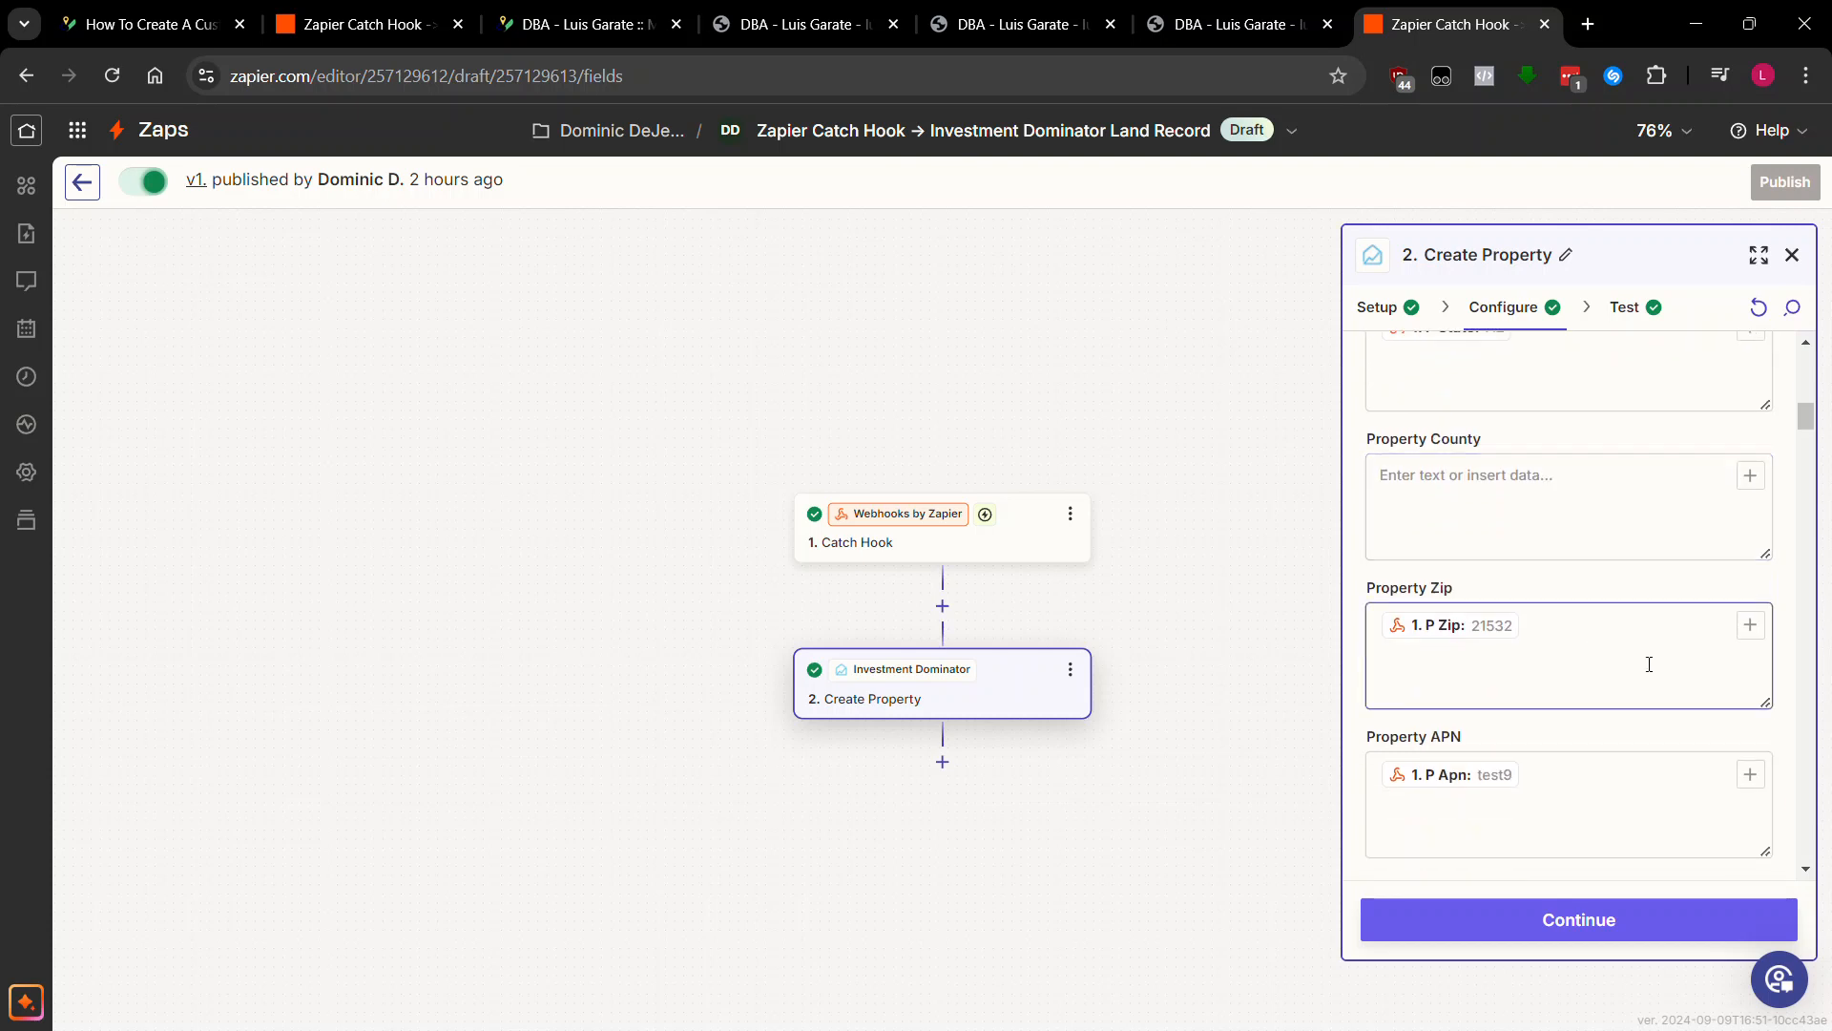
pyautogui.scroll(-2, 1632, 564)
pyautogui.click(1583, 671)
pyautogui.scroll(-4, 1583, 671)
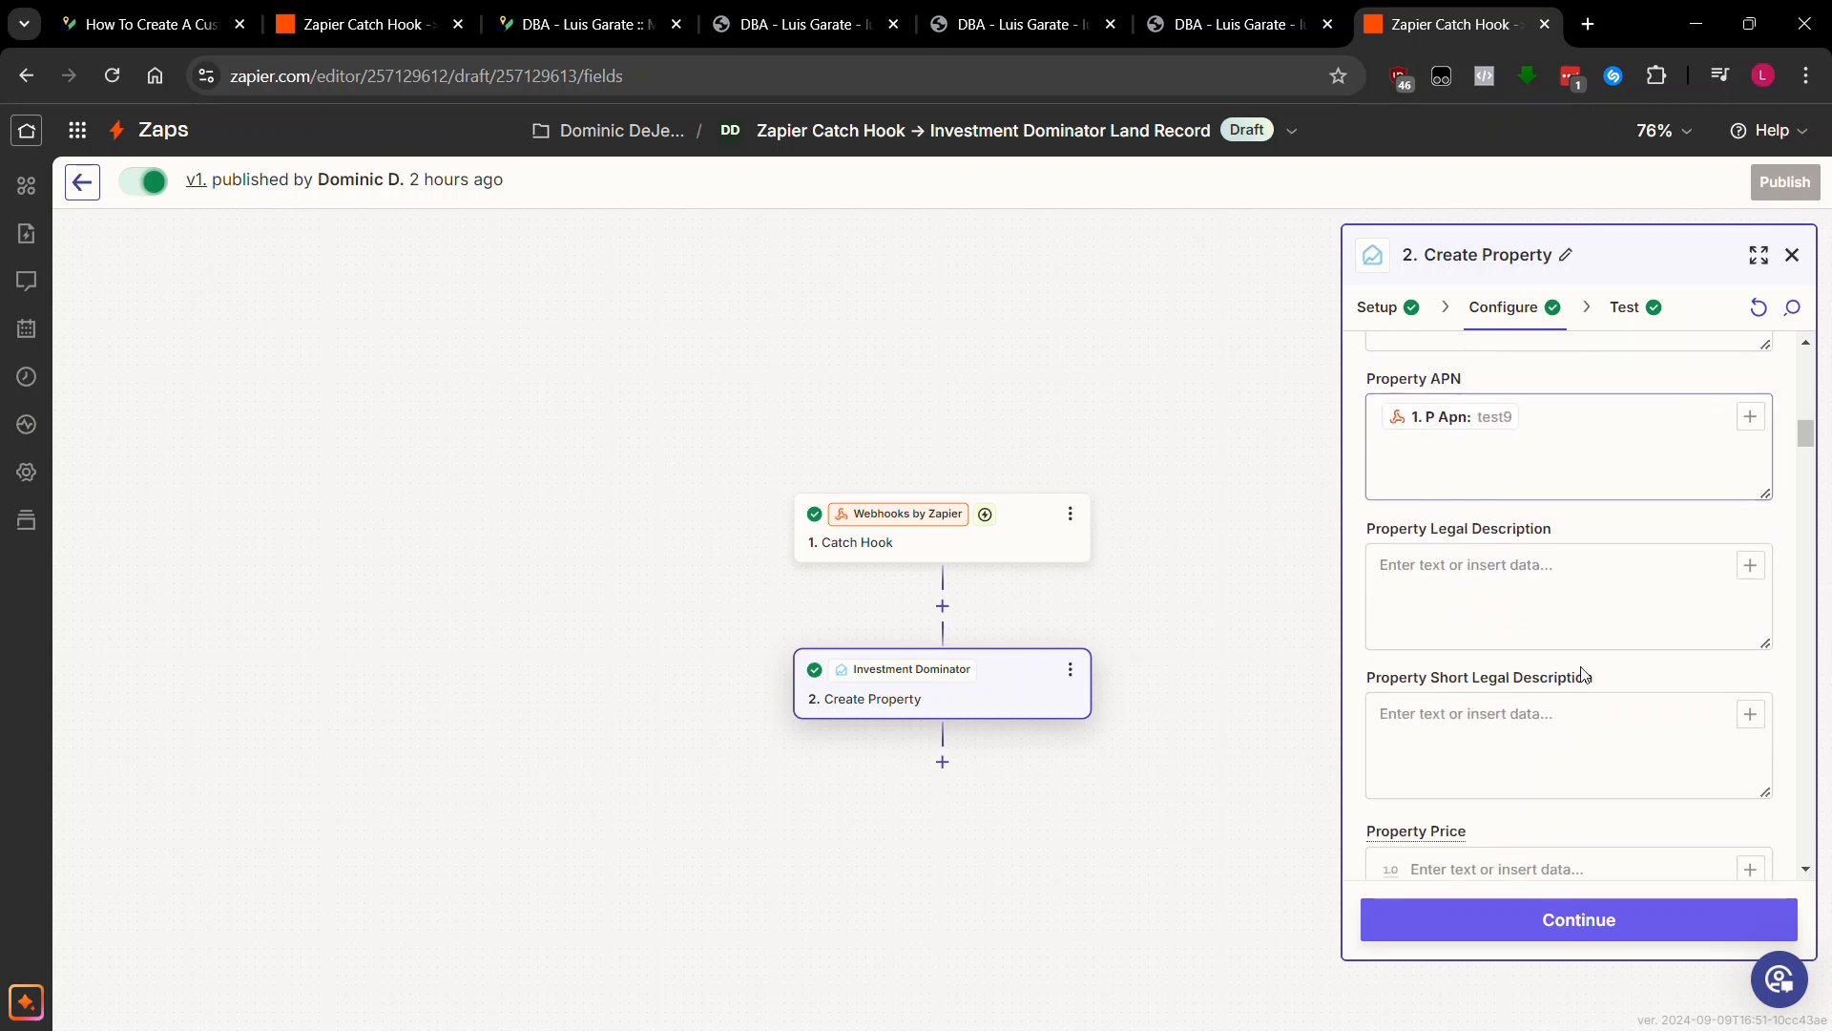
# - Compare the previewed offer request form's questions with the Property Acres and Property Sqft mappings in the Zap's Create Property step
pyautogui.scroll(-4, 1584, 671)
pyautogui.click(1210, 26)
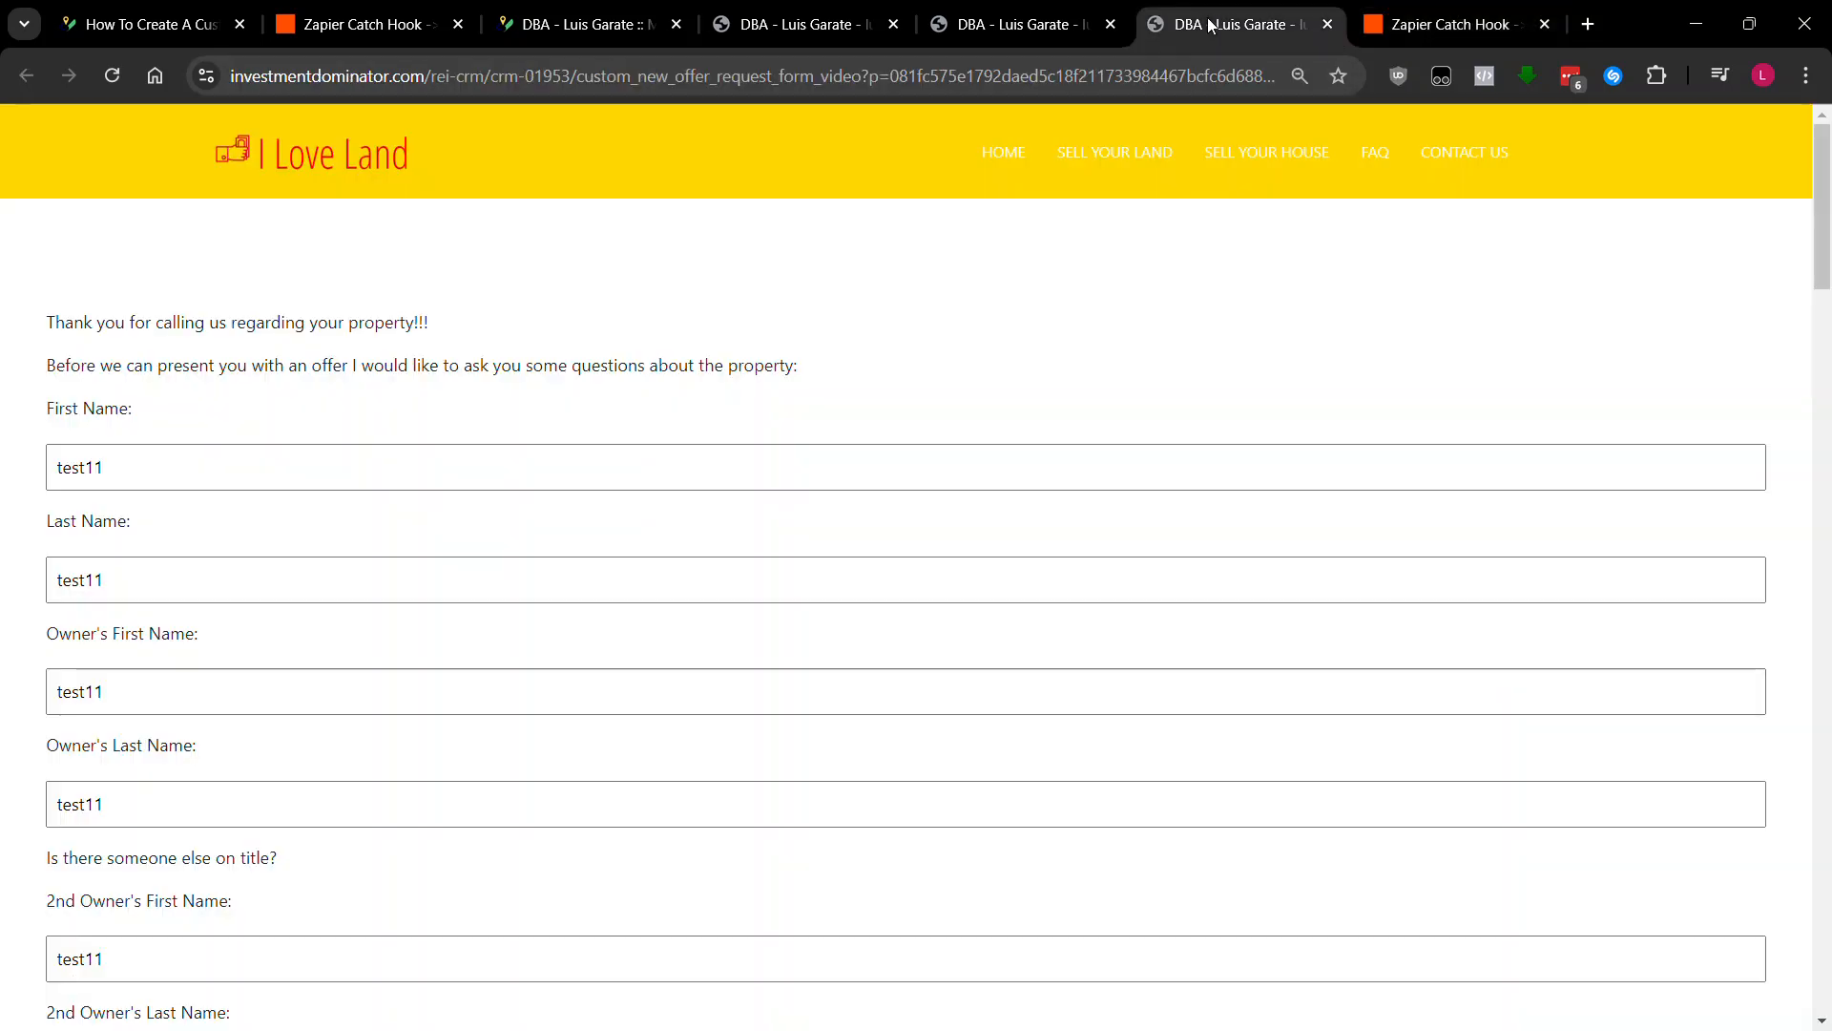
pyautogui.scroll(-3, 1227, 328)
pyautogui.click(1451, 24)
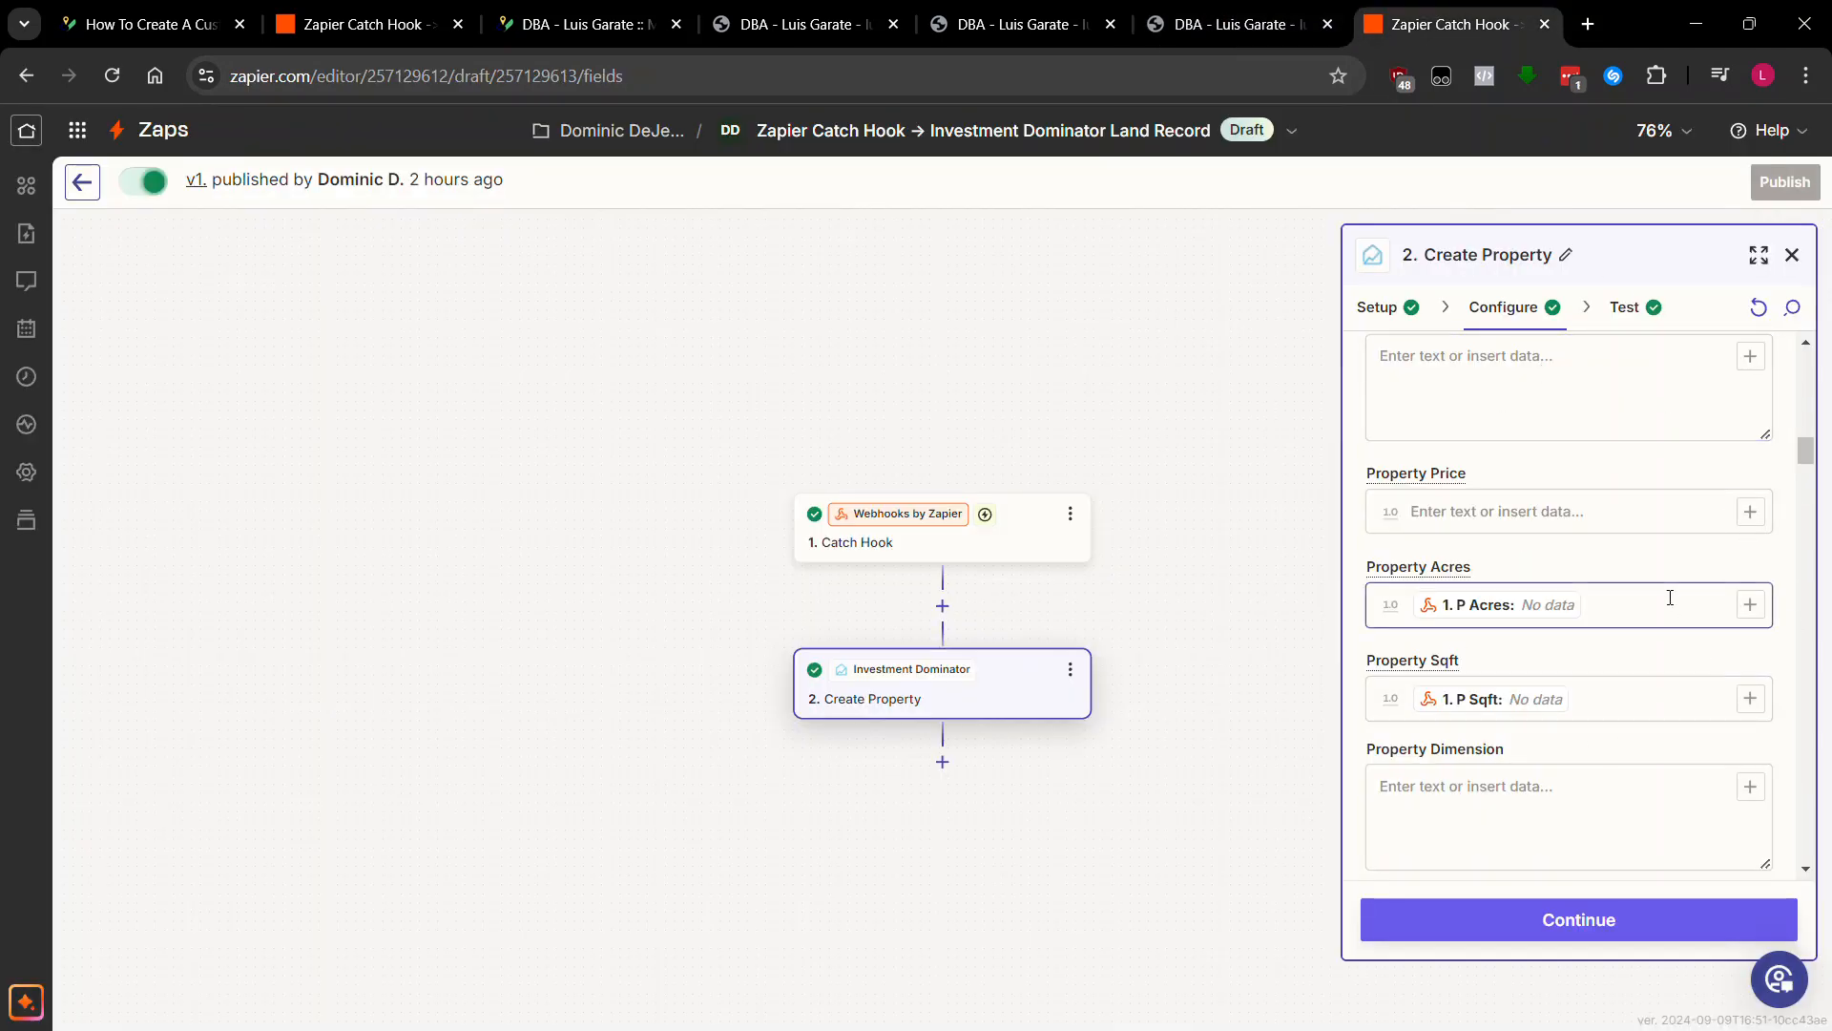
pyautogui.click(1211, 26)
pyautogui.scroll(-5, 733, 438)
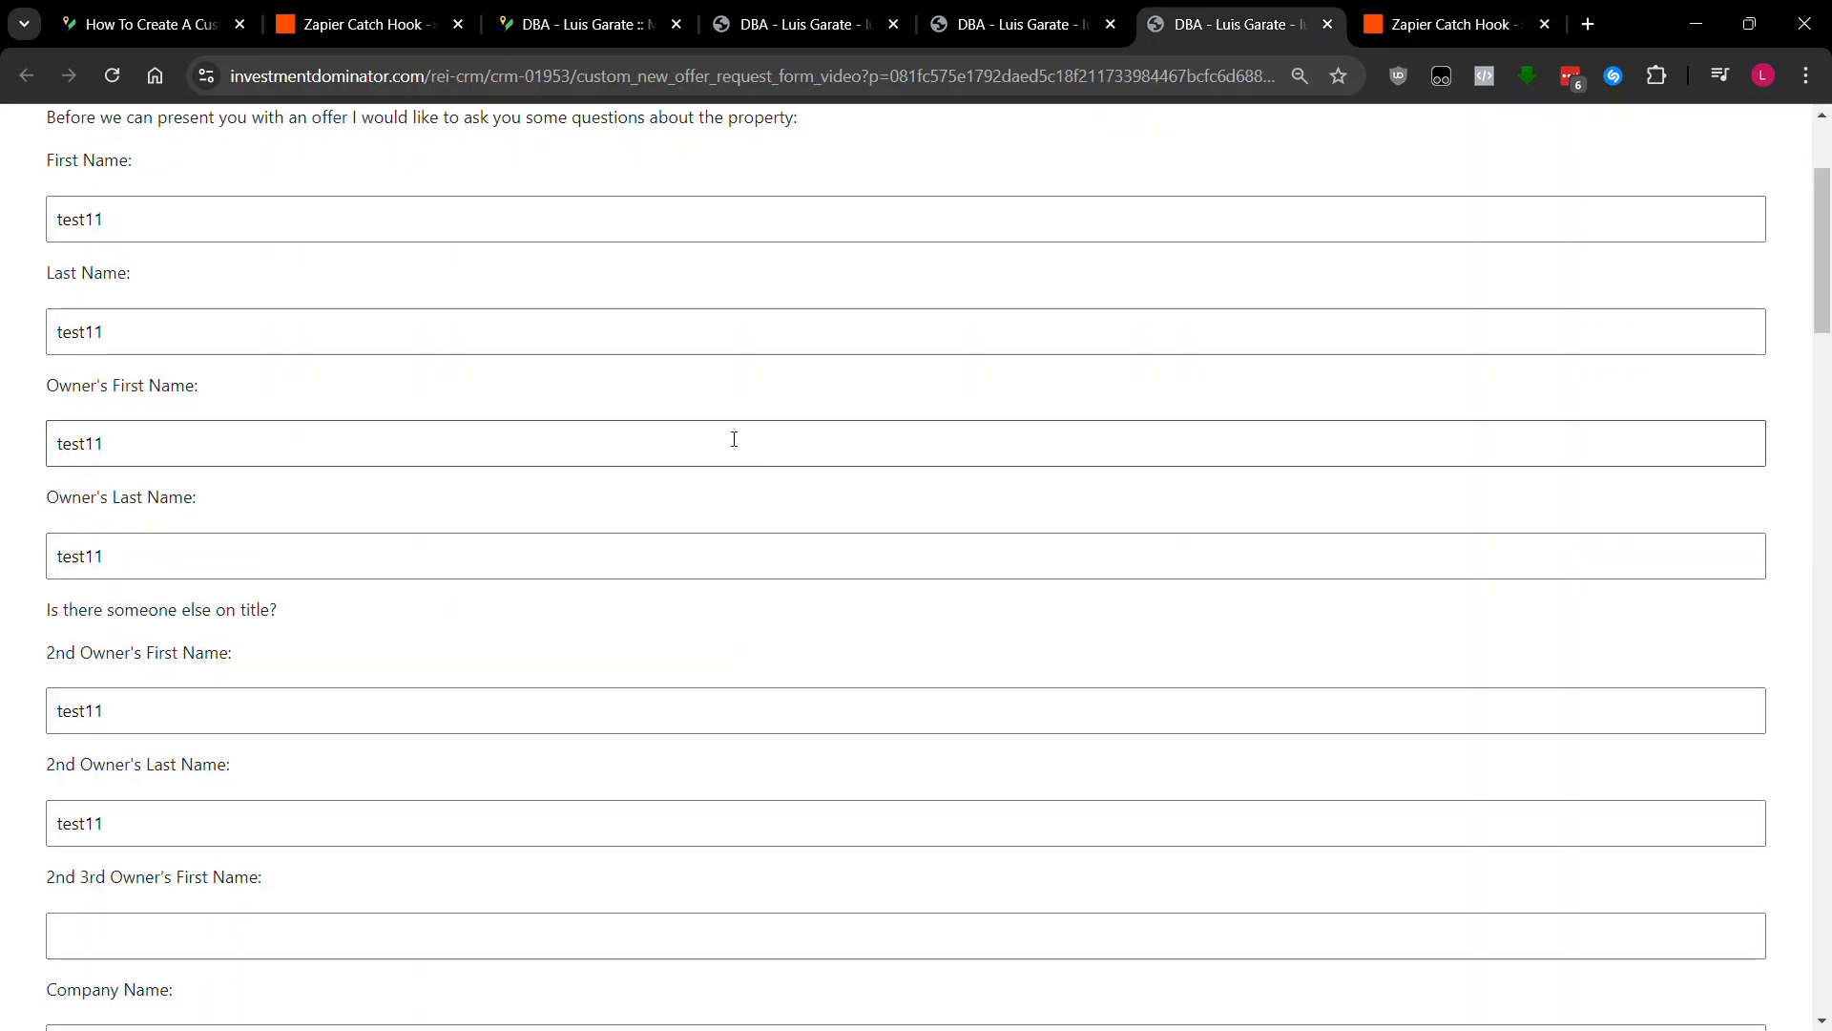
pyautogui.click(1421, 21)
# - Review the remaining Create Property mappings, from Property Hoa, Lien and Backtax through Power Line to the Owner City, State and Zip fields
pyautogui.scroll(-5, 1502, 494)
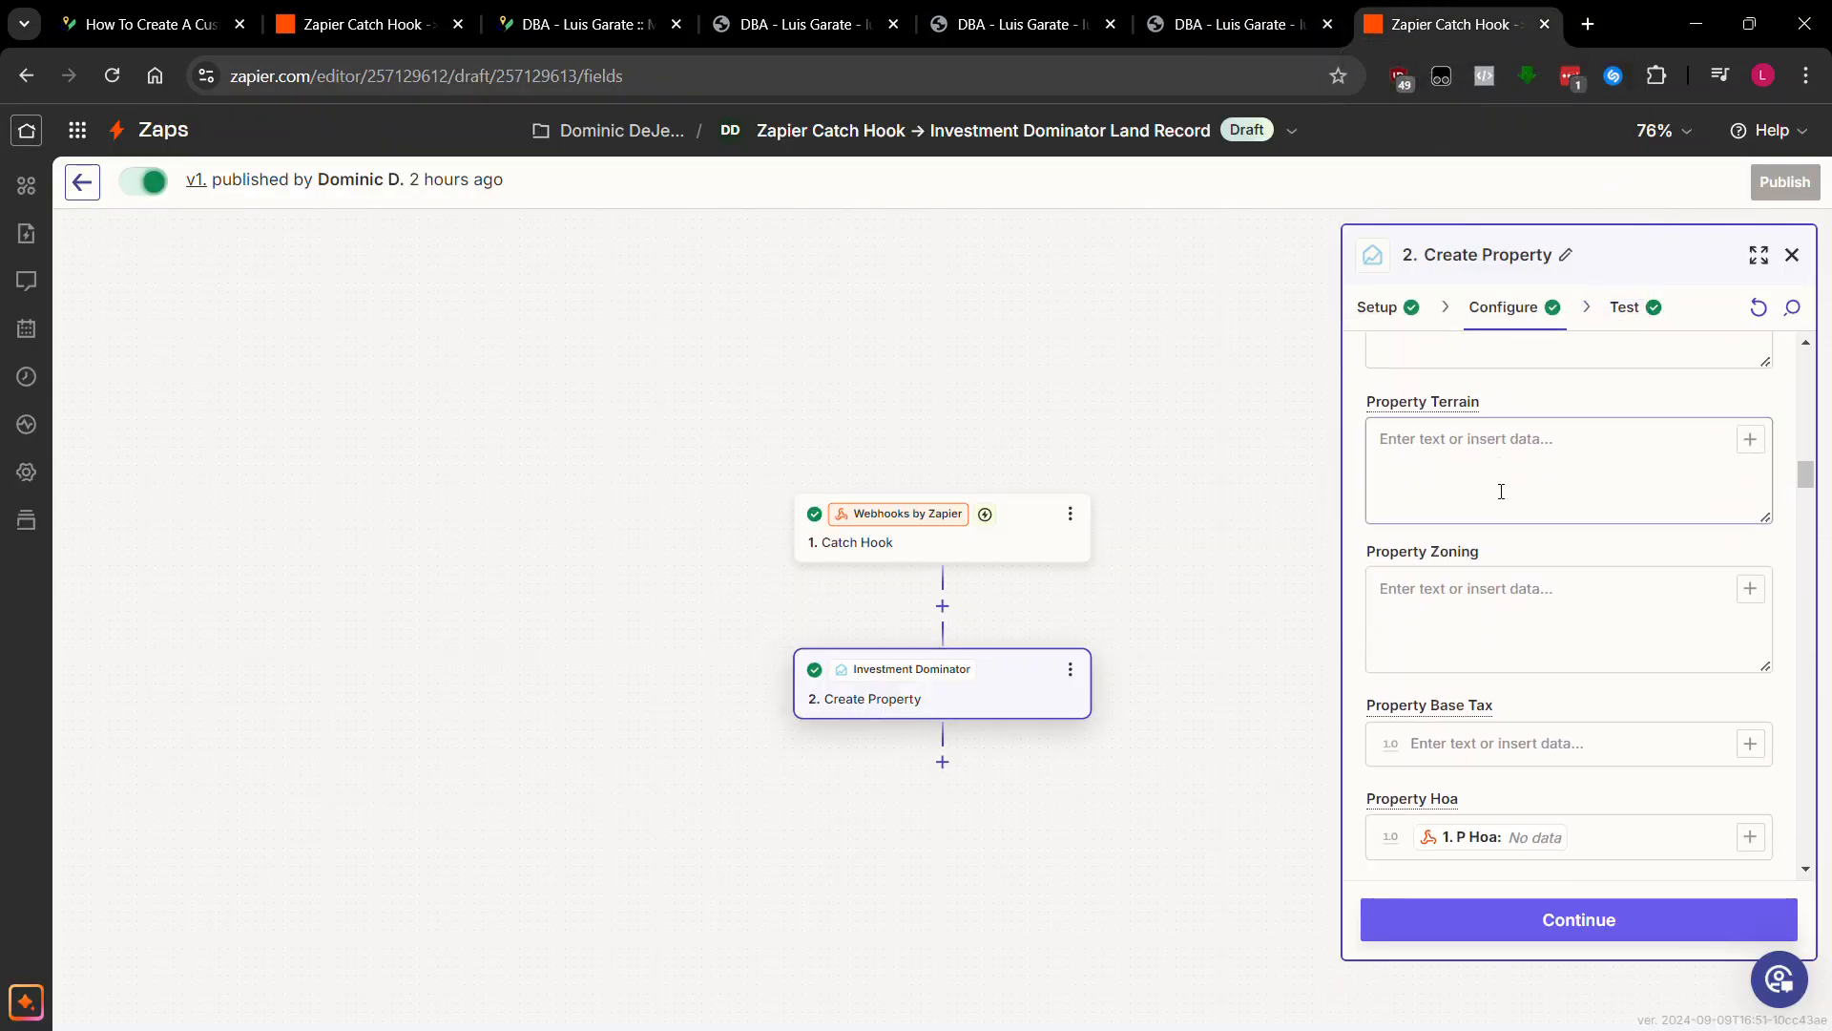
pyautogui.scroll(-2, 1501, 491)
pyautogui.scroll(-1, 1511, 503)
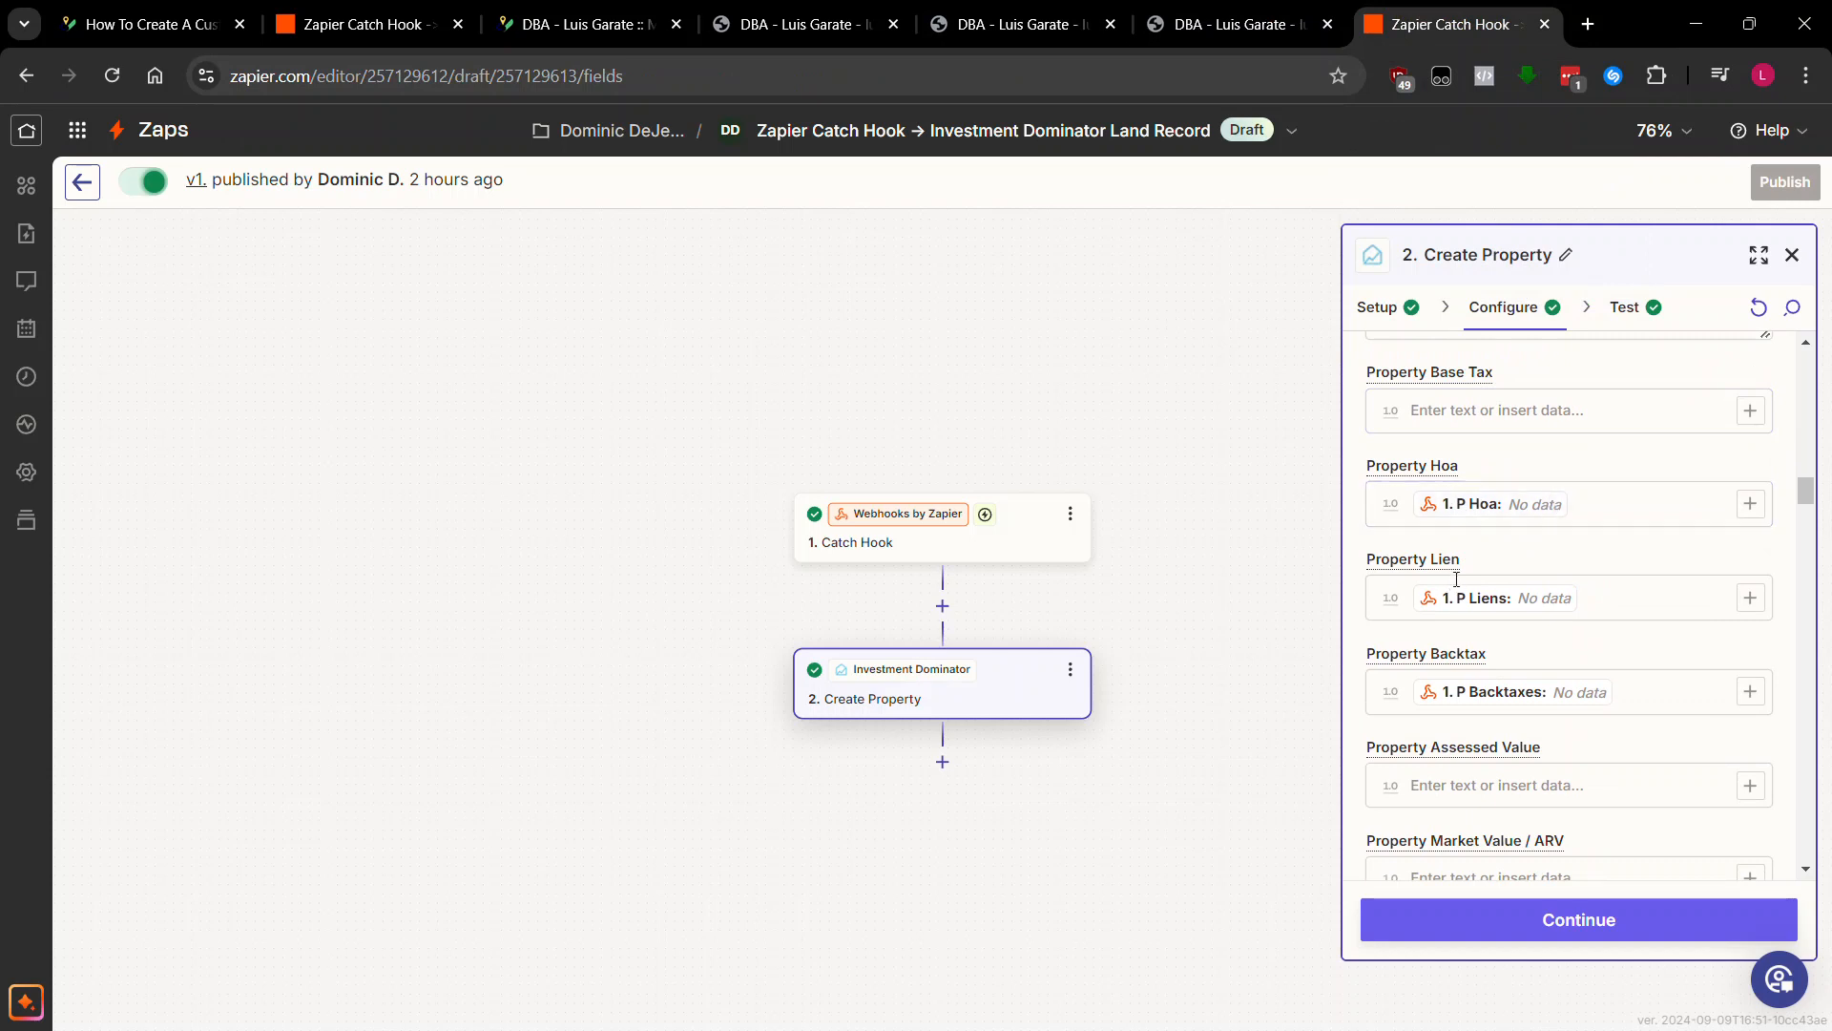
pyautogui.scroll(-12, 1643, 658)
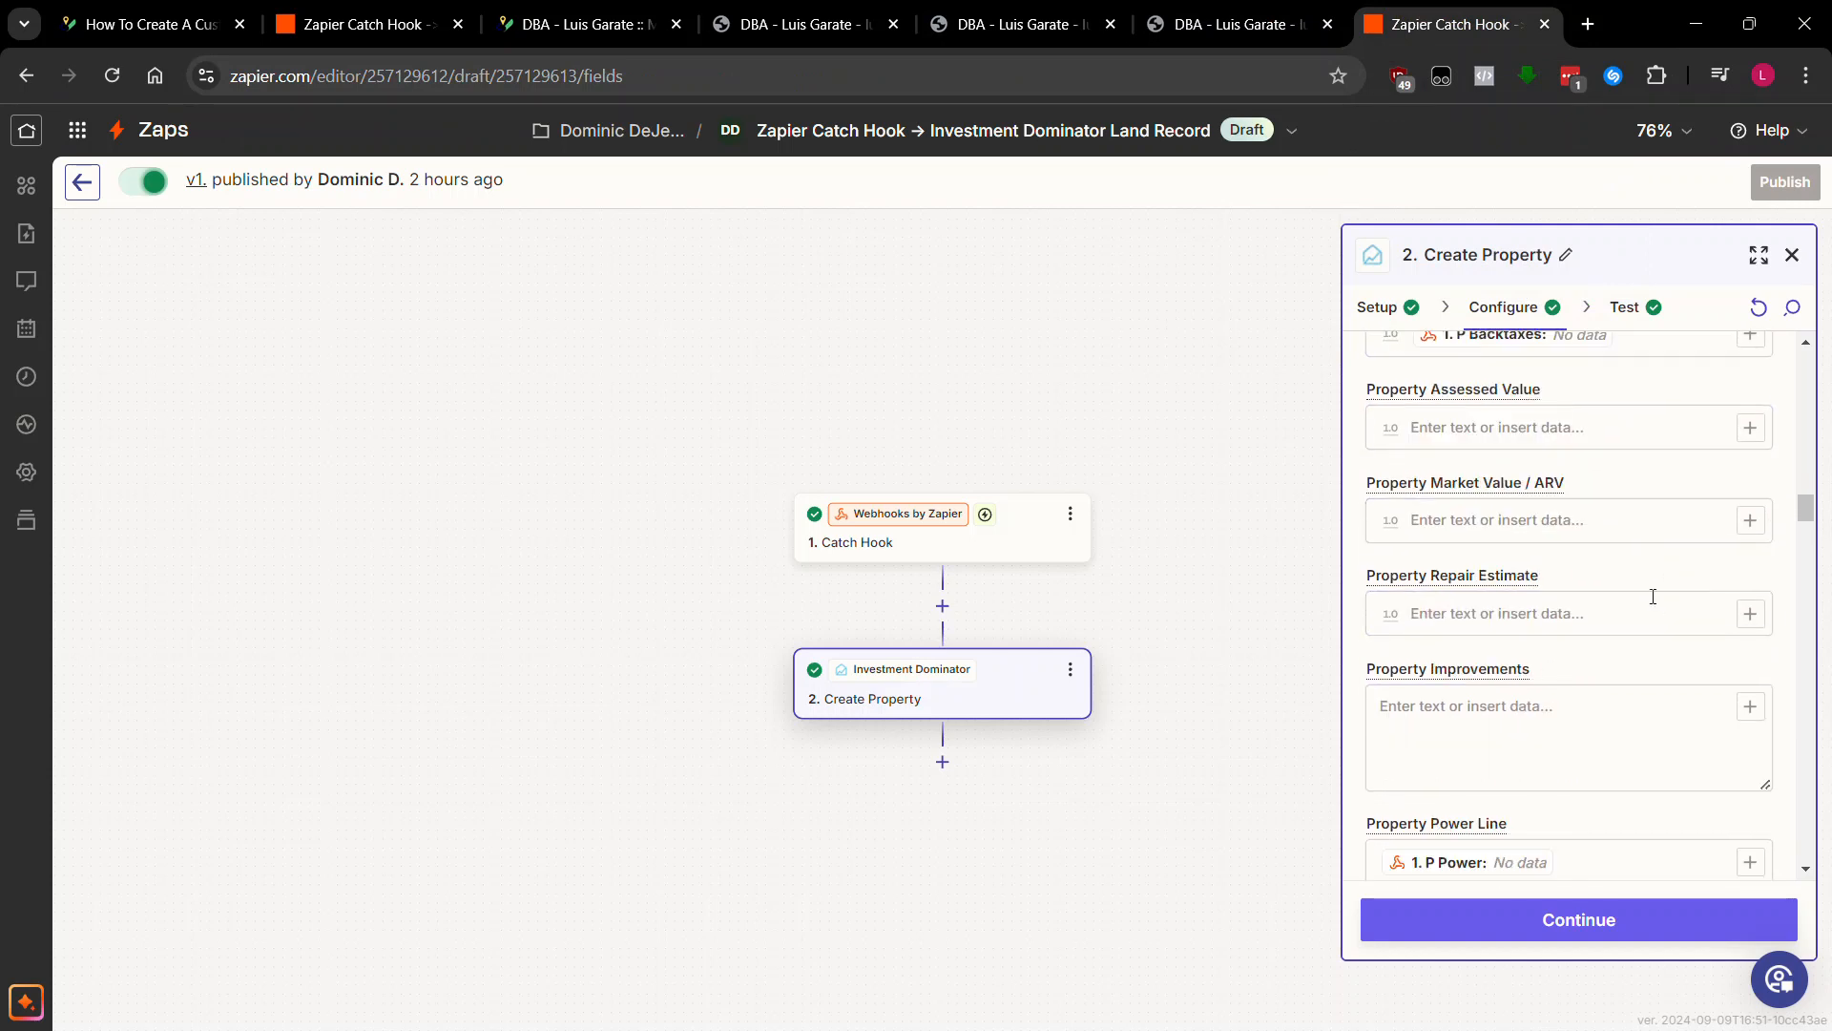
pyautogui.scroll(-15, 1617, 546)
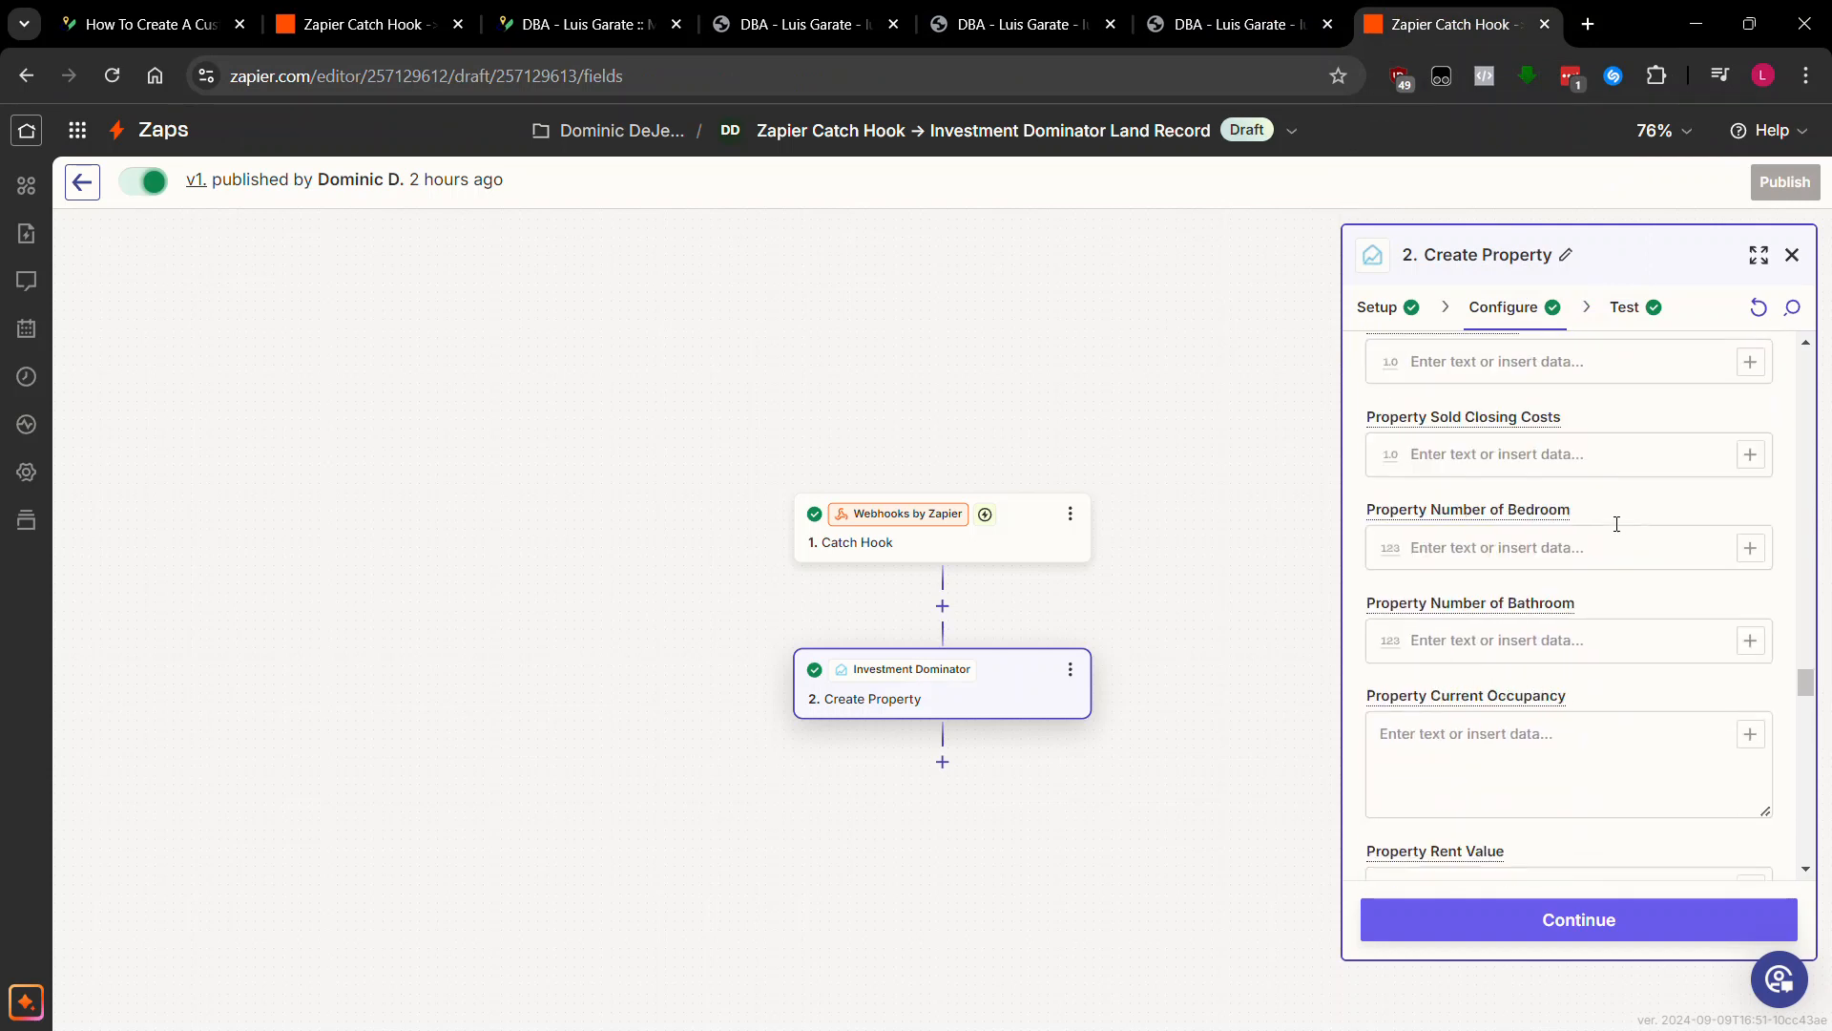
pyautogui.scroll(-3, 1602, 668)
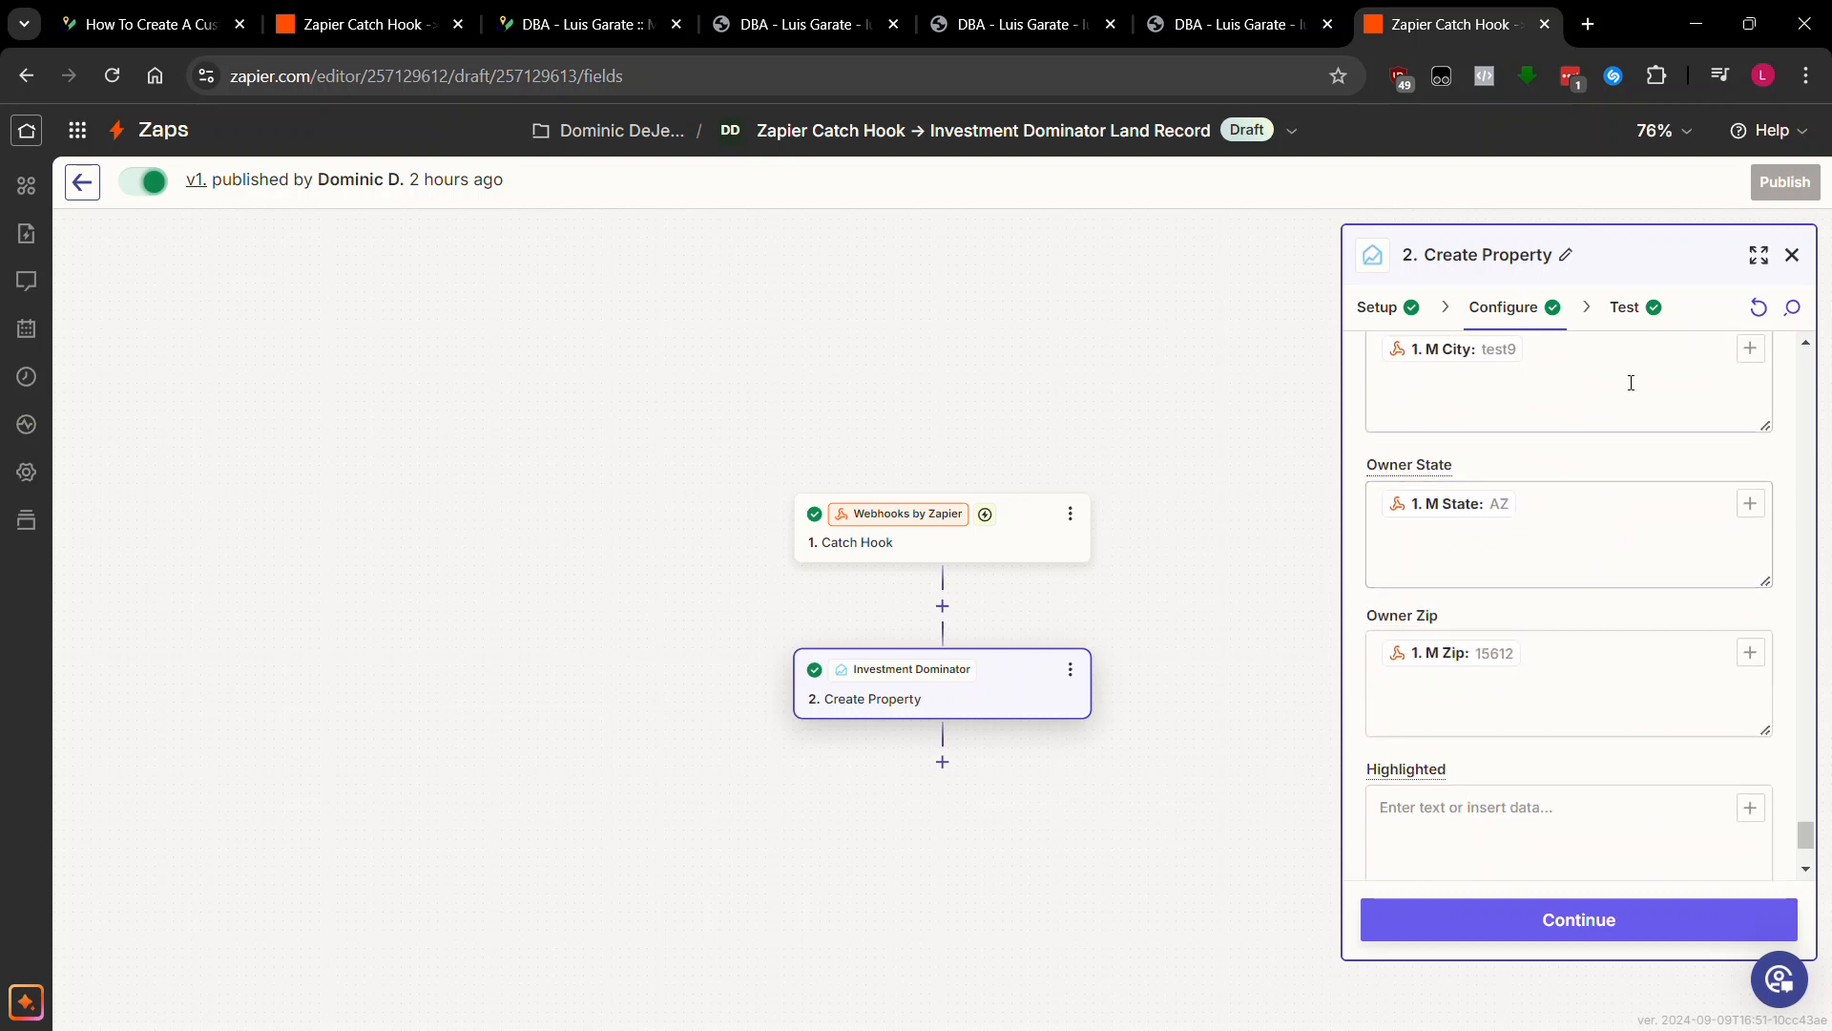
# - Retest the Create Property step to send a property to Investment Dominator, and check the returned property and owner data
pyautogui.click(1625, 308)
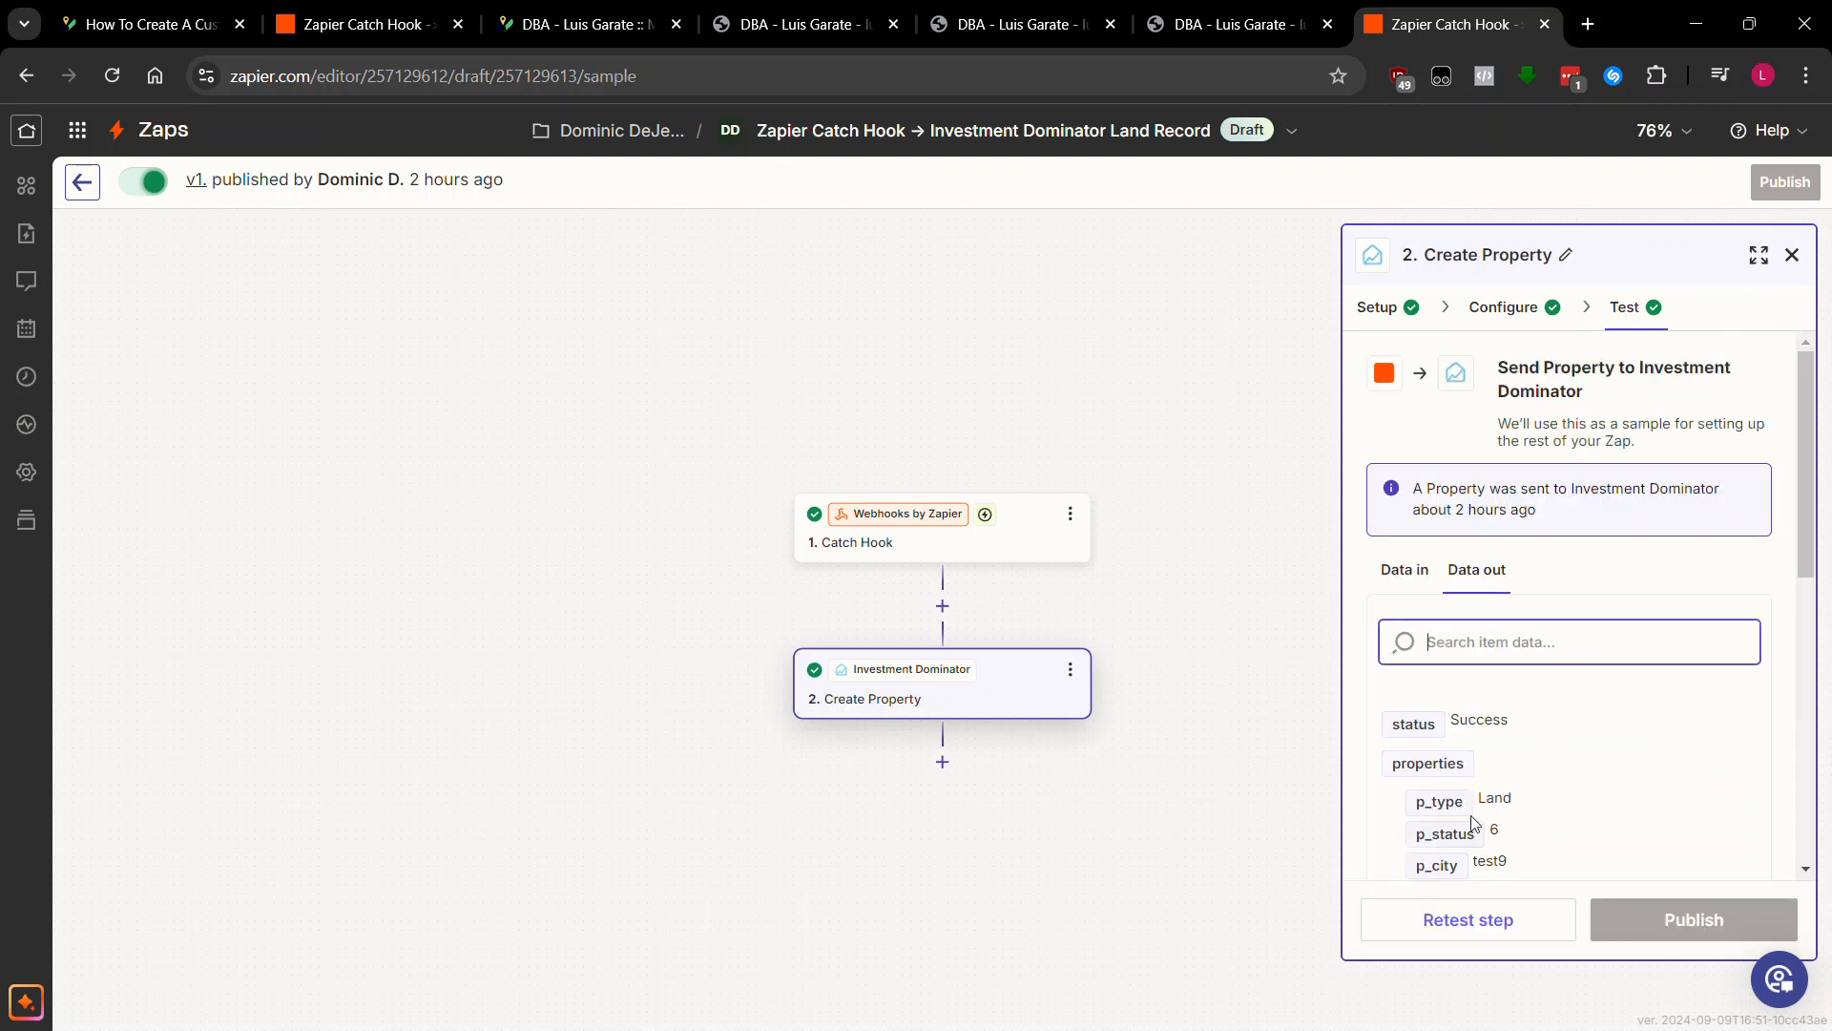
pyautogui.click(1508, 925)
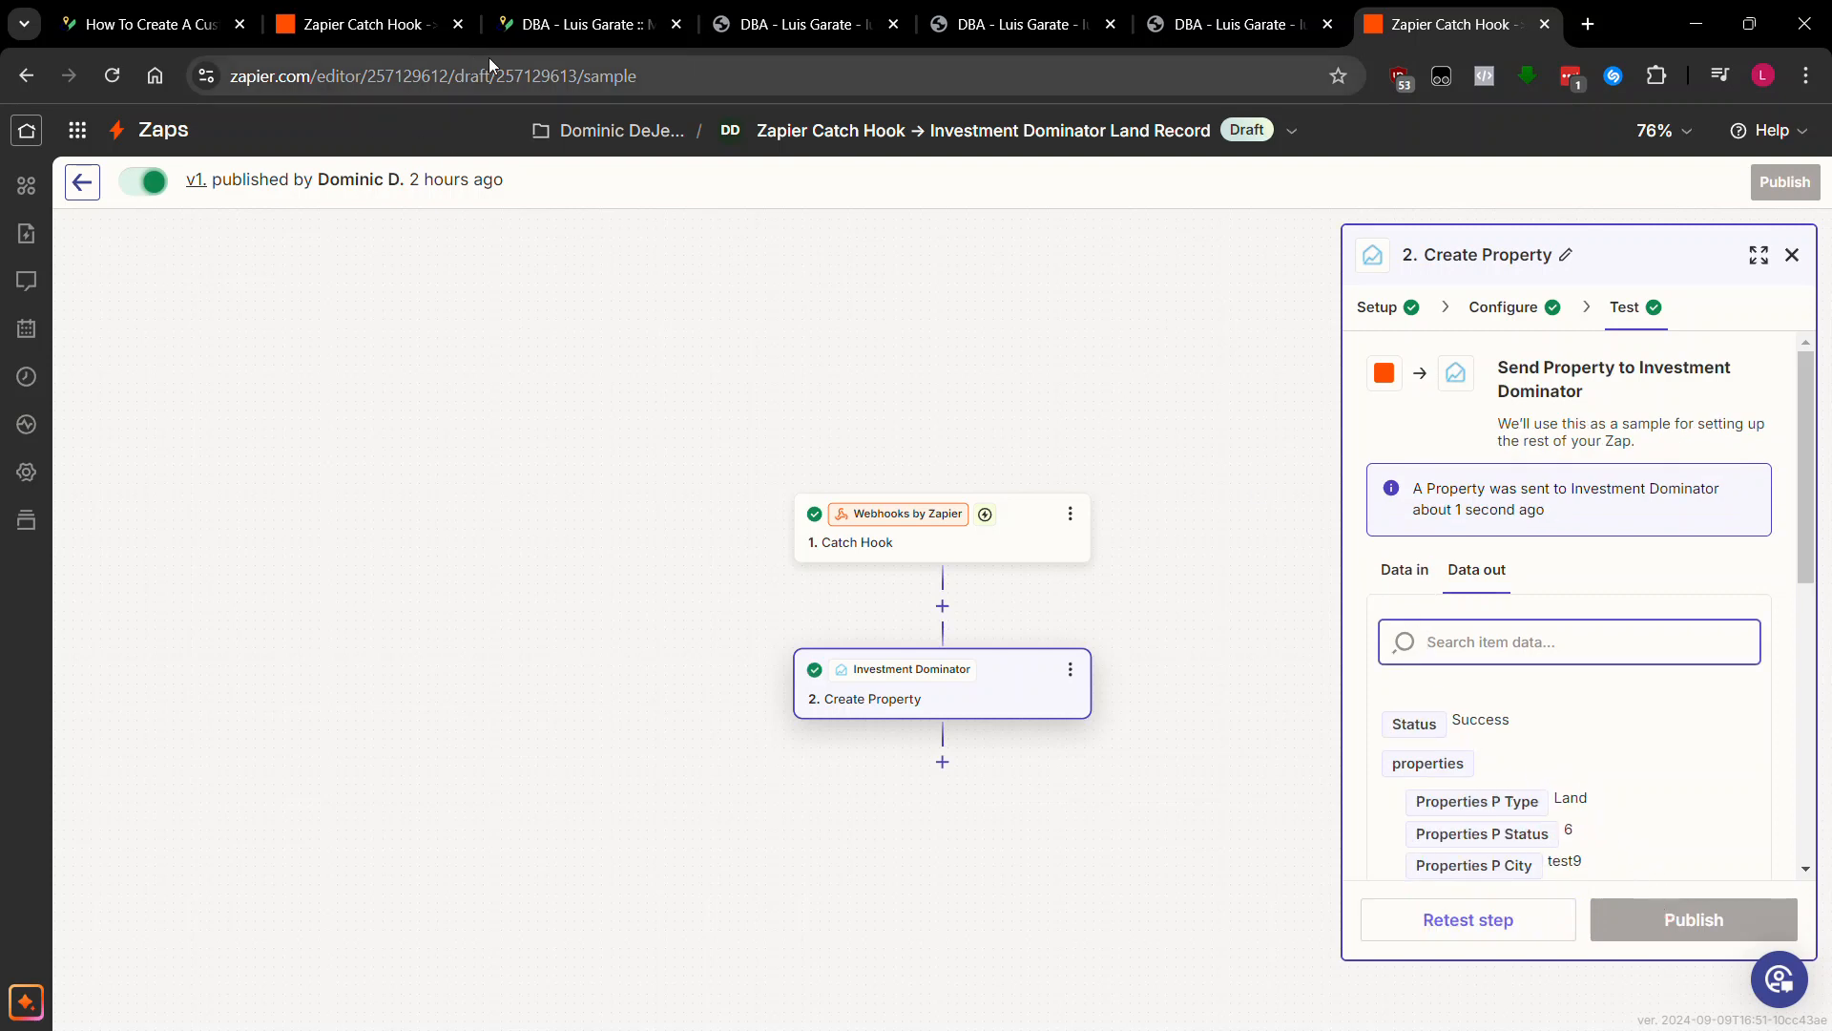
pyautogui.scroll(-10, 1673, 754)
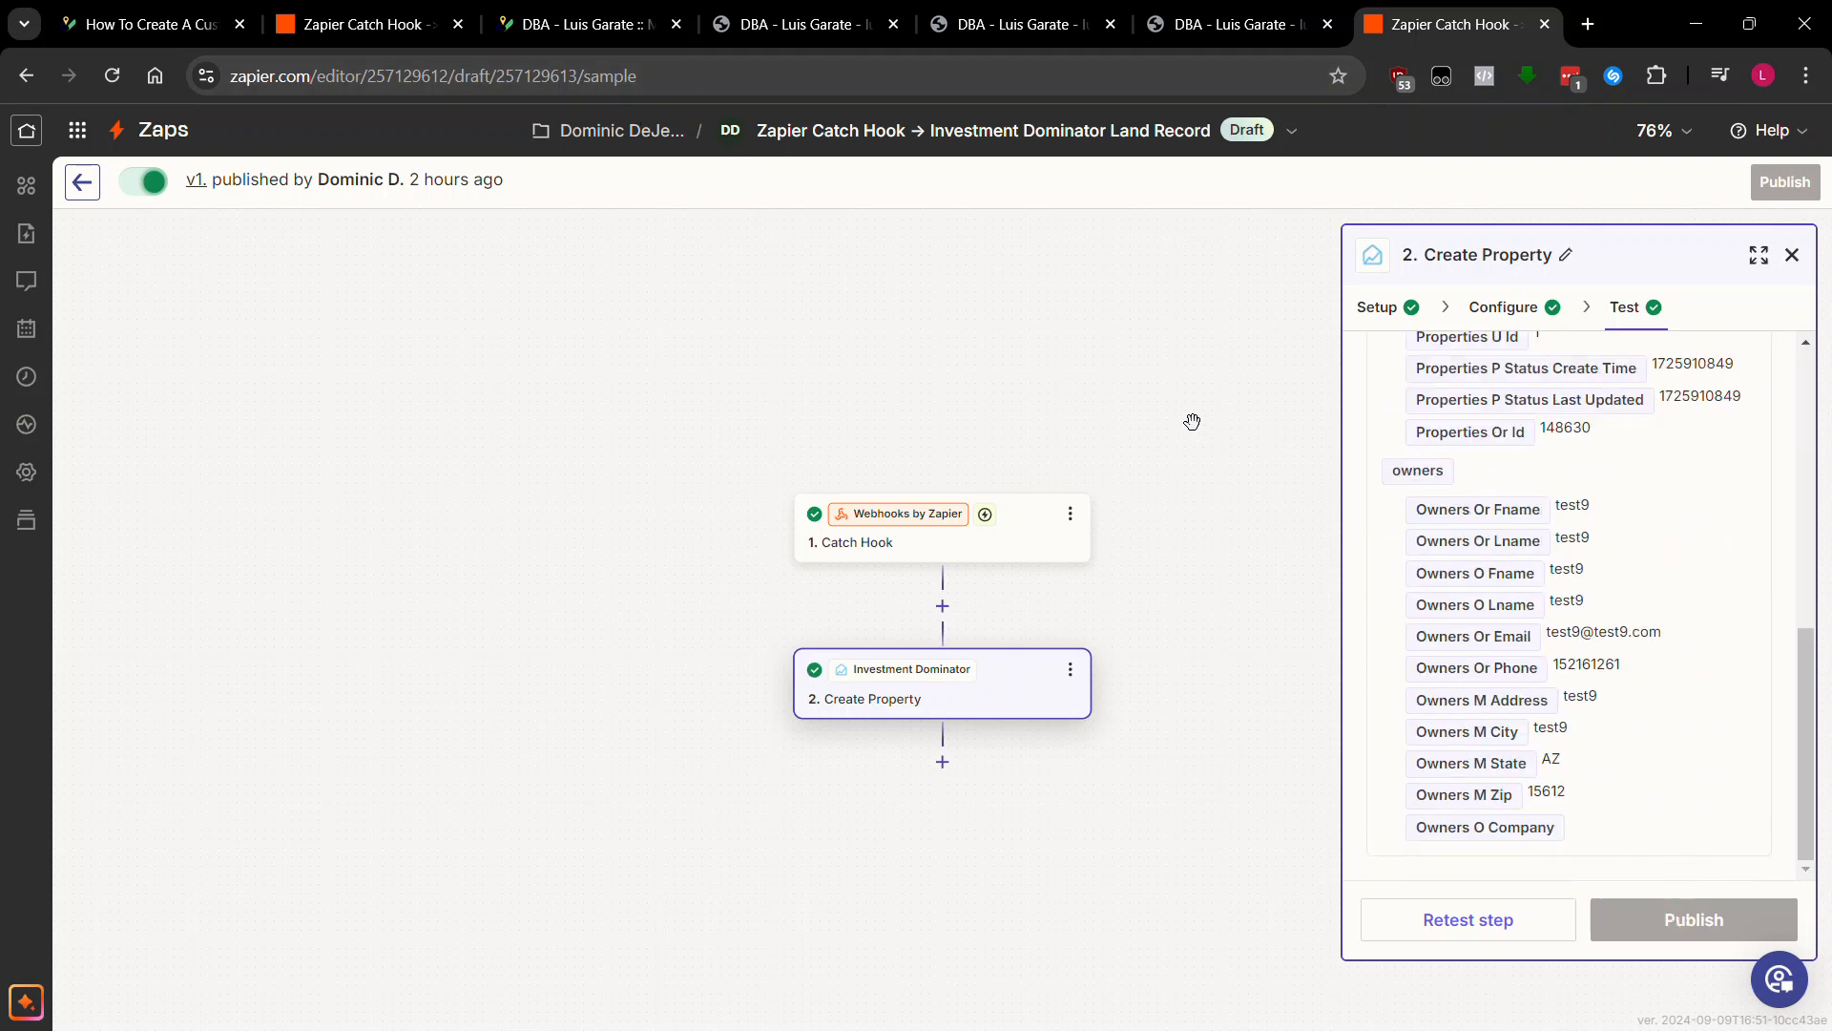
# - Switch to Investment Dominator's website pages, preview the Custom New Offer Request Form page, and review its fields through Call Notes and Submit
pyautogui.click(588, 26)
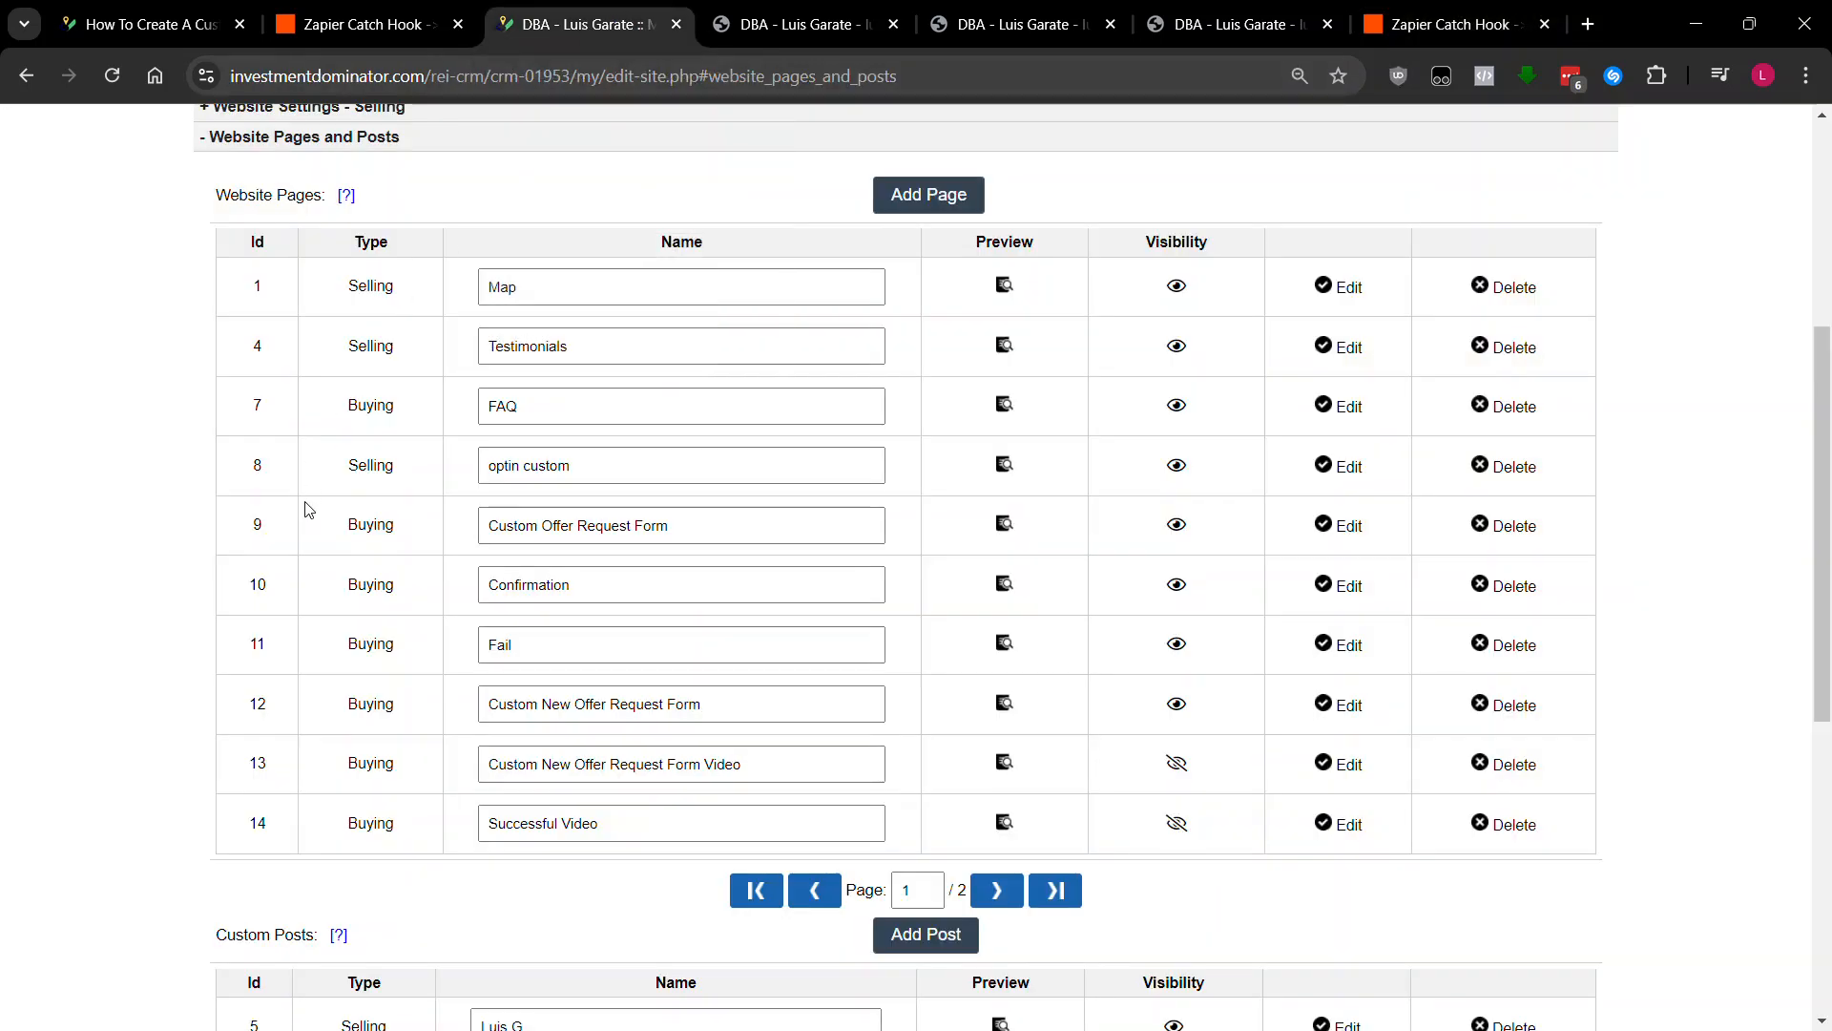
pyautogui.click(1005, 706)
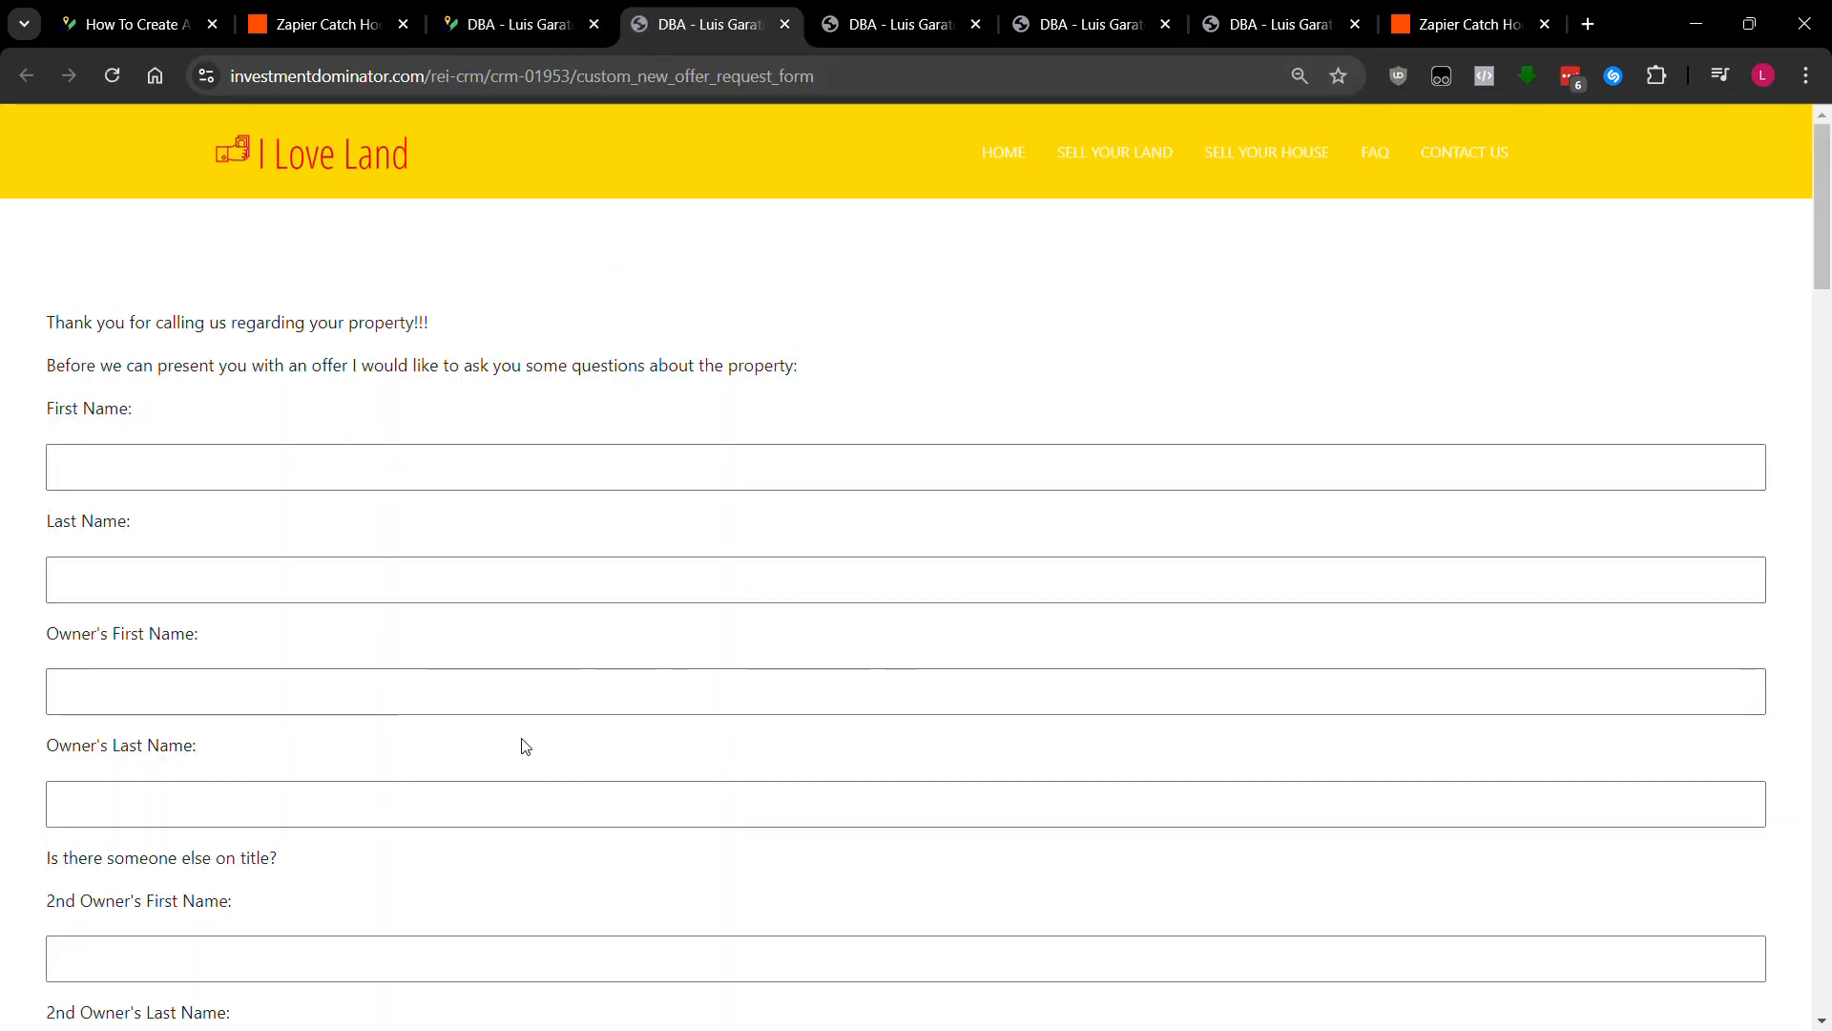
pyautogui.scroll(-20, 381, 664)
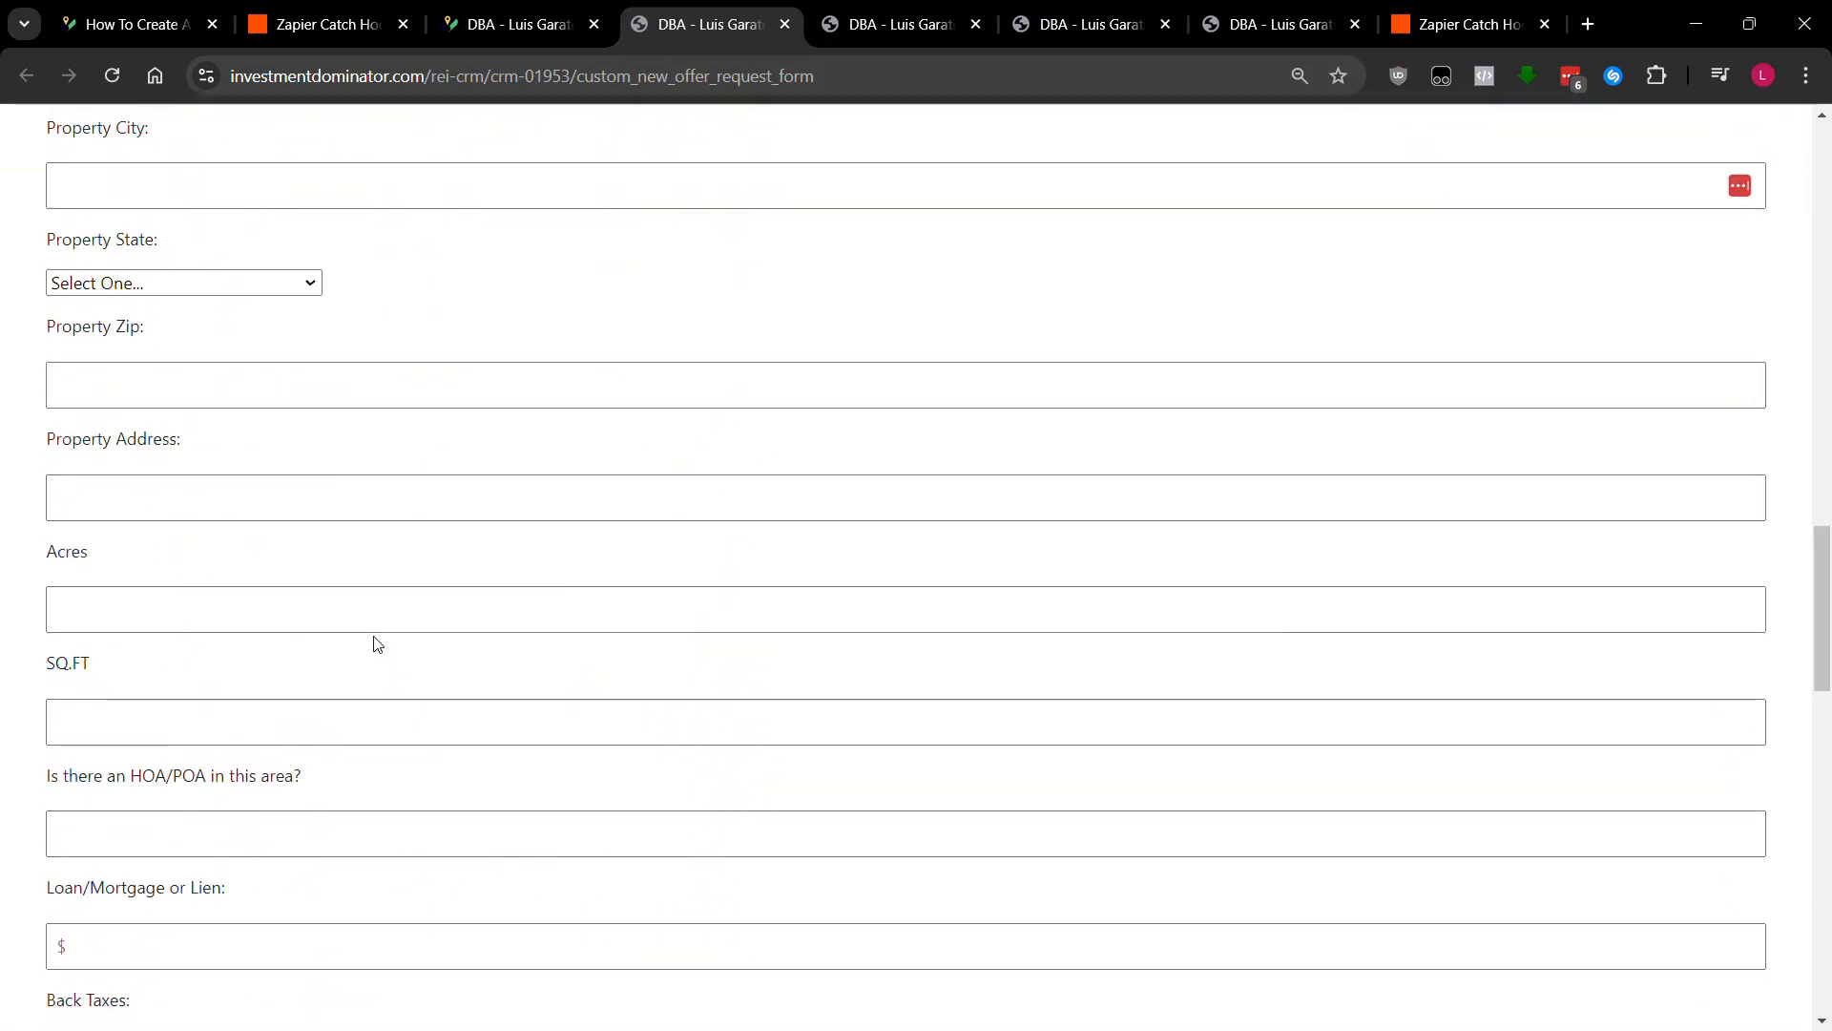
pyautogui.scroll(-19, 377, 643)
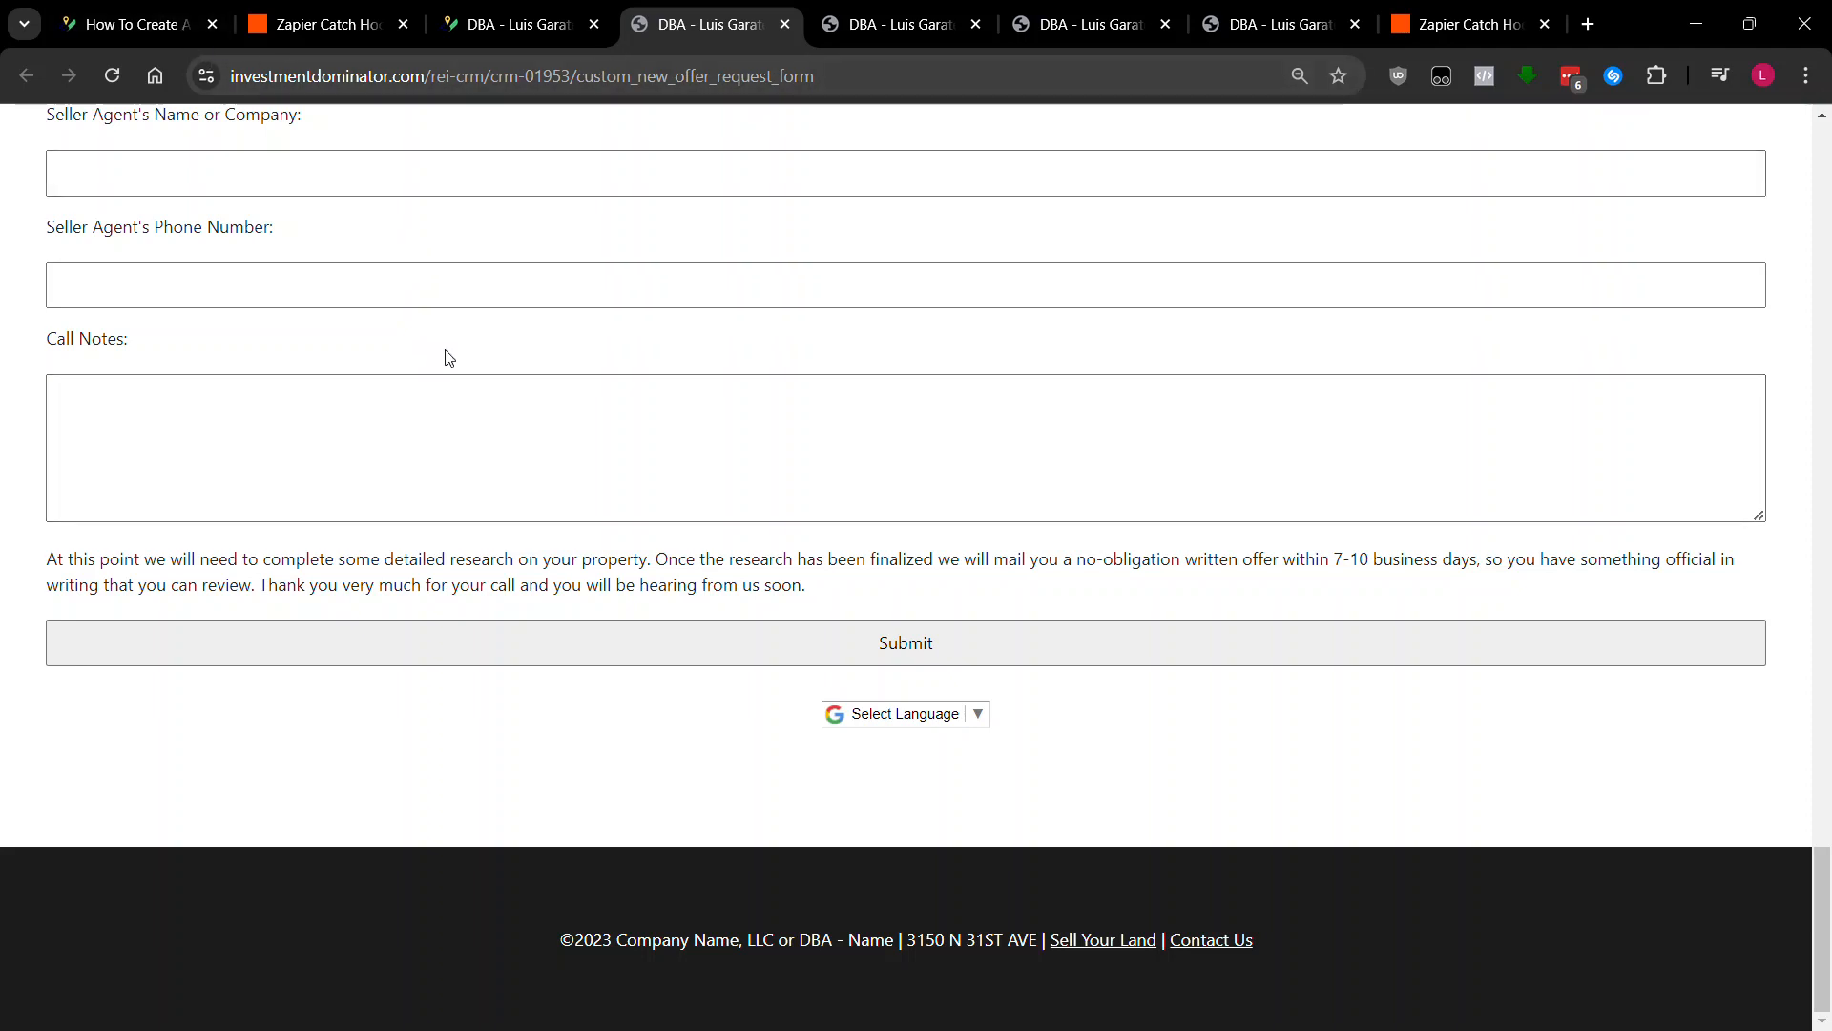
pyautogui.scroll(1, 450, 358)
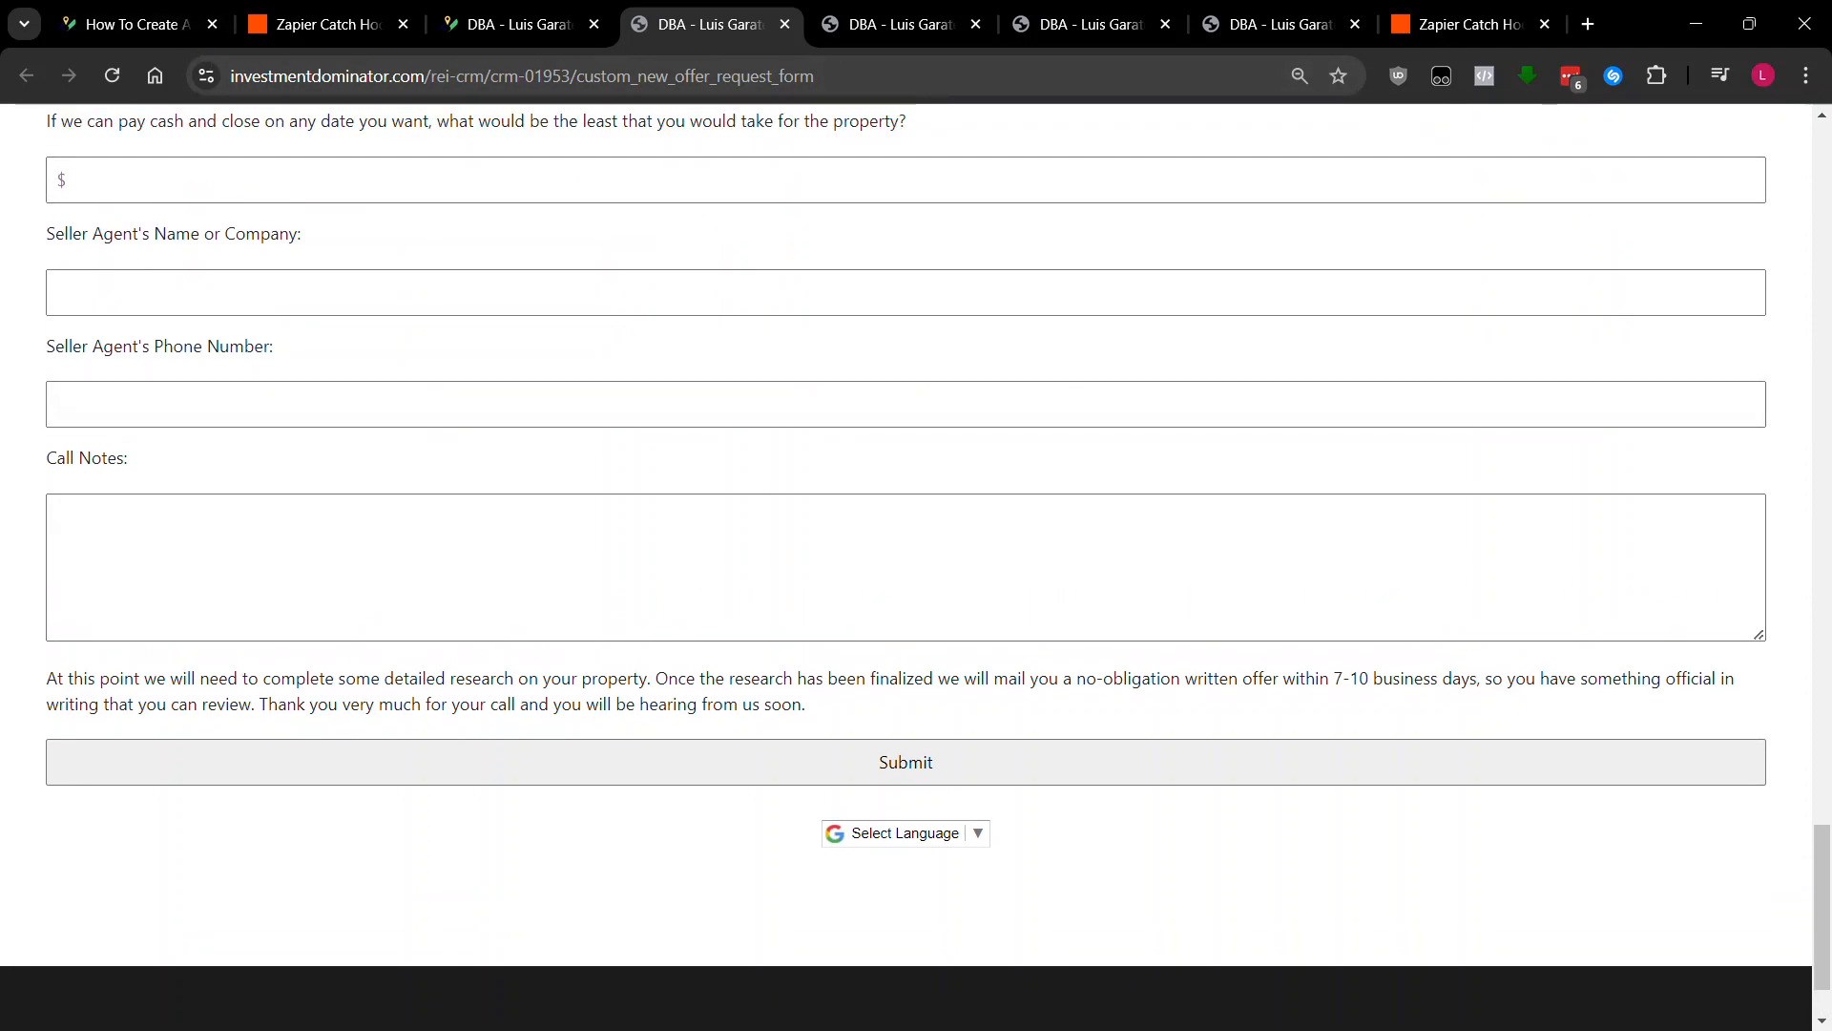